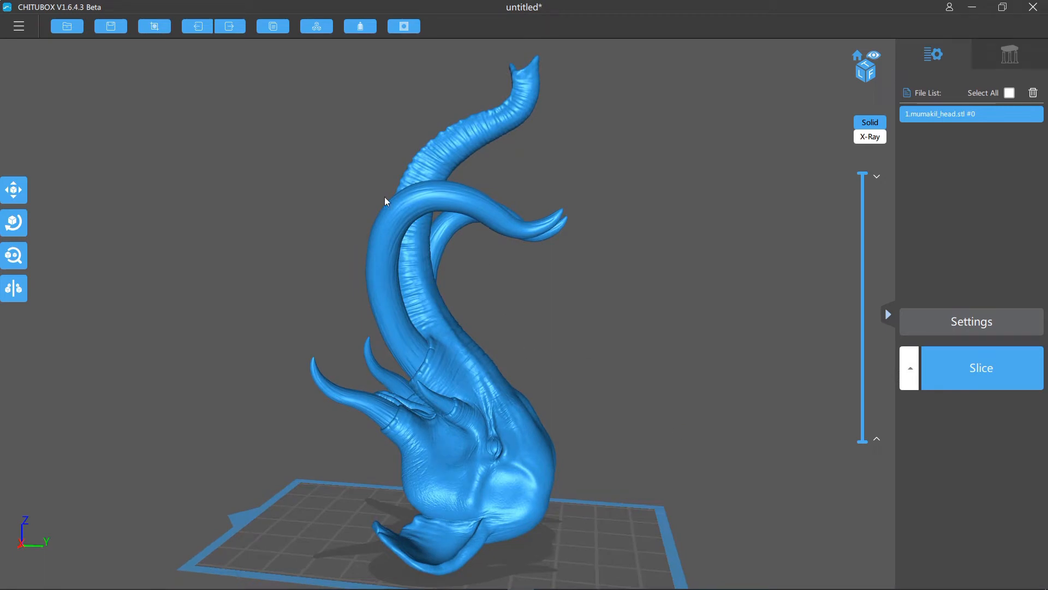
- Hollow the head model inward with a 2.10 mm wall and 0% precision, and check its cross-section
click(362, 26)
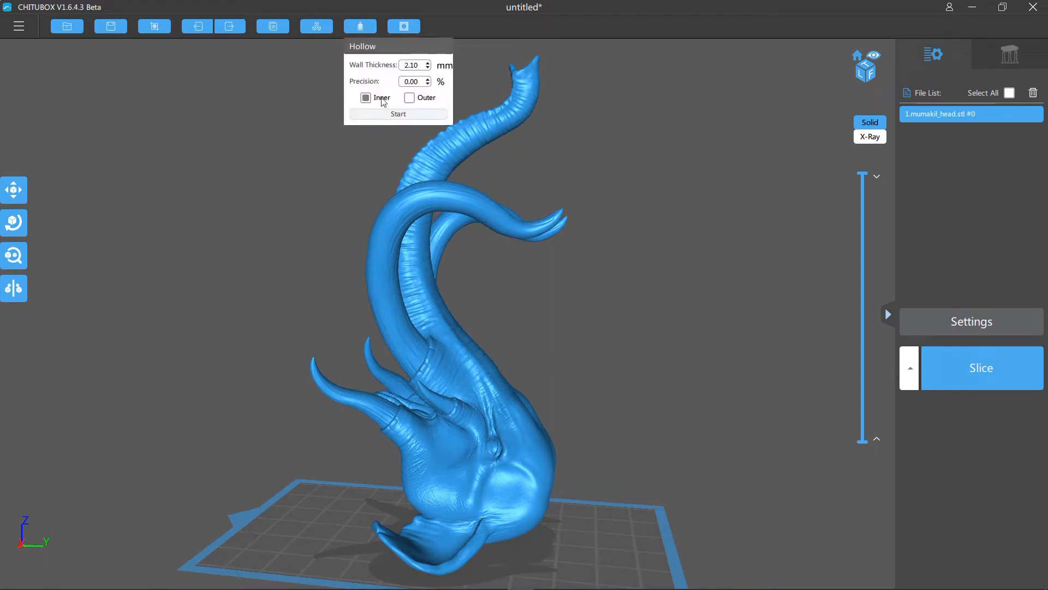
click(385, 115)
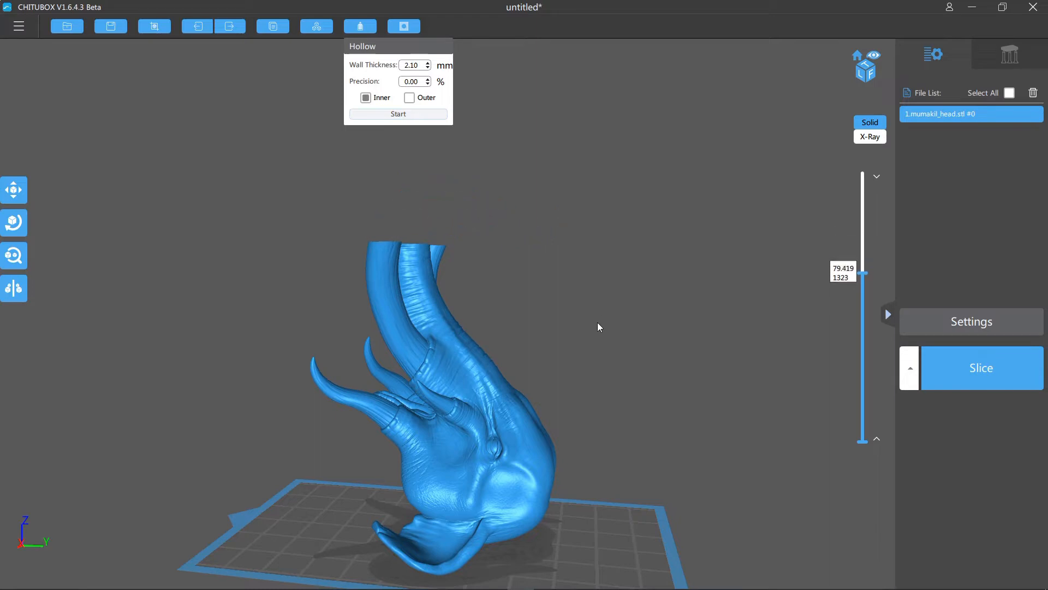
drag(593, 365, 656, 382)
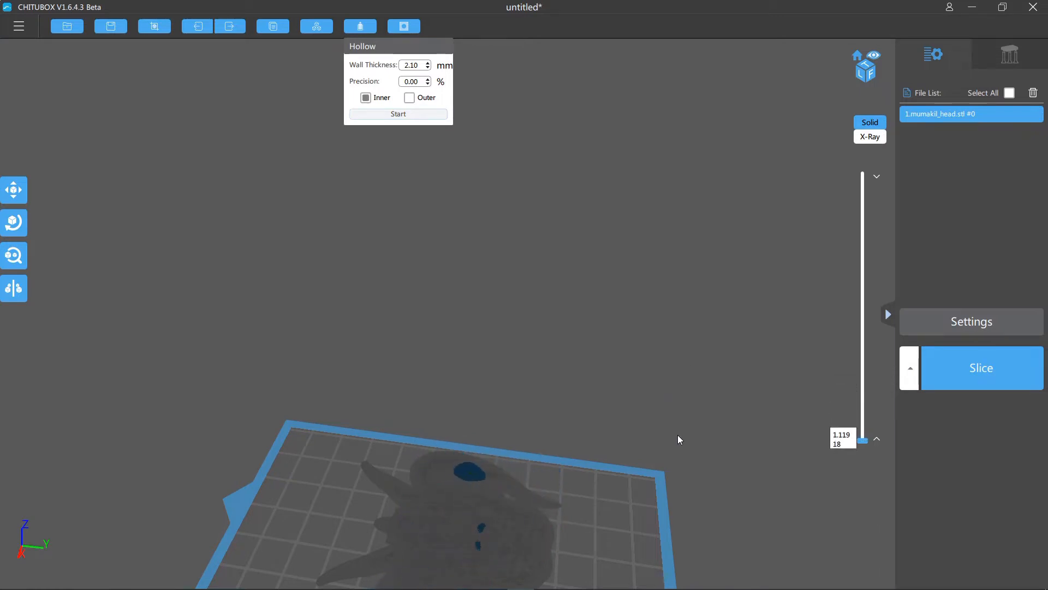
right_drag(683, 439, 613, 448)
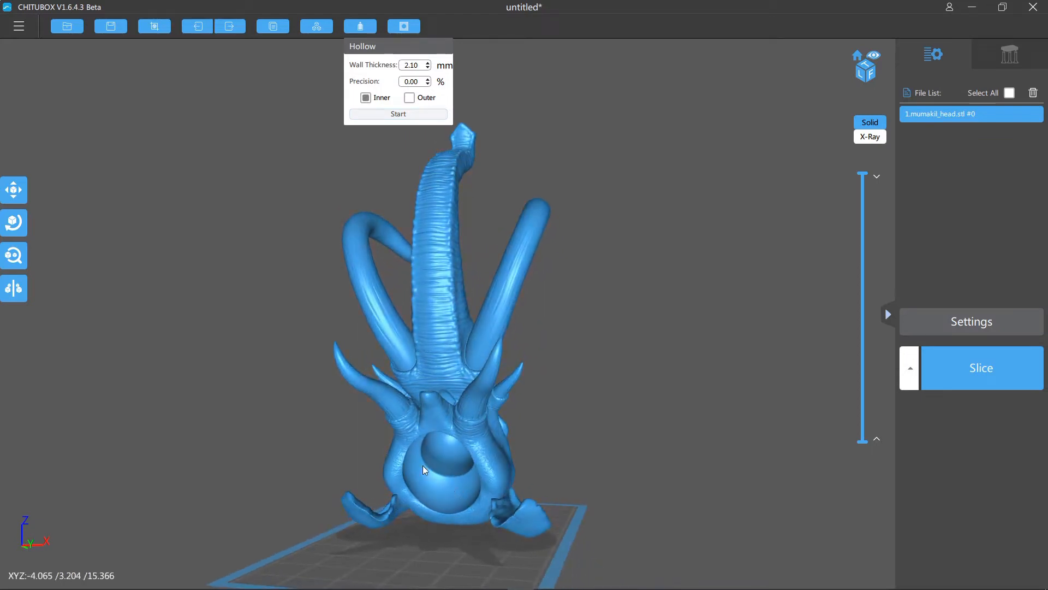
- Set the size of the circular drain hole to 4 mm
right_drag(493, 485, 579, 440)
right_drag(524, 486, 658, 447)
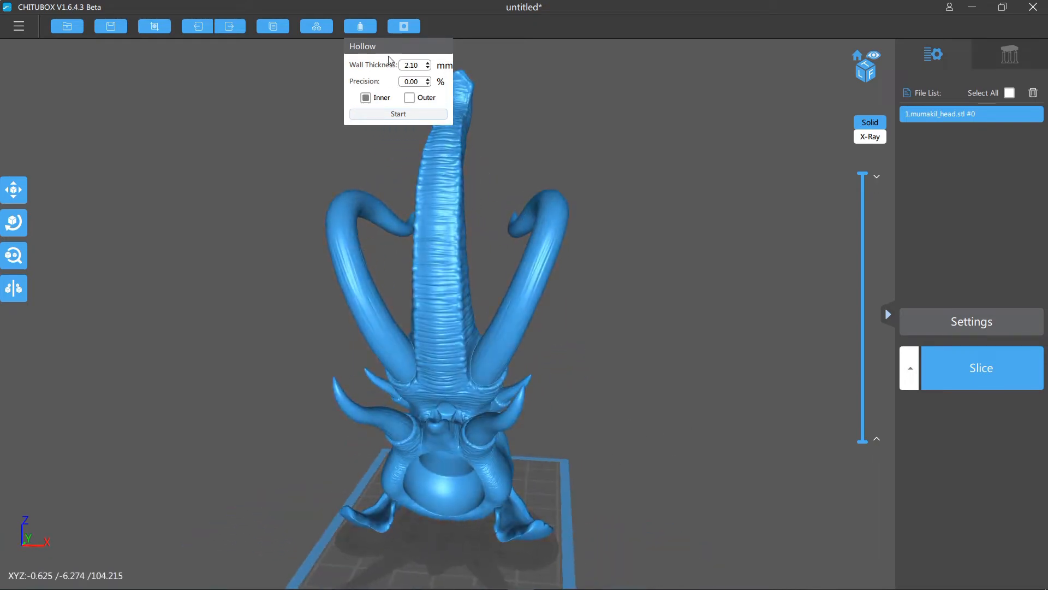
click(402, 26)
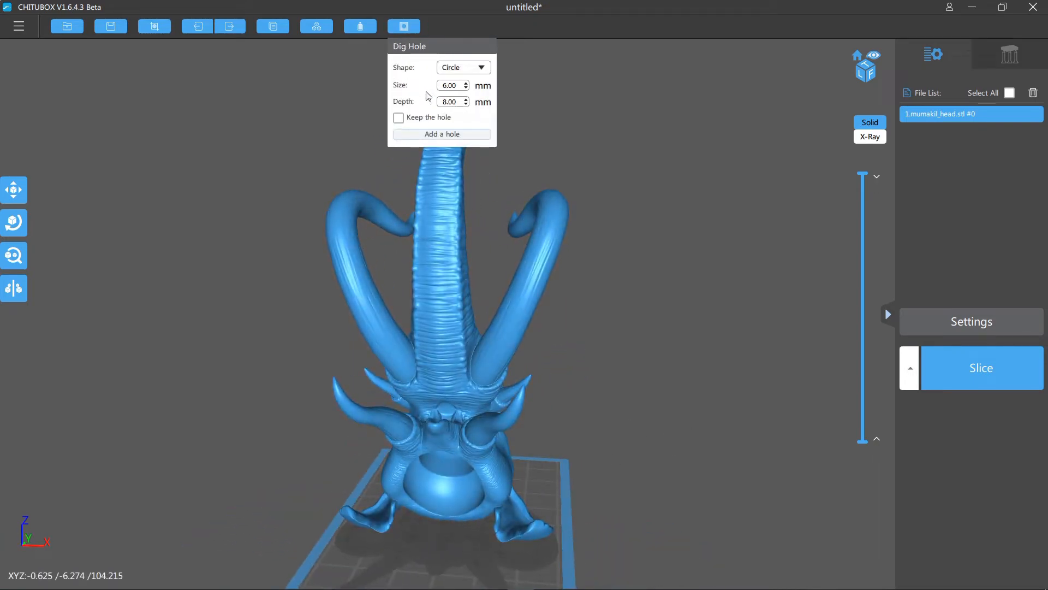
click(465, 88)
scroll(568, 490, up, 2)
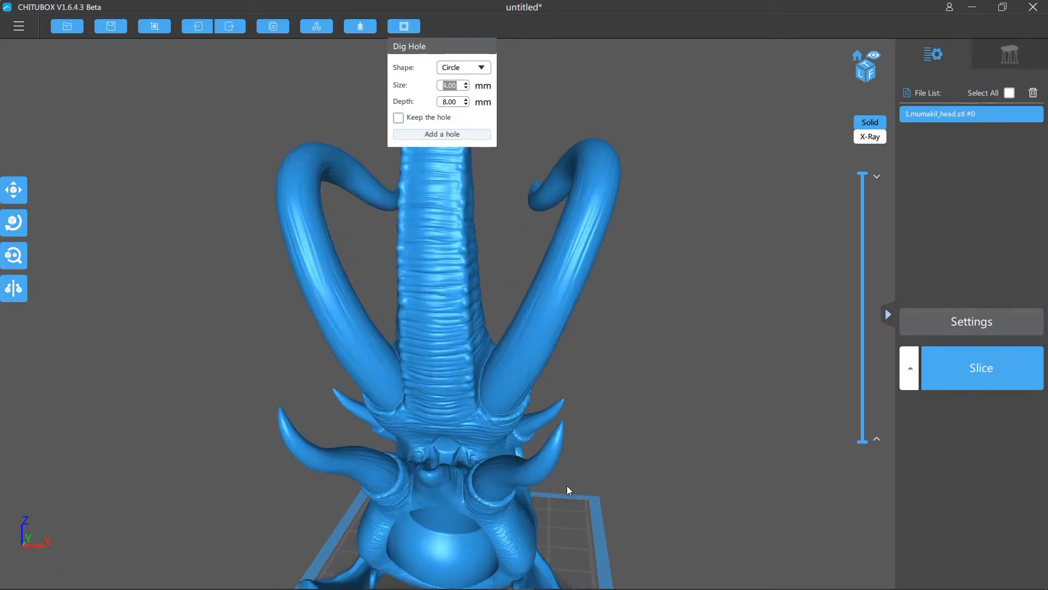
- Try to dig a 4 mm circular hole, 8 mm deep, at the edge of the round neck socket
scroll(566, 486, up, 1)
middle_drag(726, 543, 702, 260)
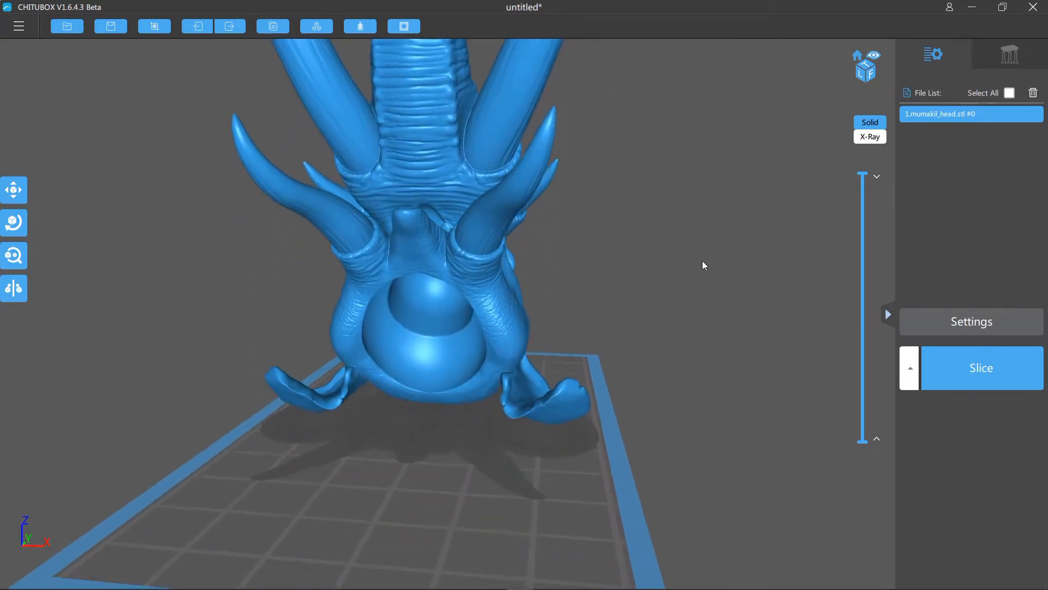
scroll(680, 328, up, 3)
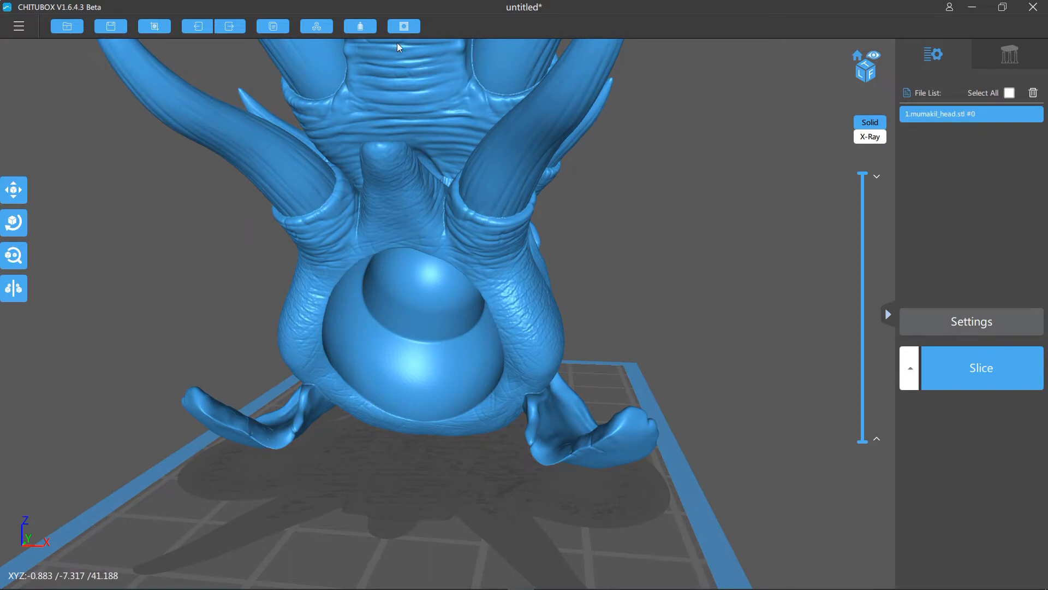
click(404, 26)
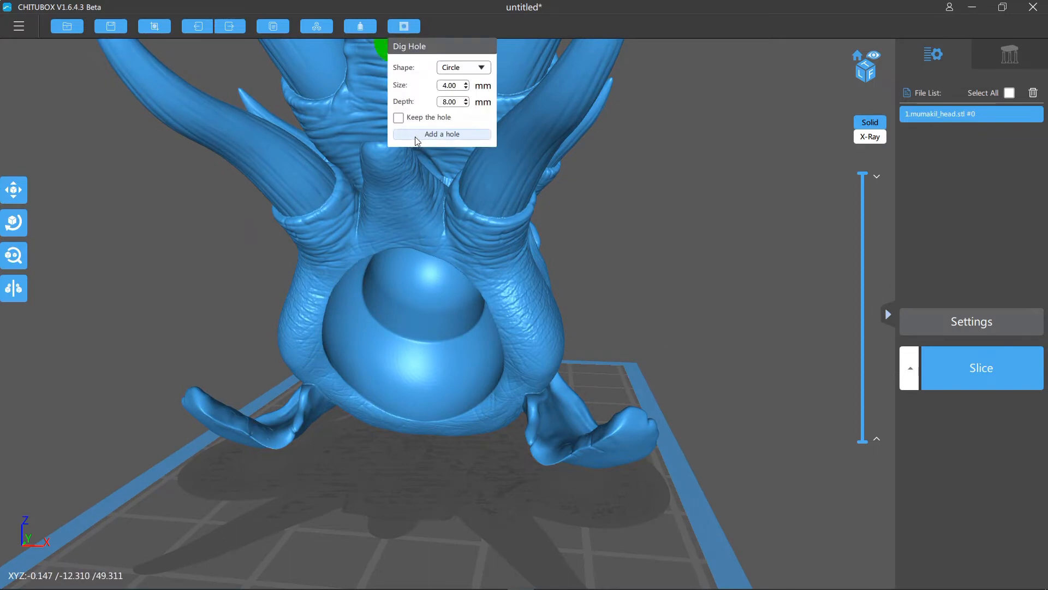
click(354, 346)
mouse_move(680, 322)
mouse_down()
mouse_move(627, 306)
mouse_move(702, 299)
mouse_move(780, 316)
mouse_move(674, 295)
mouse_move(667, 283)
mouse_move(636, 304)
mouse_move(667, 321)
mouse_up()
key(ctrl+z)
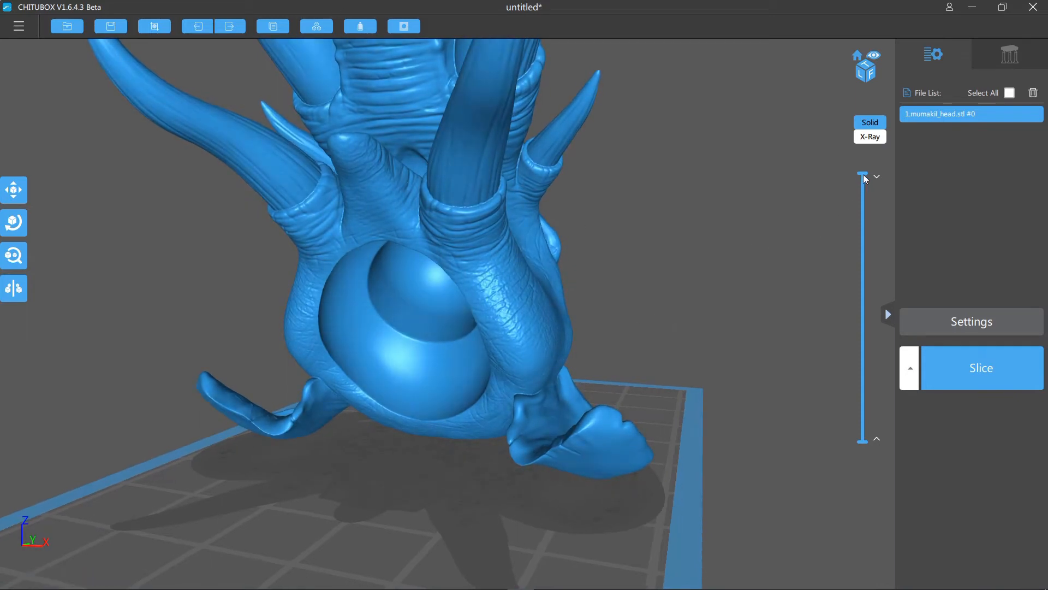
- Dig a circular hole 4 mm wide and 4 mm deep in the left side of the rounded neck socket
drag(863, 175, 863, 175)
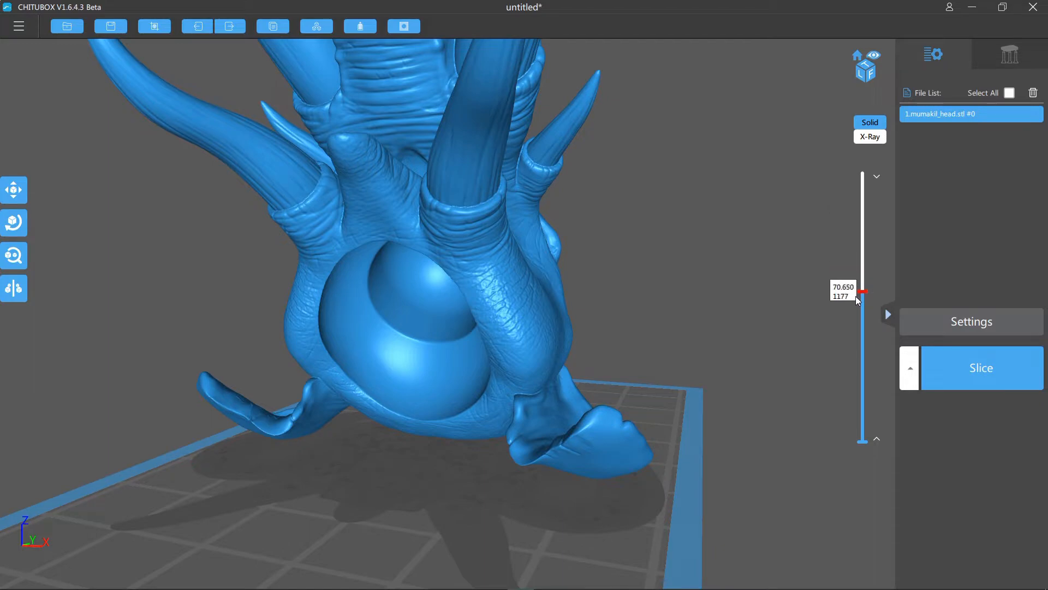
drag(856, 332, 856, 407)
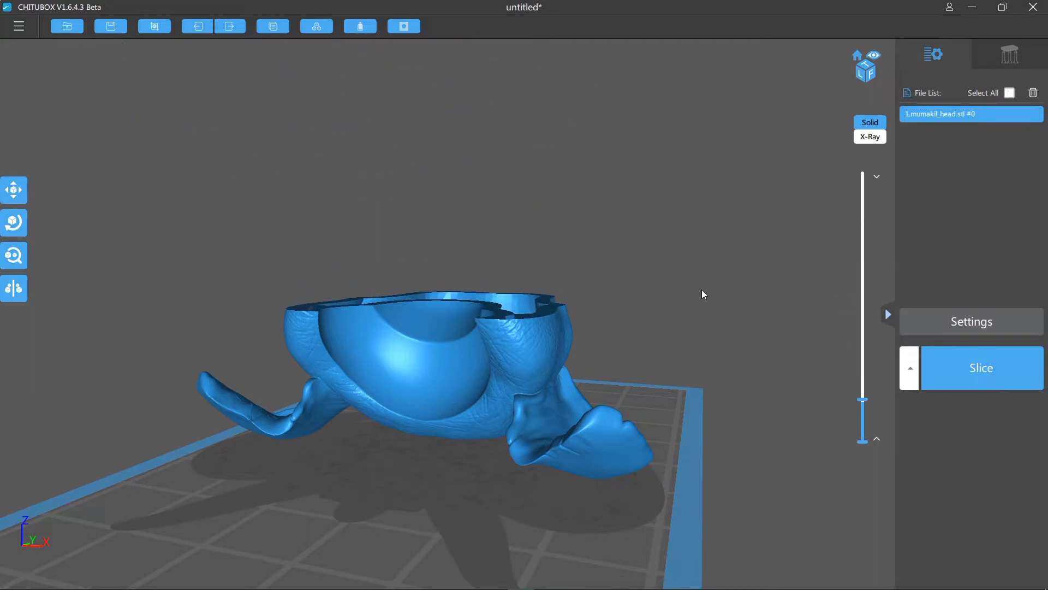
right_drag(702, 292, 743, 321)
click(404, 26)
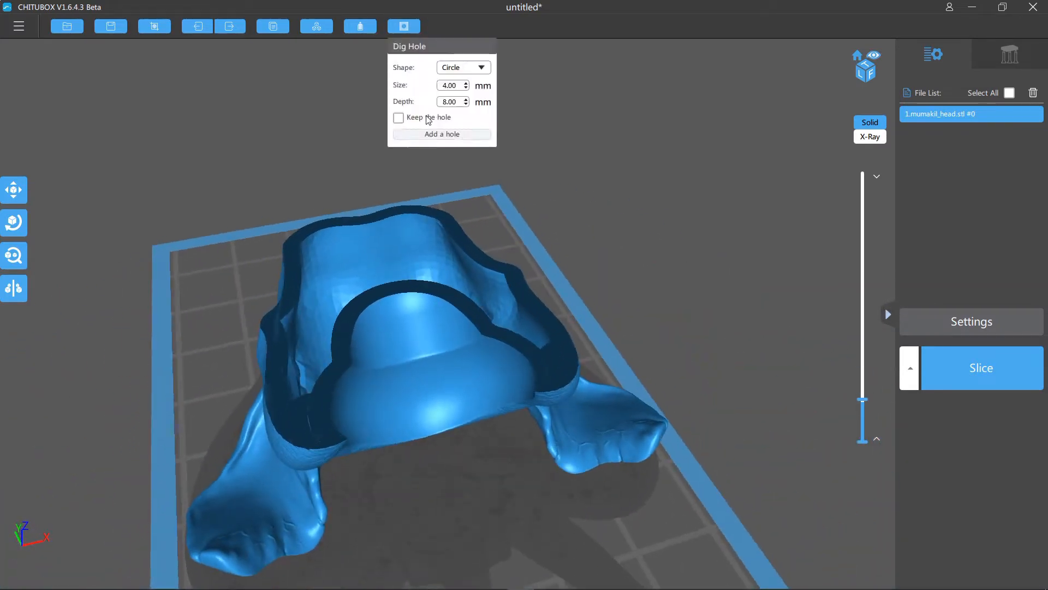
click(429, 139)
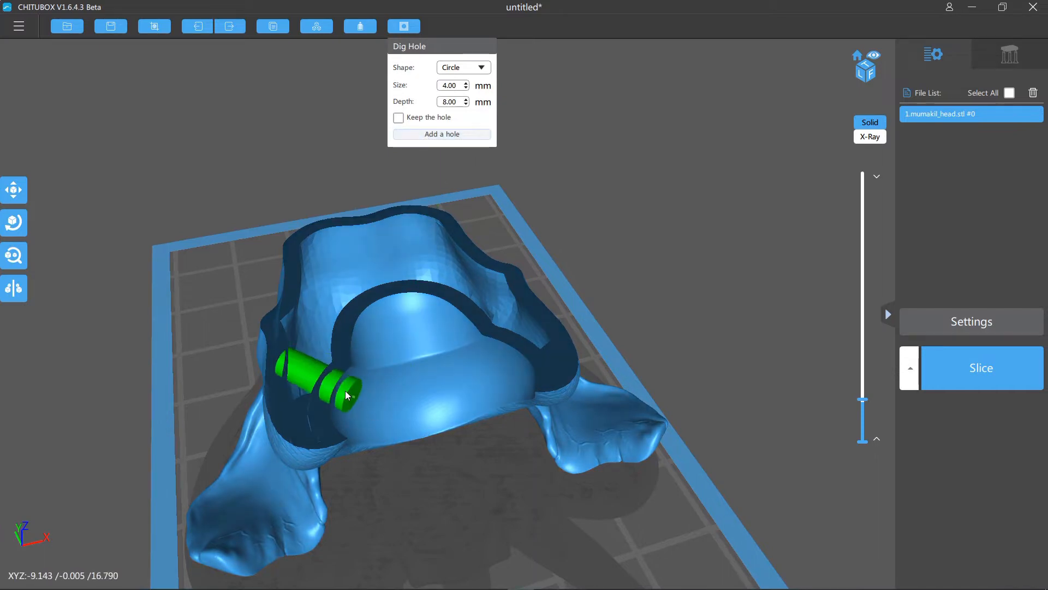
click(467, 101)
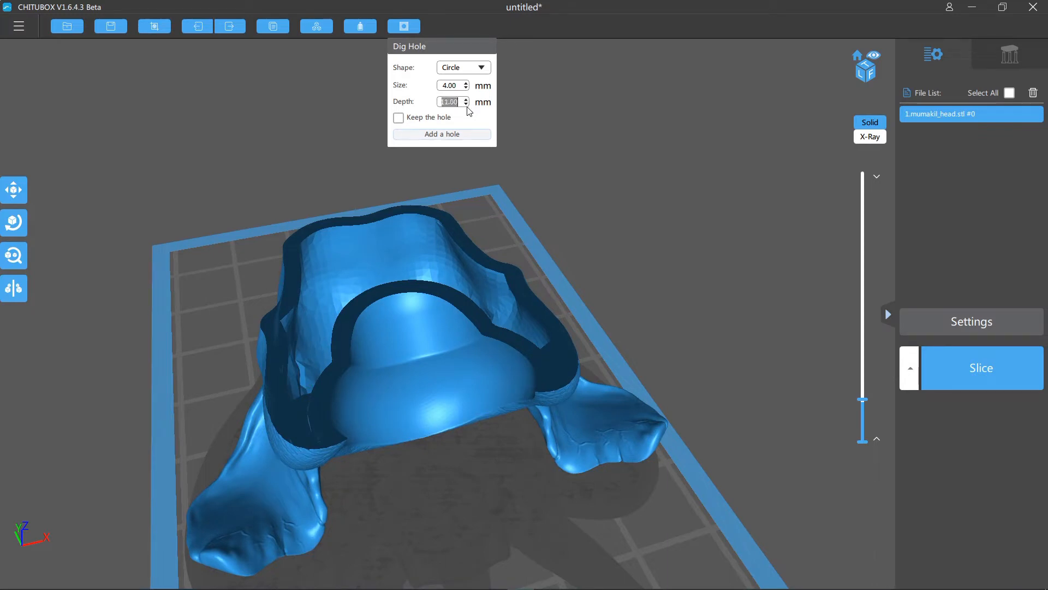
click(467, 104)
click(466, 104)
click(368, 394)
drag(575, 332, 622, 277)
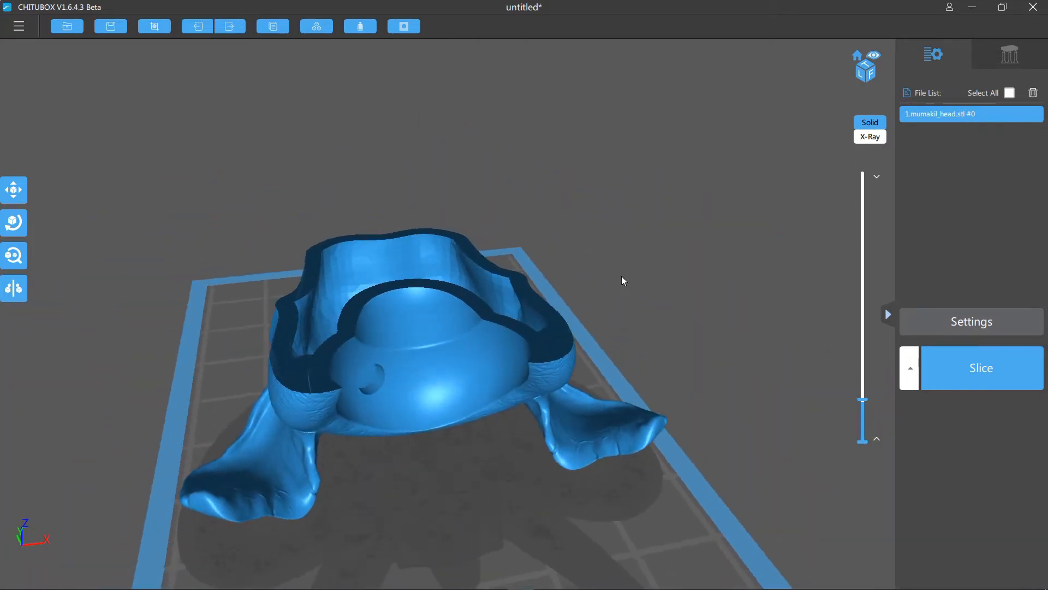
- Dig a matching 4 mm circular hole, 4 mm deep, in the right side of the socket and restore the full-height model
click(407, 27)
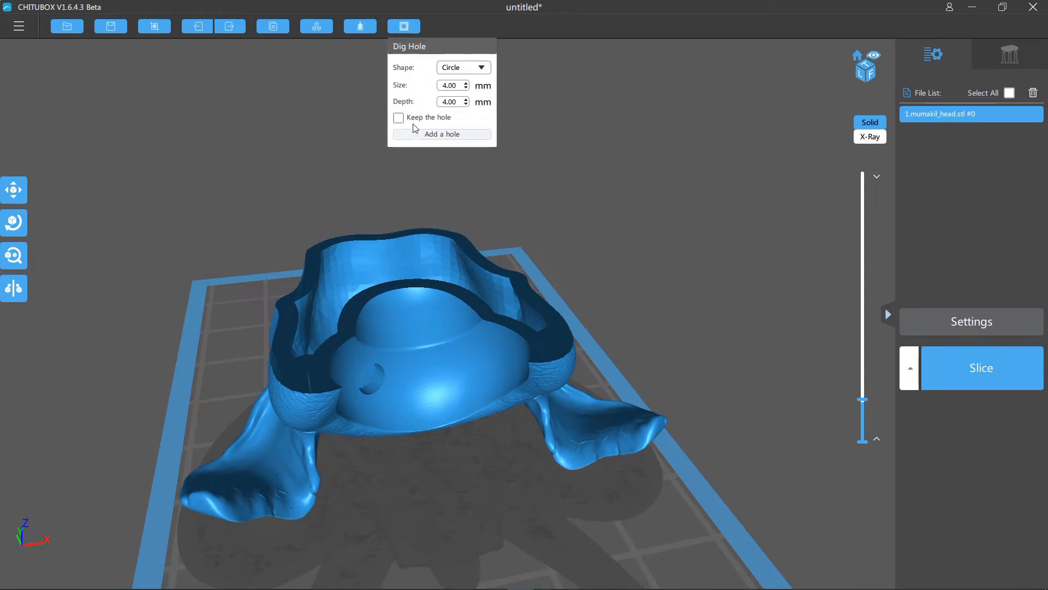
click(437, 135)
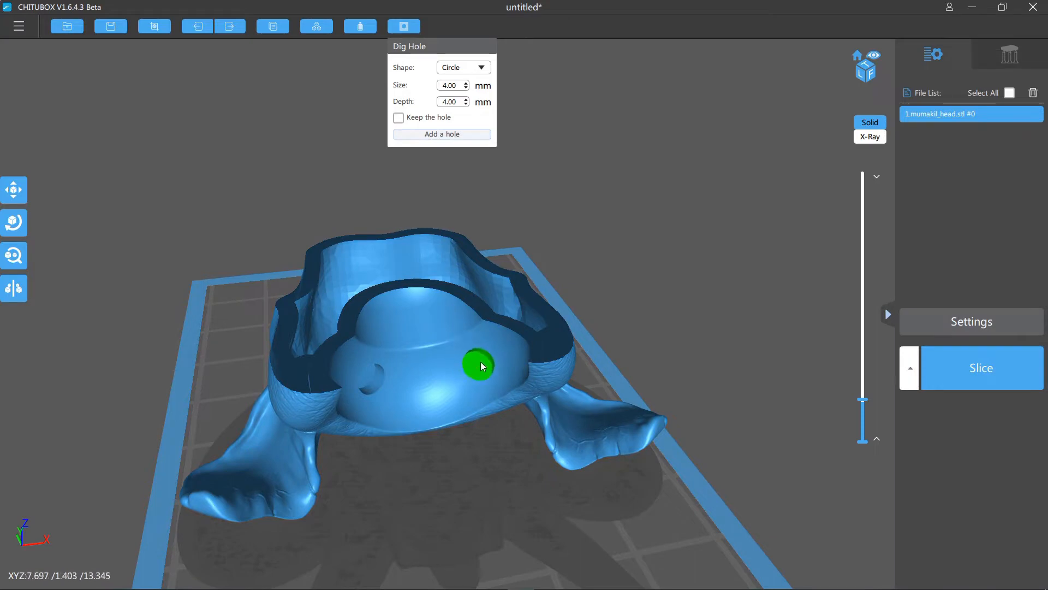
click(480, 361)
mouse_move(637, 282)
mouse_down()
mouse_move(674, 270)
mouse_move(767, 276)
mouse_move(644, 302)
mouse_move(687, 313)
mouse_move(681, 342)
mouse_move(450, 305)
mouse_up()
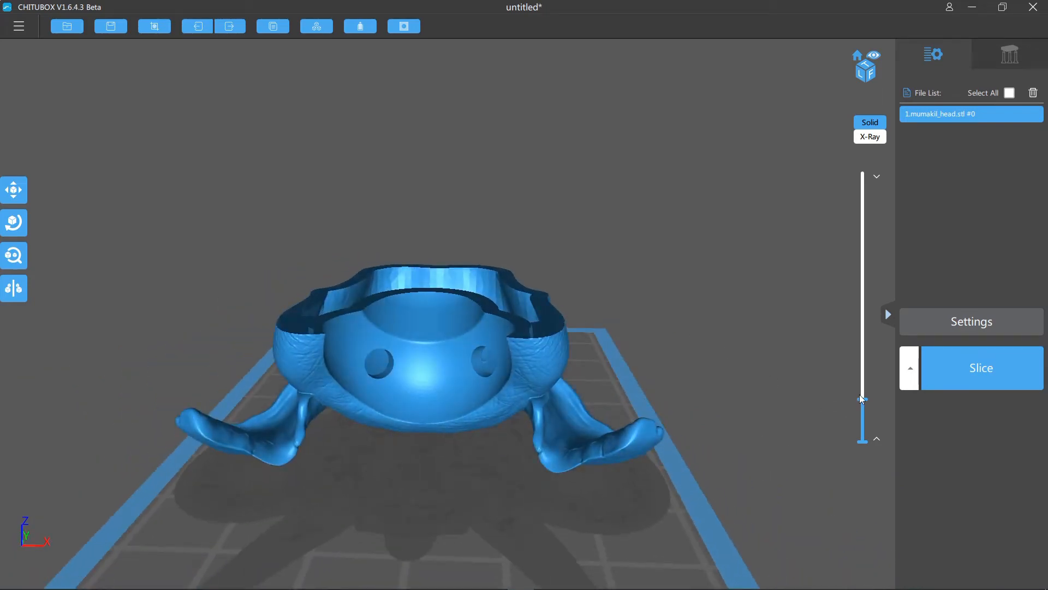
drag(863, 404, 863, 173)
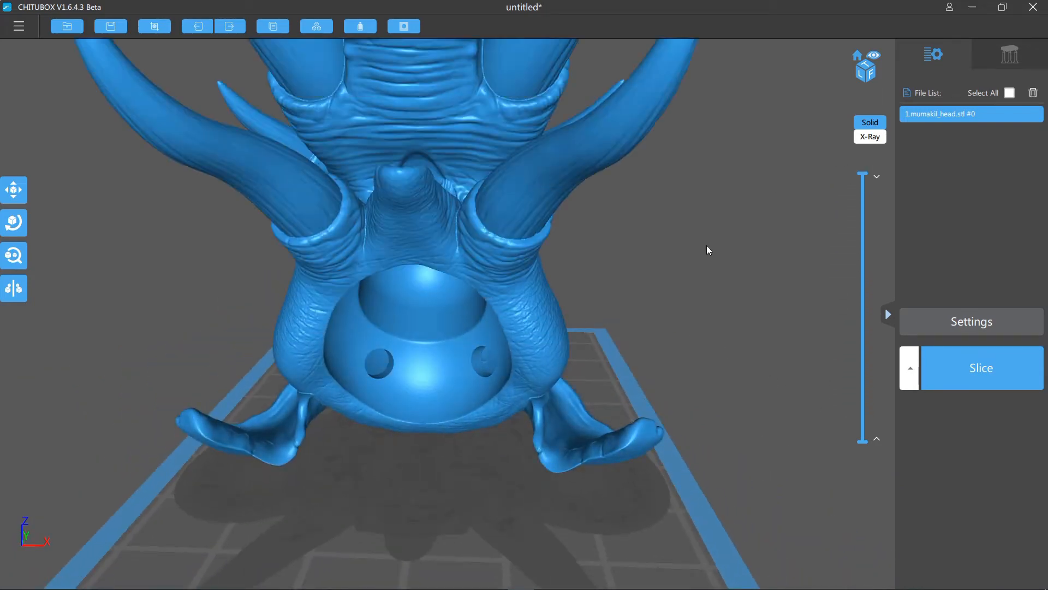
scroll(684, 260, down, 2)
drag(685, 261, 658, 283)
scroll(658, 283, down, 1)
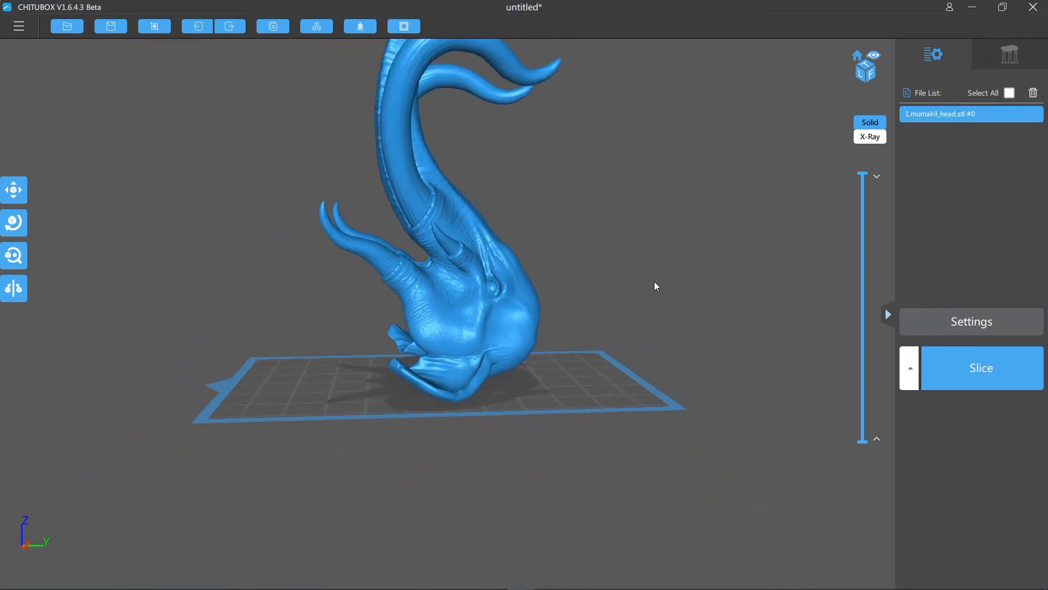
drag(736, 258, 730, 489)
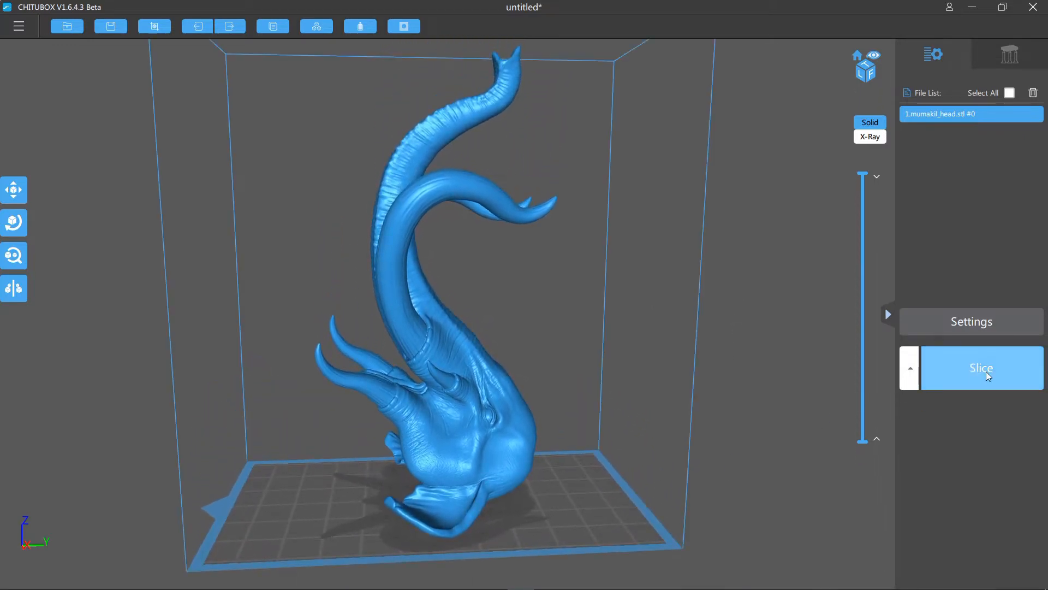
drag(731, 391, 719, 405)
scroll(719, 404, down, 4)
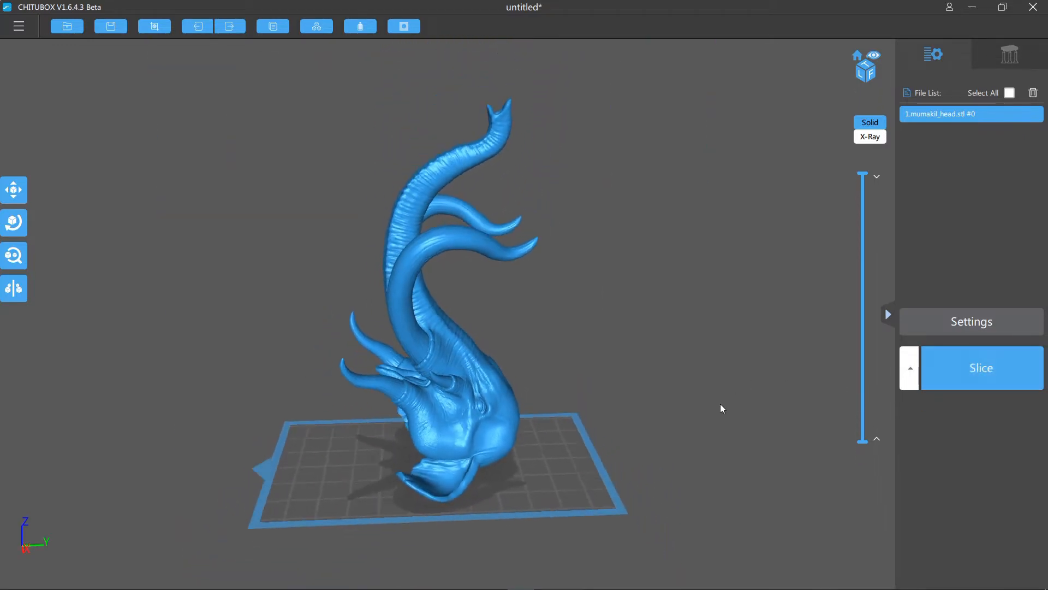
scroll(720, 404, up, 1)
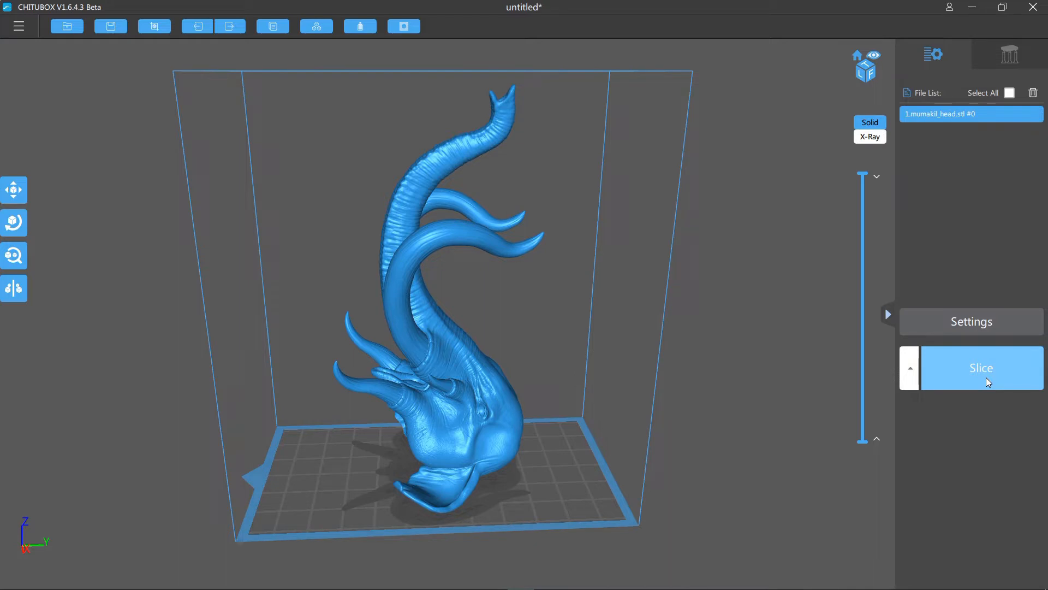
click(995, 372)
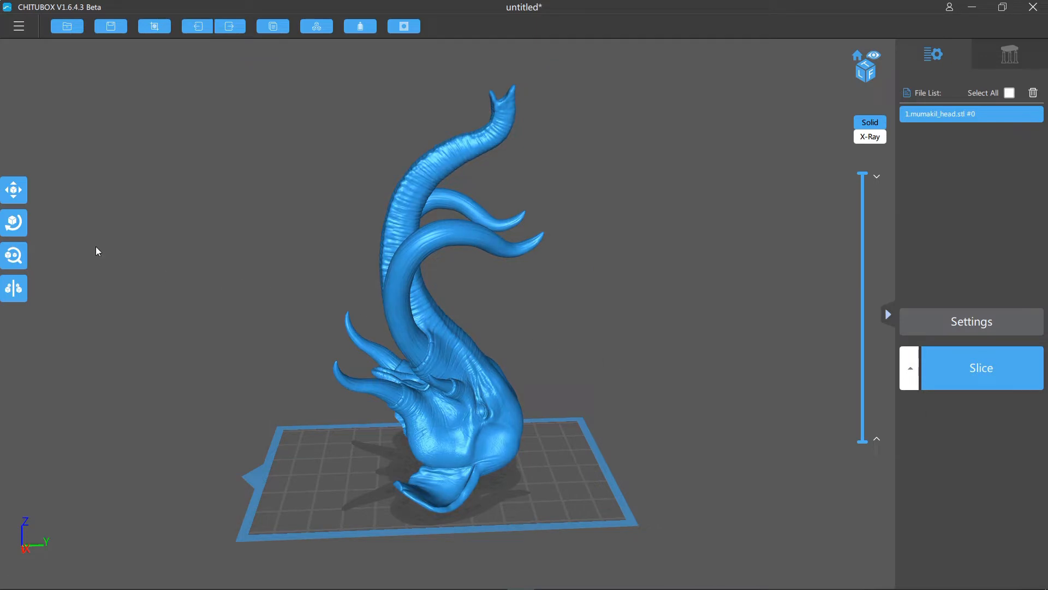
- Rotate the head about 70° around the X axis to lay it nearly horizontal, and fine-tune the tilt
click(12, 224)
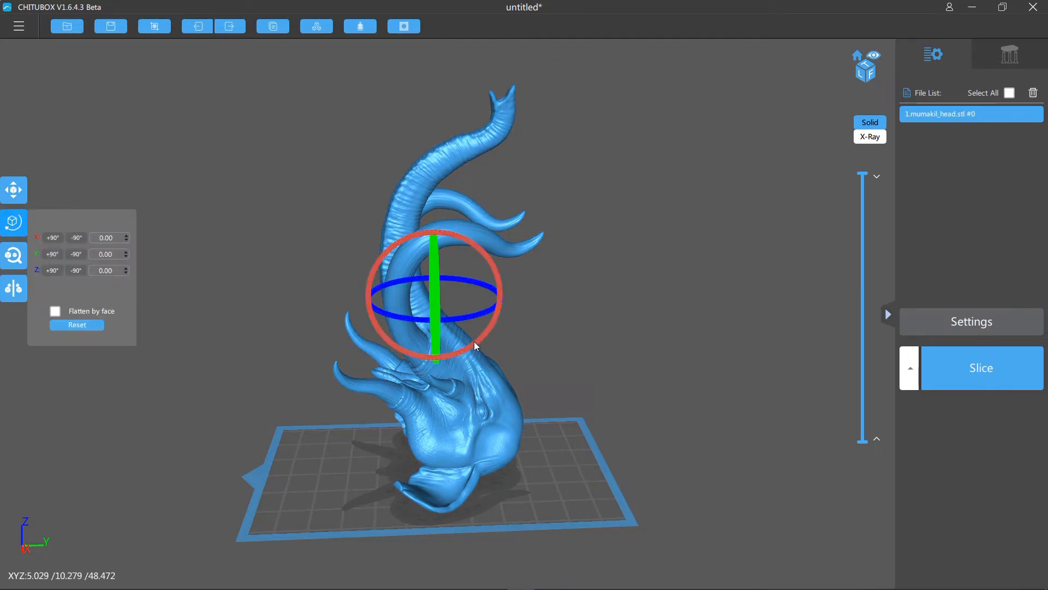
drag(479, 339, 460, 399)
right_drag(728, 402, 727, 359)
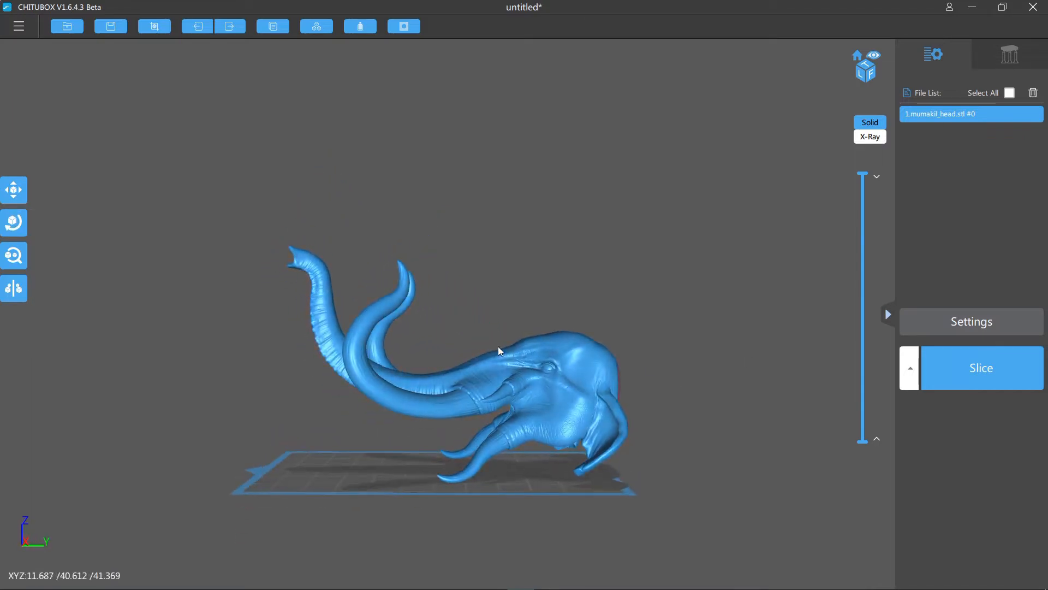
click(22, 233)
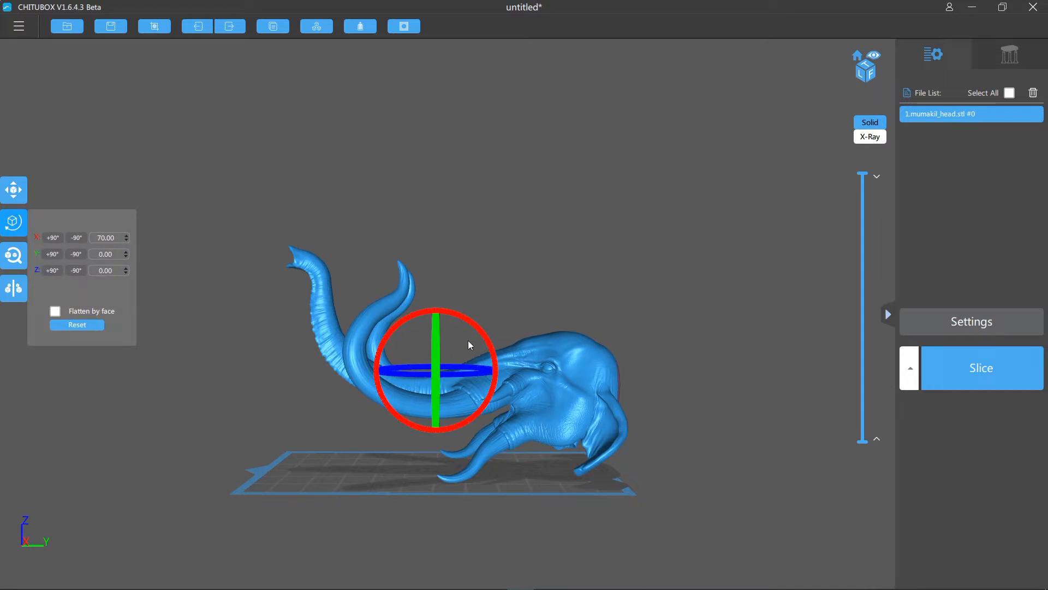
mouse_move(482, 333)
mouse_down()
mouse_move(495, 336)
mouse_move(478, 343)
mouse_up()
click(601, 232)
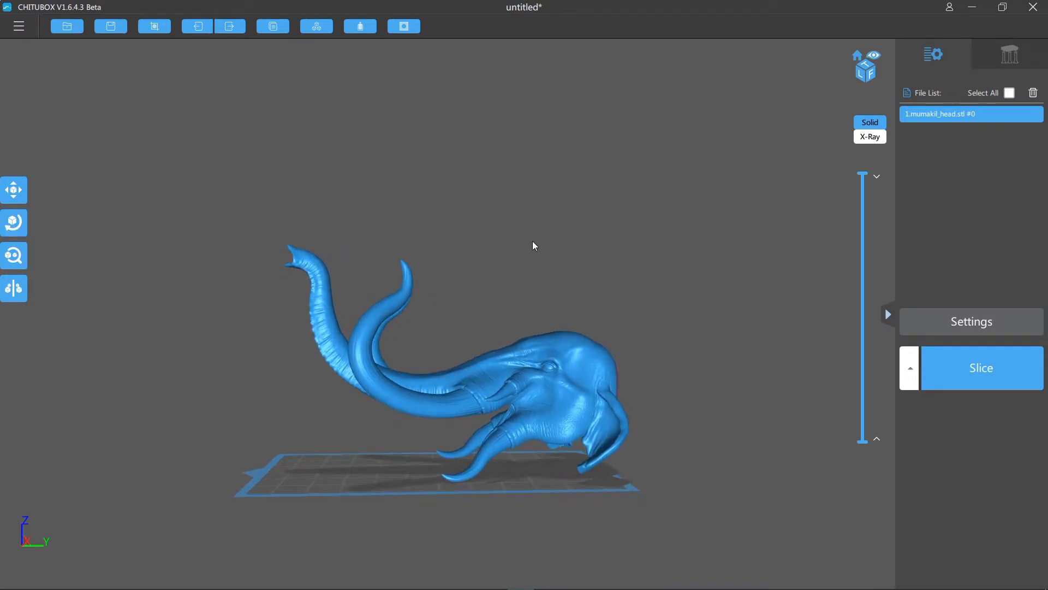
- Examine the tilted head from several sides, checking the trunk, tusks and neck socket holes in the new orientation
drag(533, 245, 665, 241)
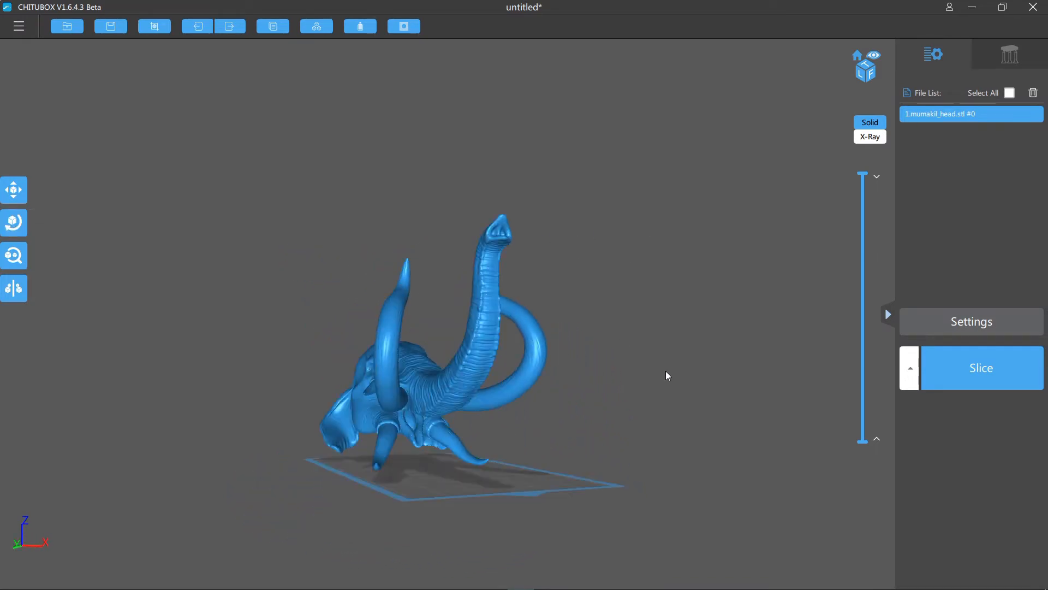
drag(708, 374, 590, 377)
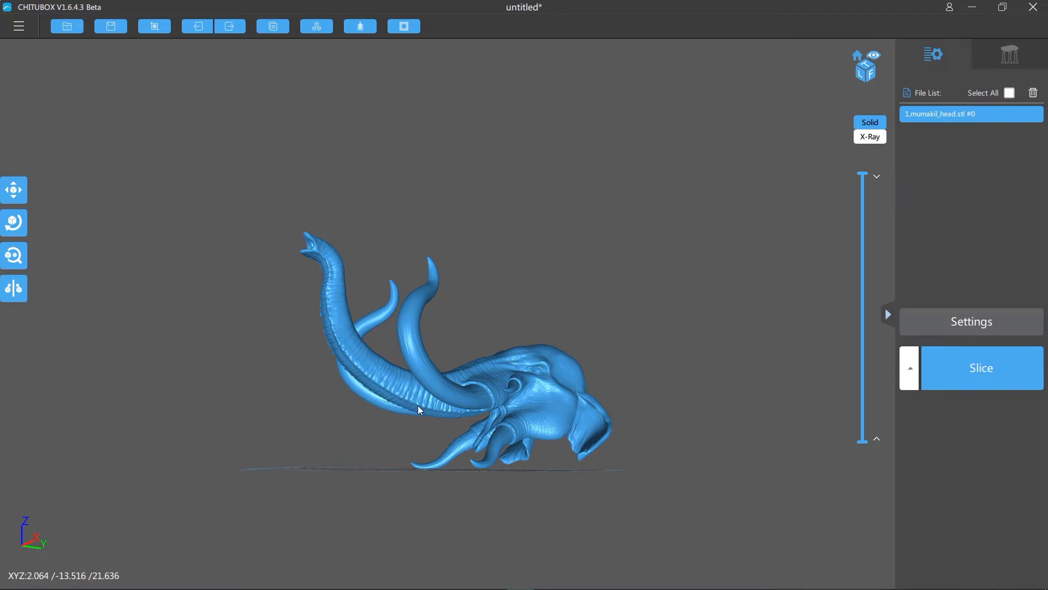
right_drag(533, 437, 492, 450)
click(682, 435)
scroll(723, 427, up, 3)
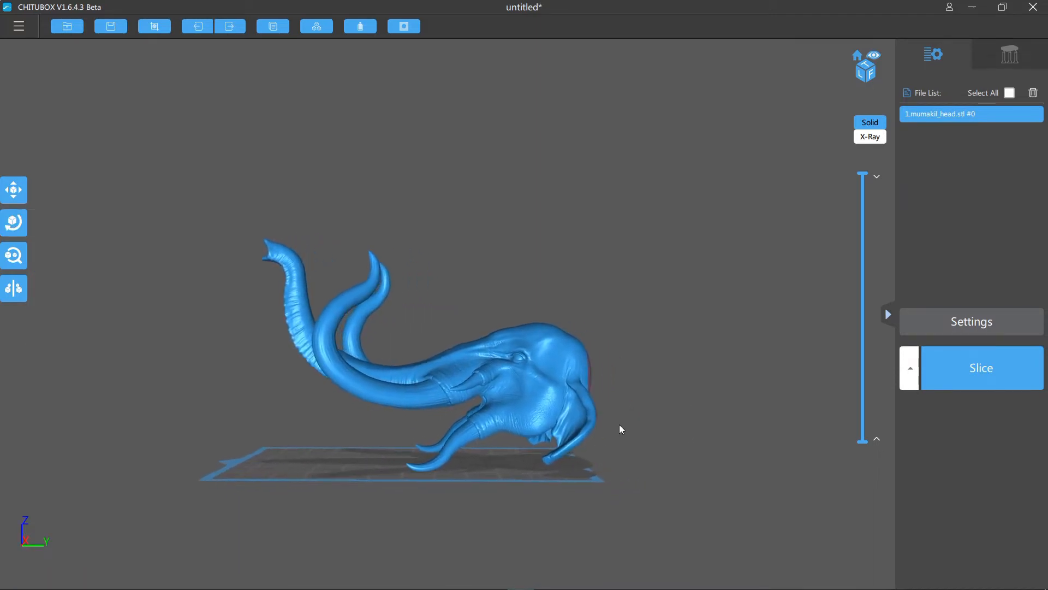
scroll(607, 414, up, 3)
right_drag(608, 412, 314, 344)
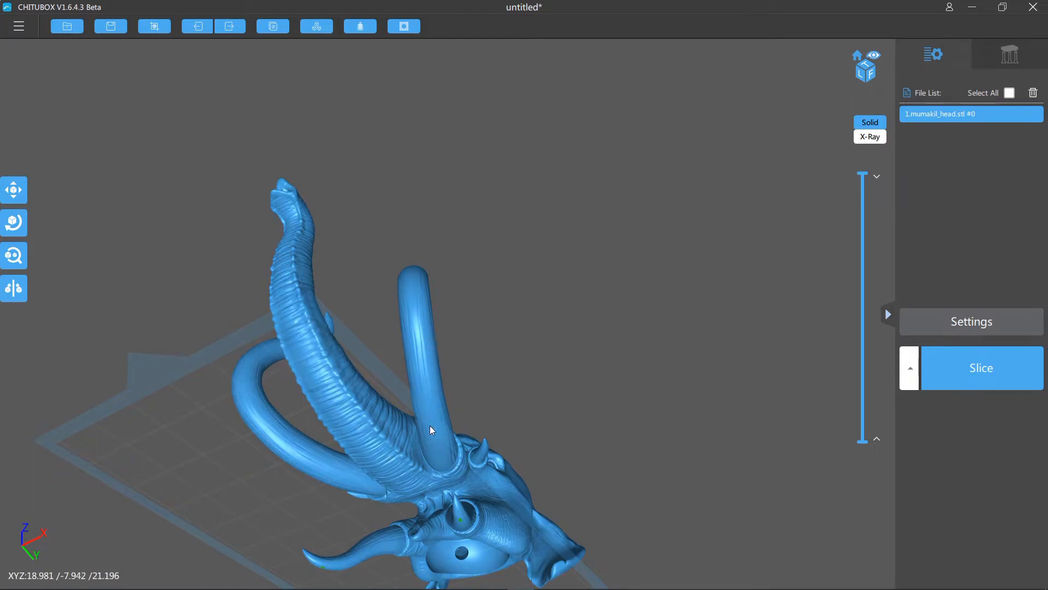
right_drag(608, 327, 773, 391)
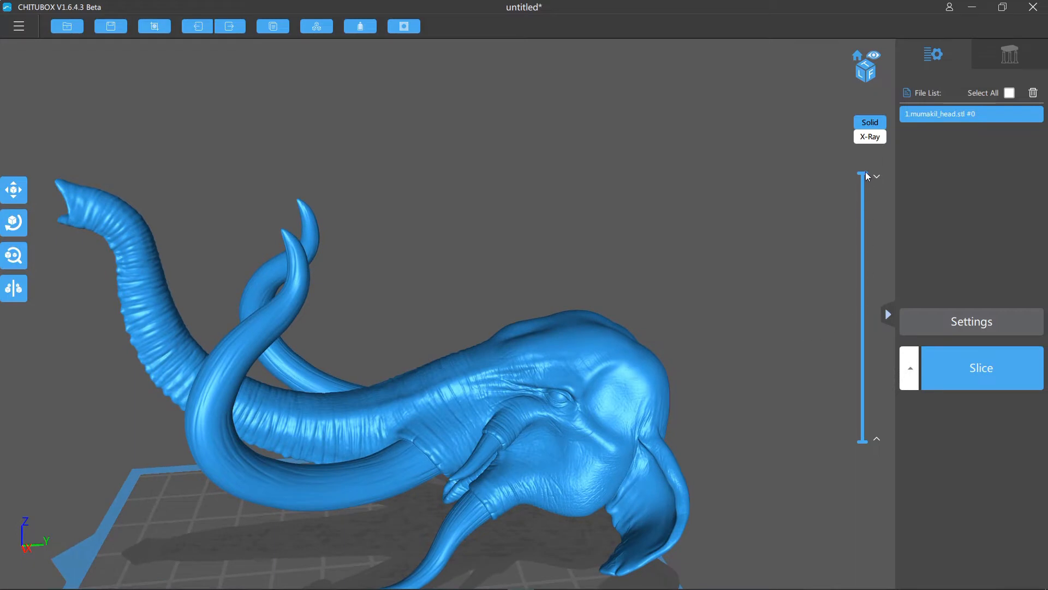
- Section the head at a height of about 35 mm and inspect the hollow cavities in the skull, trunk and tusks
drag(864, 176, 864, 201)
drag(854, 250, 855, 309)
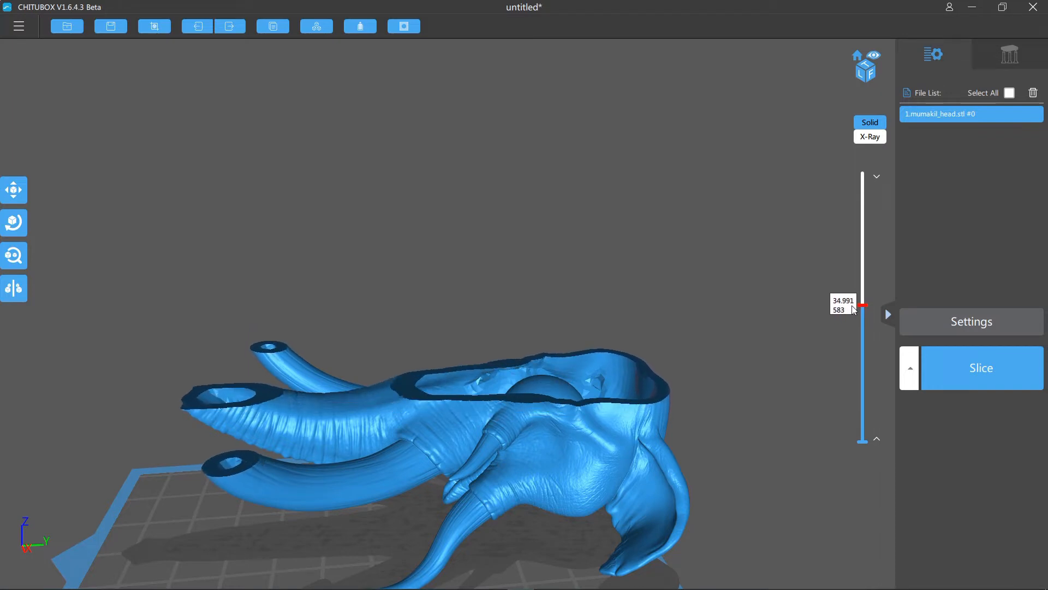
drag(736, 241, 707, 363)
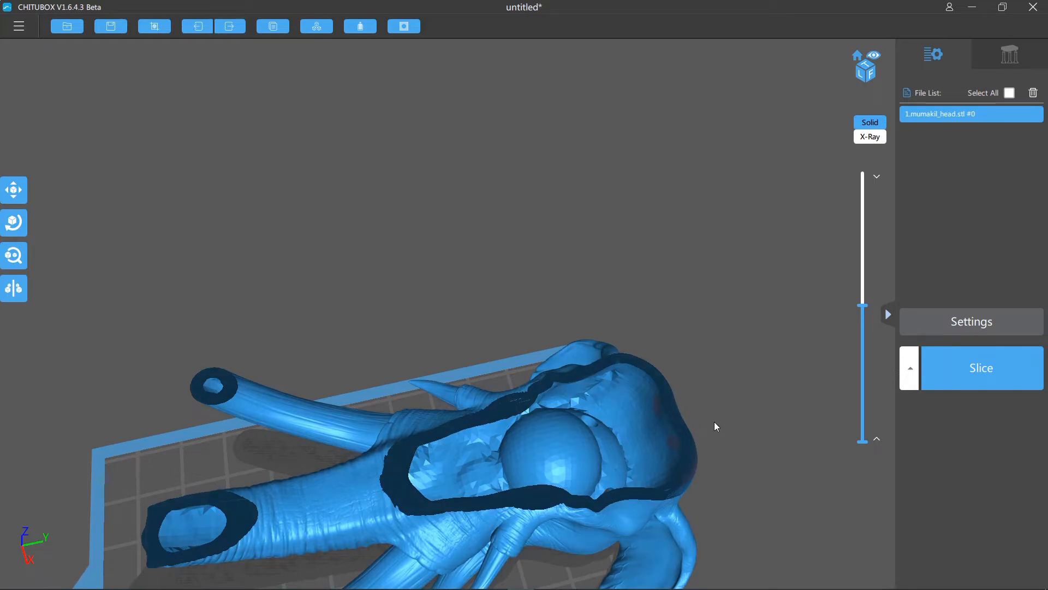
drag(807, 365, 733, 353)
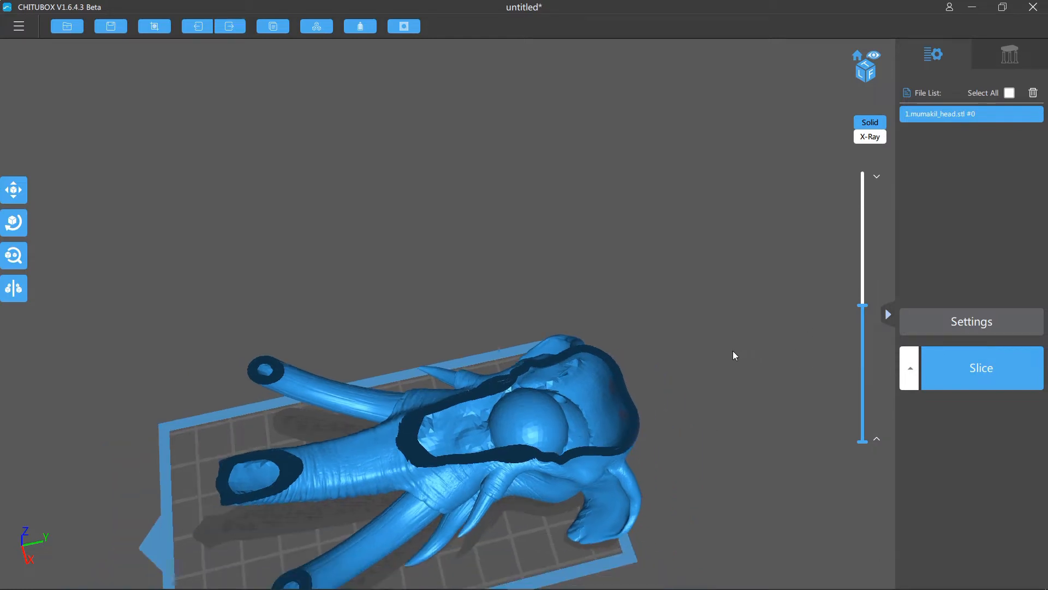
- Rotate the head to 52° around the X axis and restore the full-height model
drag(770, 470, 763, 450)
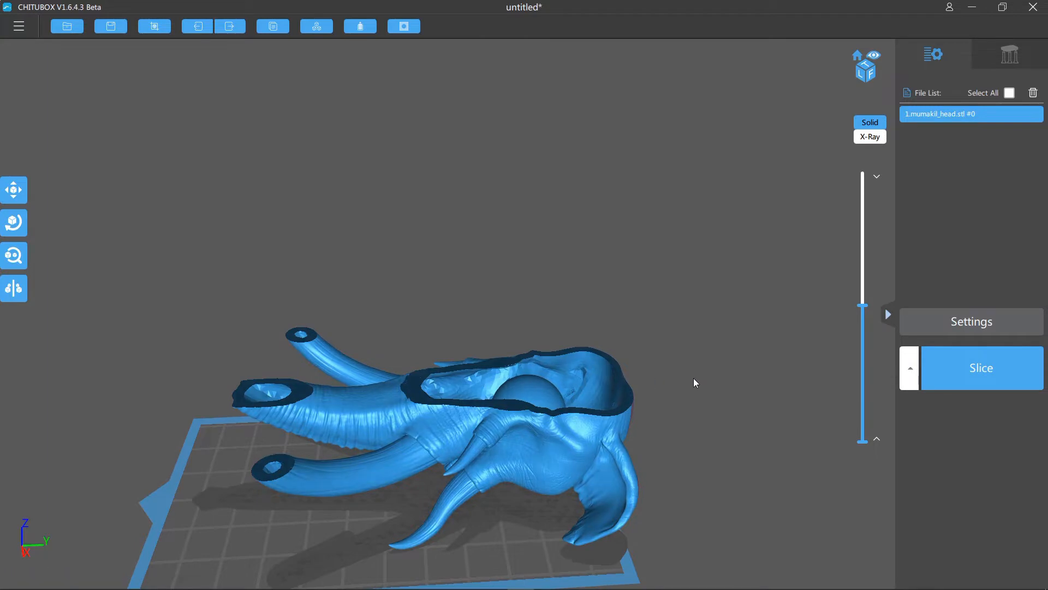
right_drag(737, 397, 738, 409)
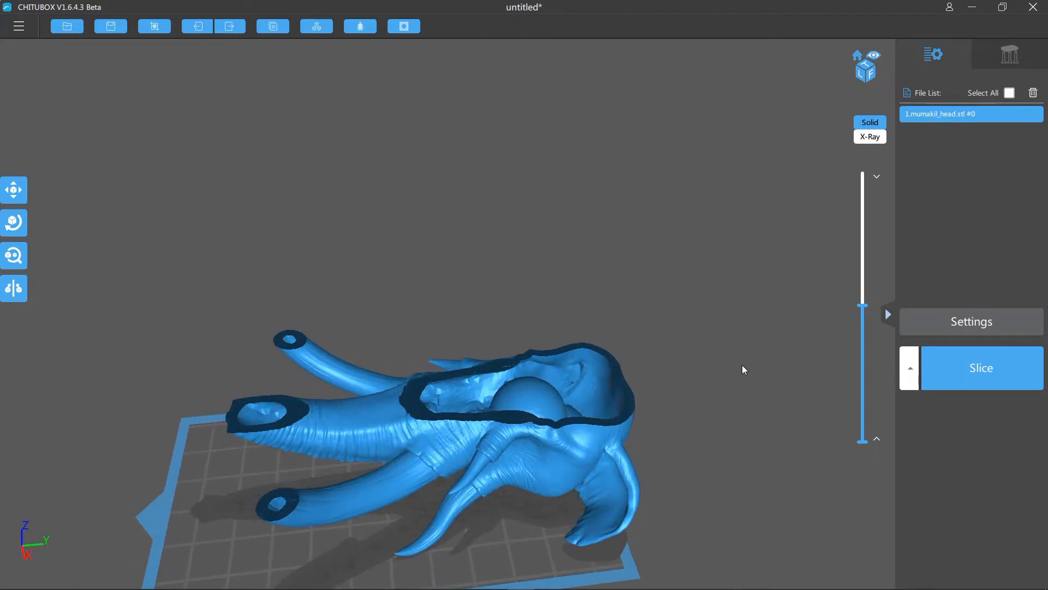
right_drag(742, 365, 721, 314)
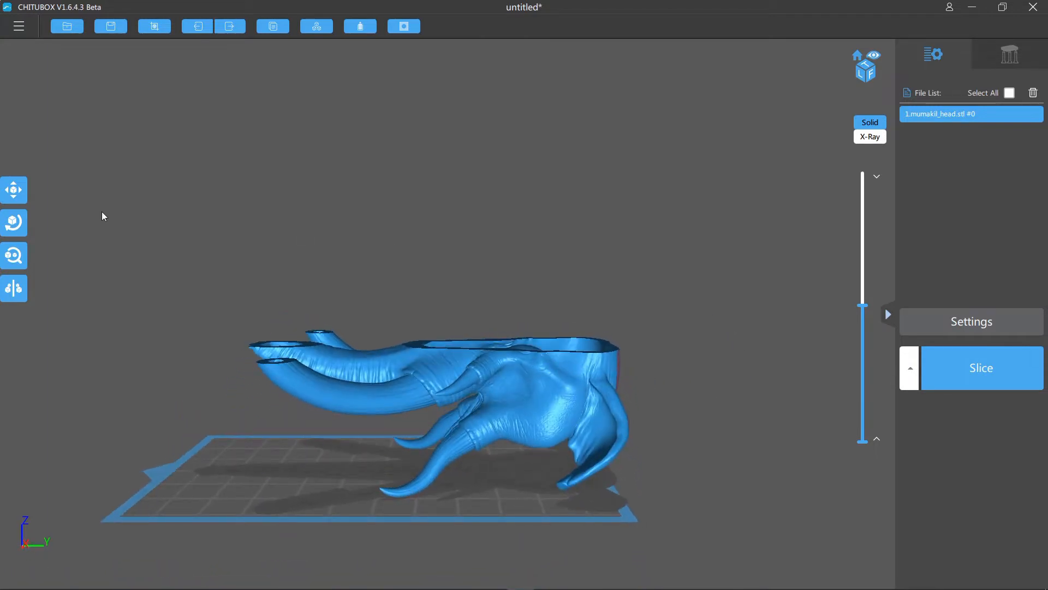
click(15, 222)
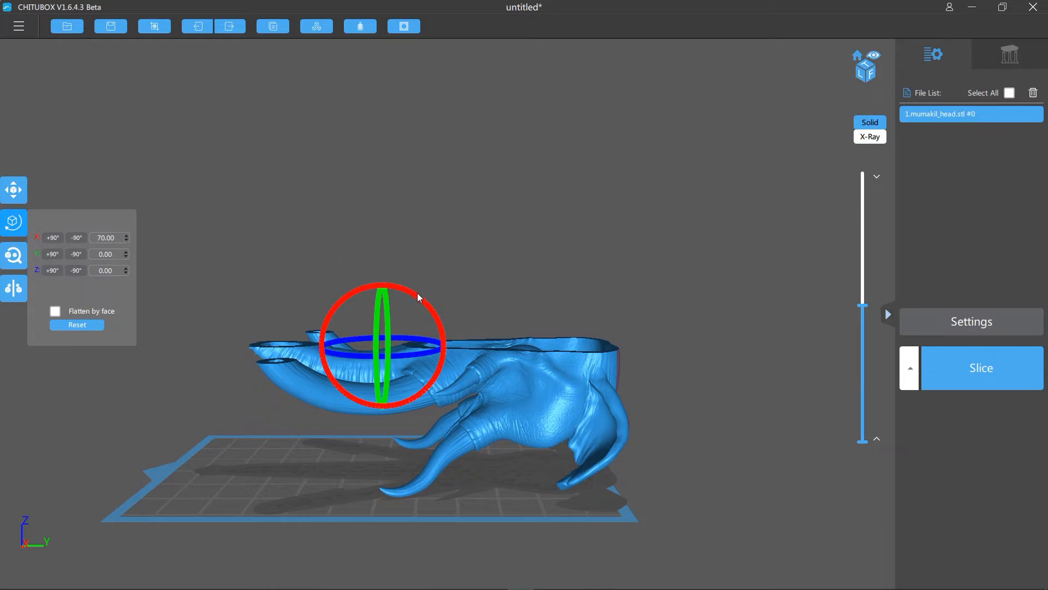
drag(418, 297, 423, 286)
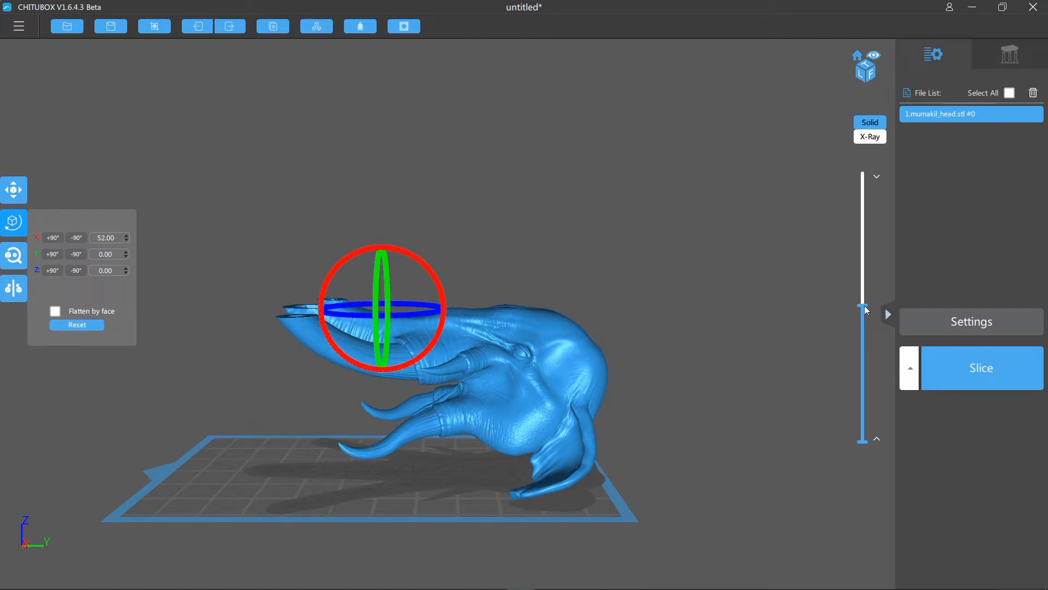
drag(869, 304, 835, 155)
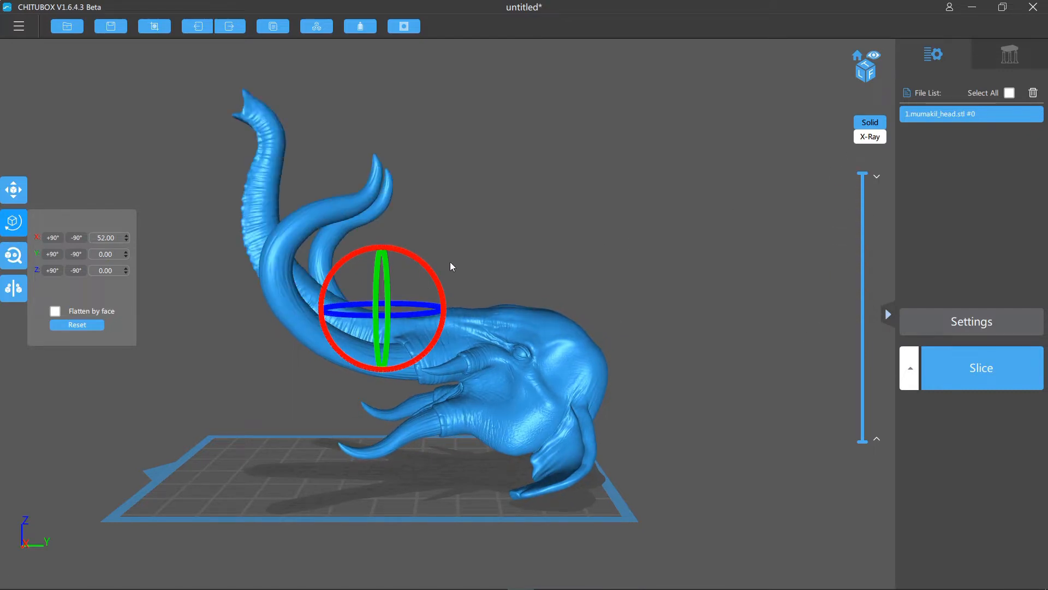
- Rotate the head further around the X axis, to 43°, so the trunk stands more upright
drag(431, 266, 434, 270)
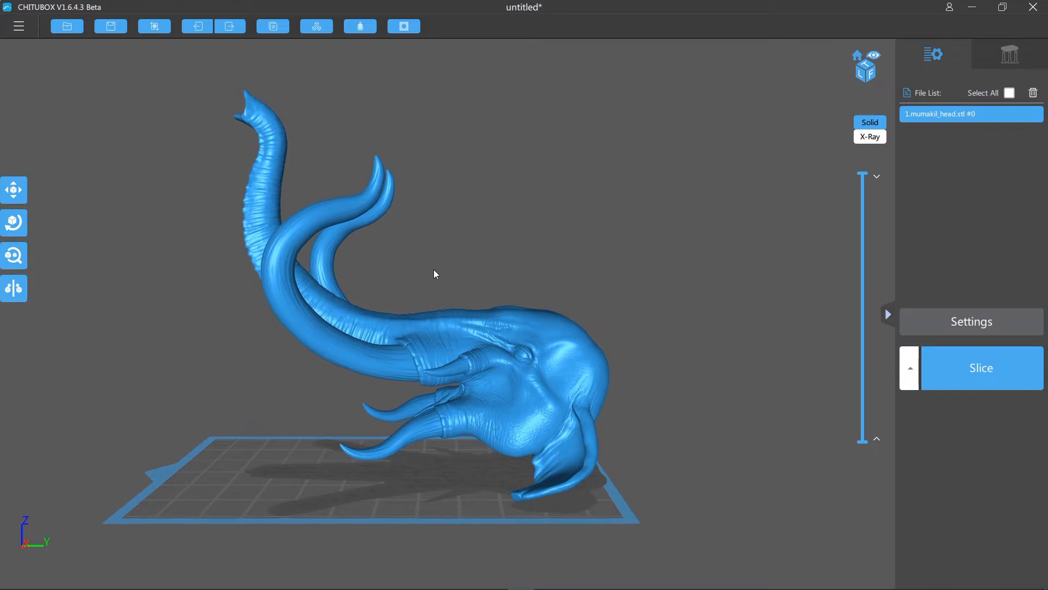
click(14, 223)
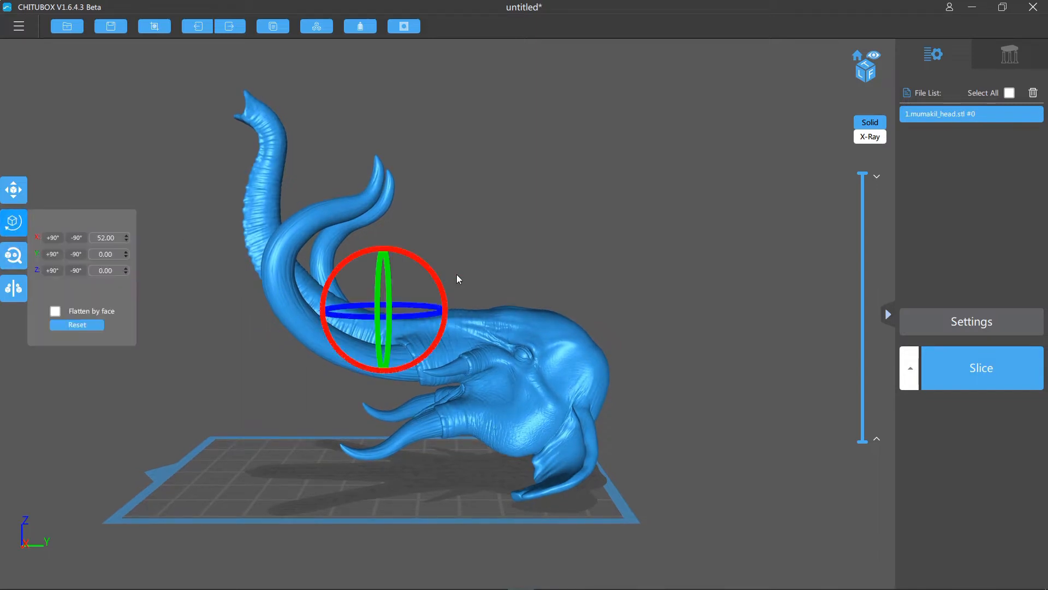
drag(436, 281, 436, 280)
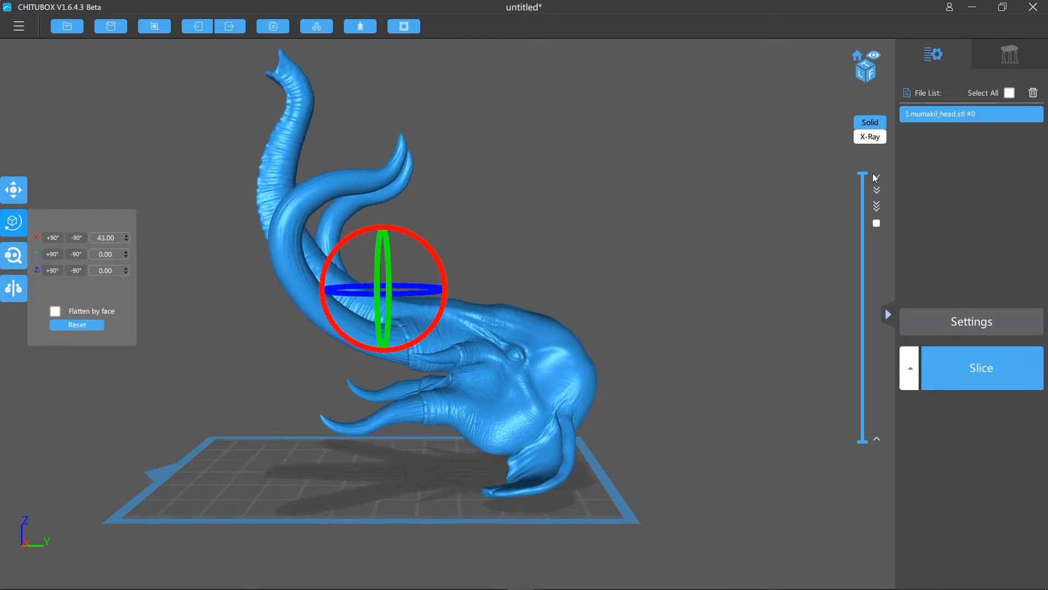
- Section the head at a height of about 37 mm and inspect the hollow cavity and the underside of the skull
drag(865, 173, 863, 342)
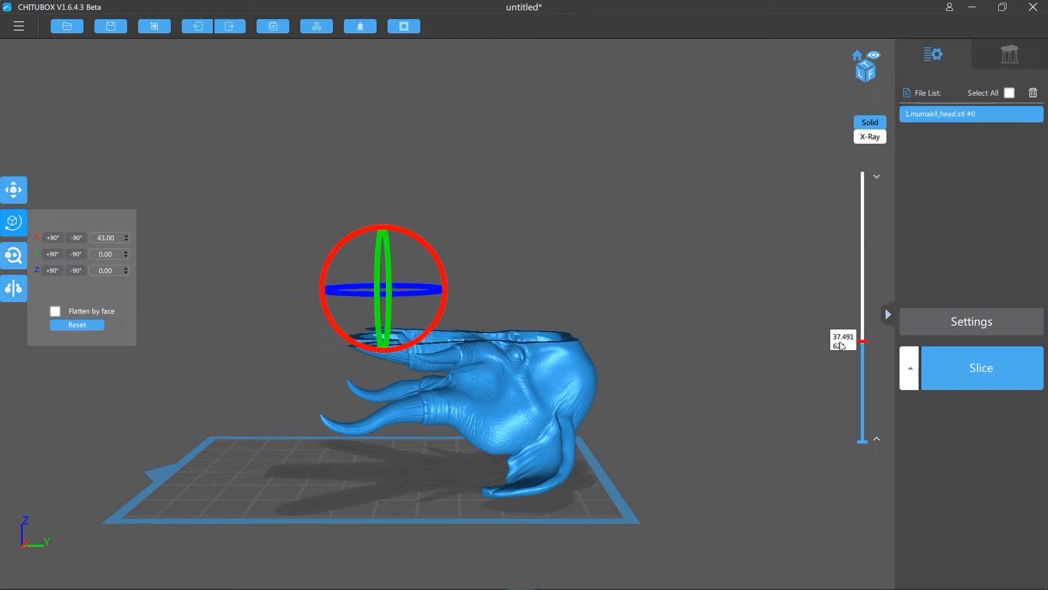
right_drag(708, 350, 709, 386)
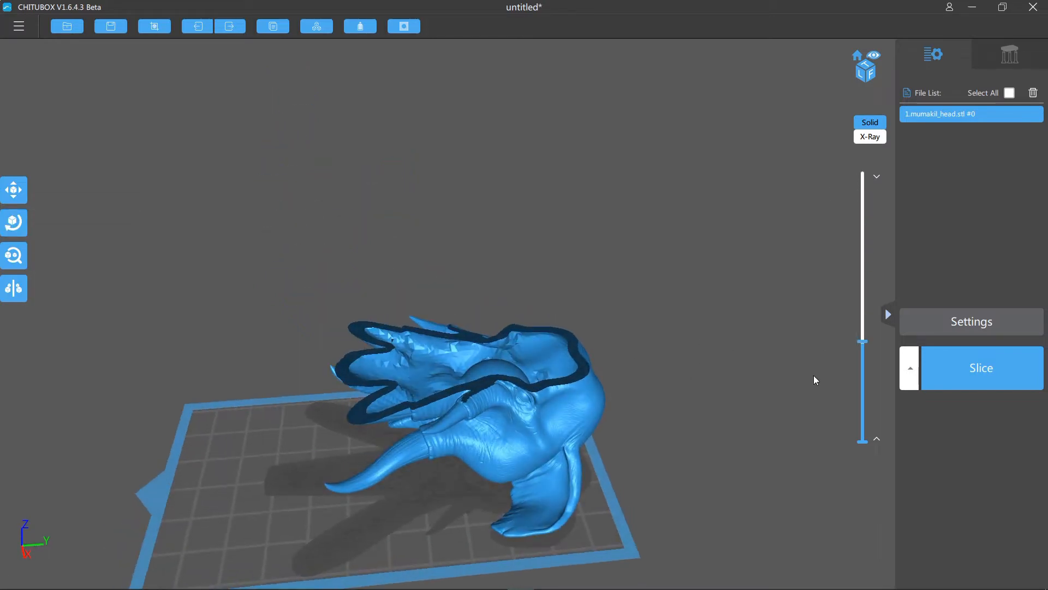
mouse_move(861, 344)
mouse_down()
mouse_move(863, 325)
mouse_move(864, 363)
mouse_move(858, 321)
mouse_move(861, 345)
mouse_up()
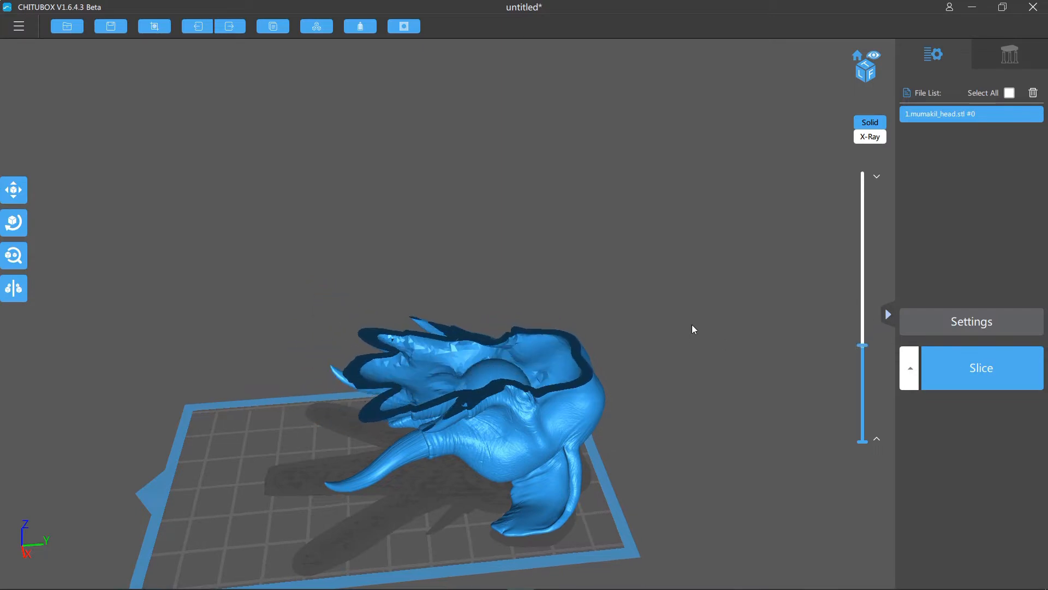
right_drag(692, 325, 691, 275)
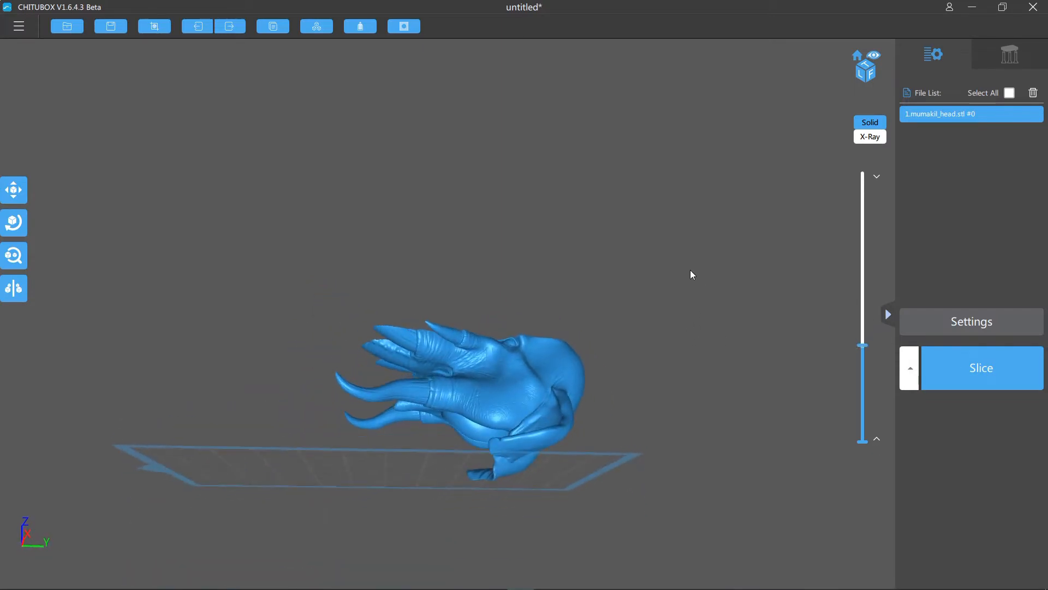
right_drag(746, 327, 715, 364)
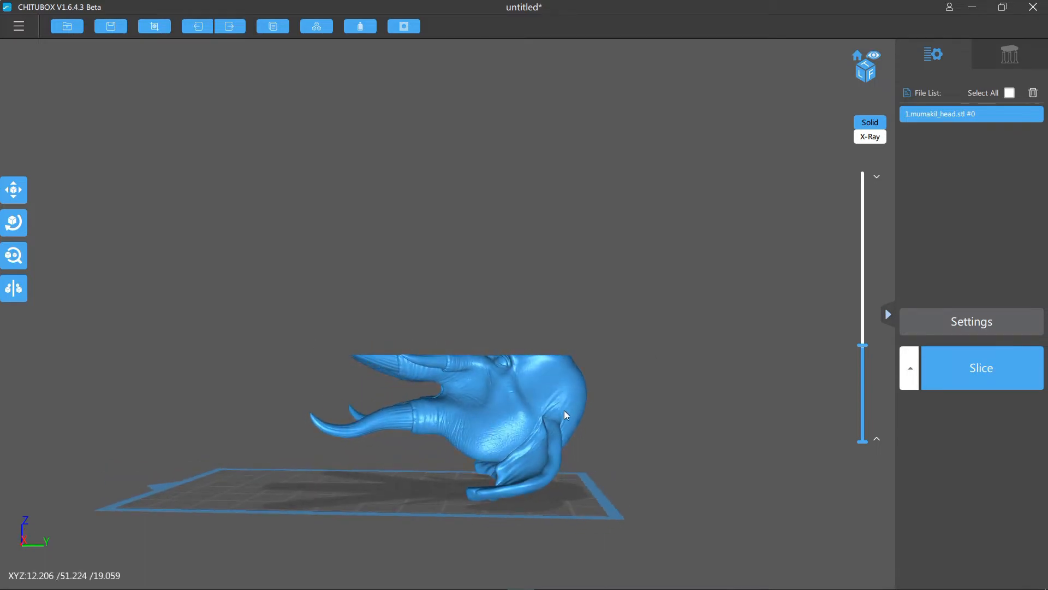
- Rotate the head to 28° around the X axis and section it at about 38 mm to check the hollow cavity
click(19, 226)
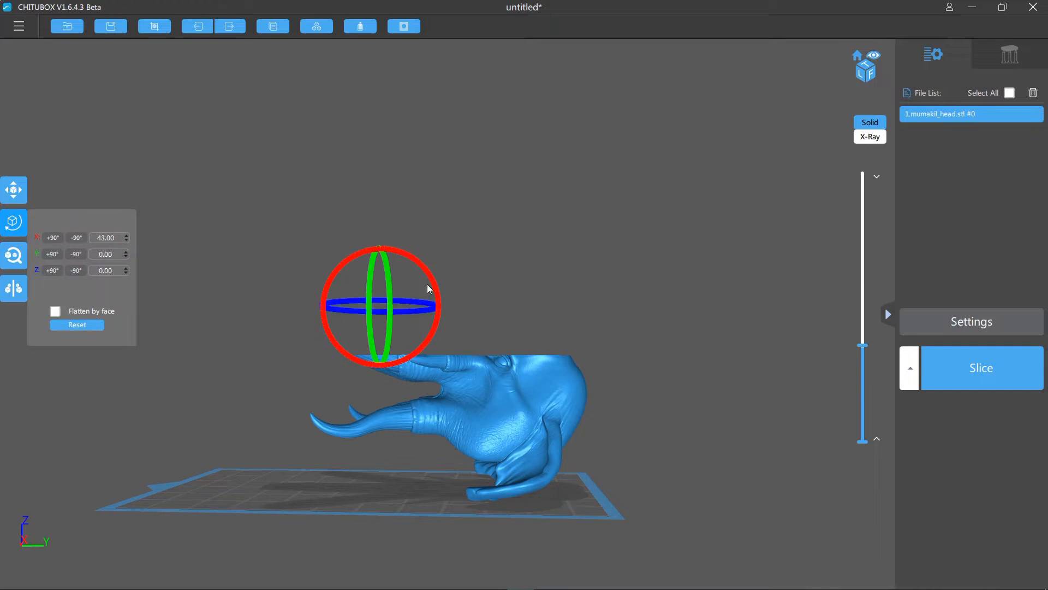
drag(435, 283, 435, 275)
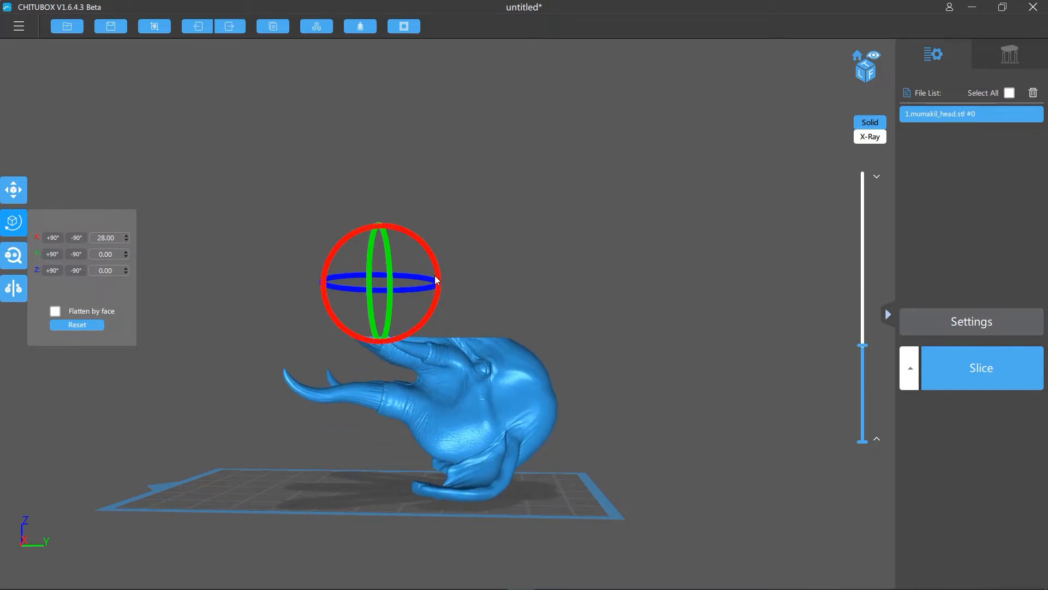
right_drag(652, 323, 658, 346)
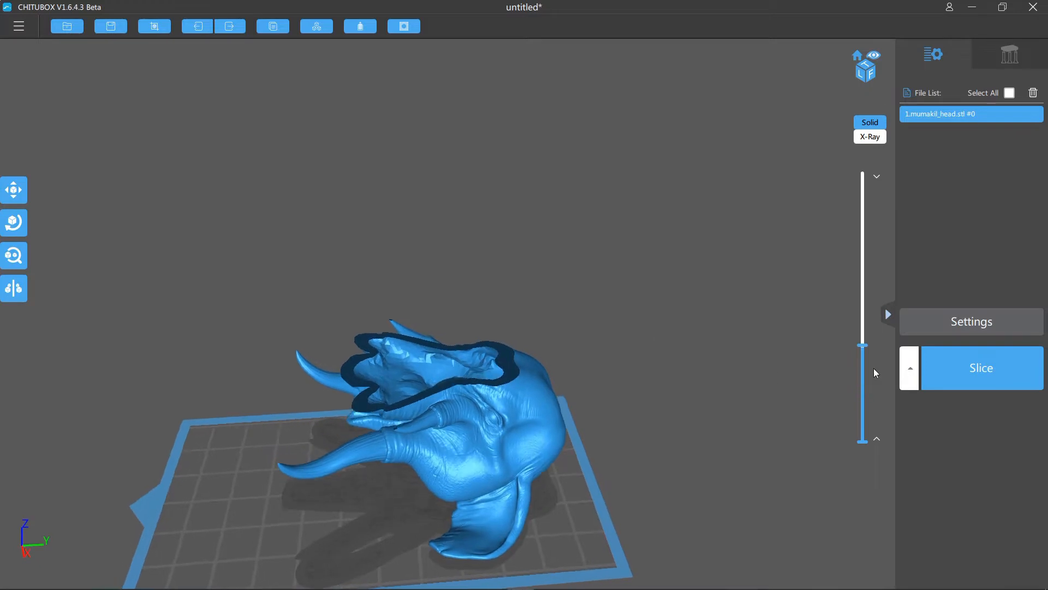
mouse_move(866, 349)
mouse_down()
mouse_move(863, 320)
mouse_move(869, 357)
mouse_up()
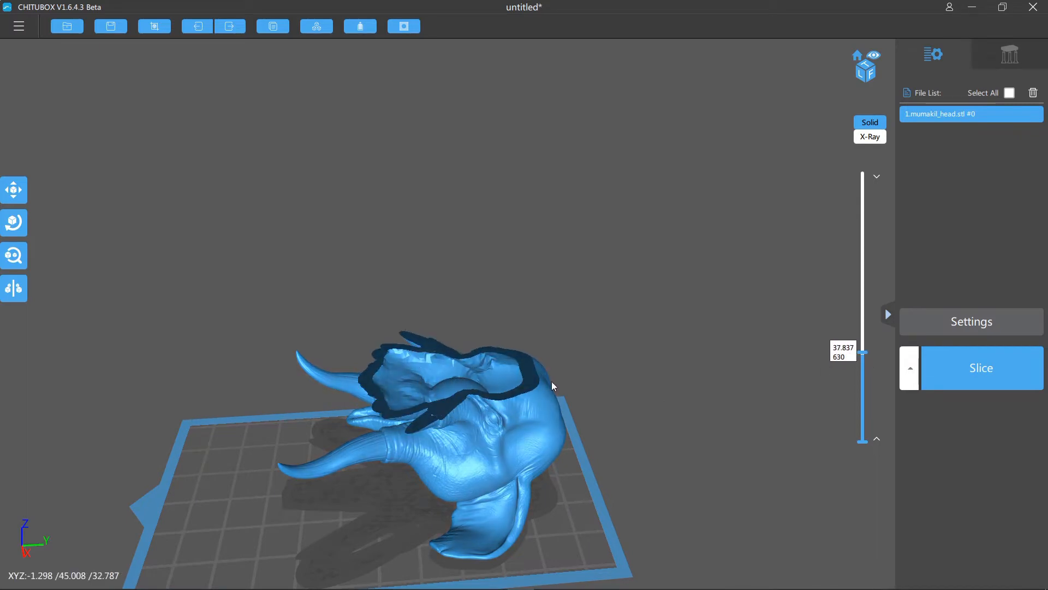
- Restore the full-height model and examine the trunk, tusks and skull from several sides in the steeper orientation
drag(863, 356, 649, 231)
scroll(648, 232, down, 2)
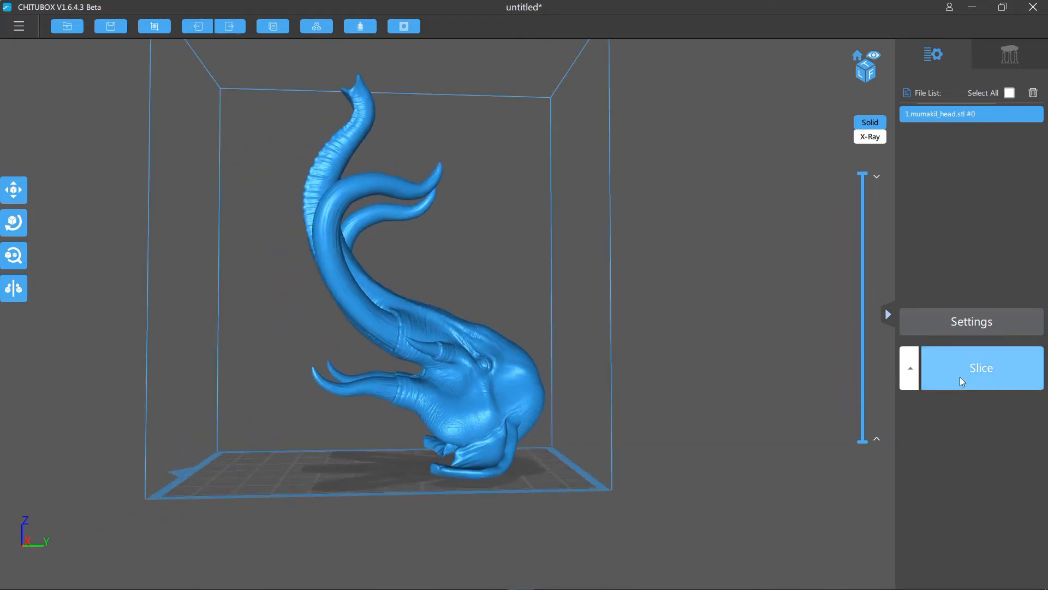
drag(739, 365, 794, 508)
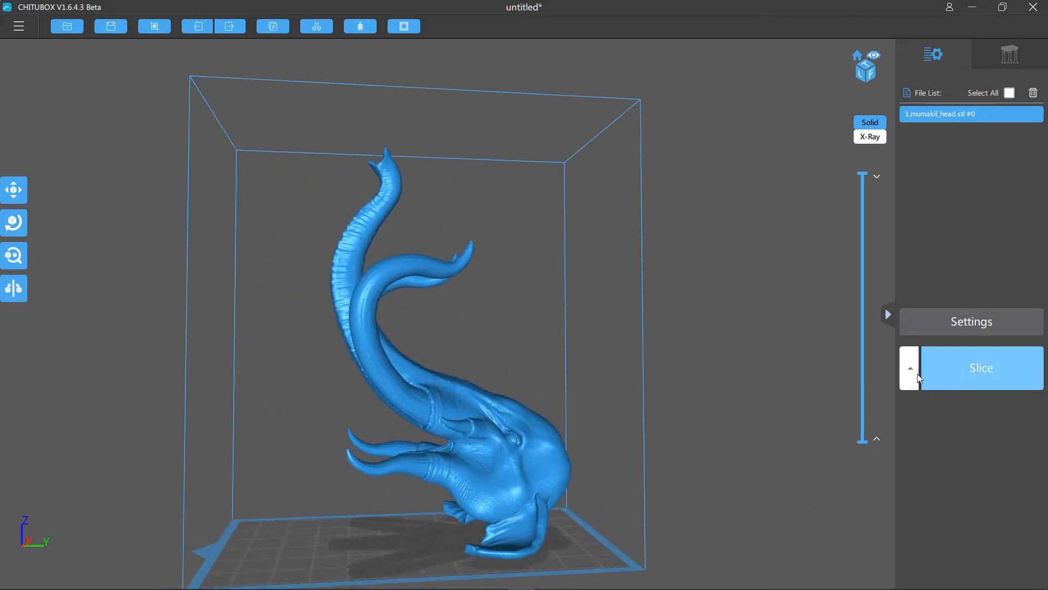
drag(755, 375, 772, 375)
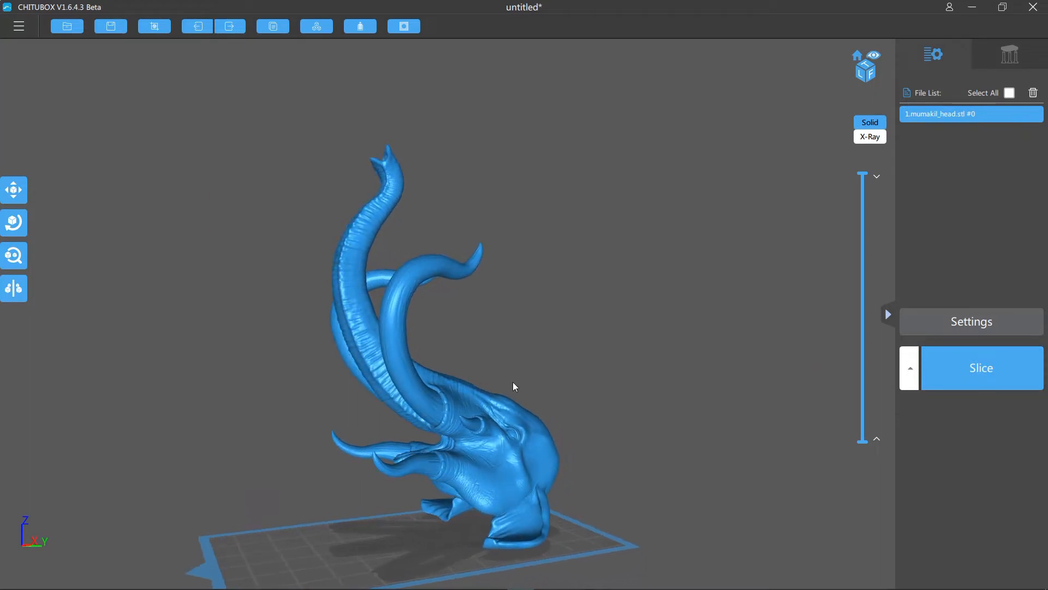
drag(557, 376, 536, 377)
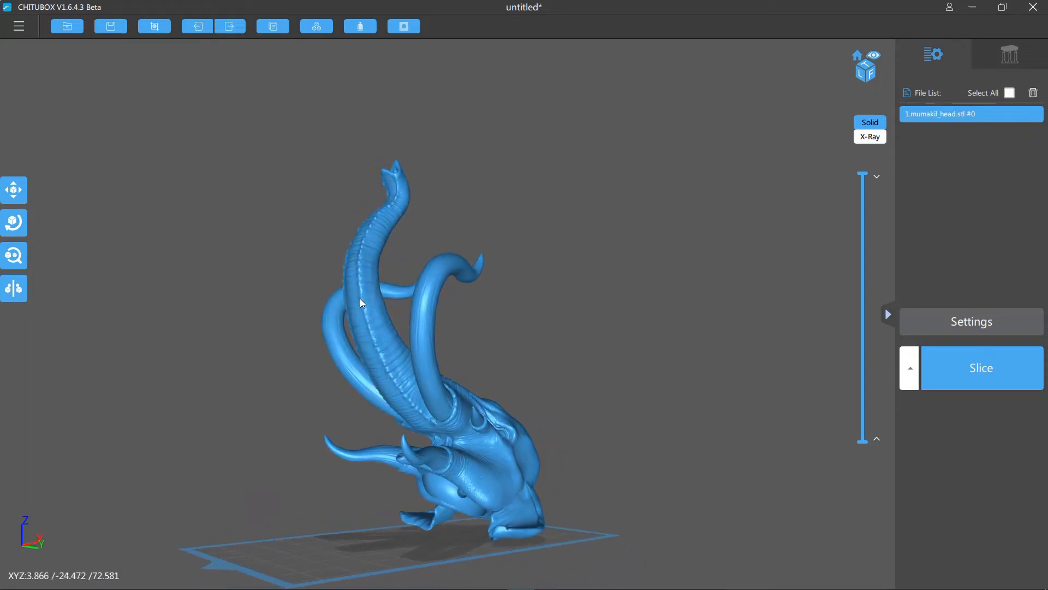
drag(614, 359, 565, 356)
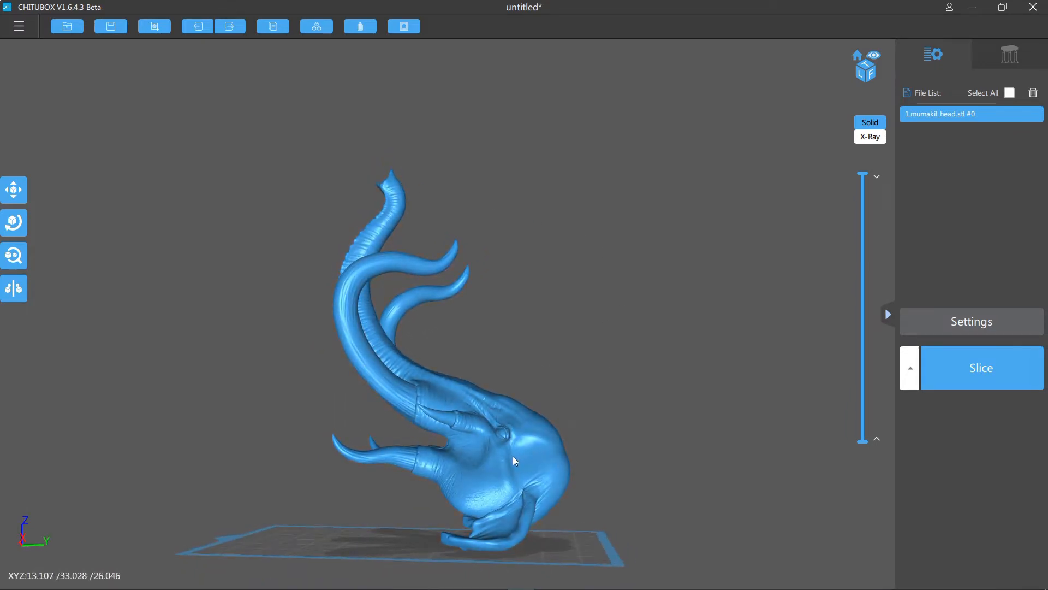
scroll(672, 373, up, 5)
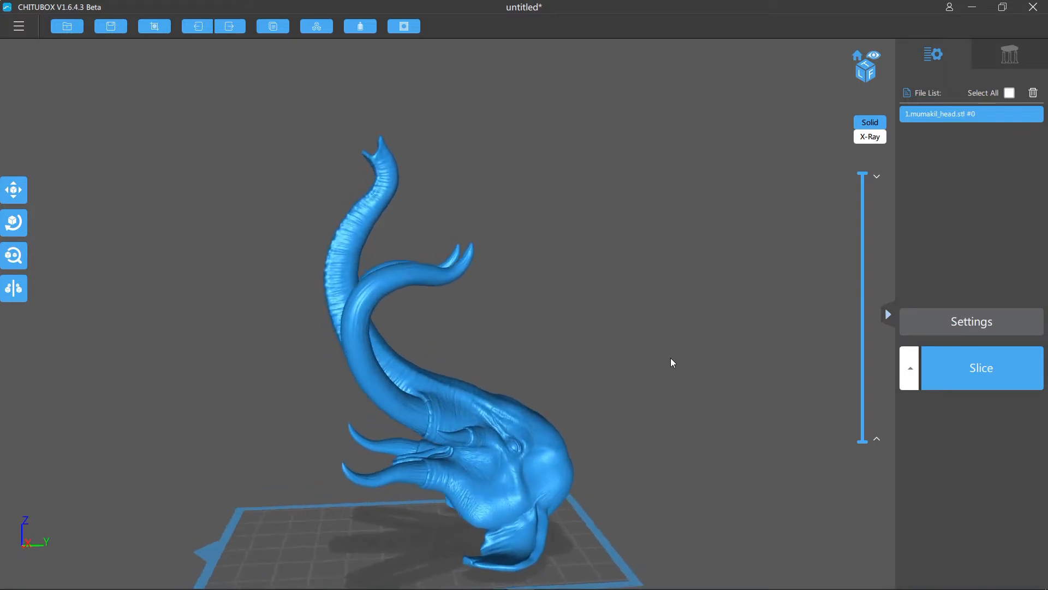
drag(696, 403, 733, 353)
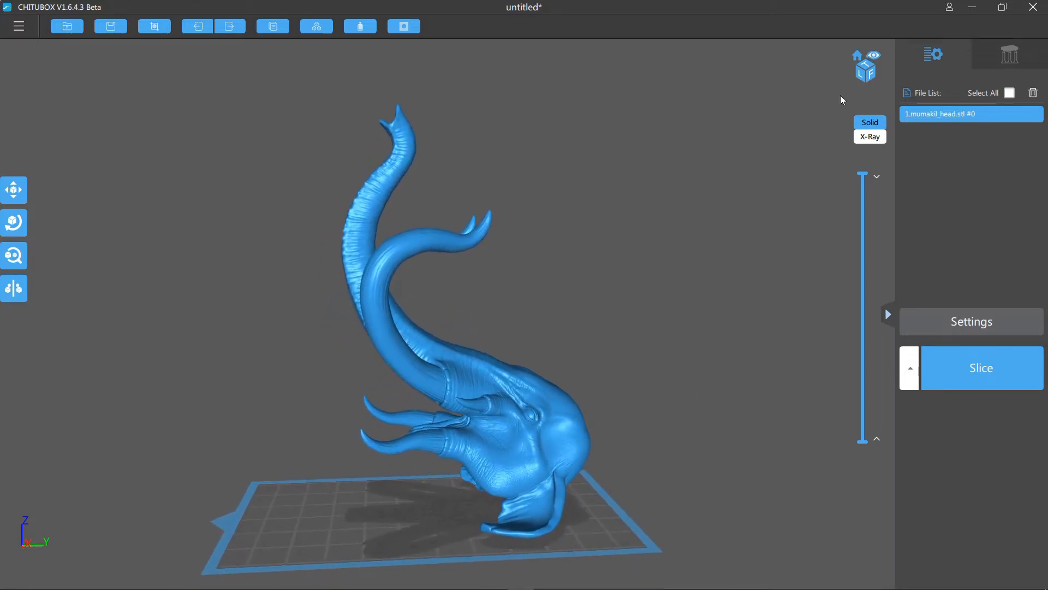
- Switch to support editing and examine the overhanging areas under the ears, neck socket and tusks
click(1016, 55)
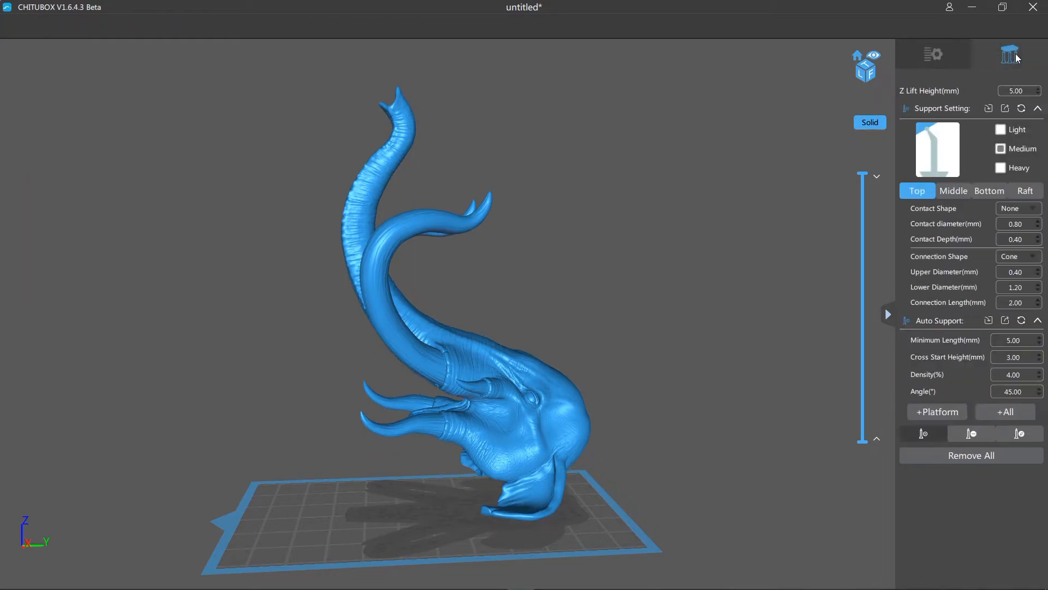
drag(751, 274, 653, 295)
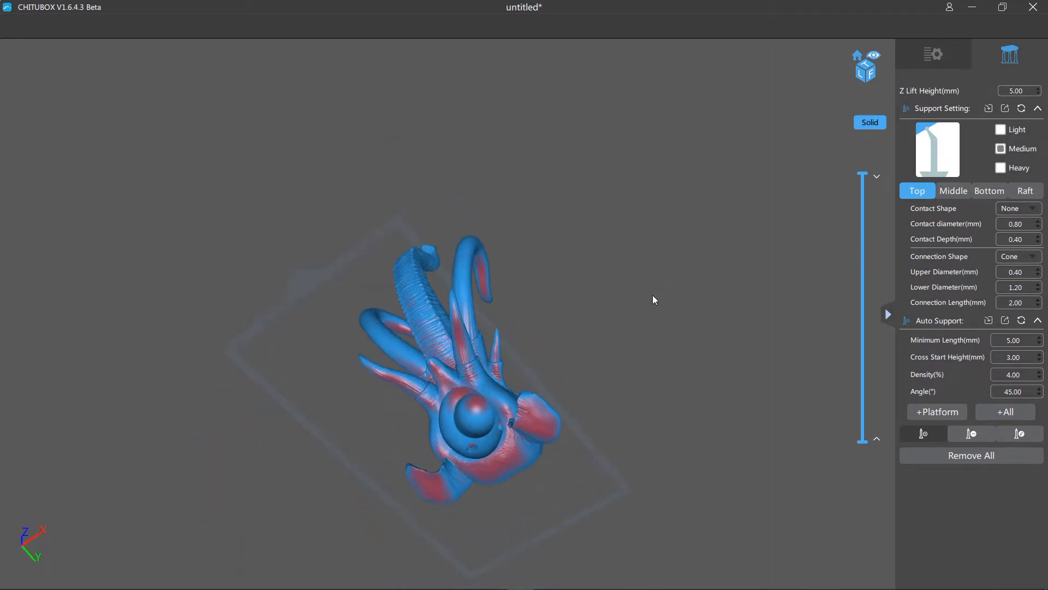
scroll(657, 431, up, 4)
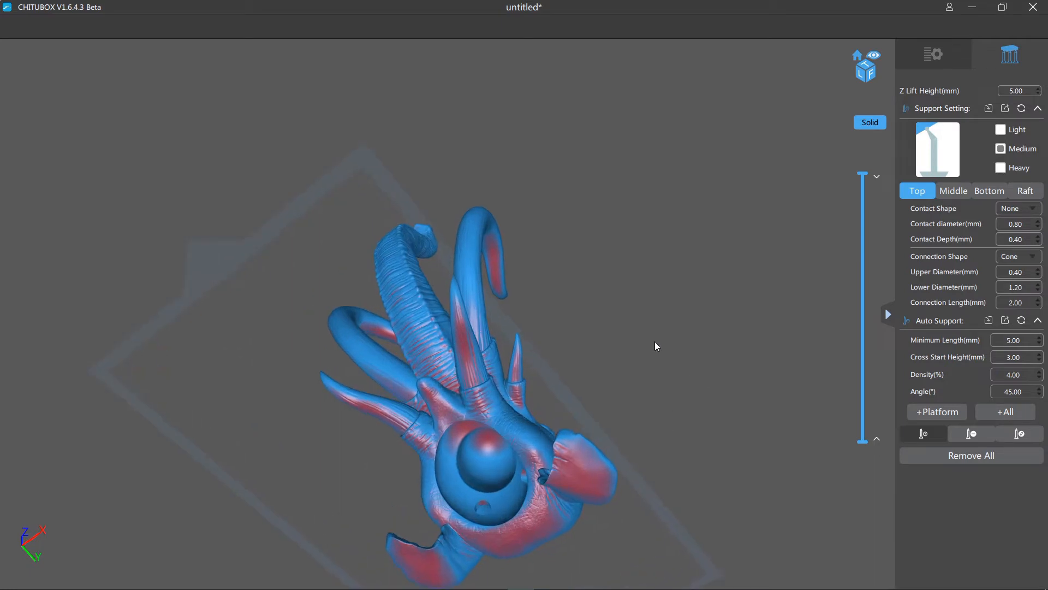
drag(655, 344, 658, 377)
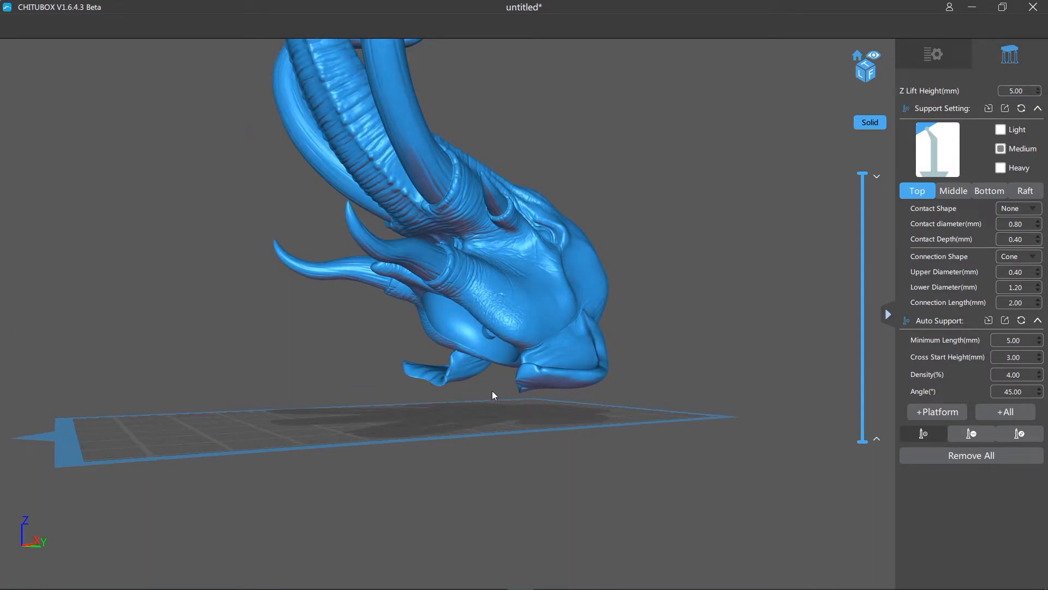
drag(558, 411, 679, 375)
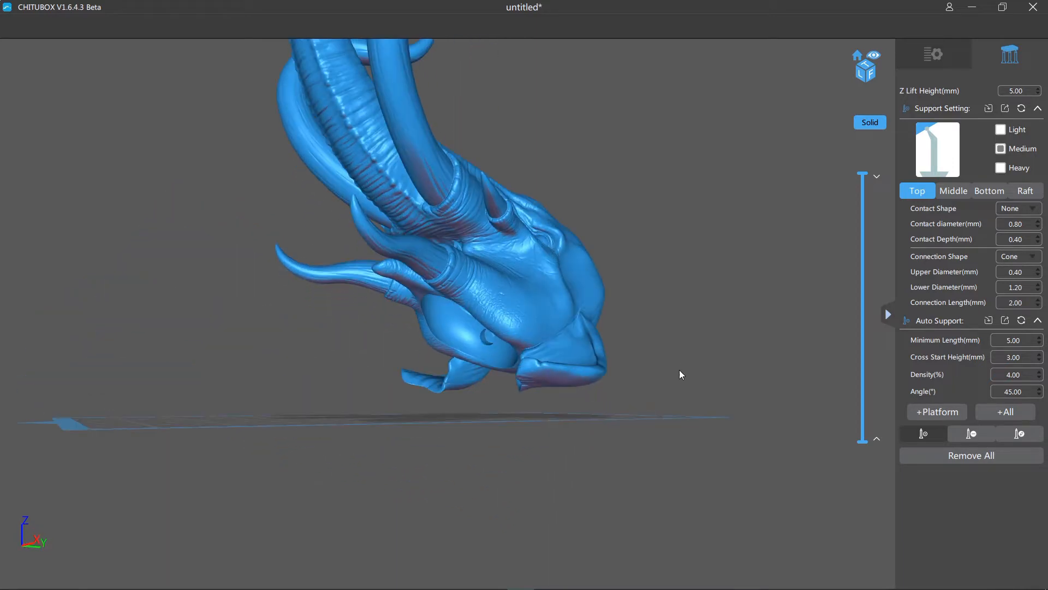
- Section the head near the build plate at about 5.2 mm, and raise the cut to about 9.9 mm to examine the lowest overhangs from below
drag(862, 178, 744, 410)
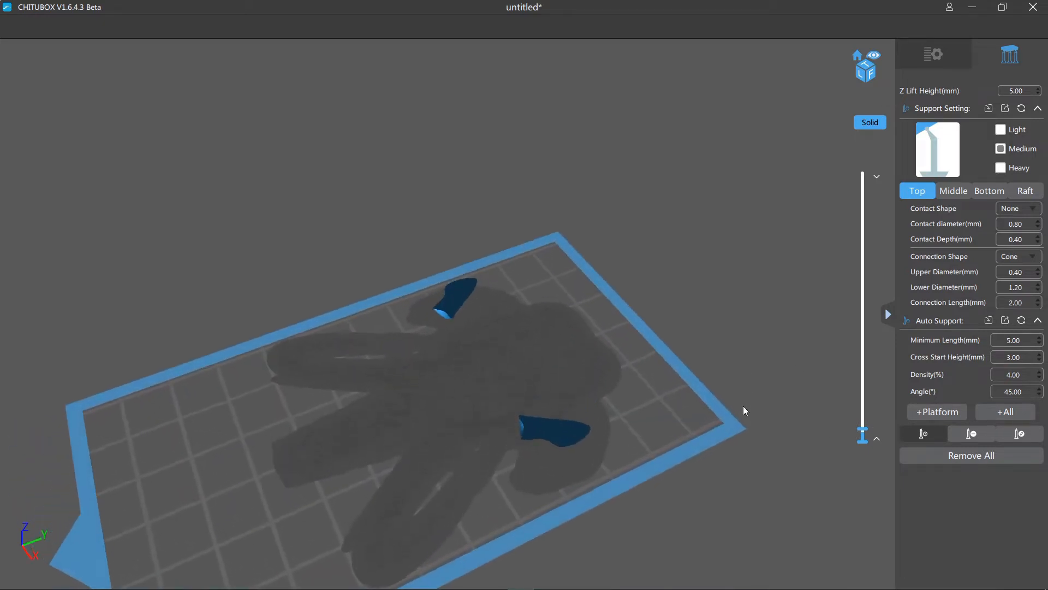
drag(862, 430, 863, 435)
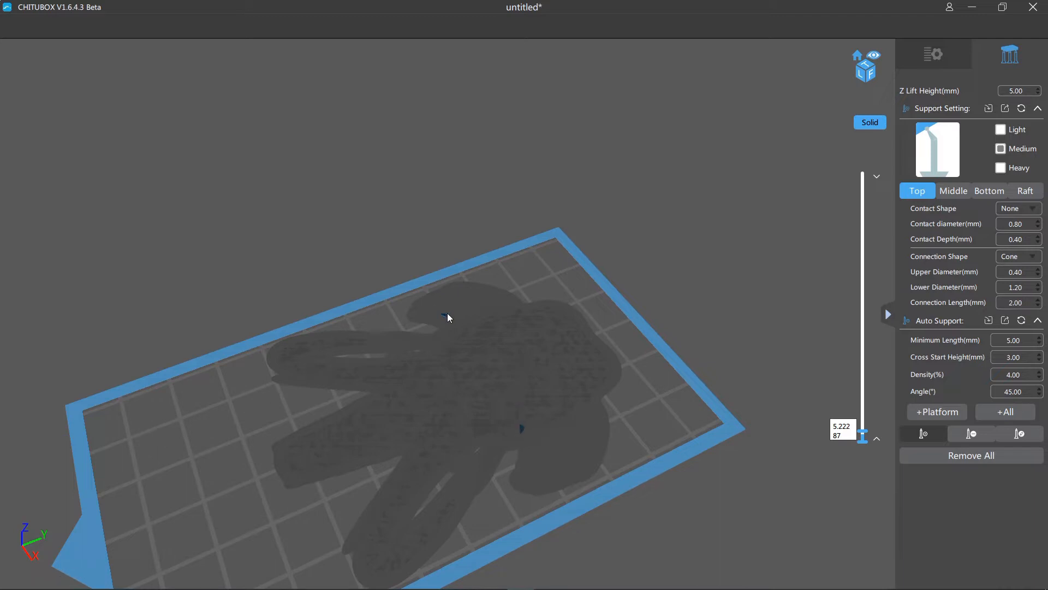
right_drag(624, 369, 666, 387)
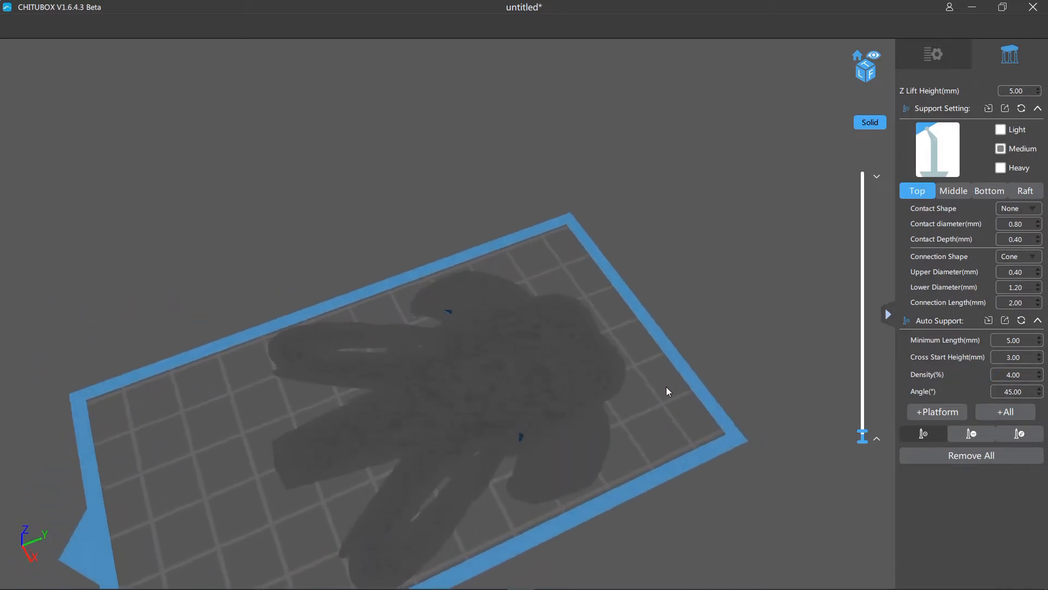
drag(860, 433, 860, 430)
right_drag(784, 398, 744, 234)
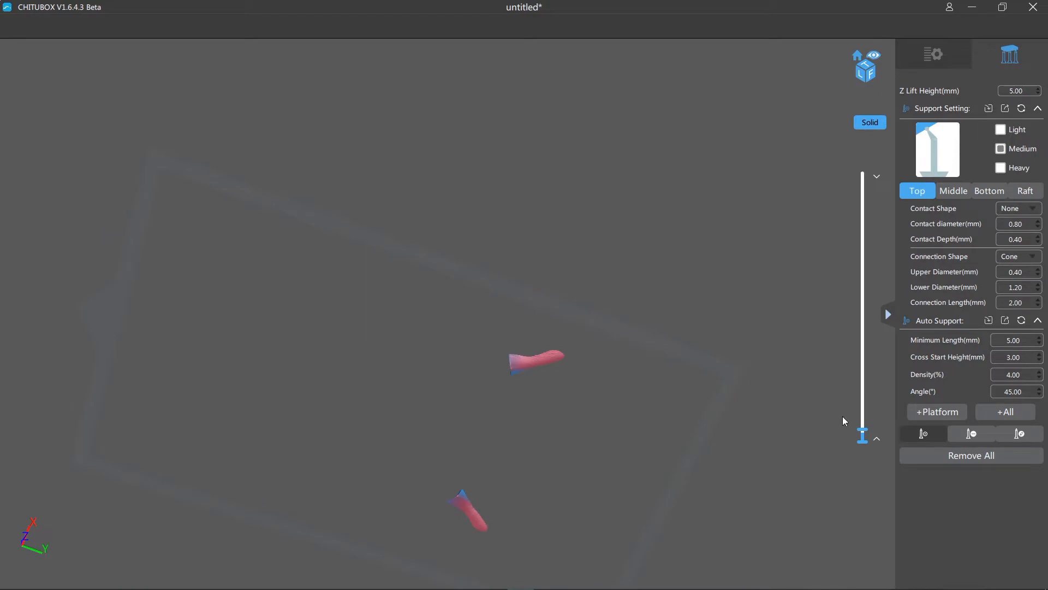
drag(862, 429, 862, 422)
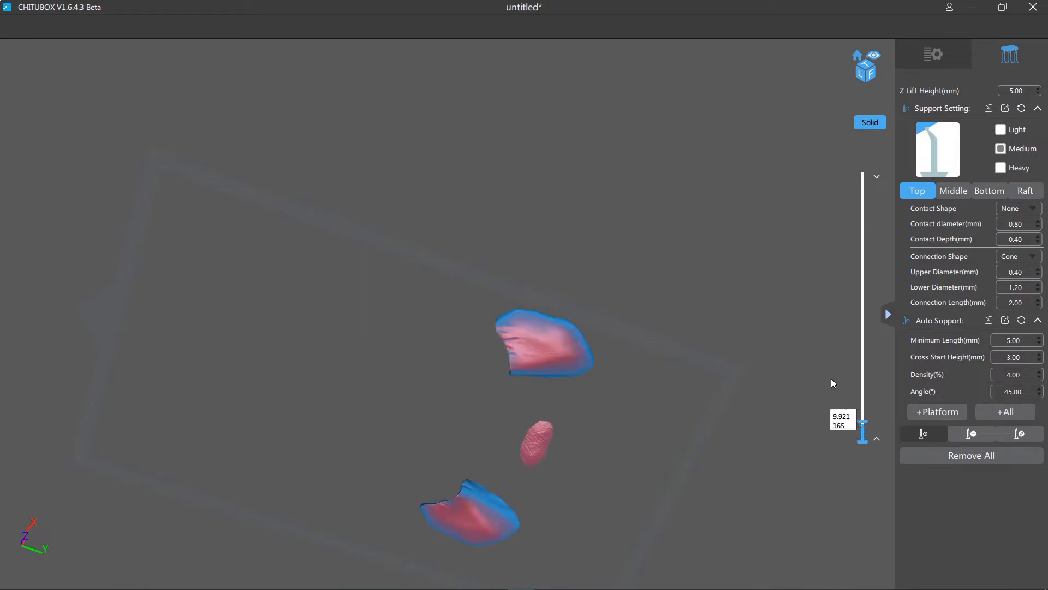
- Compare the Light and Heavy support presets and select Heavy for the supports under the head
click(1001, 168)
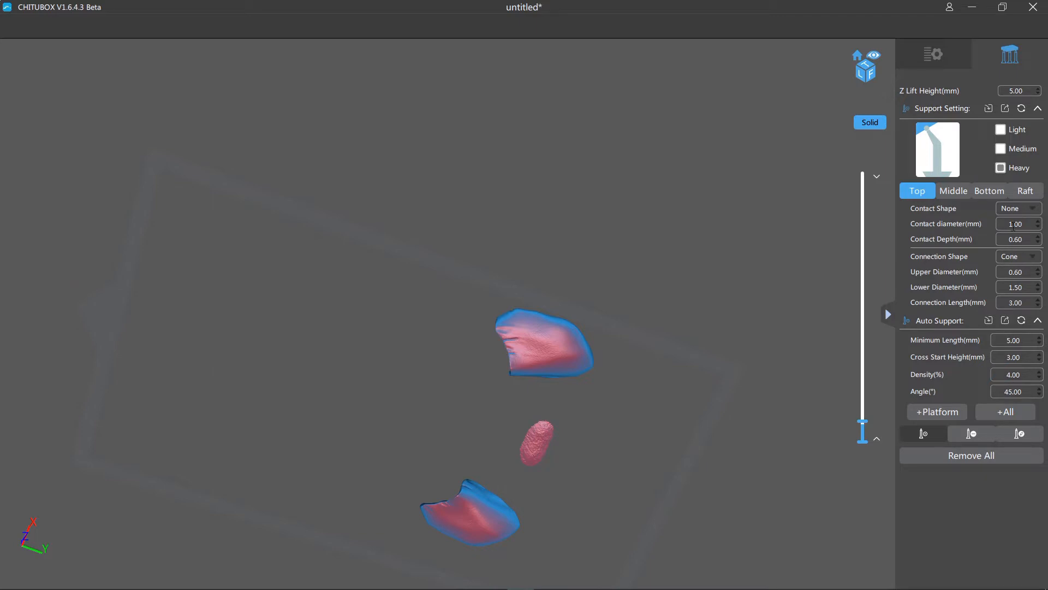
click(1002, 131)
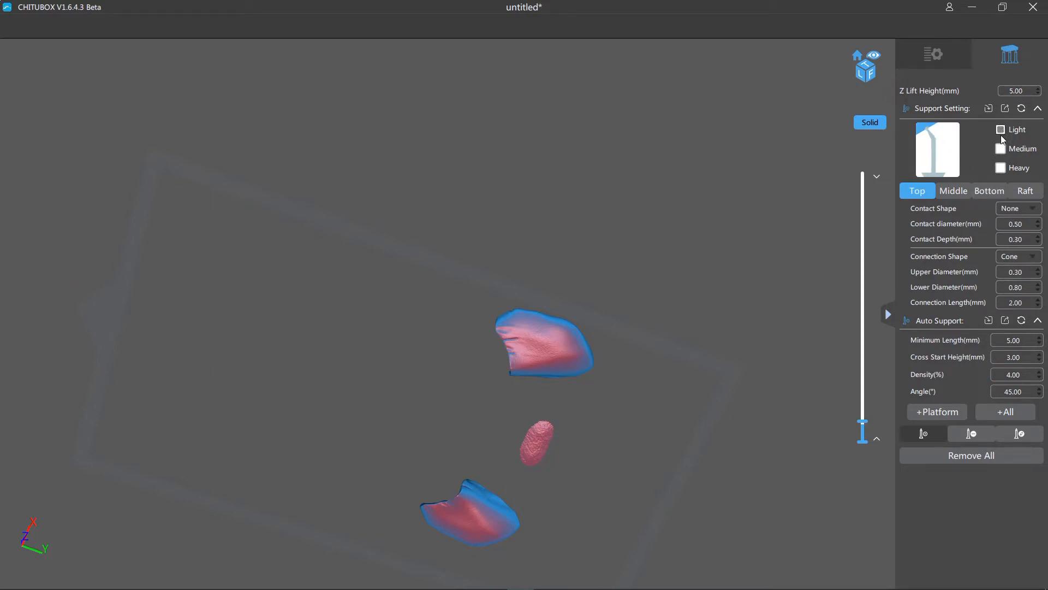
click(1001, 149)
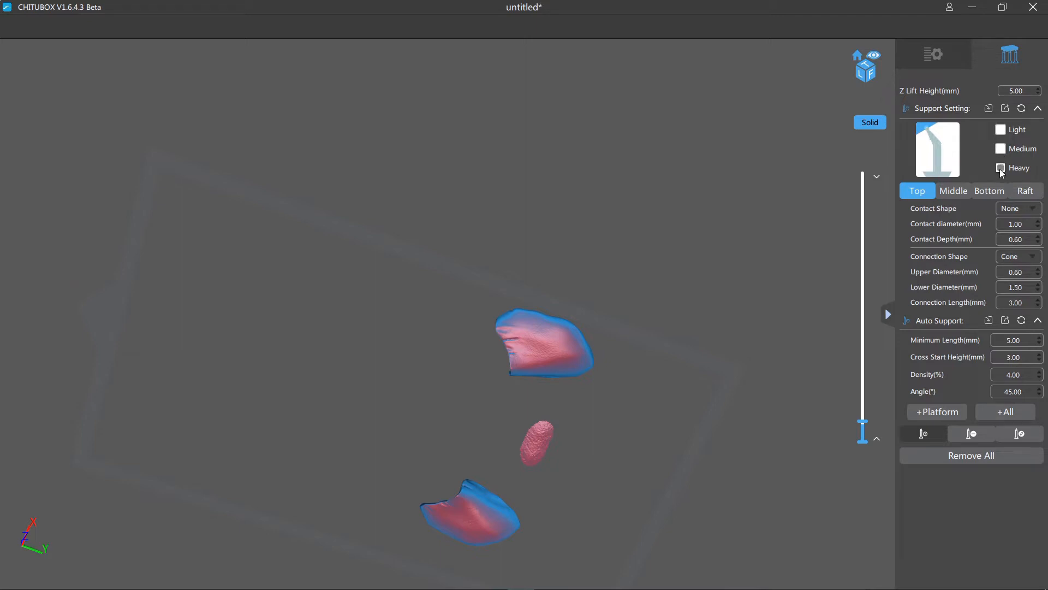
right_drag(760, 264, 774, 293)
right_drag(760, 359, 661, 273)
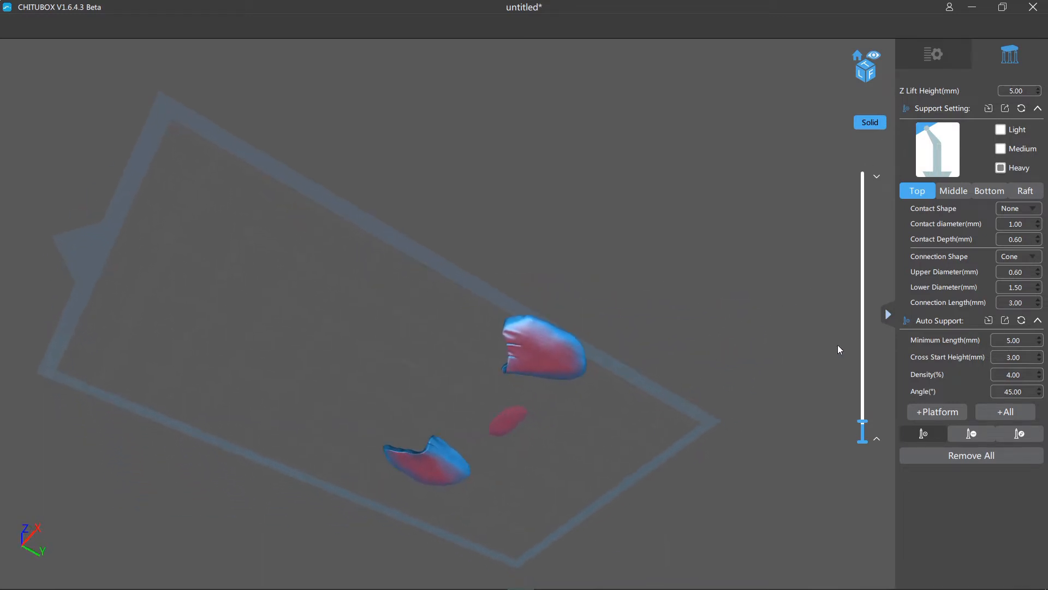
- Raise the section to about 15.4 mm and place a heavy support on the ear's inner edge beside the notch at the skull
drag(861, 421, 862, 434)
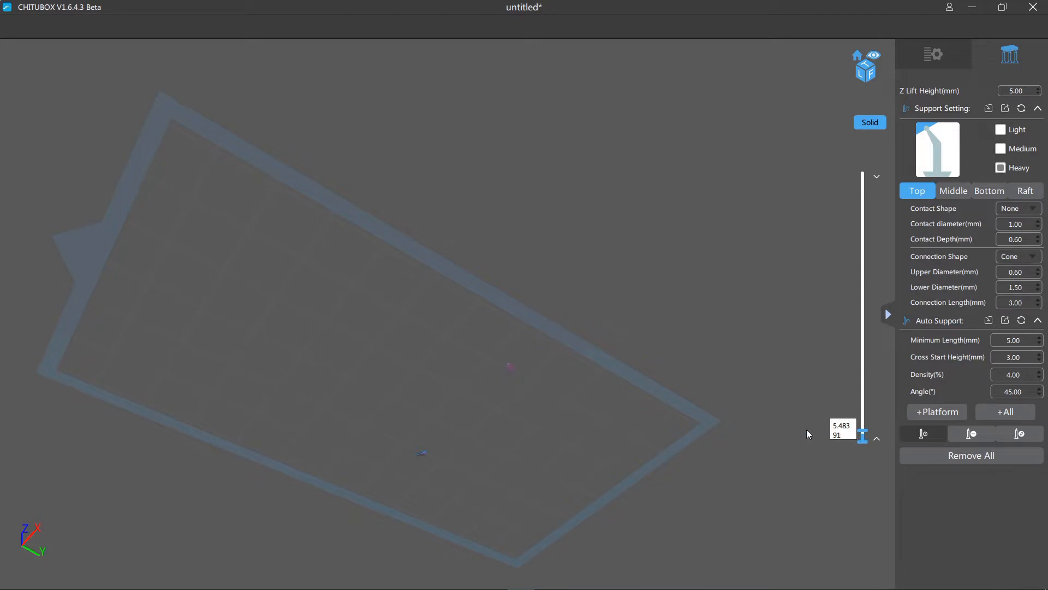
drag(862, 435, 862, 409)
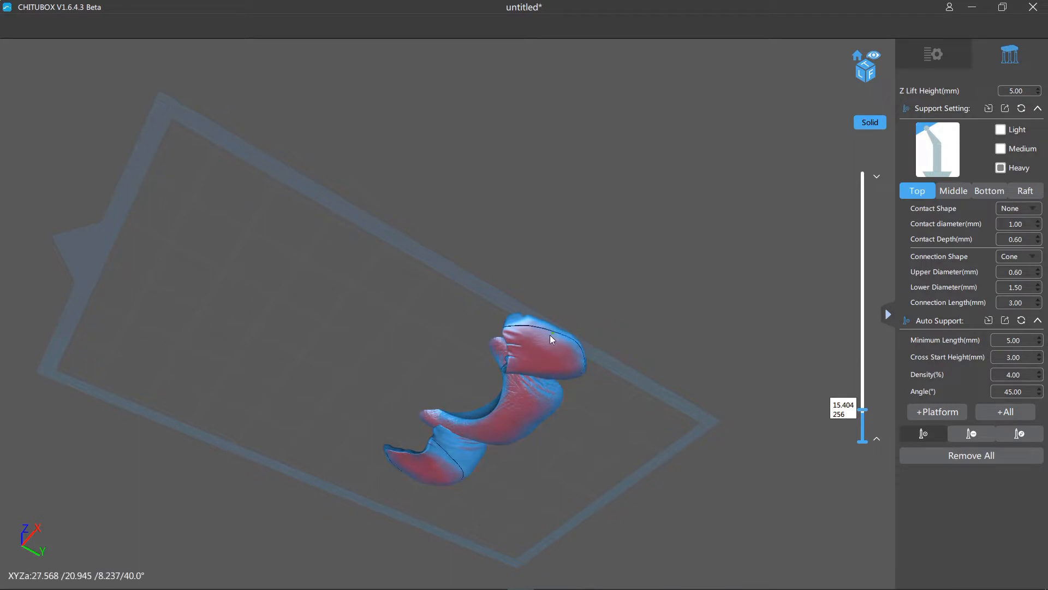
drag(624, 349, 649, 363)
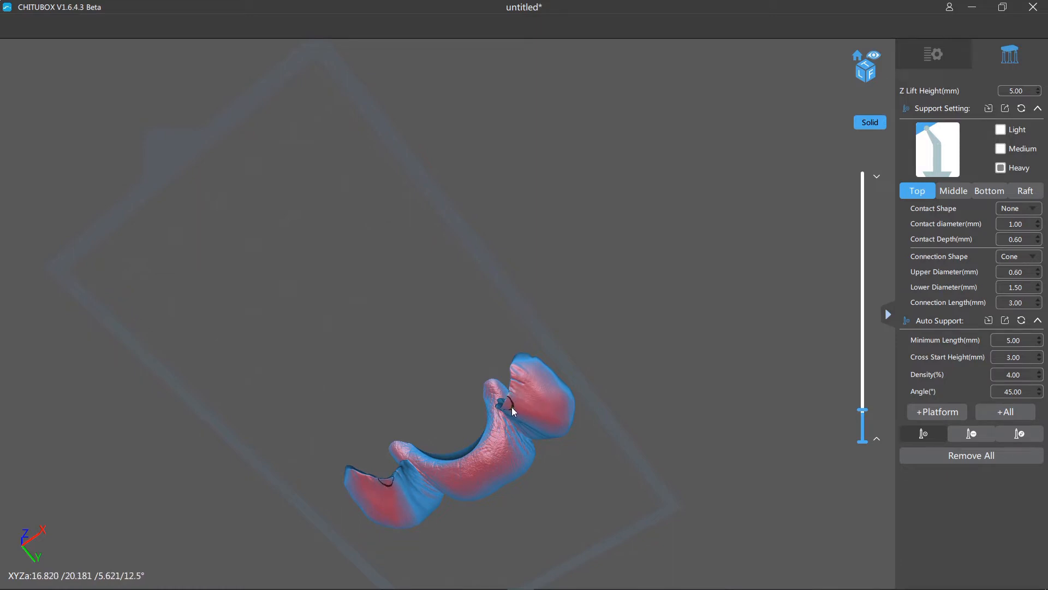
scroll(506, 405, up, 6)
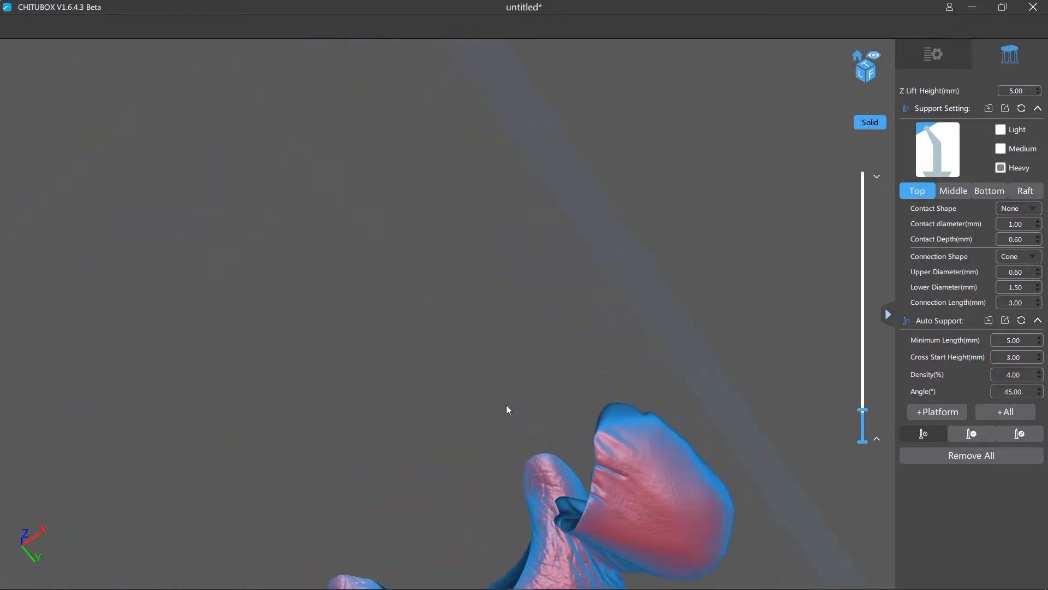
middle_drag(676, 322, 484, 116)
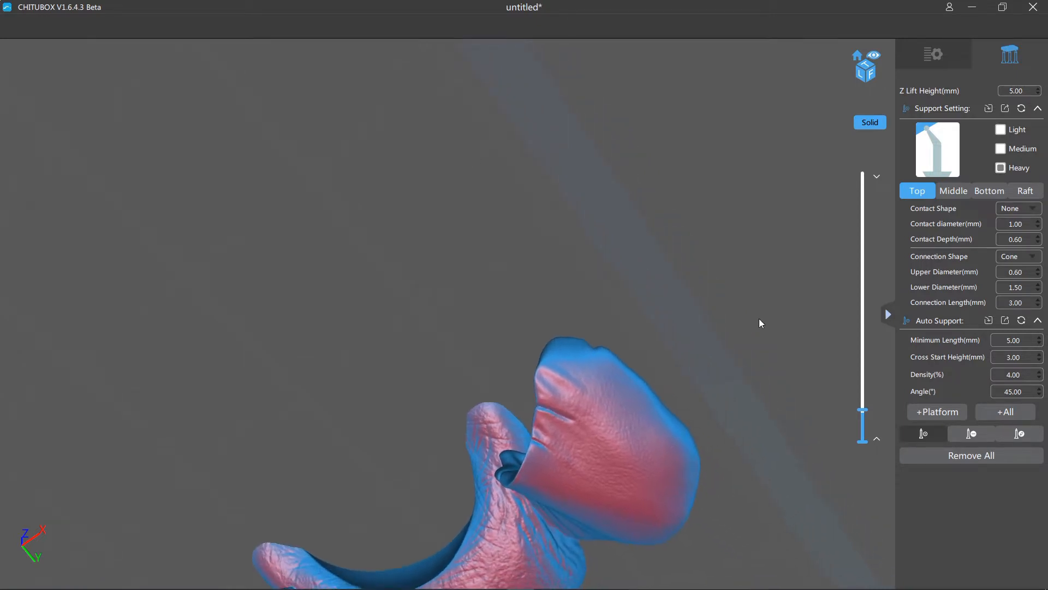
middle_drag(759, 318, 505, 127)
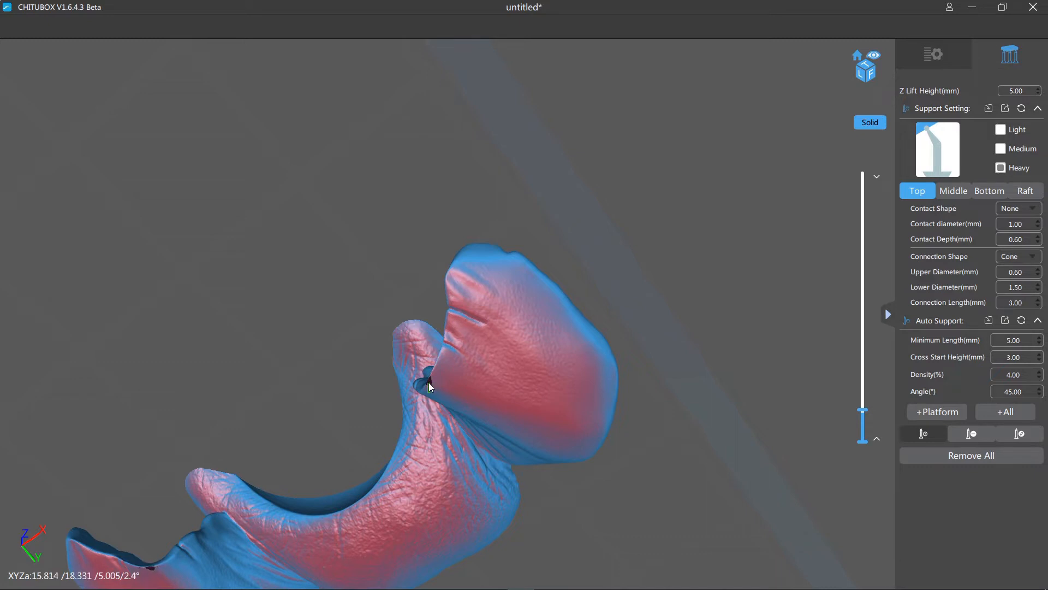
click(430, 385)
drag(295, 277, 330, 230)
right_drag(331, 231, 331, 229)
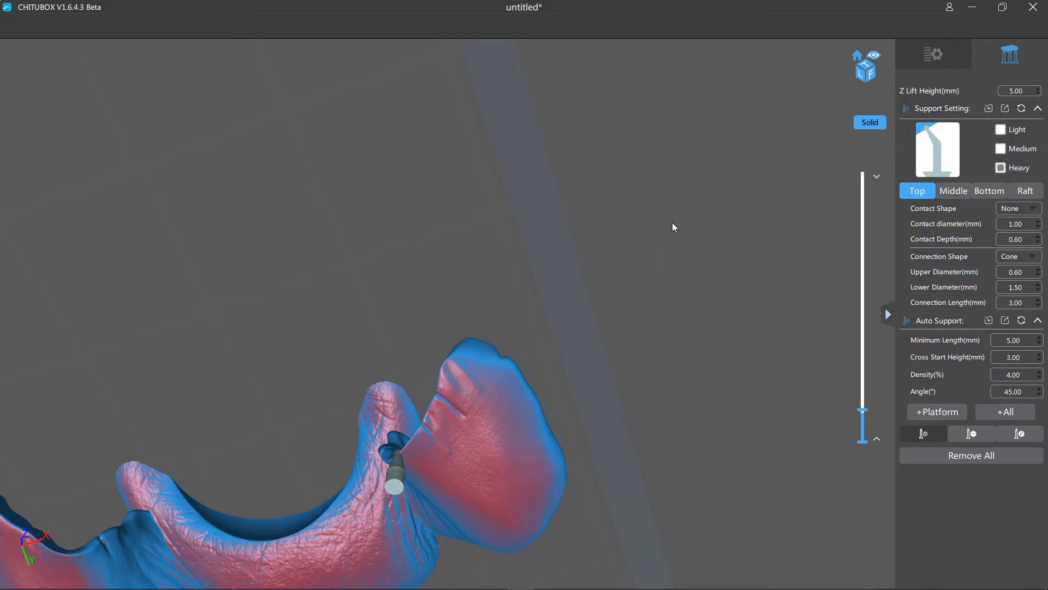
- Lower the section to about 6.0 mm and place three heavy supports along the lowest ridge of the same ear
drag(705, 426, 689, 182)
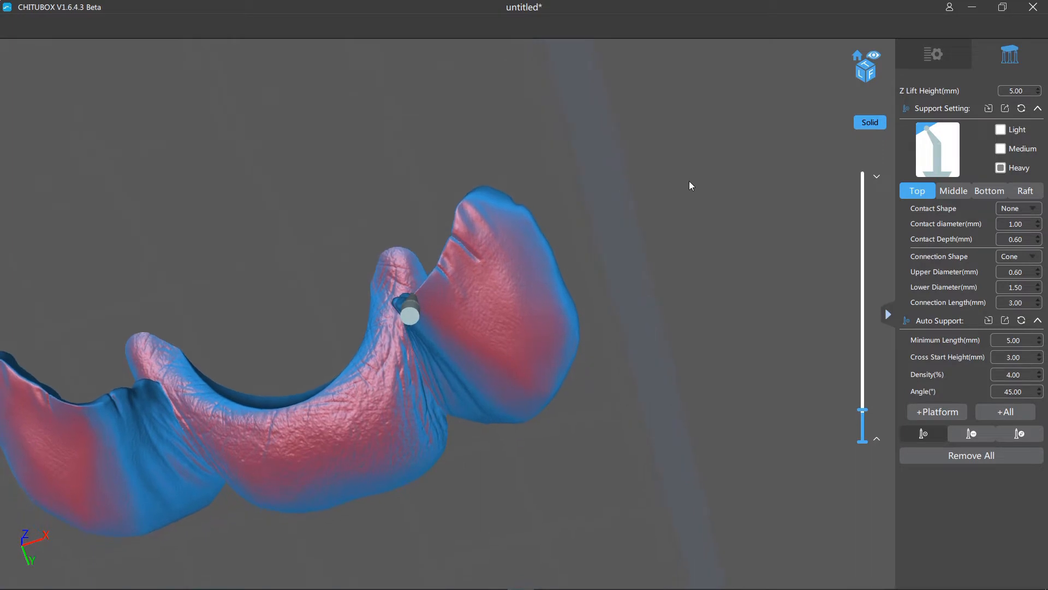
mouse_move(860, 411)
mouse_down()
mouse_move(863, 436)
mouse_move(855, 429)
mouse_up()
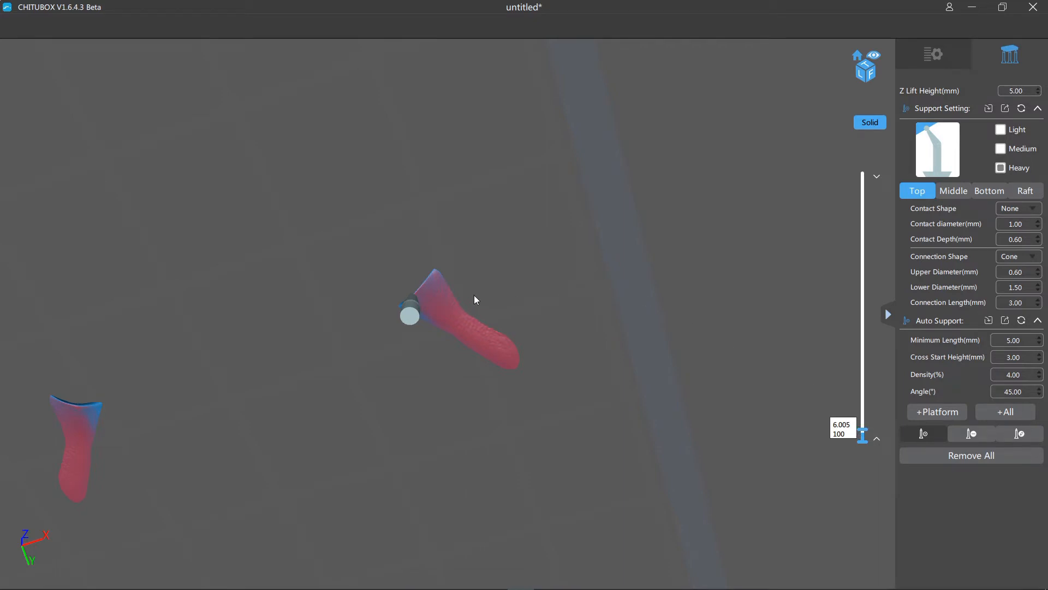
click(453, 322)
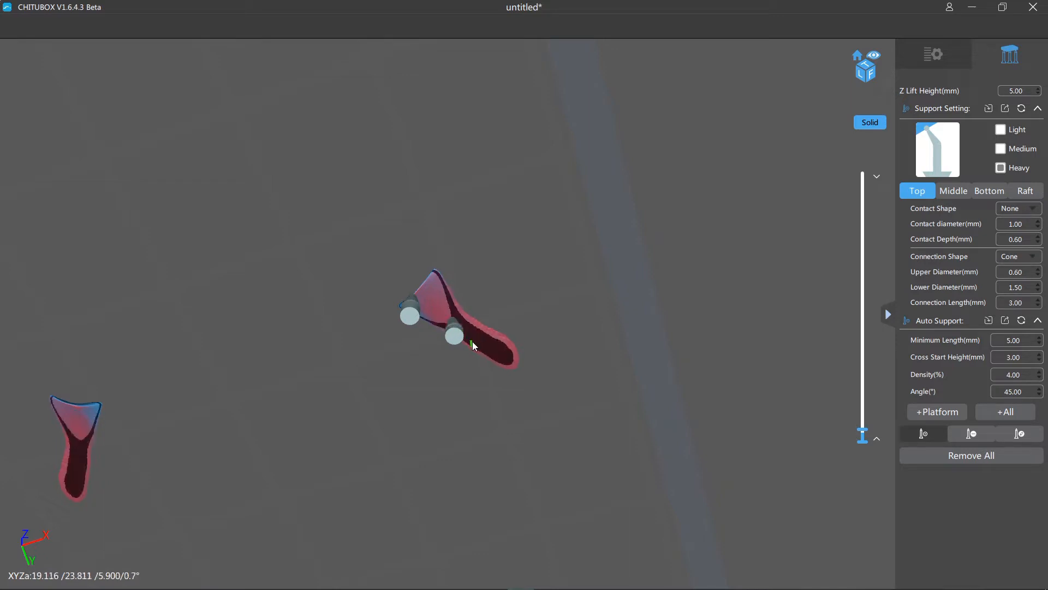
click(501, 353)
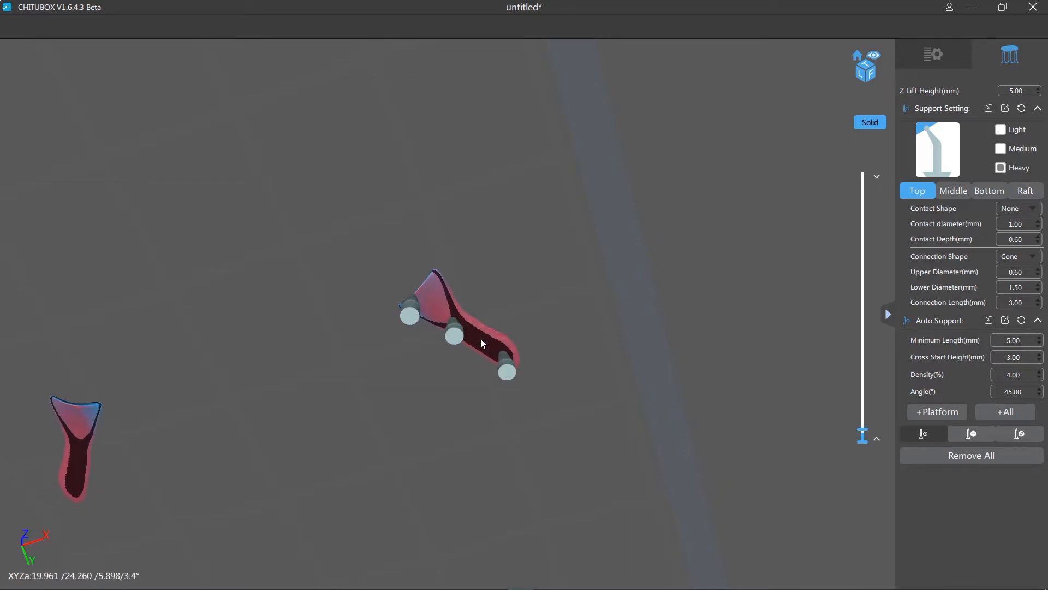
click(480, 338)
right_drag(576, 272, 627, 252)
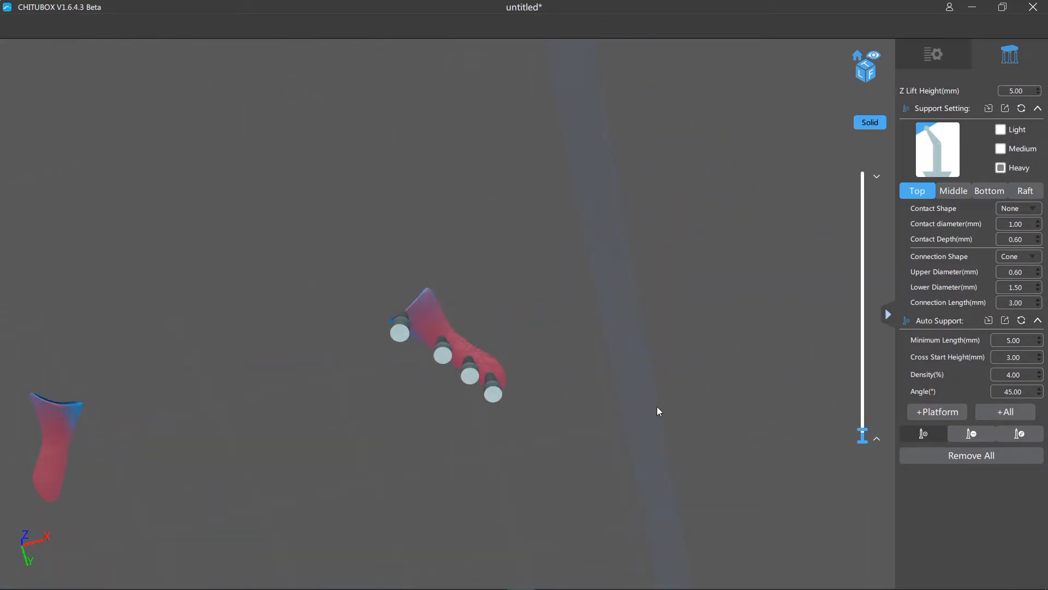
- Raise the section to about 7.0 mm and add two heavy supports across the wider underside of the ear
drag(868, 434, 868, 431)
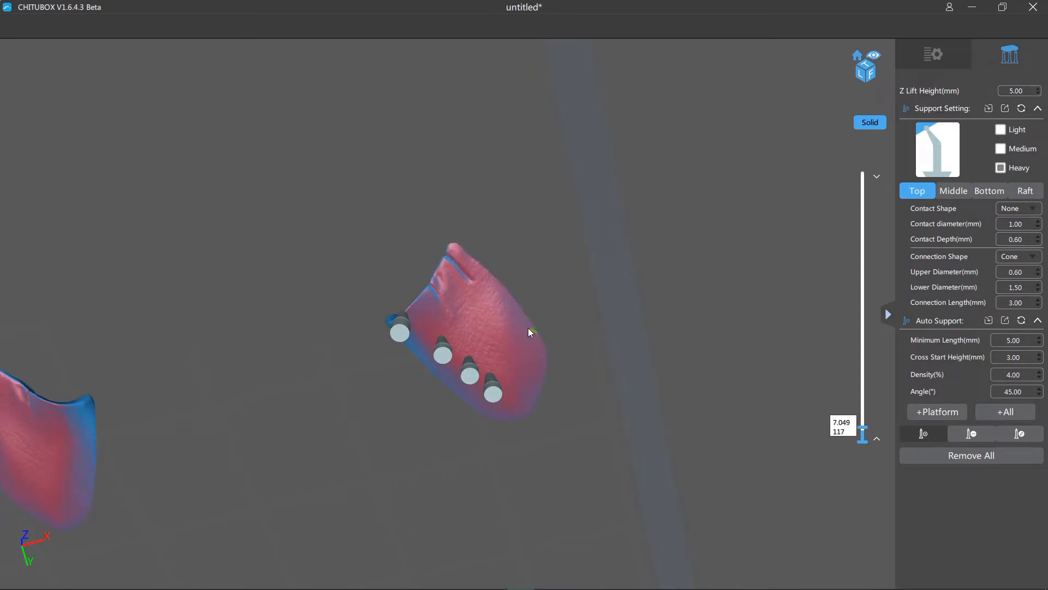
click(475, 316)
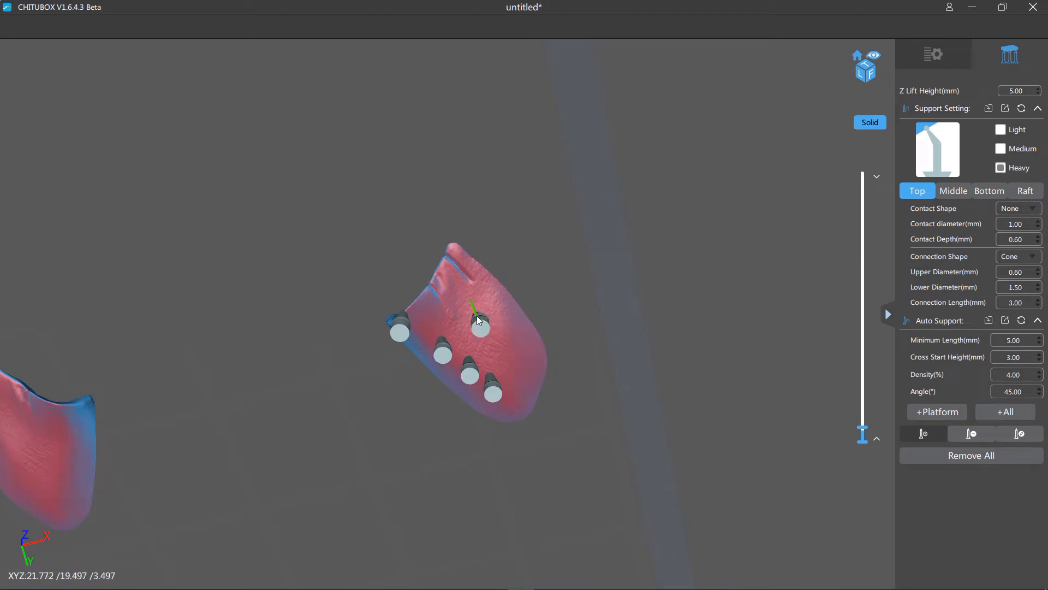
click(517, 353)
right_drag(621, 278, 715, 335)
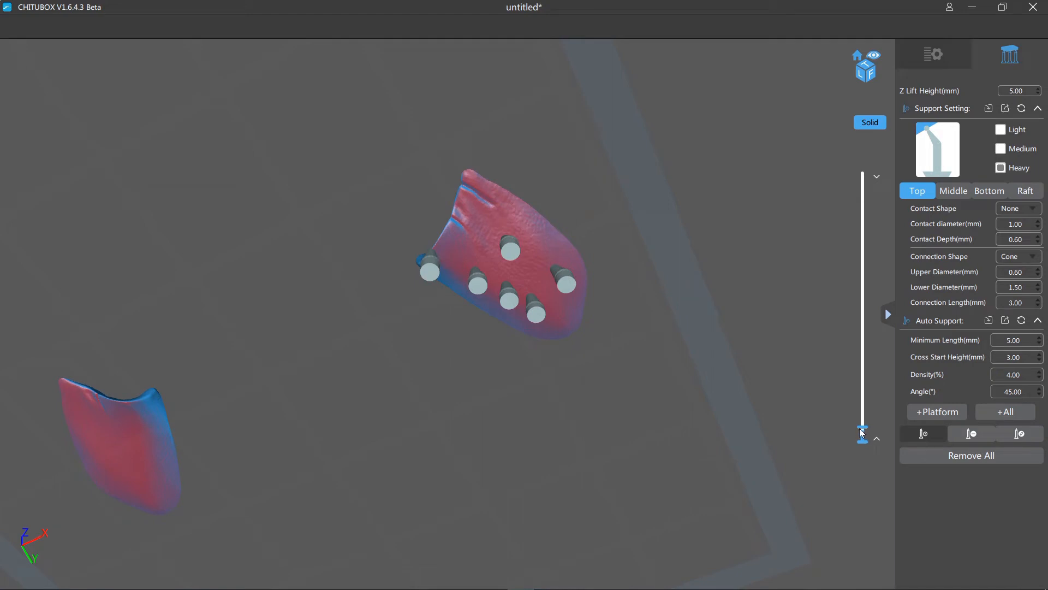
- Add a heavy support near the folds at the ear's far corner and check the raft and supports from below
drag(861, 432, 862, 430)
drag(657, 212, 689, 256)
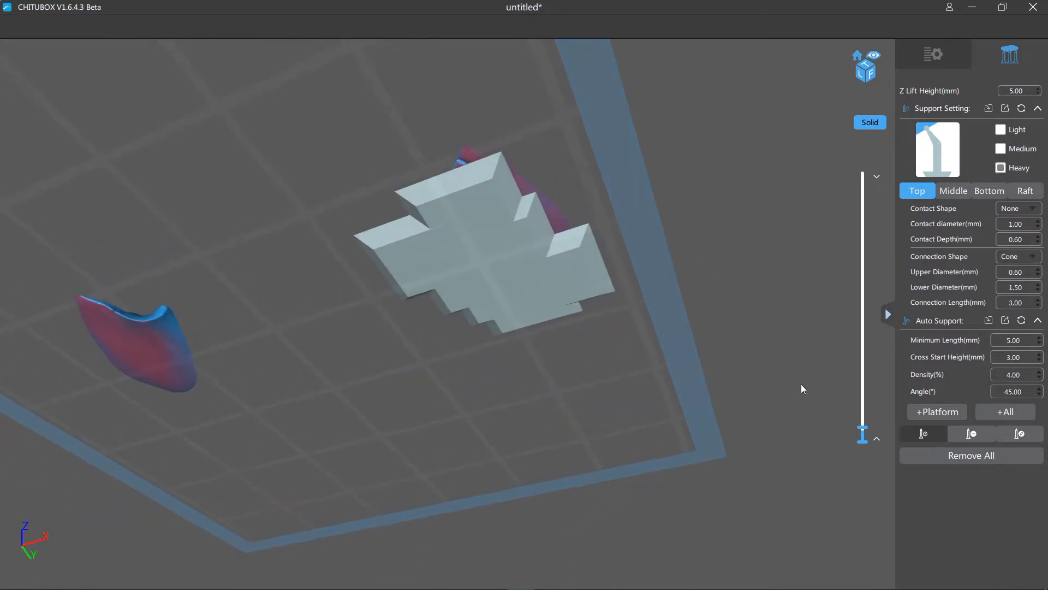
mouse_move(880, 431)
scroll(800, 385, up, 5)
drag(794, 362, 742, 379)
right_drag(742, 379, 692, 371)
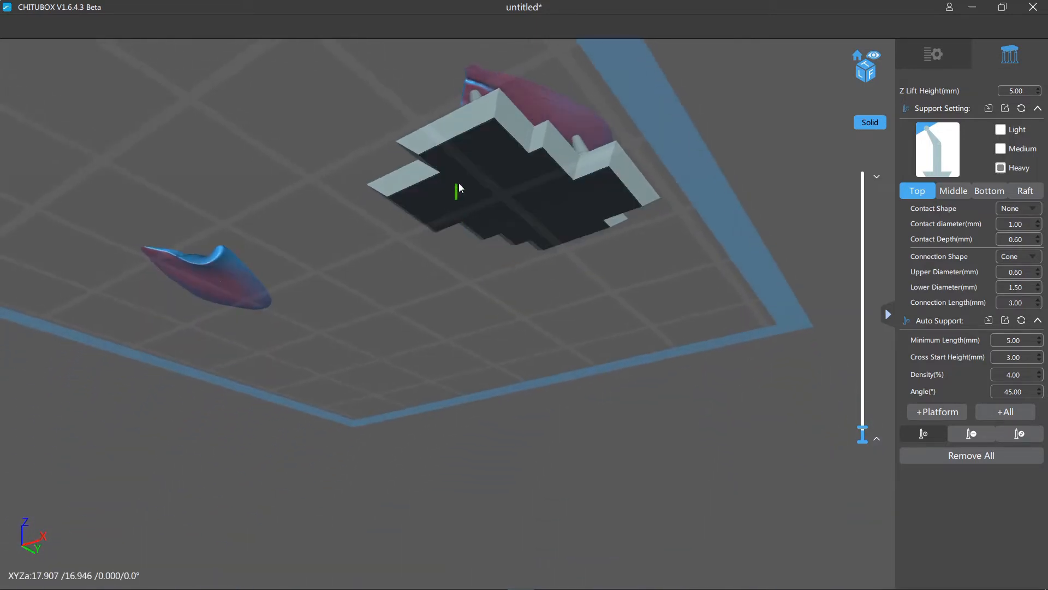
right_drag(640, 294, 670, 285)
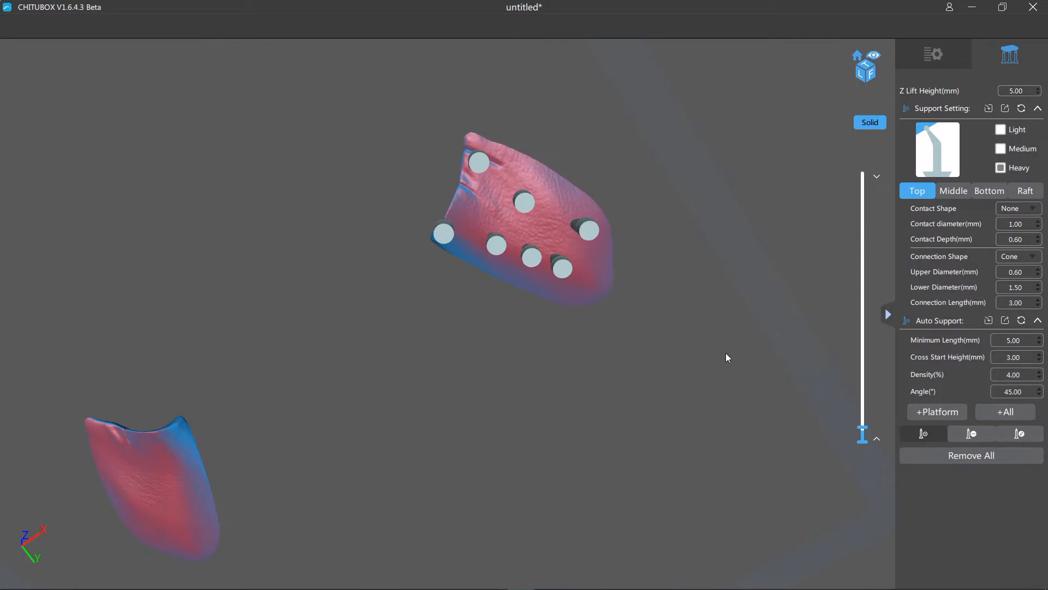
right_drag(726, 358, 665, 526)
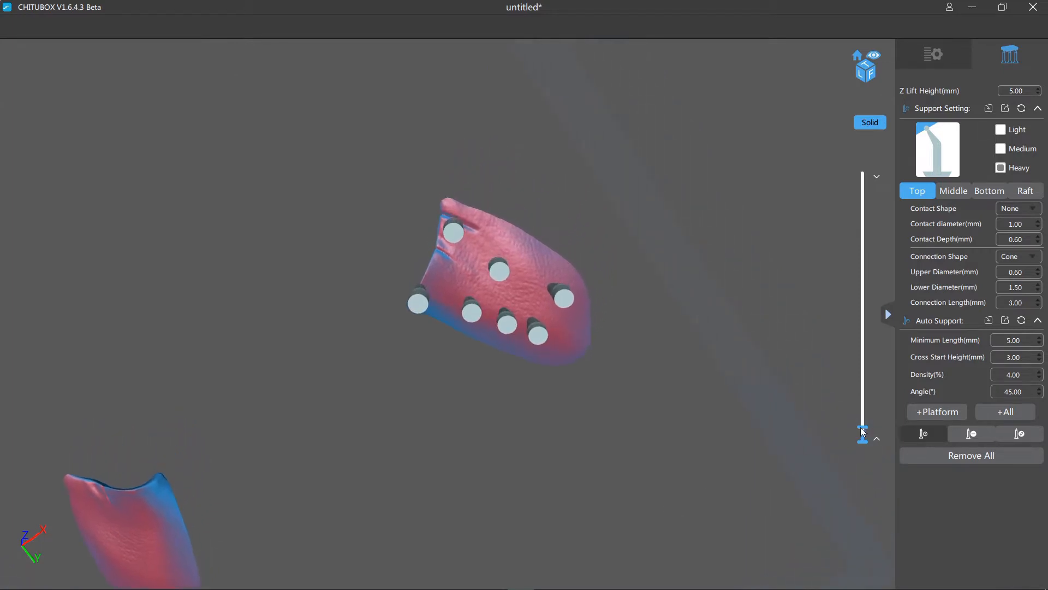
- Raise the section to about 9.9 mm and place two heavy supports on the central island between the ears
scroll(861, 428, up, 10)
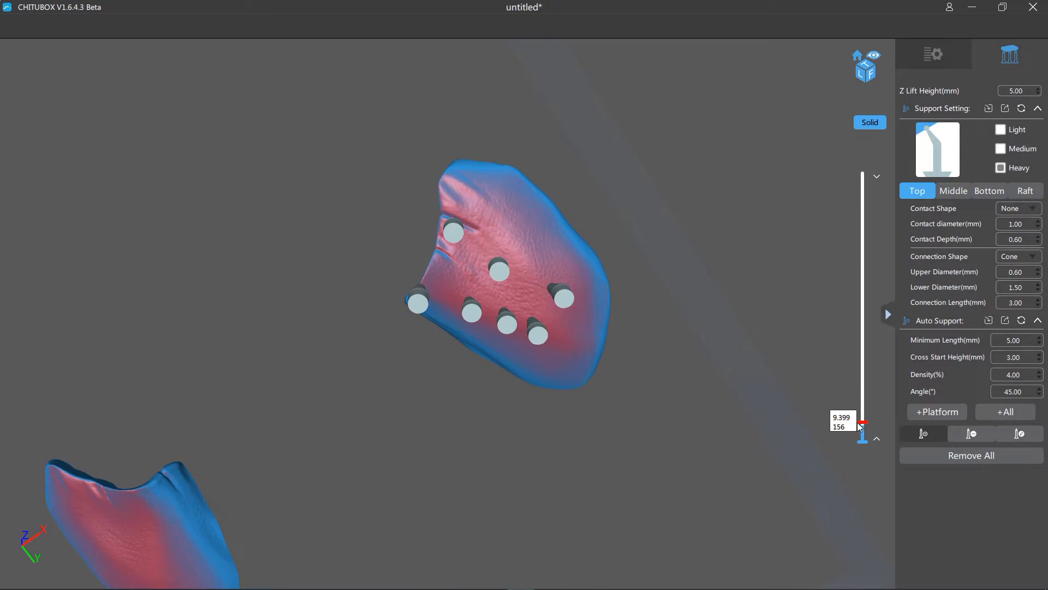
scroll(857, 421, up, 9)
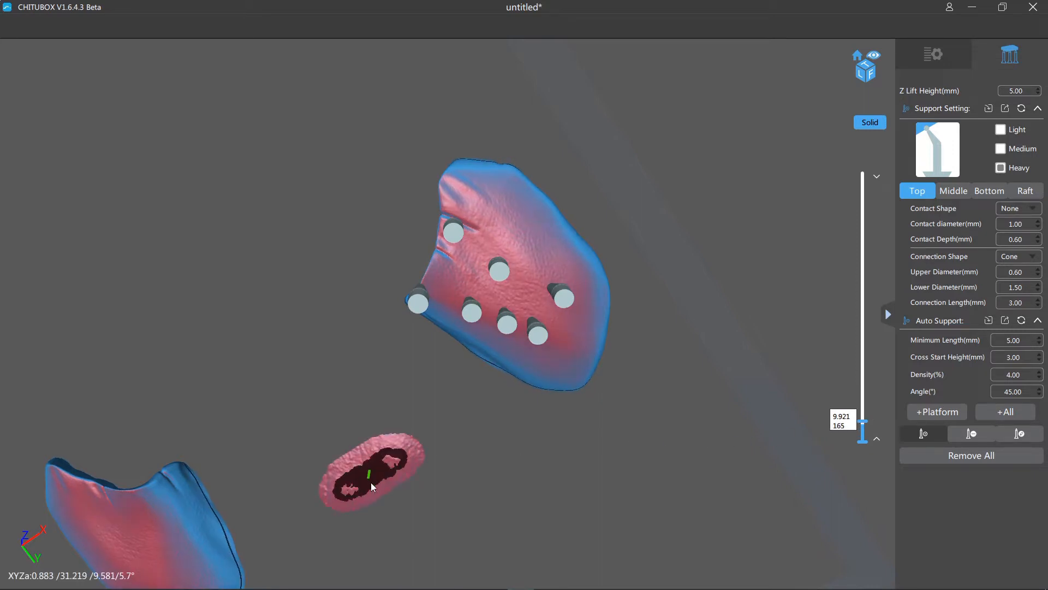
click(393, 465)
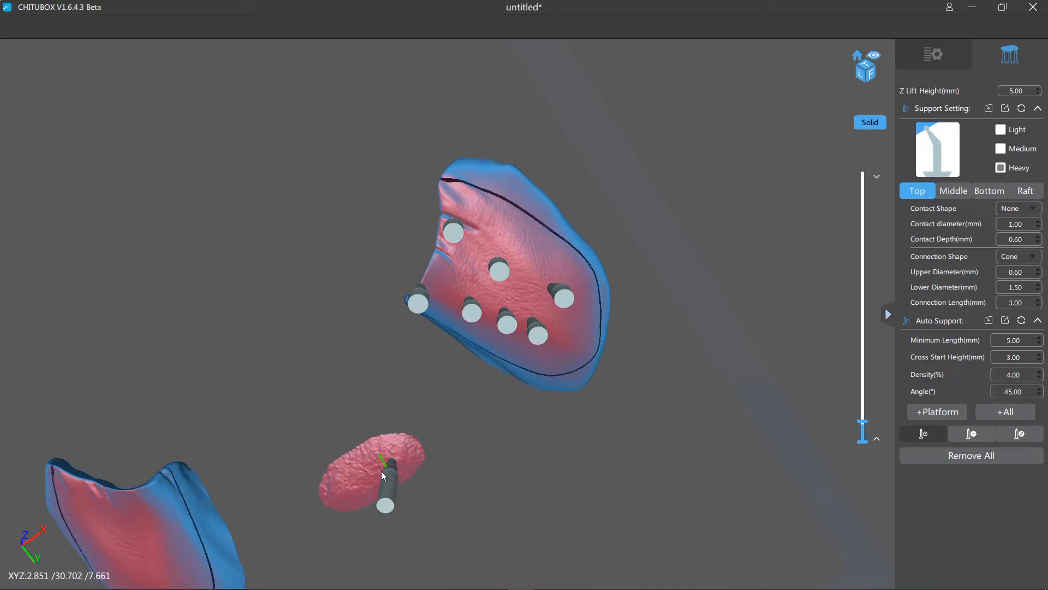
click(349, 490)
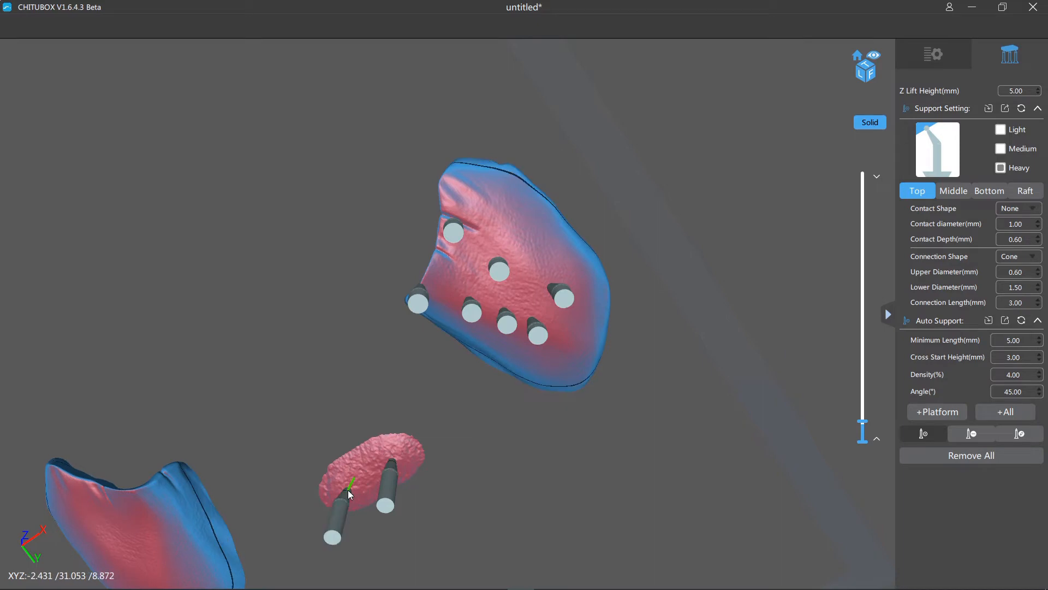
right_drag(510, 487, 562, 517)
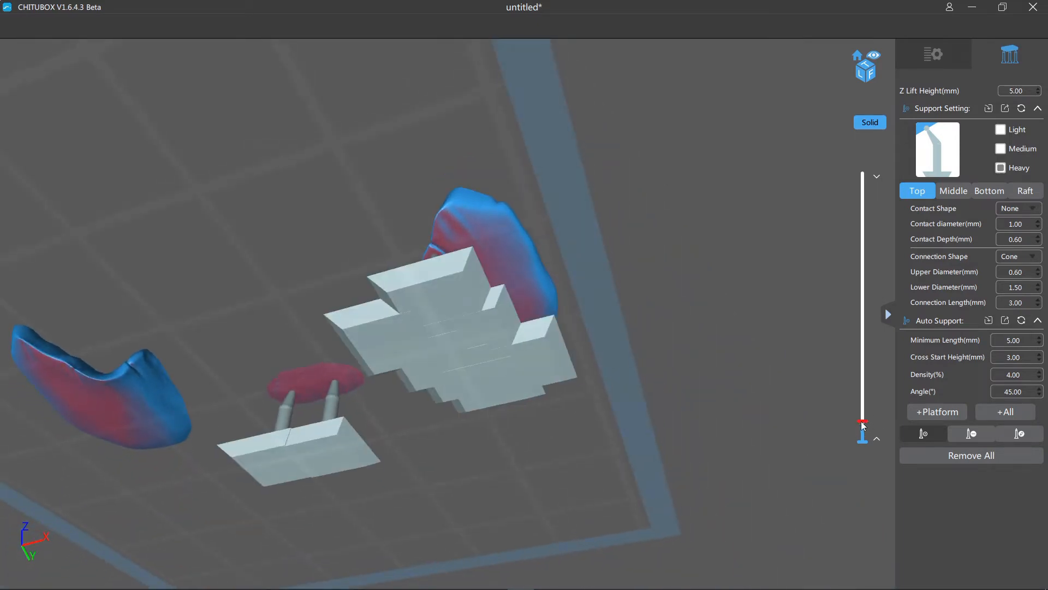
- Raise the section slightly and add four heavy supports around the enlarged central underside, toward the supported ear
drag(861, 421, 863, 418)
right_drag(707, 401, 707, 358)
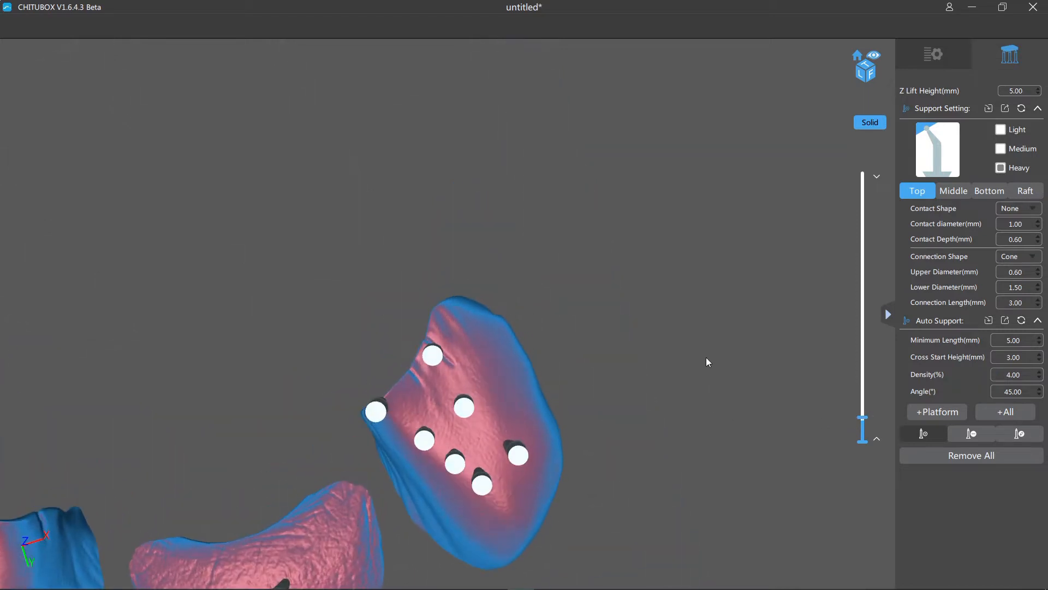
middle_drag(707, 447, 710, 169)
middle_drag(702, 375, 701, 276)
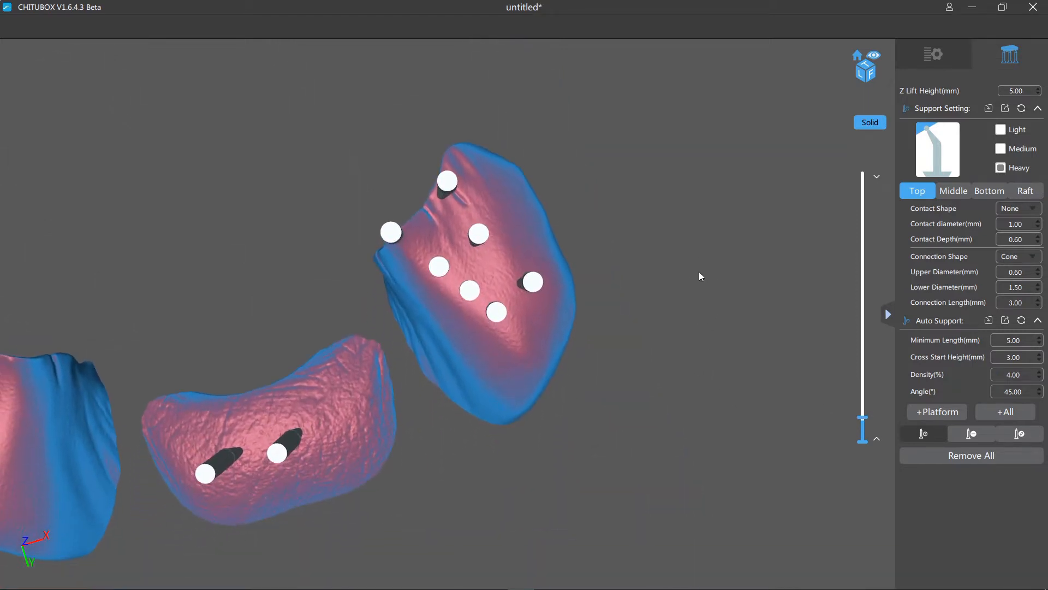
click(329, 466)
click(364, 427)
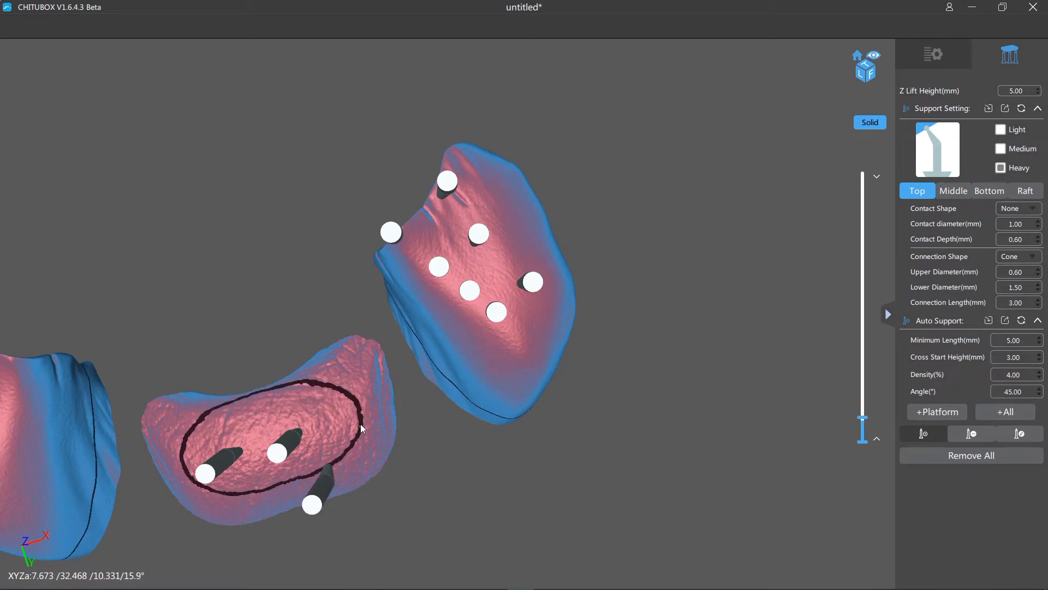
click(322, 384)
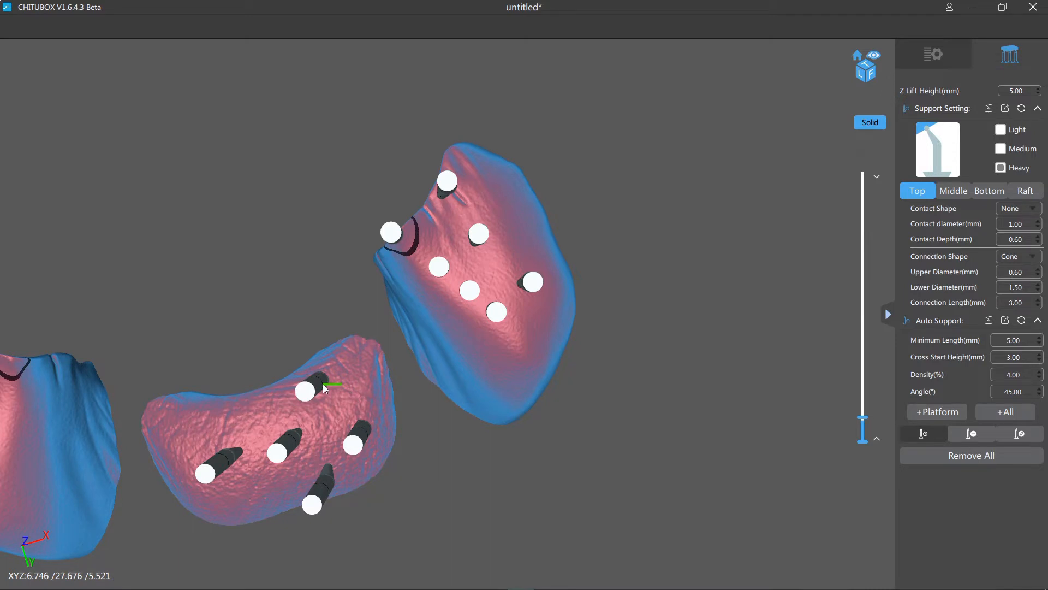
click(363, 356)
right_drag(625, 498, 617, 476)
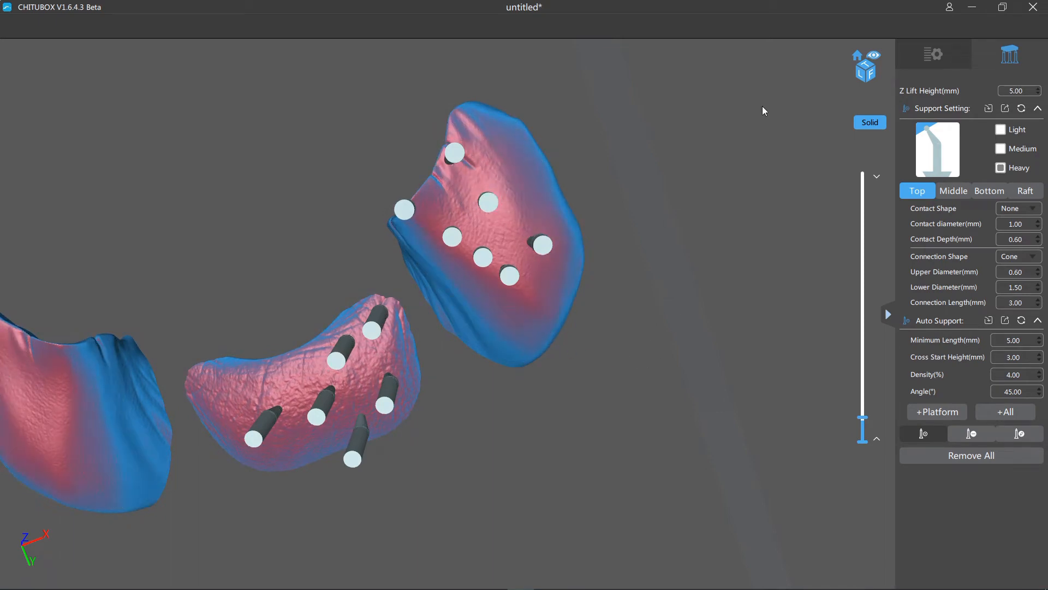
- Add a medium support at the supported ear's lower outer edge and raise the section to about 23.2 mm
click(1000, 149)
click(536, 311)
right_drag(573, 322, 830, 368)
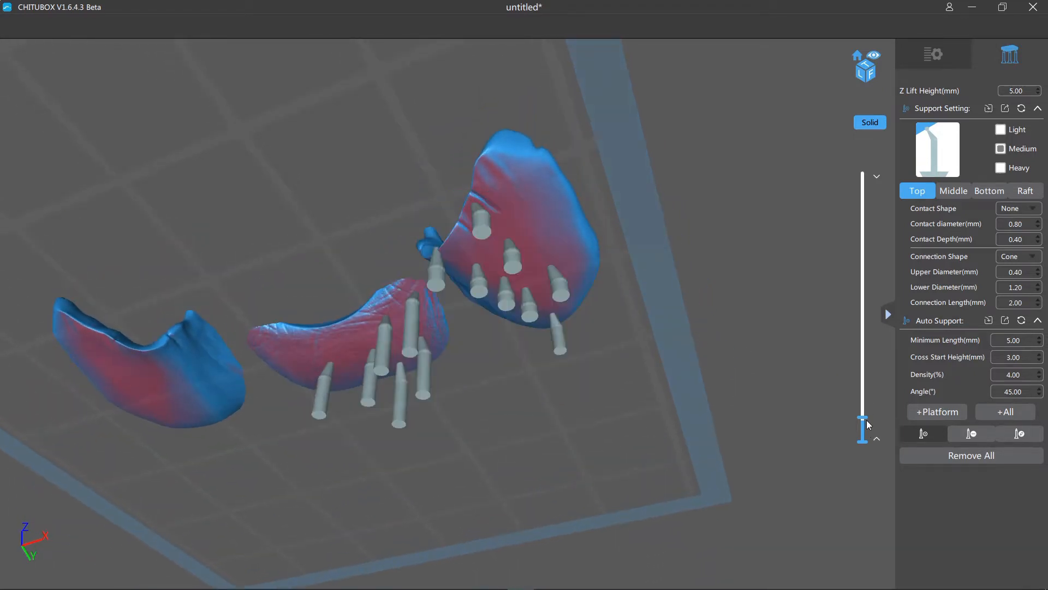
drag(863, 417, 864, 393)
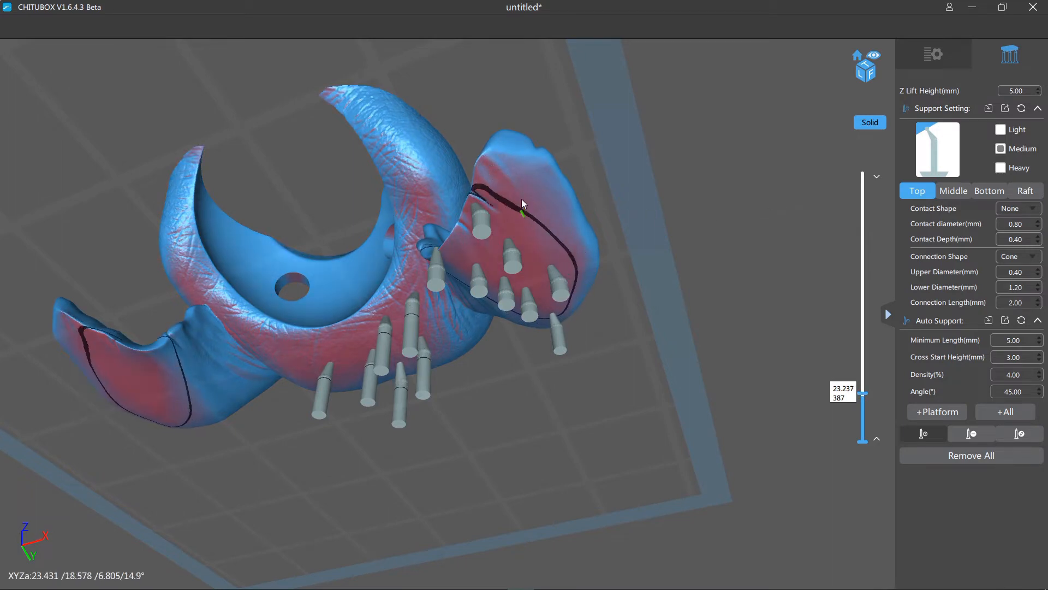
- Add two medium supports on the supported ear, one on its upper part and one along its outer edge
click(524, 177)
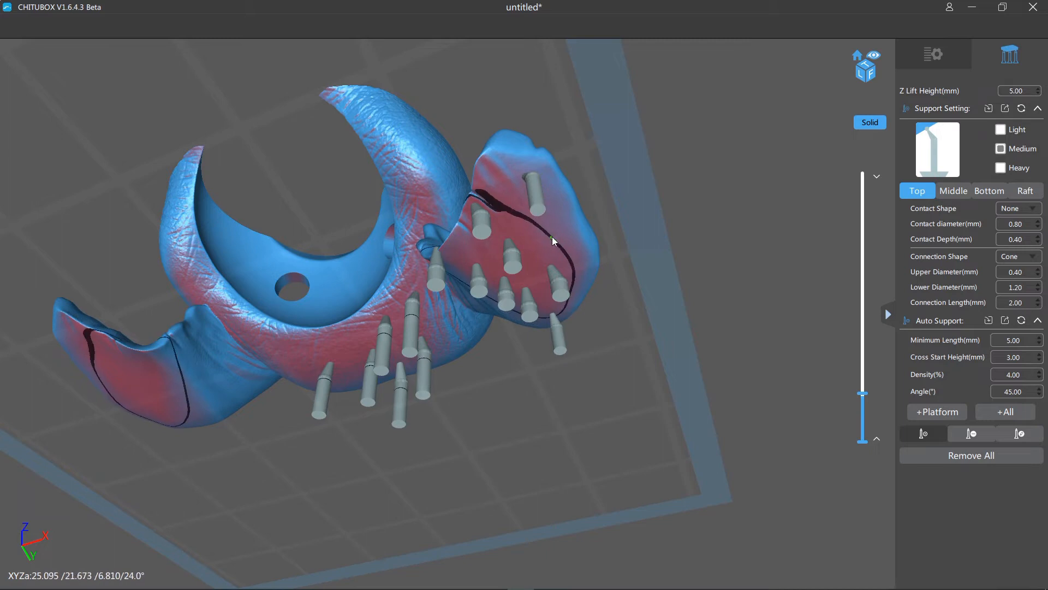
right_drag(683, 248, 652, 277)
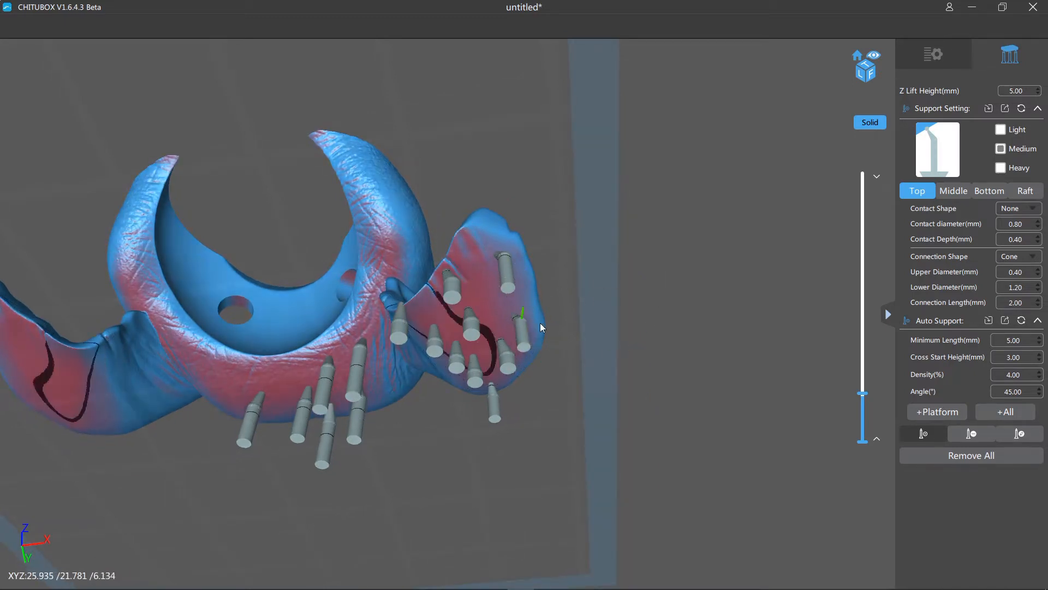
middle_drag(698, 272, 775, 390)
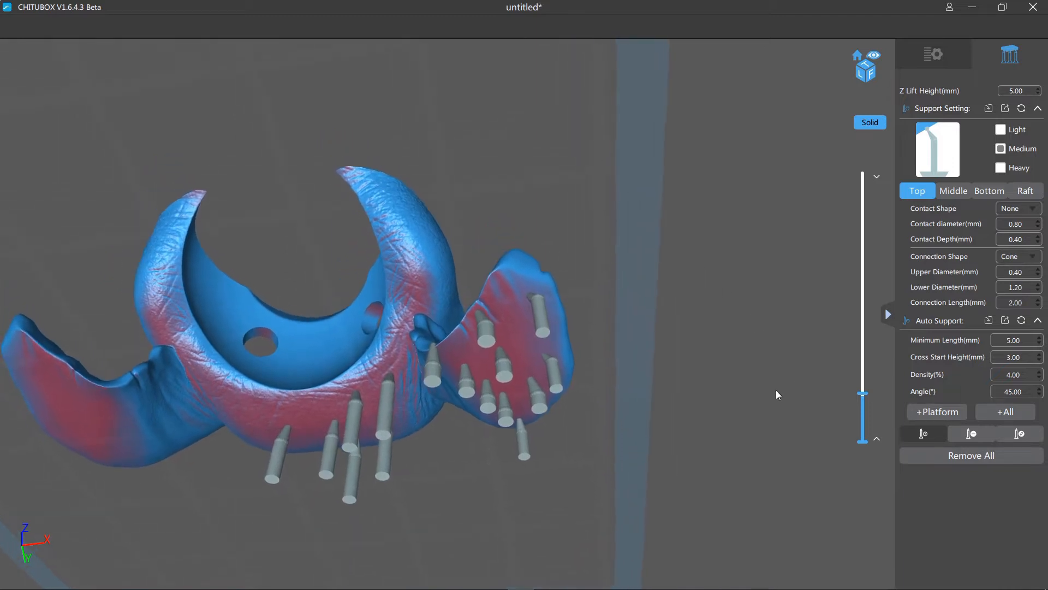
middle_drag(712, 314, 769, 384)
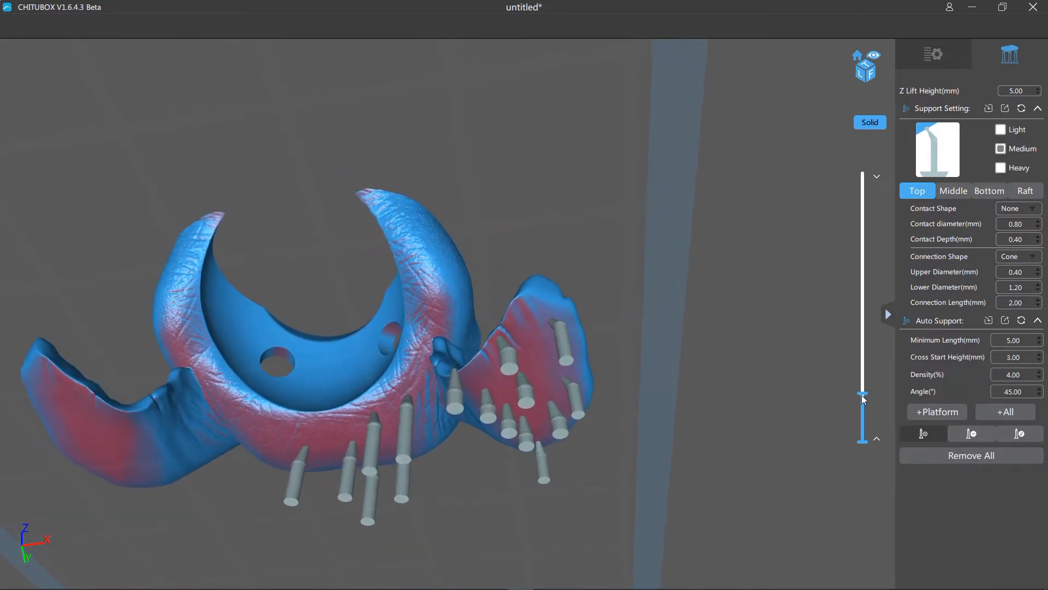
- Raise the section to about 27.4 mm and add two medium supports under the wrinkled tusk base on the supported ear's side
drag(862, 395, 859, 388)
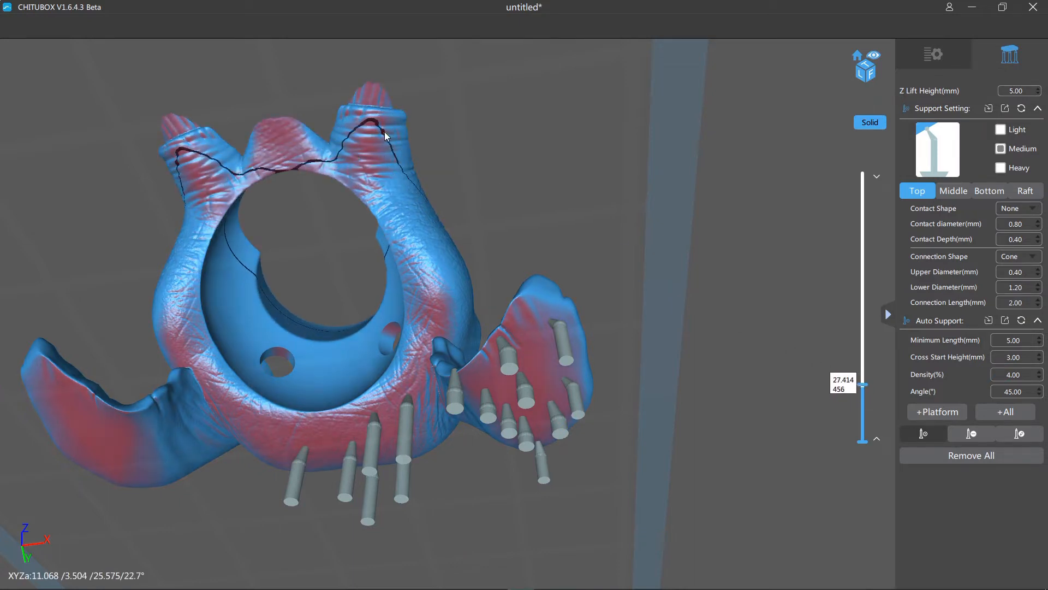
drag(704, 180, 752, 309)
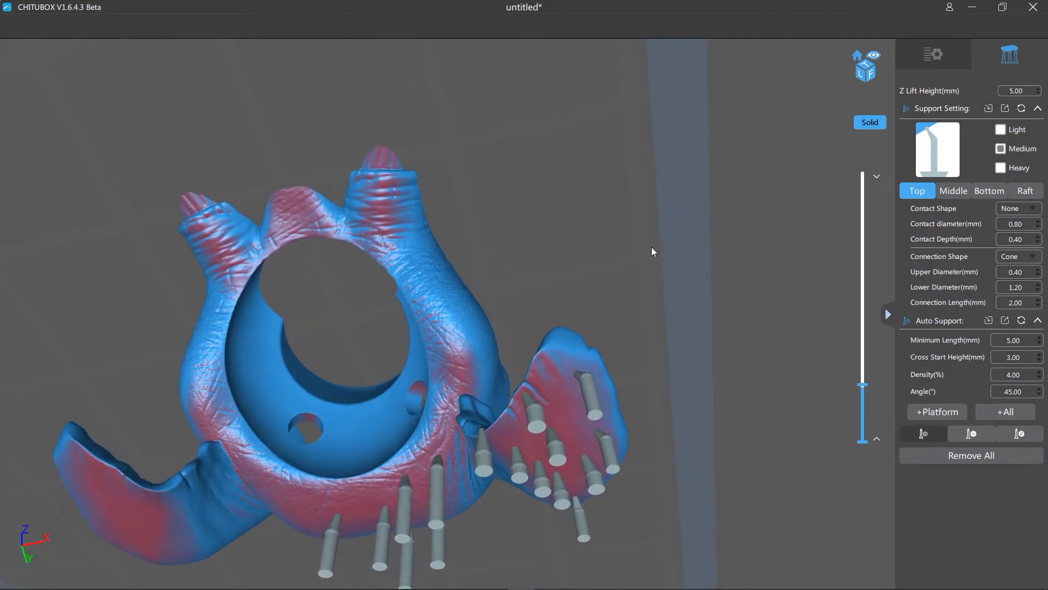
click(385, 220)
drag(539, 218, 638, 204)
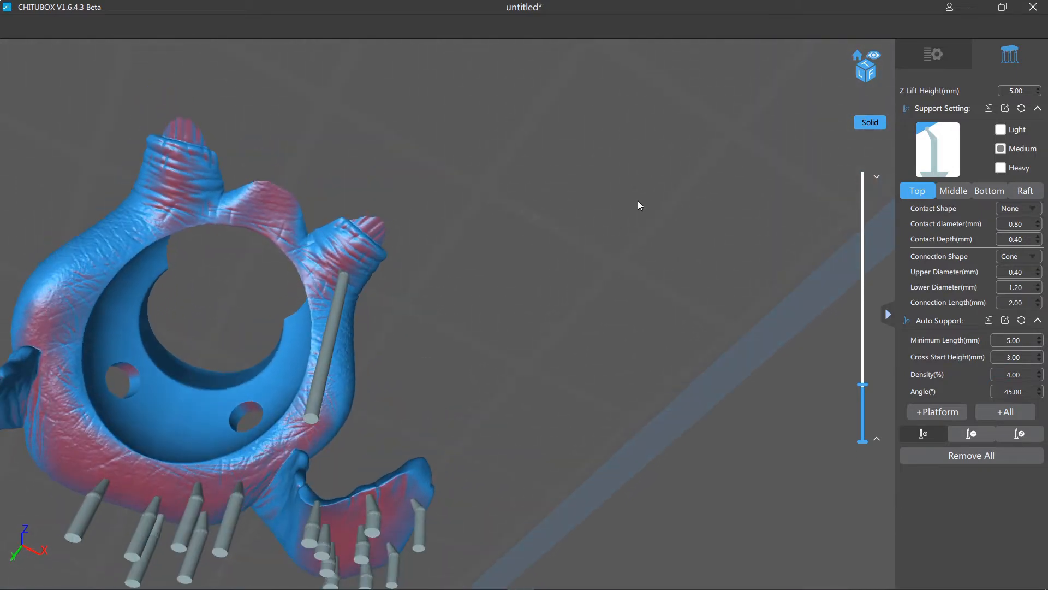
click(359, 246)
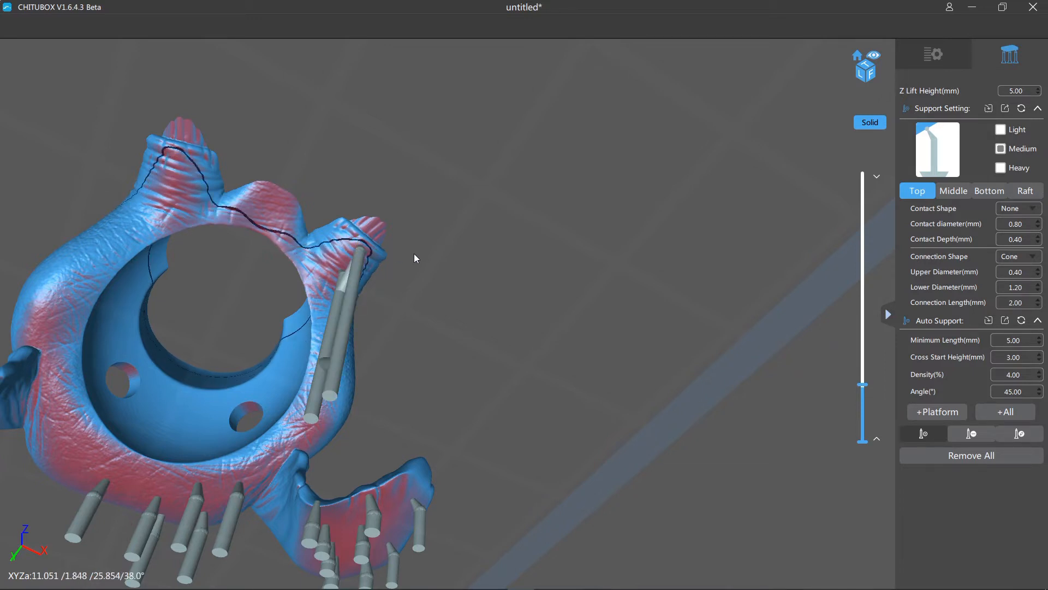
right_drag(504, 290, 487, 303)
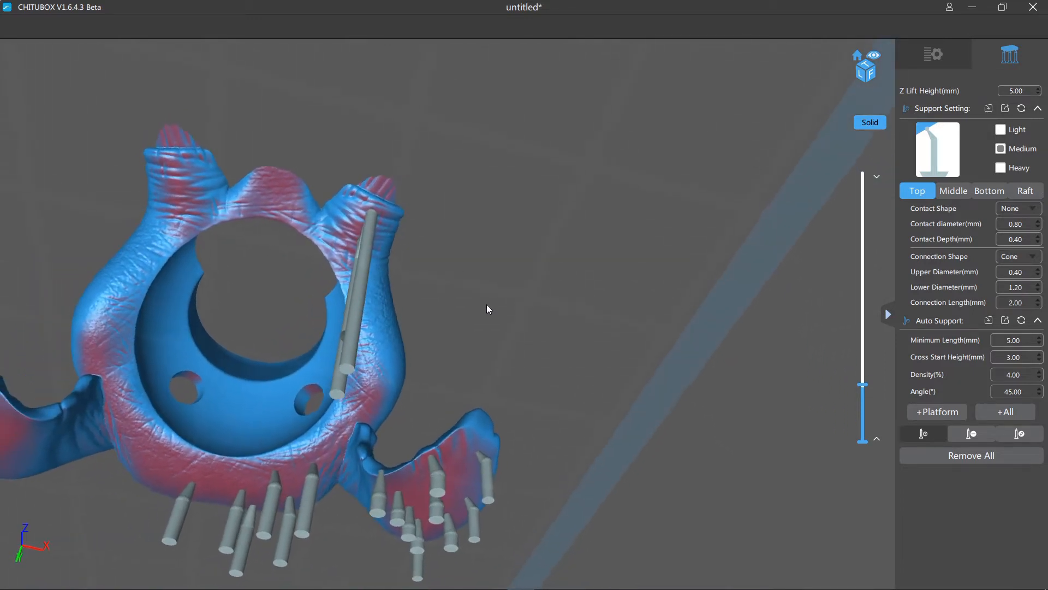
- Add two medium supports beneath the central trunk between the tusk bases, one behind the other
click(290, 198)
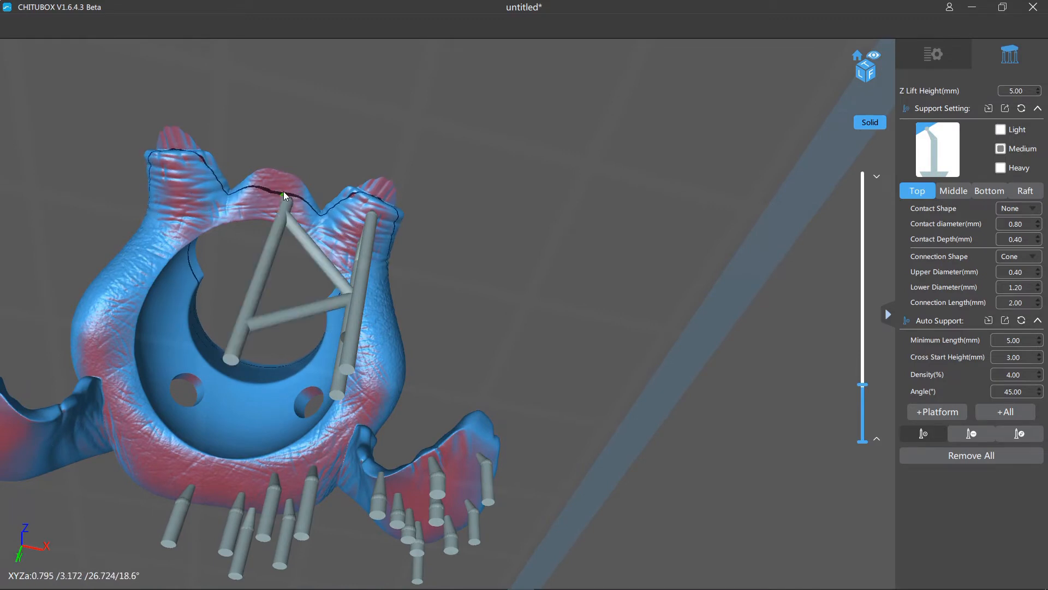
click(273, 178)
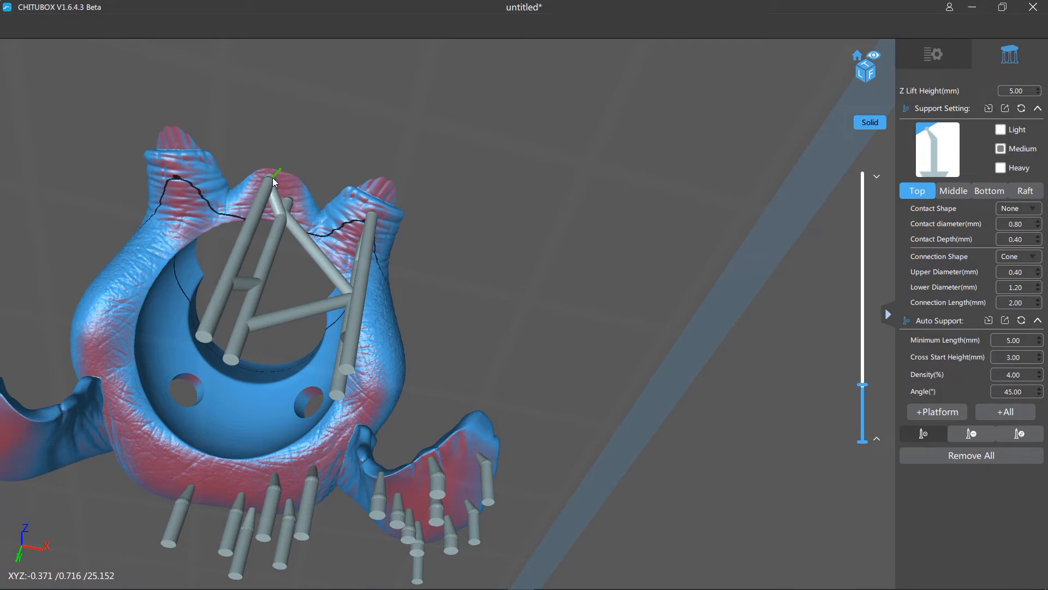
right_drag(588, 214, 597, 262)
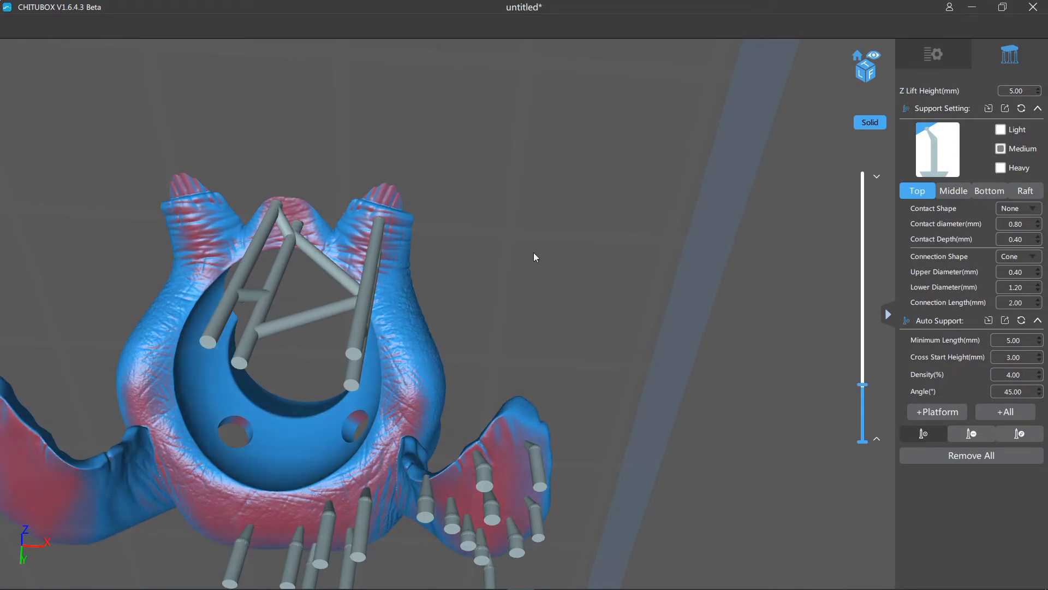
mouse_move(533, 252)
right_down()
mouse_move(479, 267)
mouse_move(527, 238)
right_up()
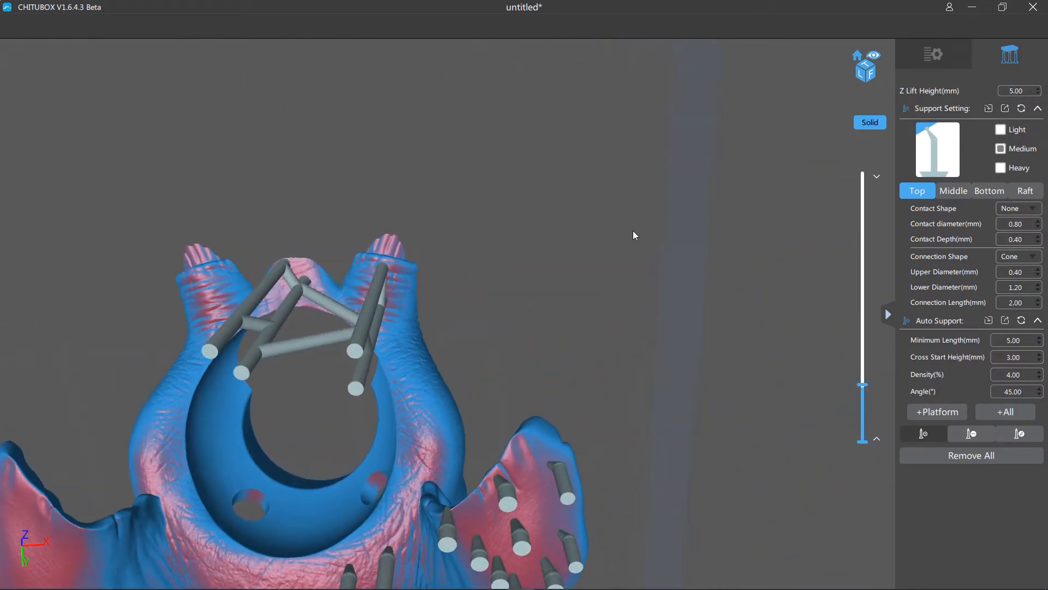
middle_drag(657, 322, 668, 345)
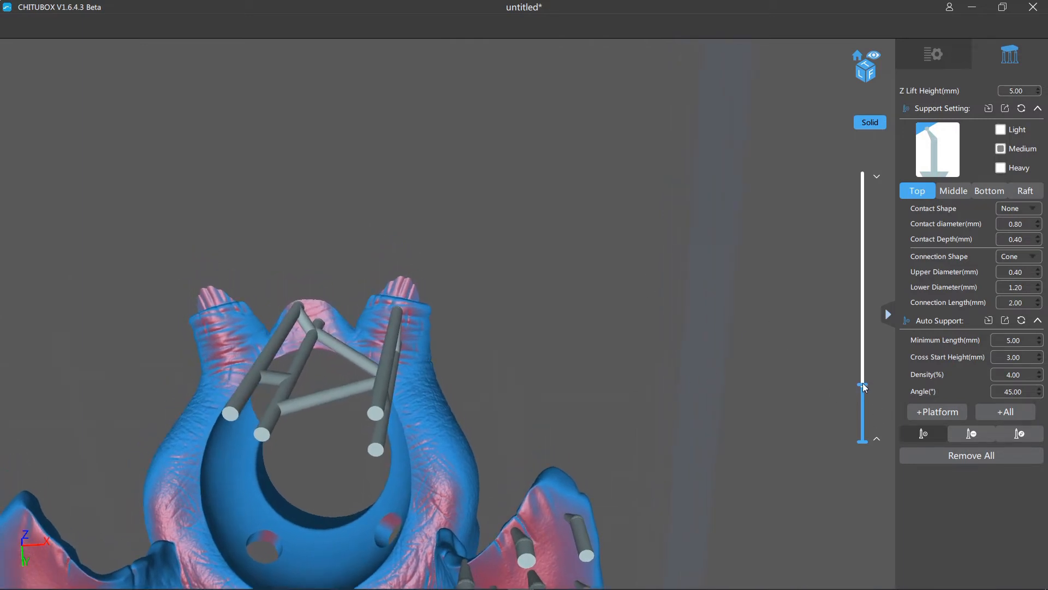
- Step the section through about 28.9 to 29.3 mm and add two medium supports along the supported-side tusk, starting at its separate island
drag(864, 387, 863, 385)
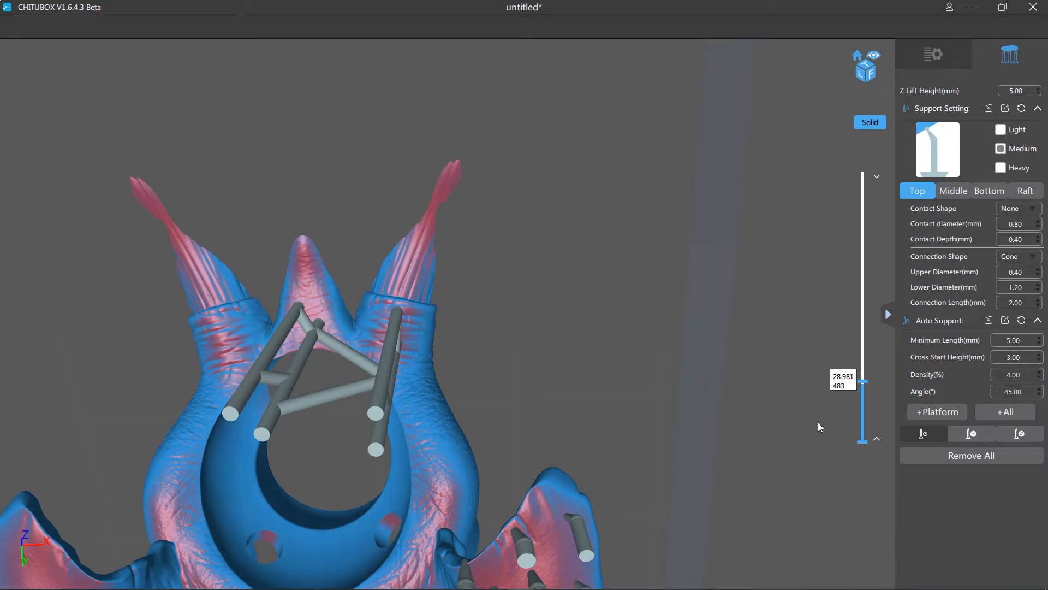
drag(862, 383, 862, 385)
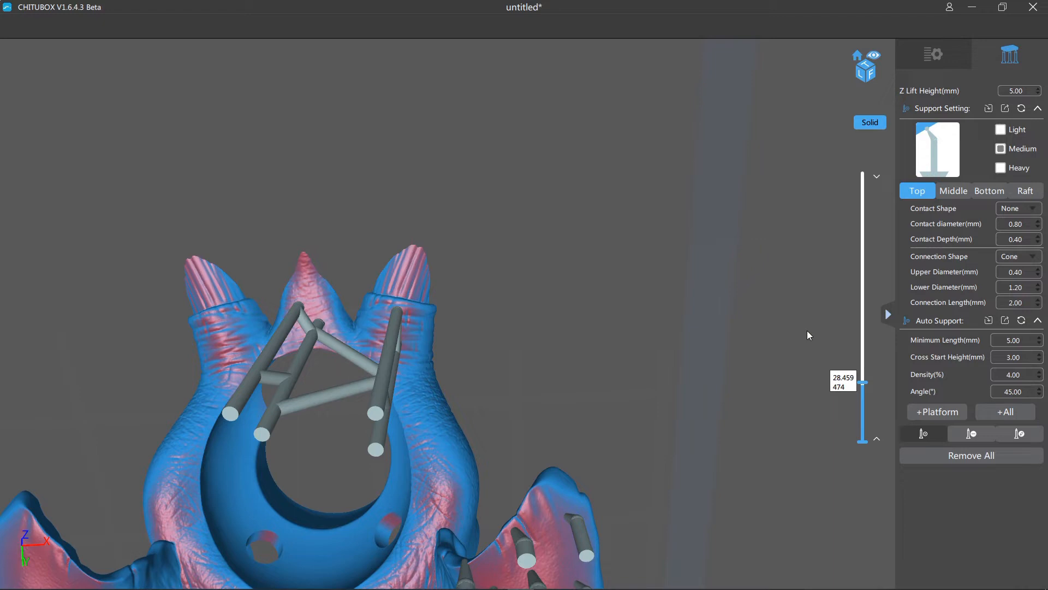
key(Down)
key(Down)
key(Up)
key(Up)
key(Up)
key(Up)
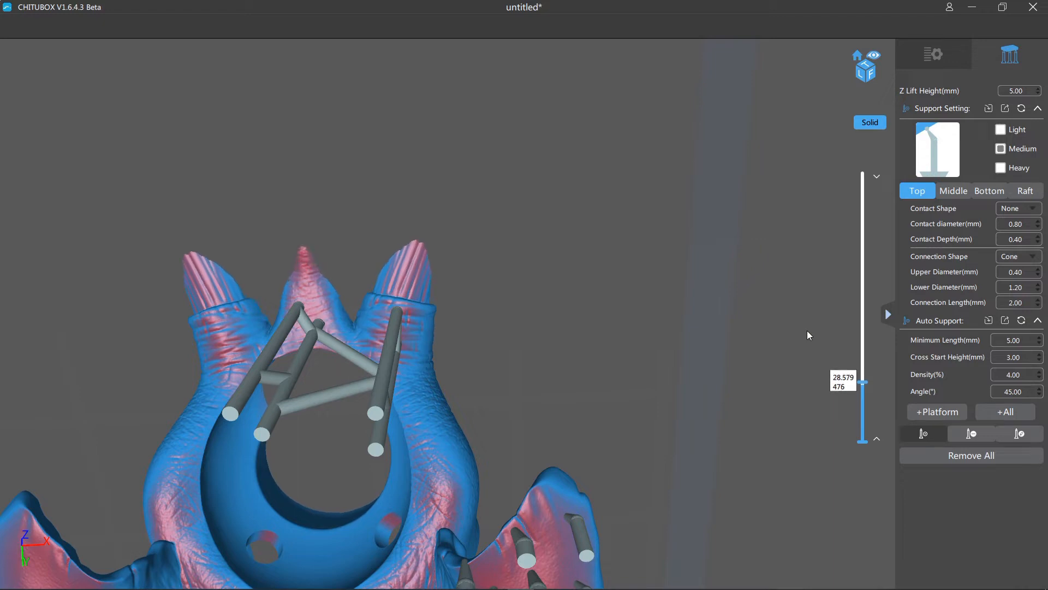
key(Up)
key(Up)
key(Up)
key(Up)
key(Up)
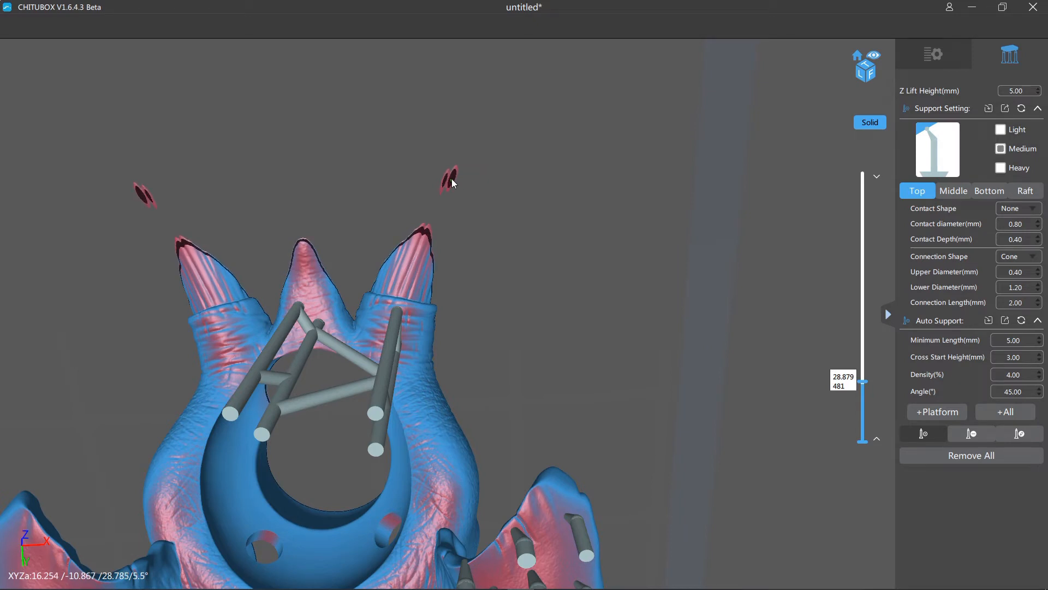
click(451, 179)
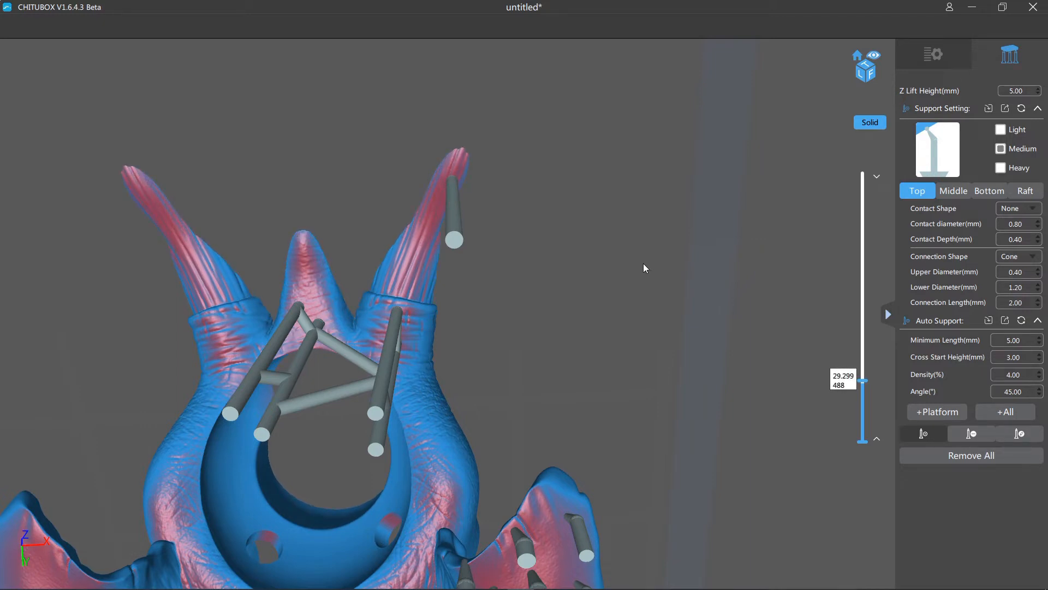
click(424, 238)
drag(431, 248, 606, 299)
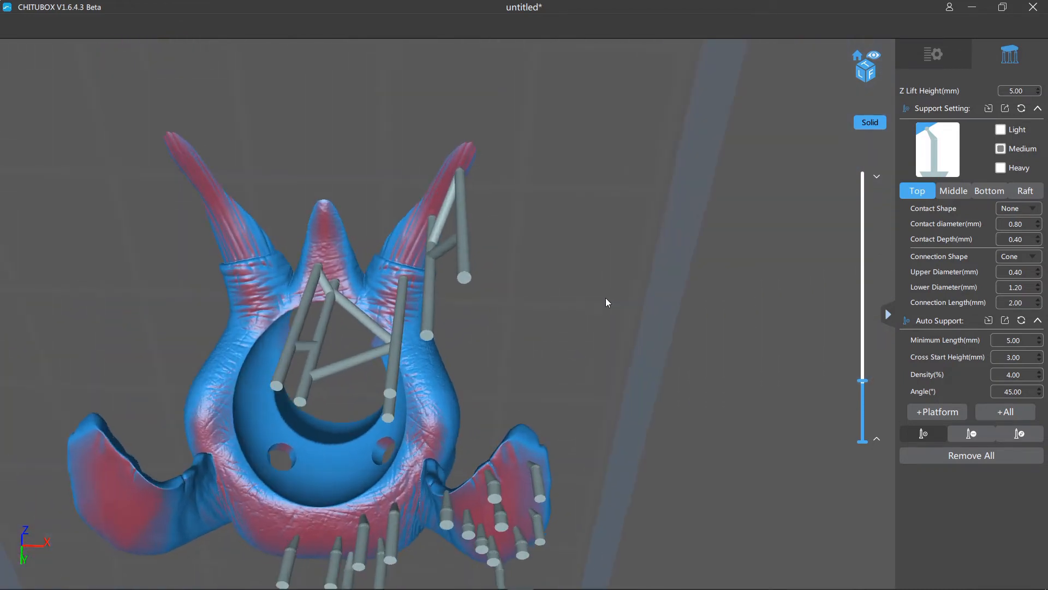
- Raise the section to about 31 mm and add a medium support near the tip of the central trunk
key(Up)
key(Up)
key(Up)
key(Up)
key(Up)
key(Up)
key(Up)
key(Up)
key(Up)
key(Up)
key(Up)
key(Up)
key(Up)
key(Up)
key(Up)
key(Up)
key(Up)
key(Up)
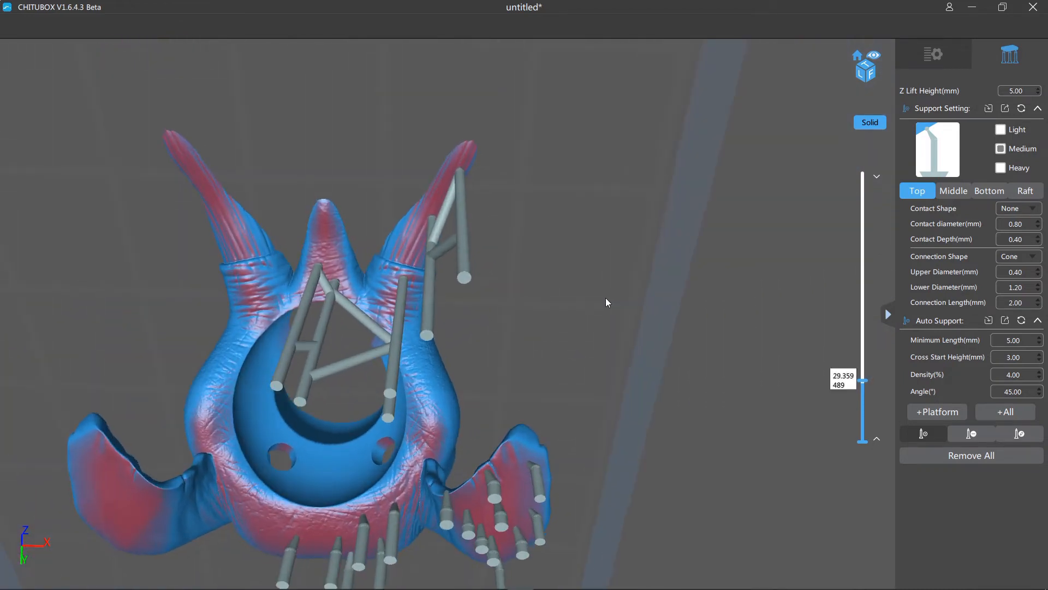
key(Up)
key(Up)
key(Up)
key(Up)
key(Up)
key(Up)
key(Up)
key(Up)
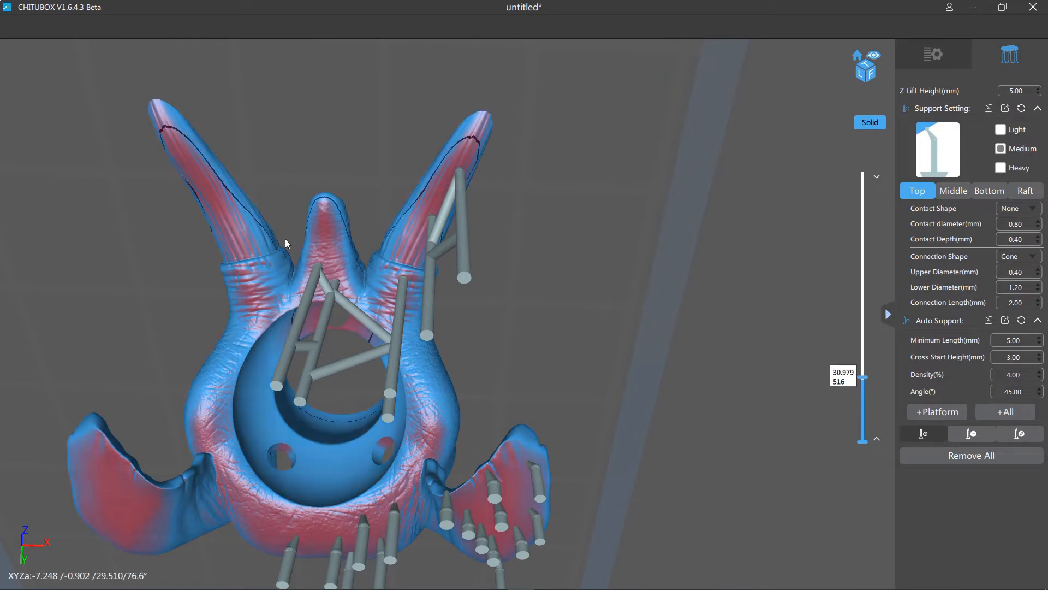
click(324, 212)
right_drag(589, 325, 618, 318)
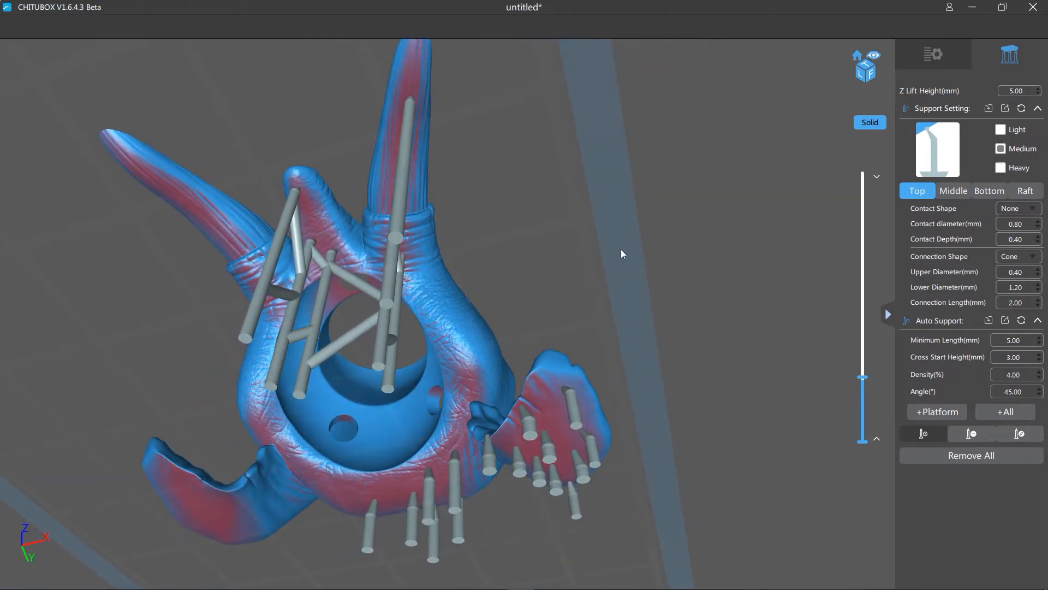
- Raise the section past the inner cavity's lowest overhangs and place two heavy supports there, on the rounded dome and the surface beside it
right_drag(621, 254, 665, 151)
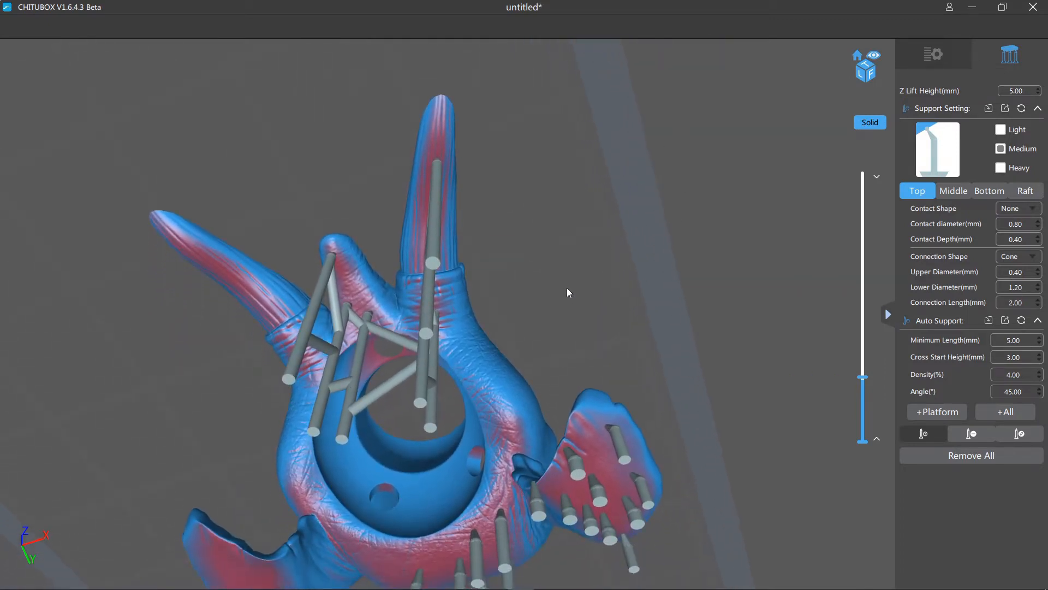
right_drag(566, 289, 633, 281)
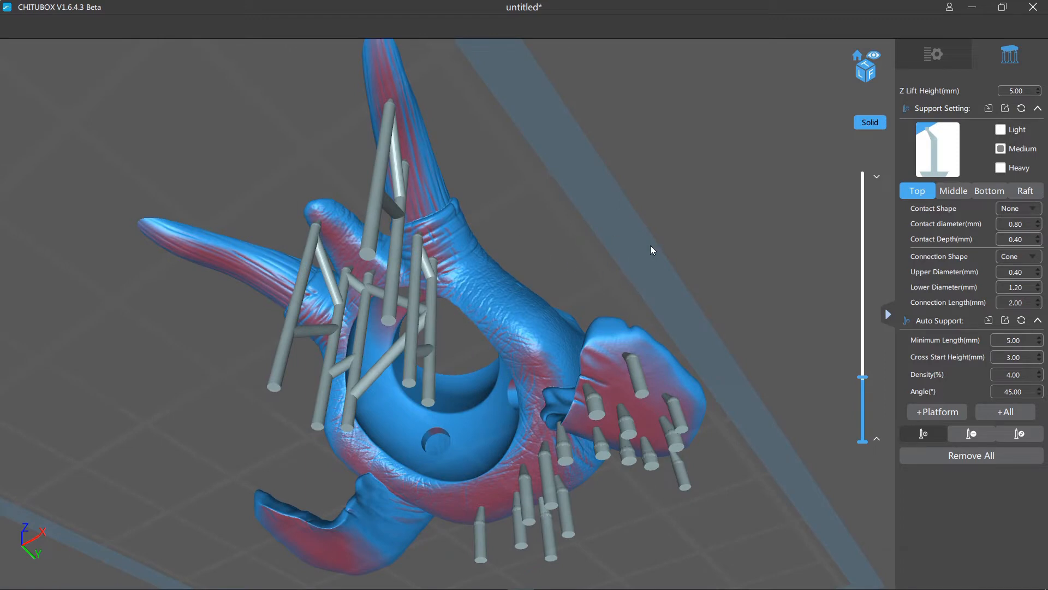
right_drag(624, 231, 646, 228)
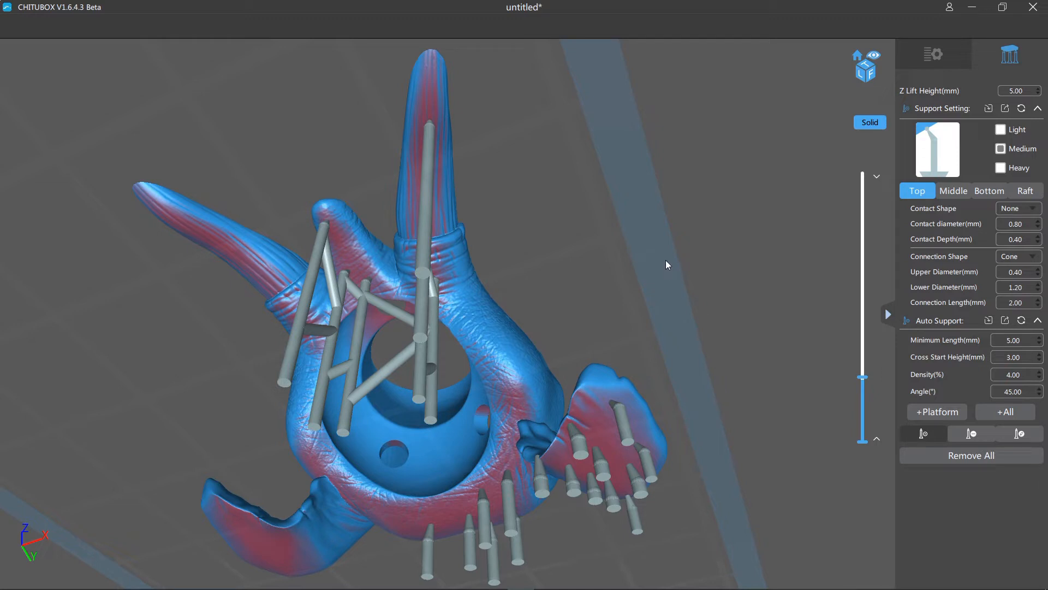
drag(865, 381, 862, 377)
drag(789, 325, 782, 425)
drag(863, 373, 863, 361)
drag(680, 296, 633, 309)
drag(548, 409, 631, 228)
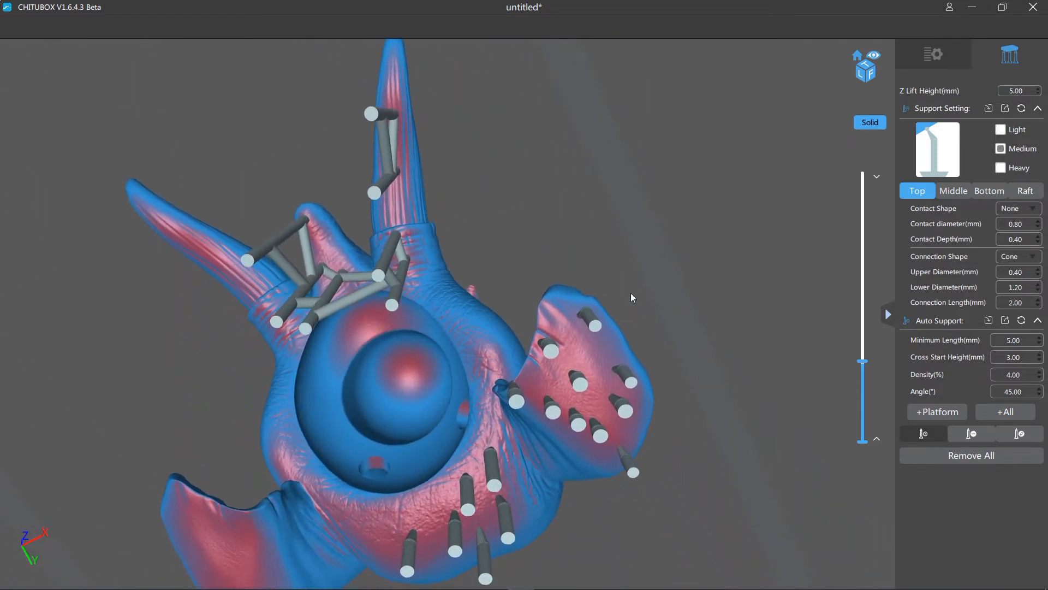
click(1002, 168)
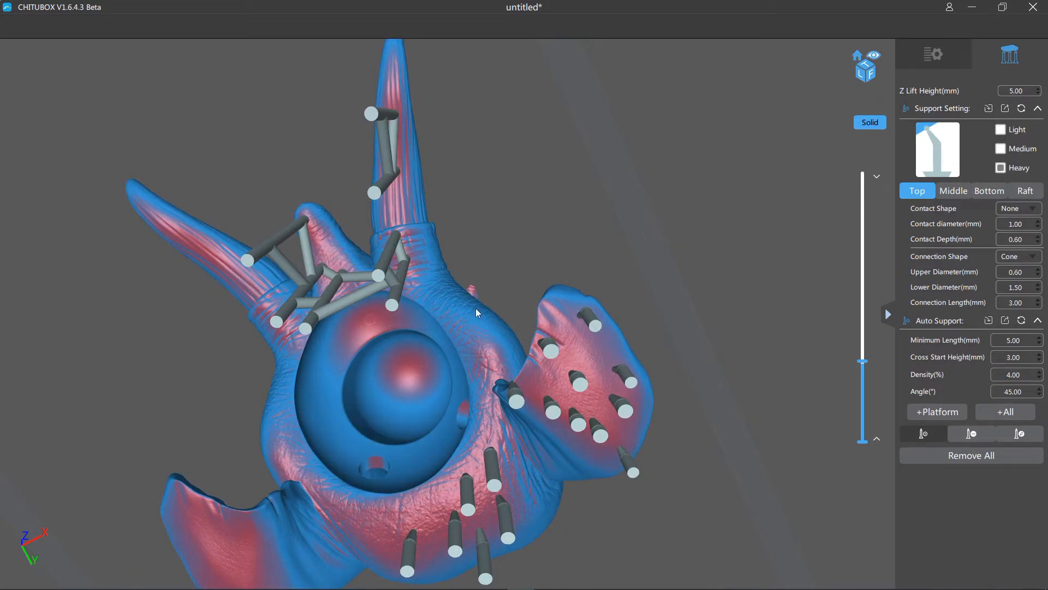
click(408, 367)
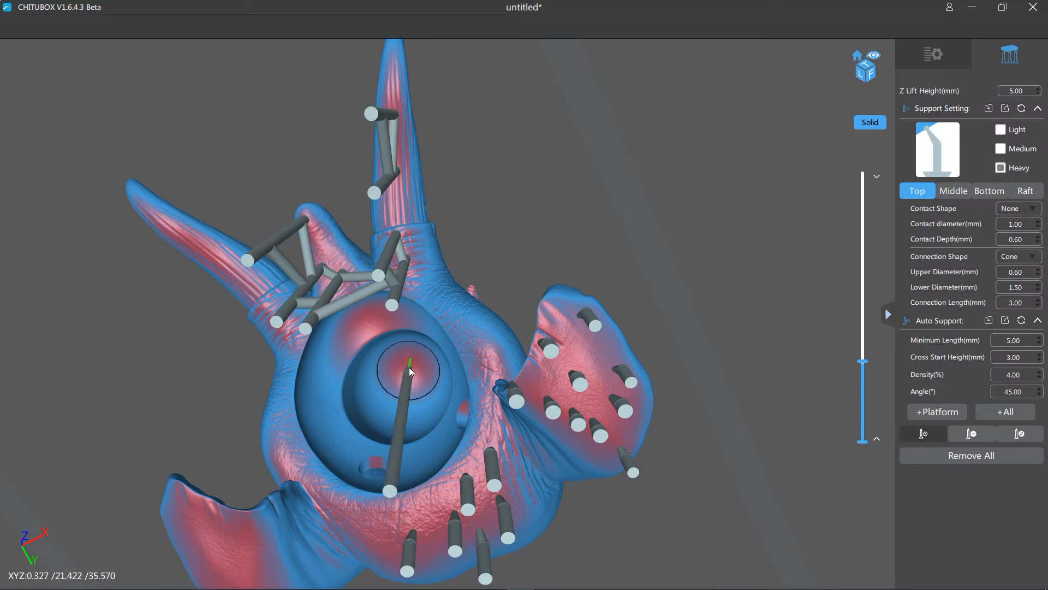
click(372, 321)
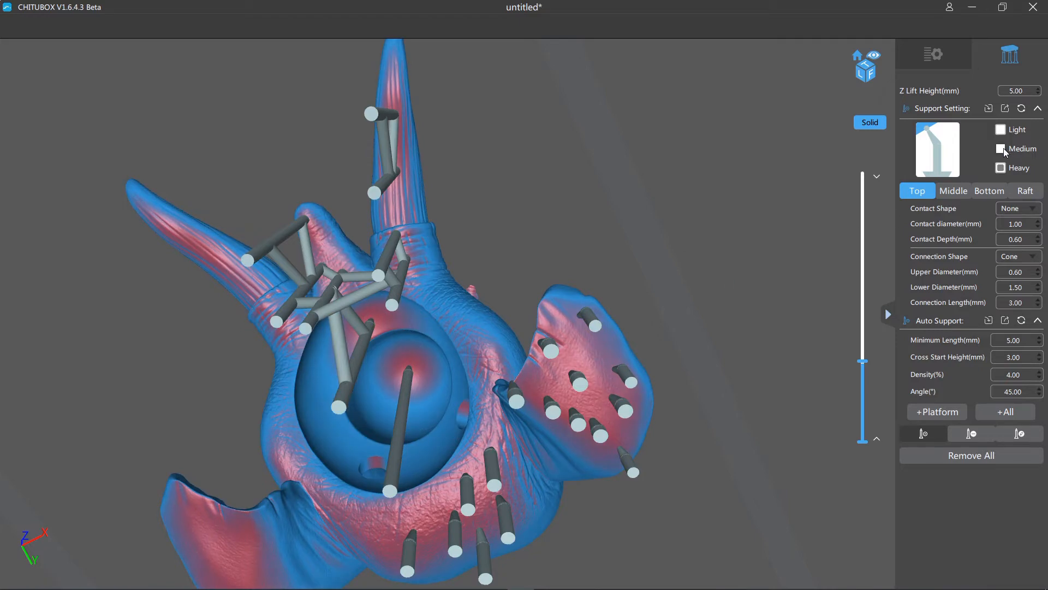
- Switch to medium supports and add one farther toward the tip of the supported-side tusk
scroll(780, 185, down, 5)
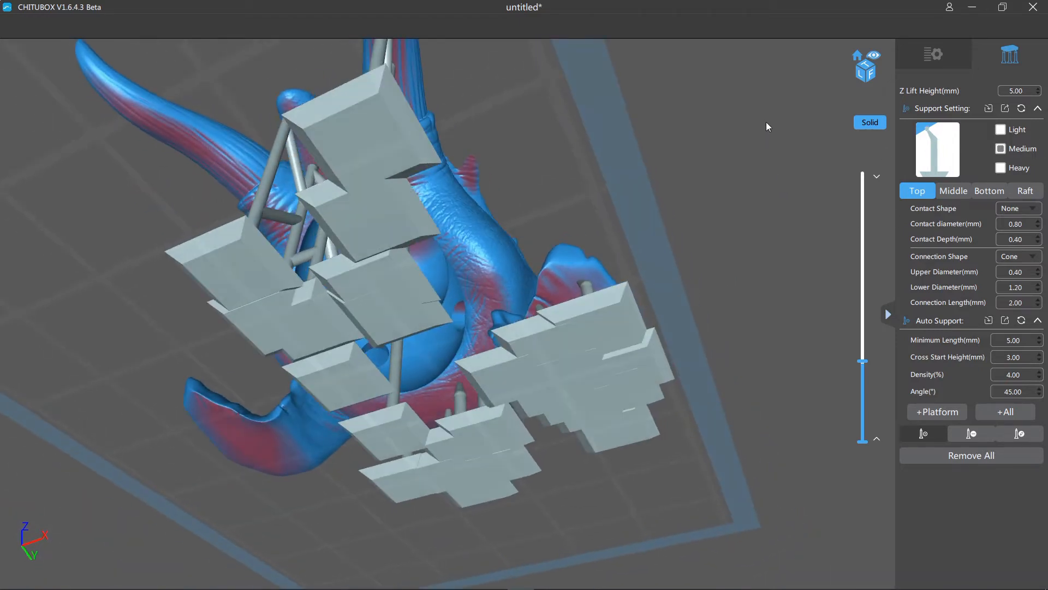
scroll(755, 262, up, 3)
right_drag(765, 122, 698, 316)
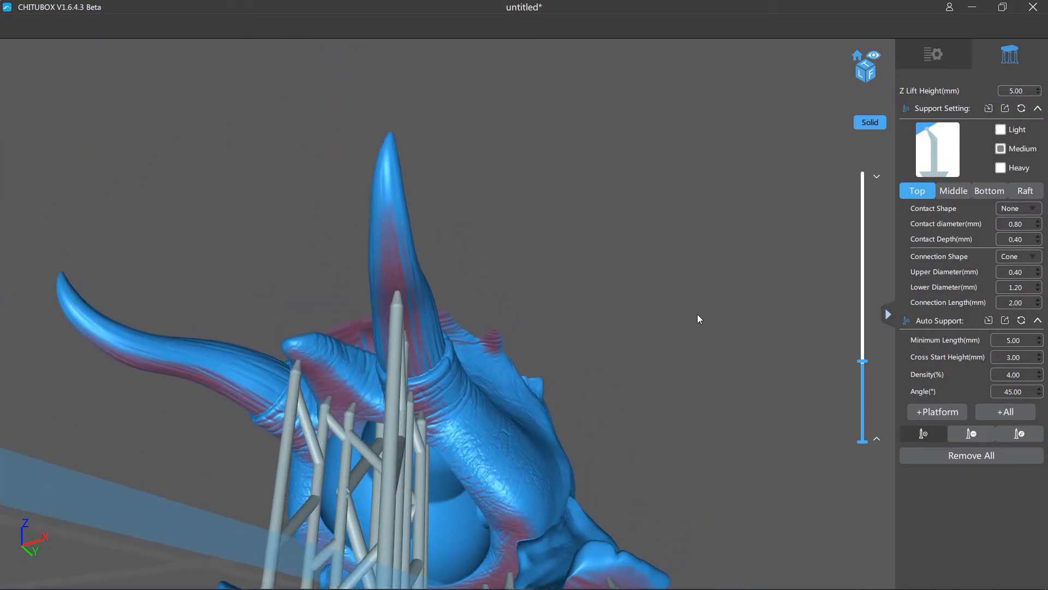
click(391, 238)
right_drag(391, 238, 680, 311)
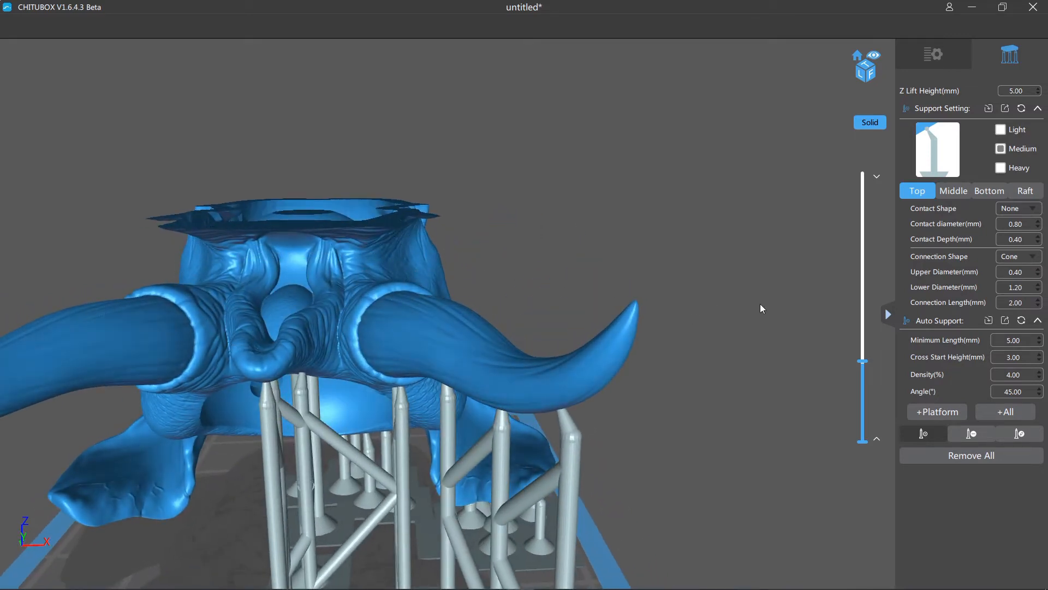
- Raise the section to about 39.2 mm and try a medium support under the centre of the overhang above the mouth
drag(858, 366, 859, 359)
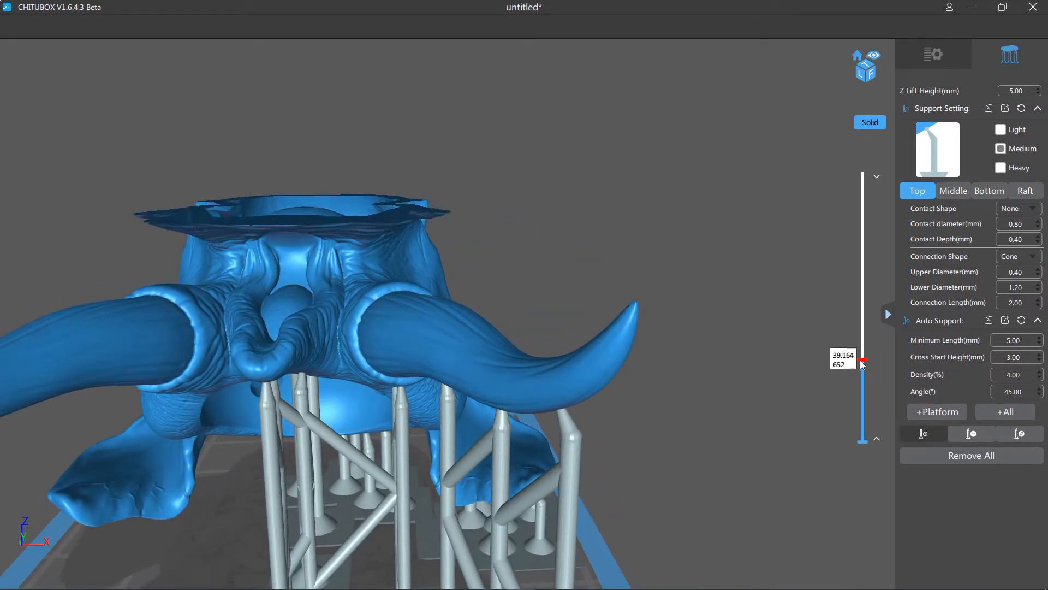
right_drag(795, 317, 785, 280)
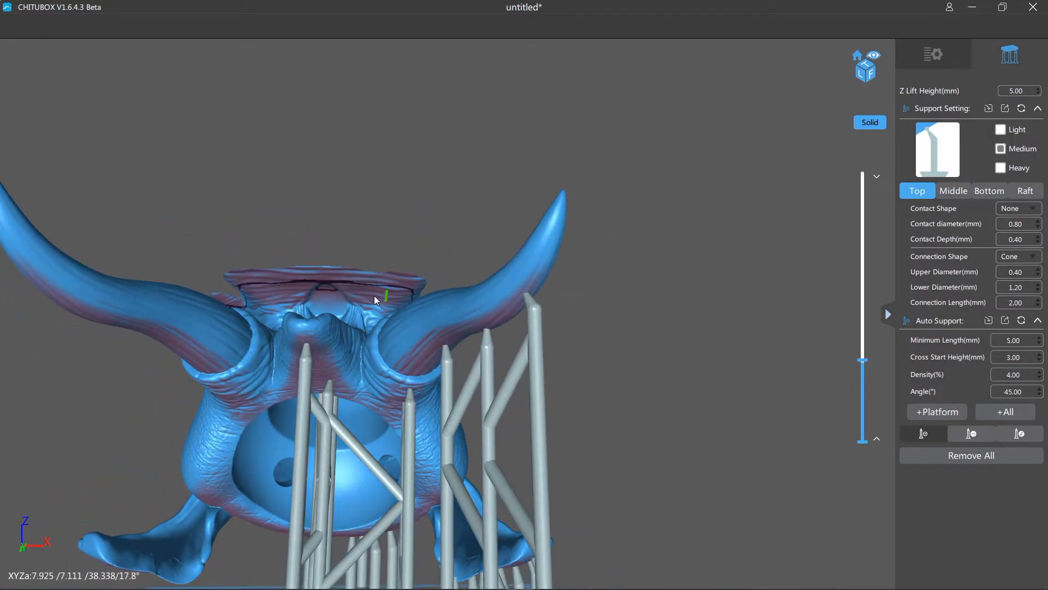
right_drag(374, 296, 634, 266)
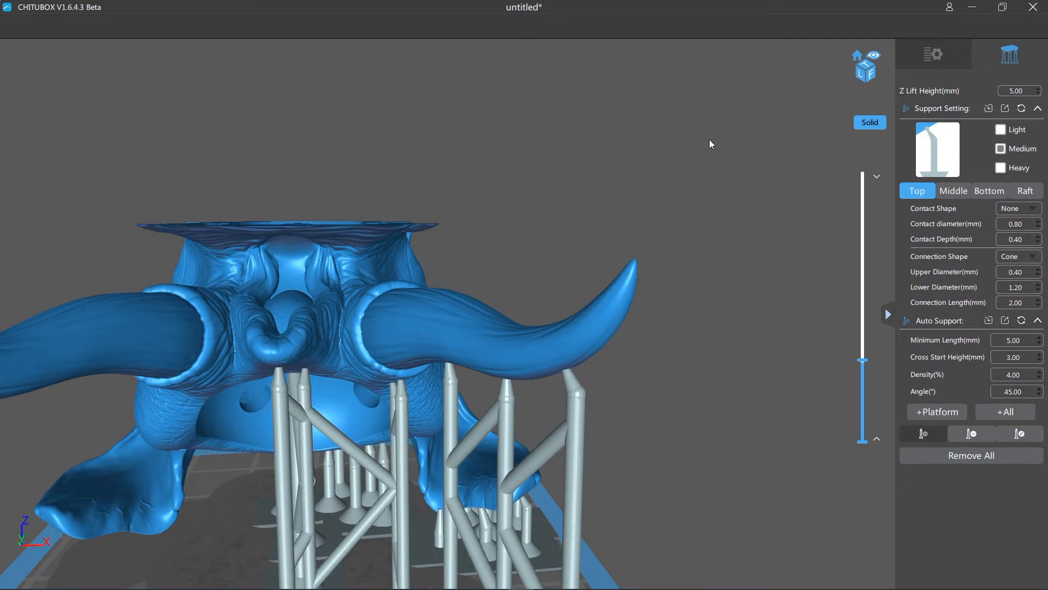
drag(492, 202, 564, 162)
right_drag(563, 162, 559, 170)
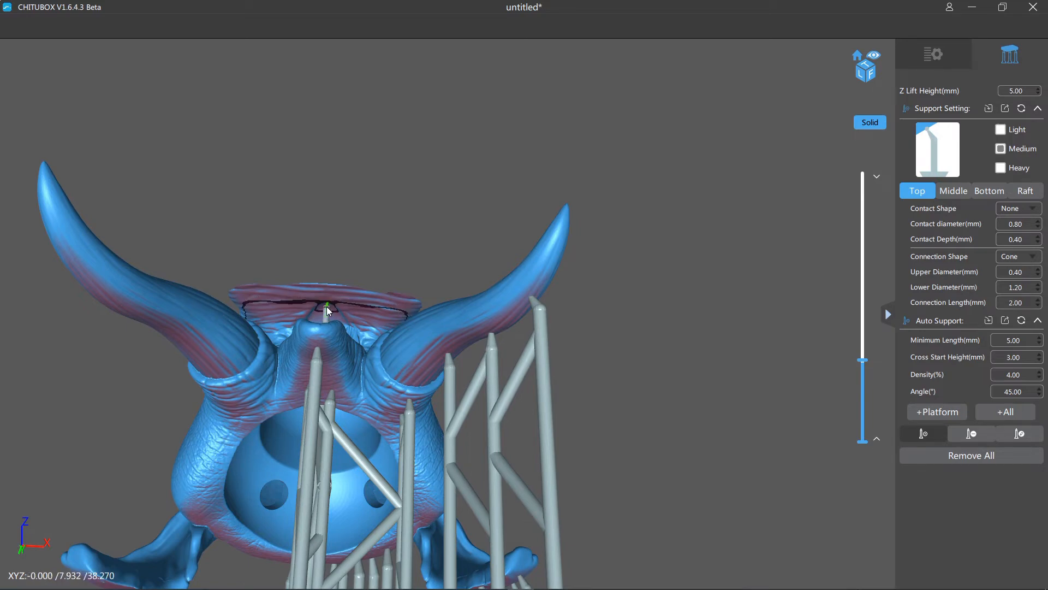
mouse_move(495, 167)
mouse_down()
mouse_move(504, 208)
mouse_move(571, 195)
mouse_move(534, 196)
mouse_move(520, 219)
mouse_up()
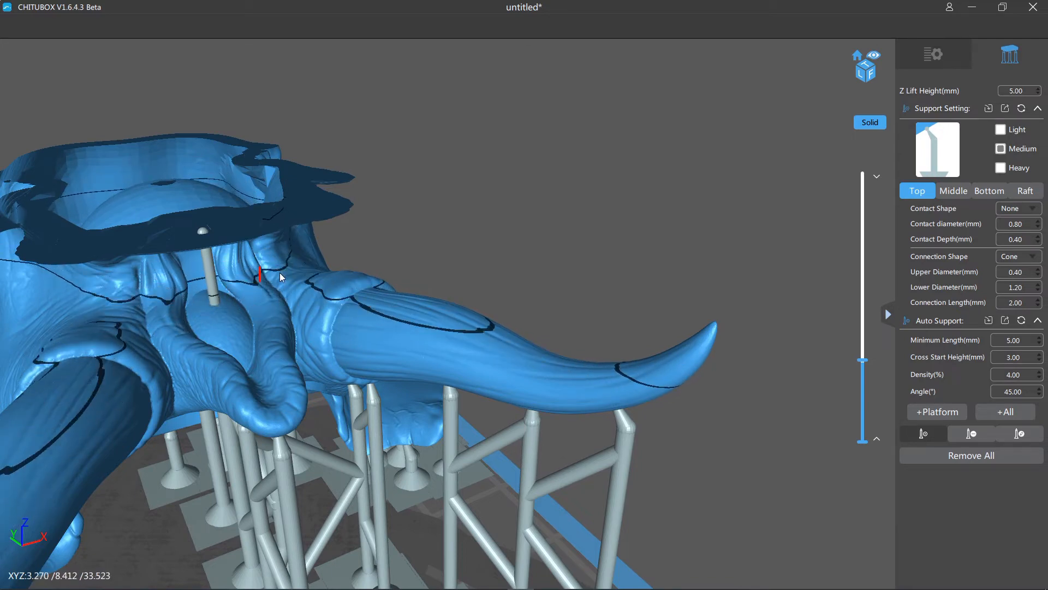
right_drag(487, 248, 485, 192)
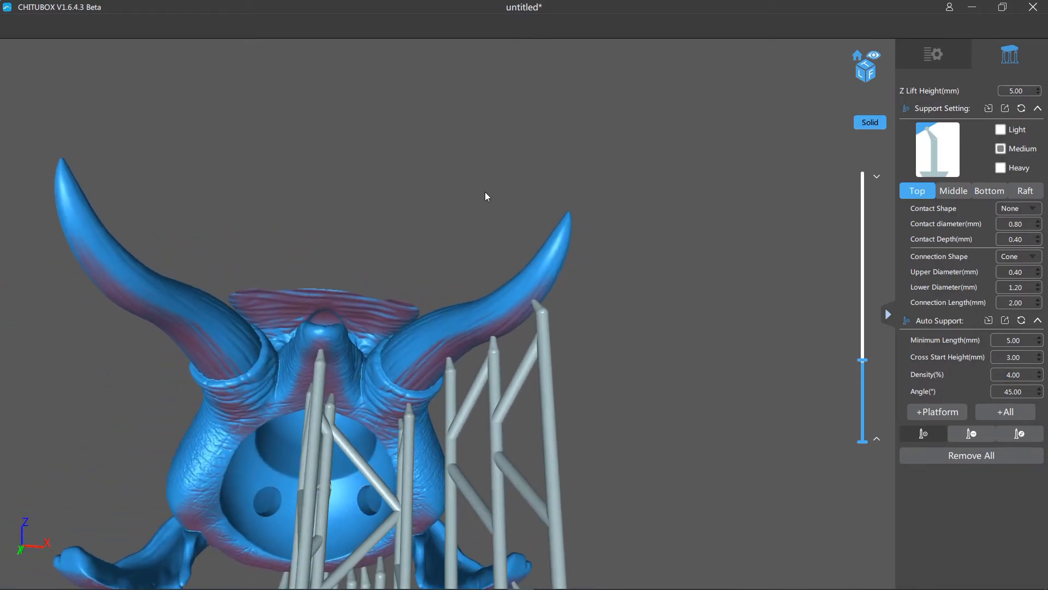
- Try medium supports under the same overhang on the supported side of the mouth, away from its centre
click(361, 322)
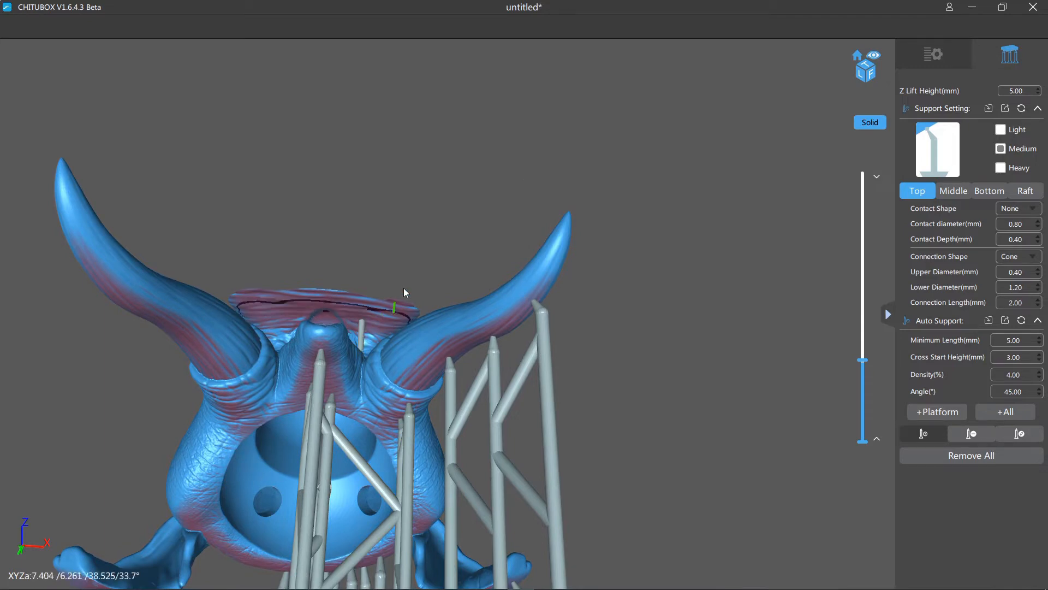
mouse_move(404, 287)
right_down()
mouse_move(474, 195)
mouse_move(480, 231)
mouse_move(466, 234)
mouse_move(453, 189)
mouse_move(361, 299)
right_up()
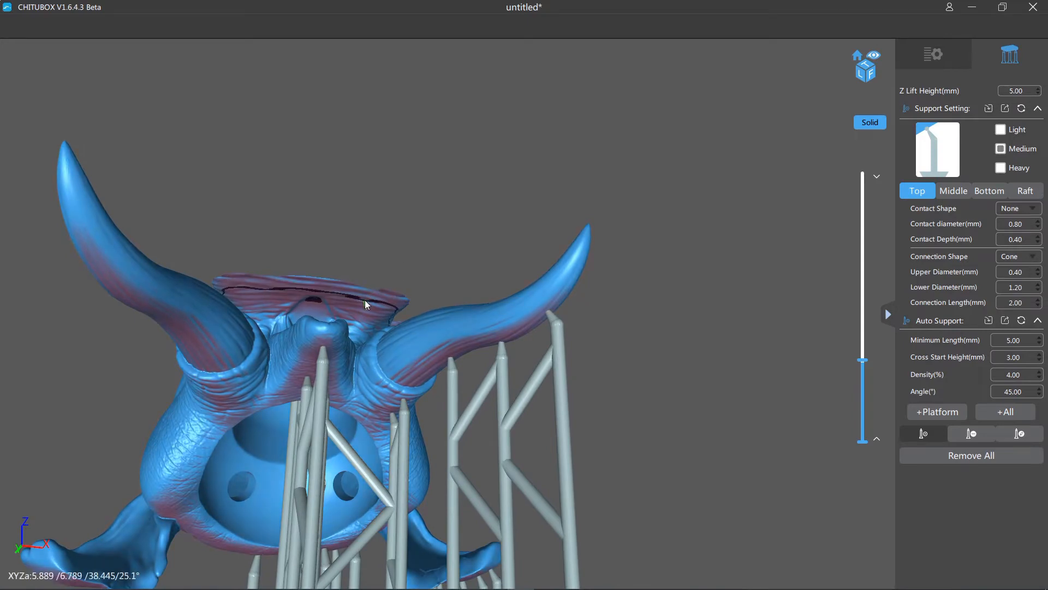
click(363, 300)
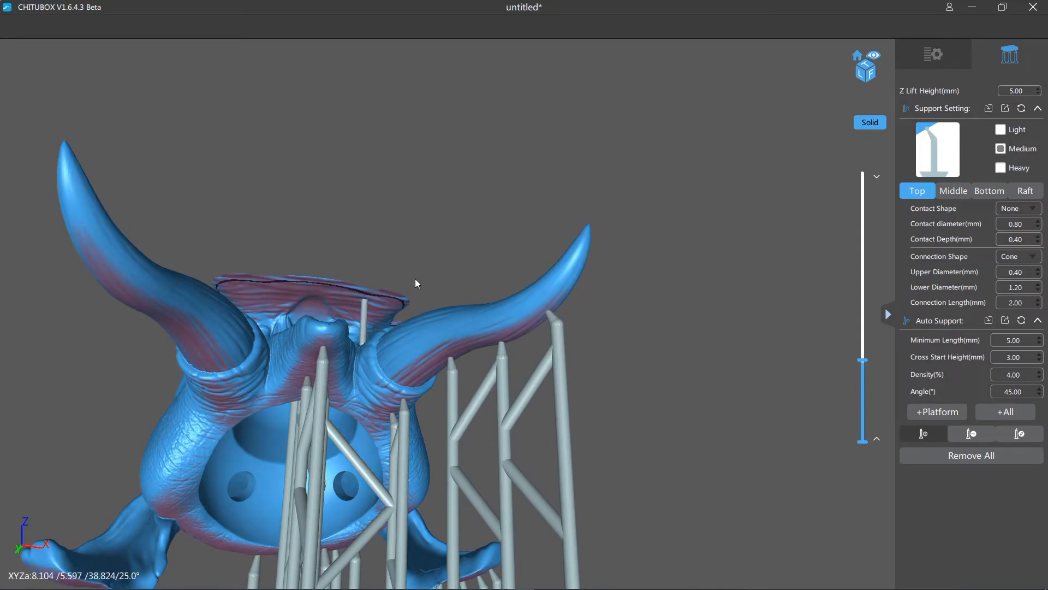
click(364, 290)
right_drag(434, 242, 403, 281)
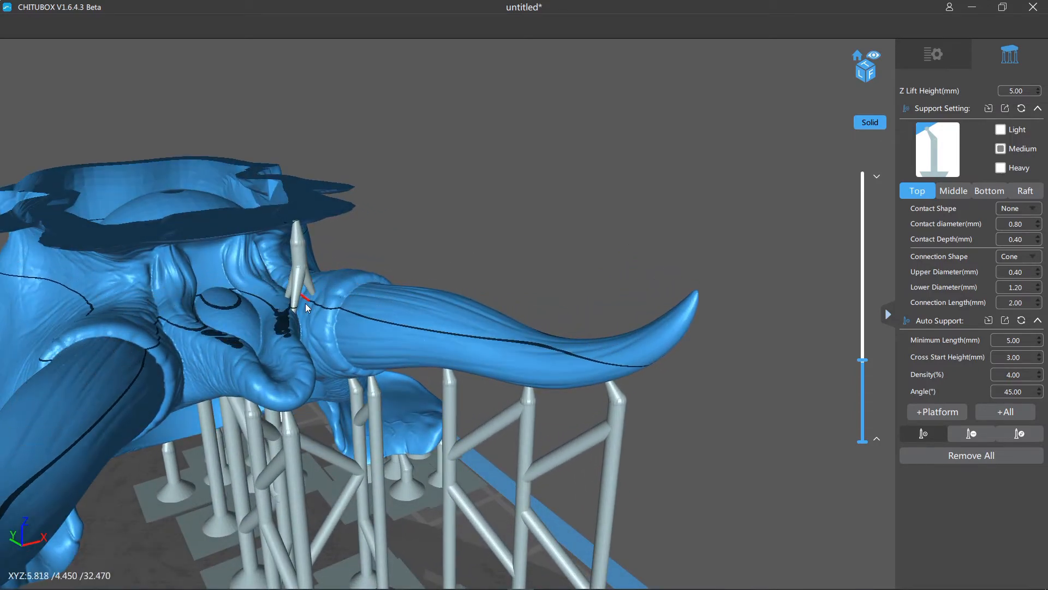
click(316, 292)
right_drag(450, 197, 477, 151)
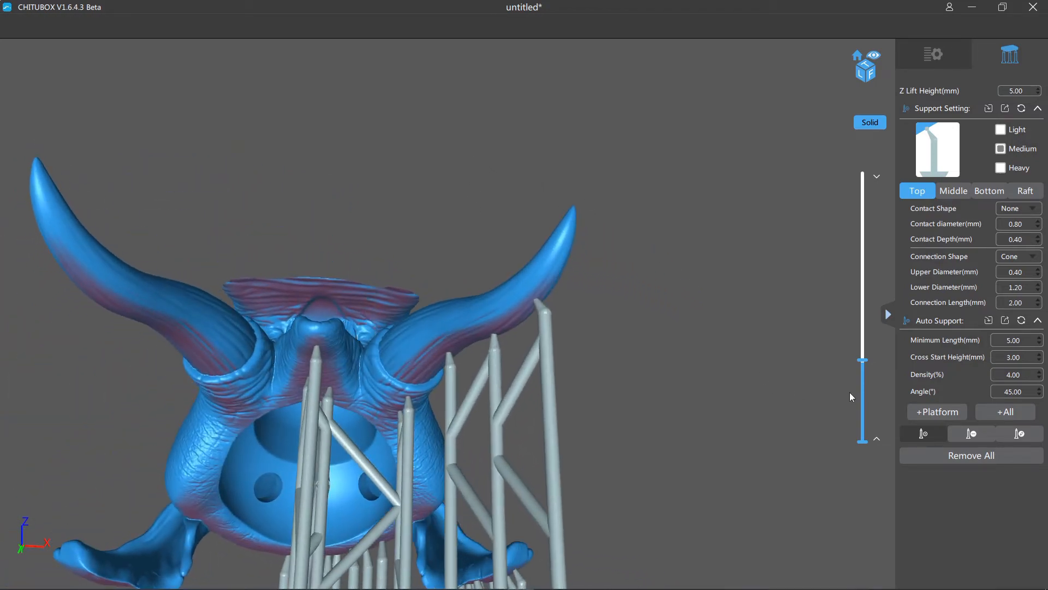
- Raise the section to about 66 mm and place one tall medium support on the ridged underside of the large trunk
drag(862, 365, 862, 358)
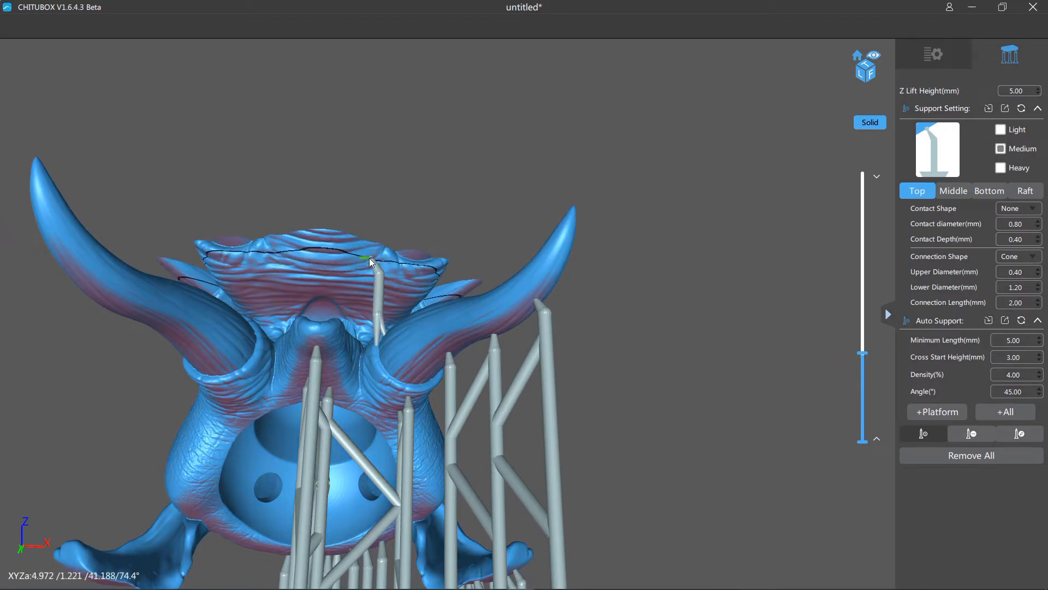
drag(862, 354, 862, 303)
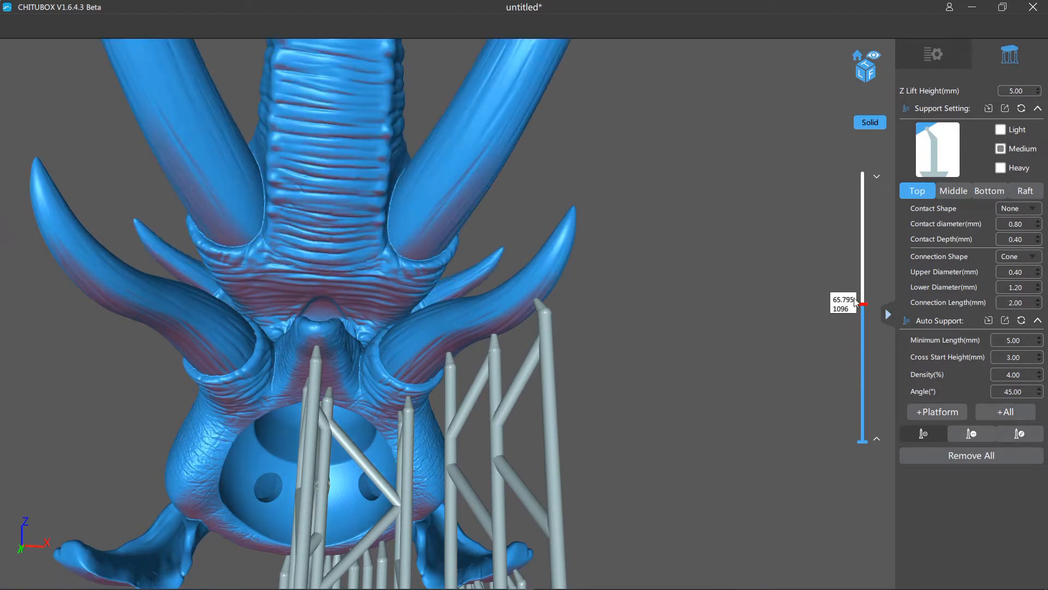
click(370, 187)
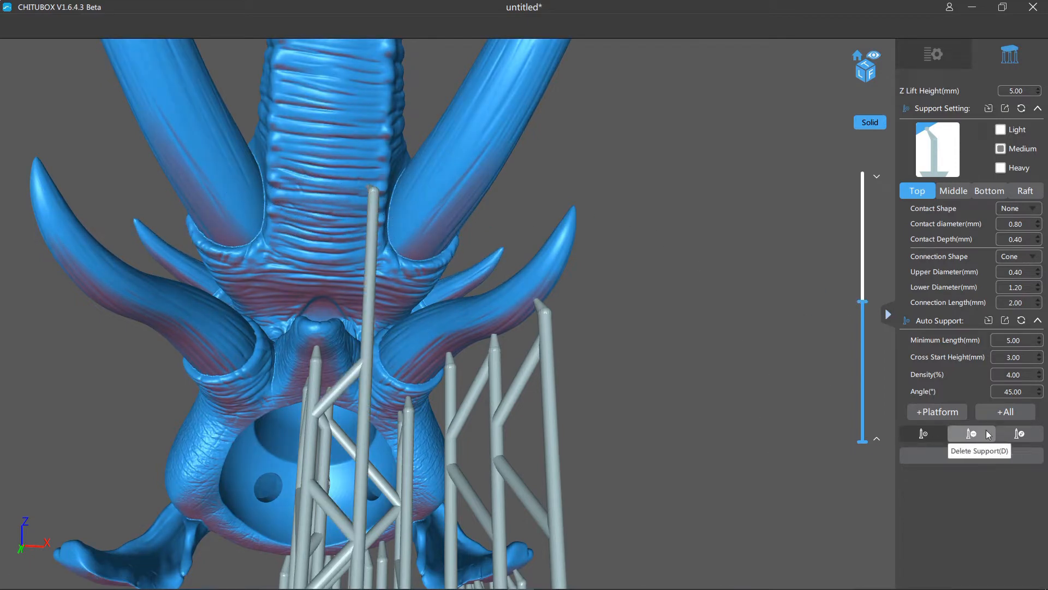
- Switch to support editing and move the tall support's contact tip down from the trunk to the wrinkled overhang above the mouth
click(1028, 436)
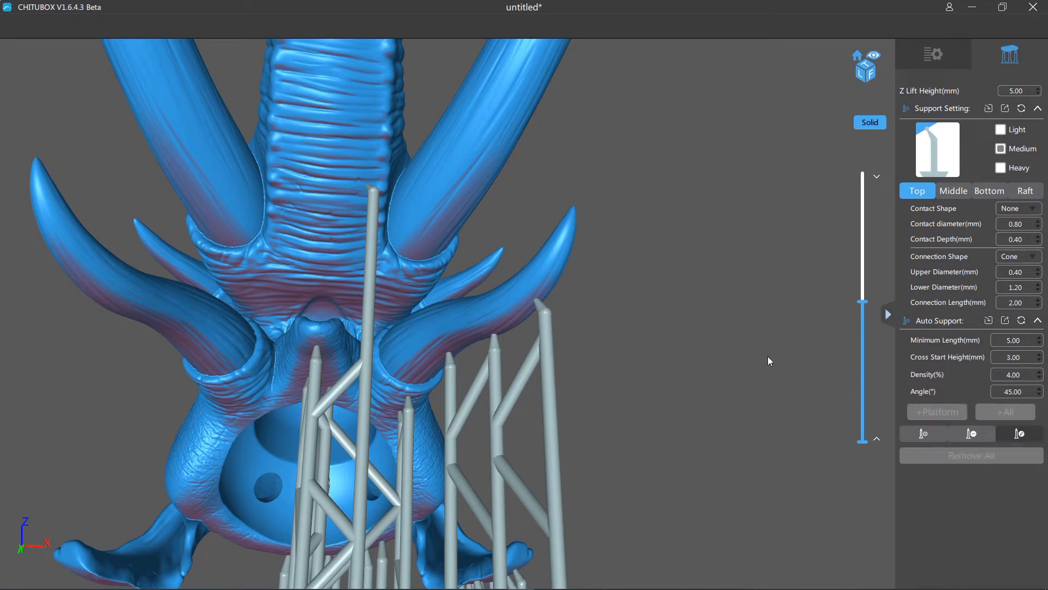
right_drag(767, 356, 744, 382)
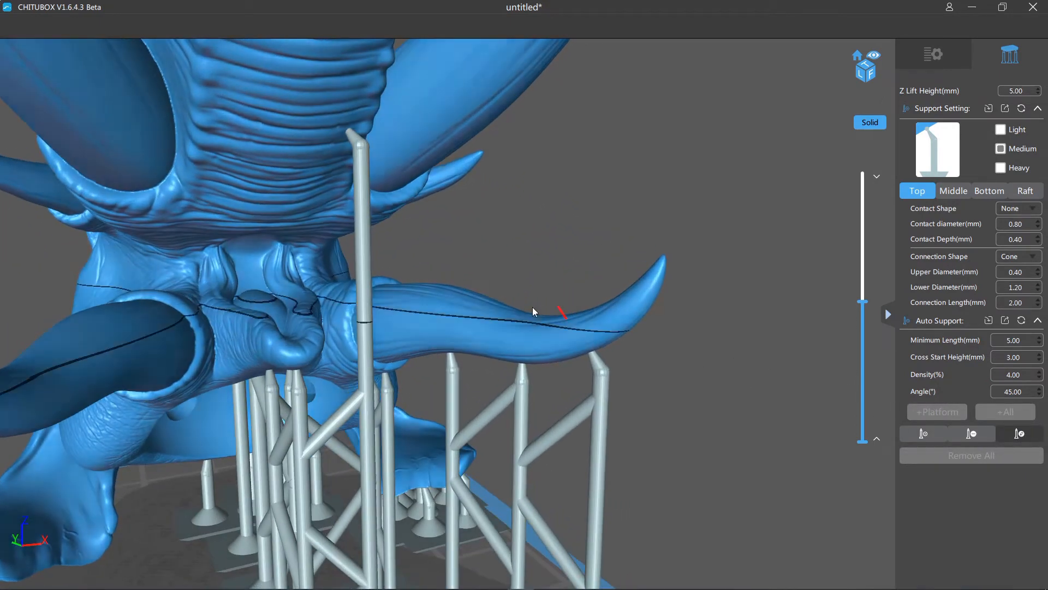
click(365, 238)
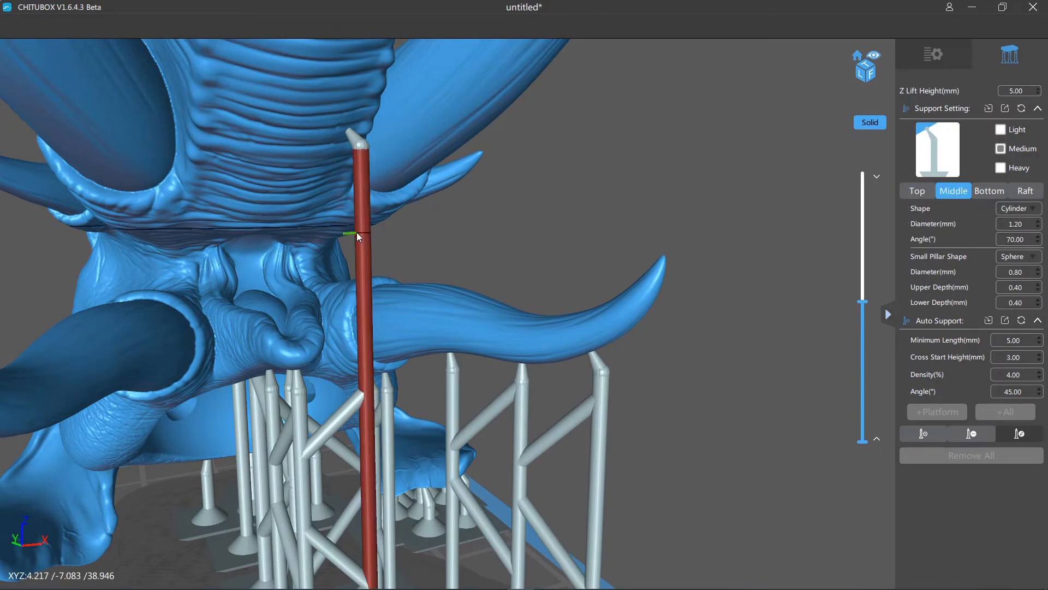
right_drag(464, 205, 419, 211)
drag(367, 210, 347, 219)
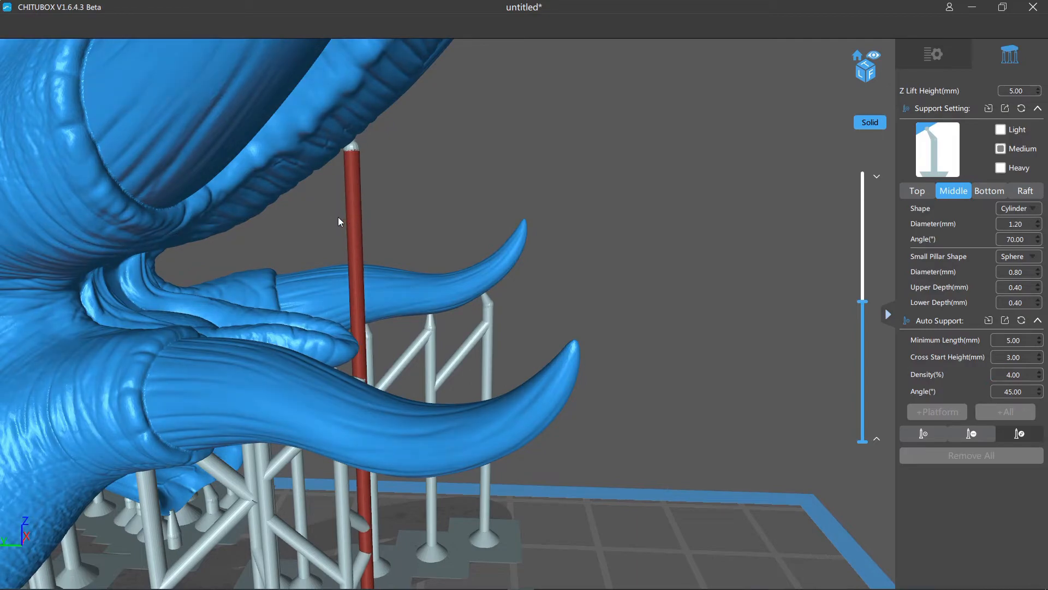
mouse_move(398, 165)
right_down()
mouse_move(437, 153)
mouse_move(399, 139)
mouse_move(396, 151)
mouse_move(368, 161)
mouse_move(515, 218)
mouse_move(351, 215)
right_up()
click(310, 135)
drag(194, 136, 352, 229)
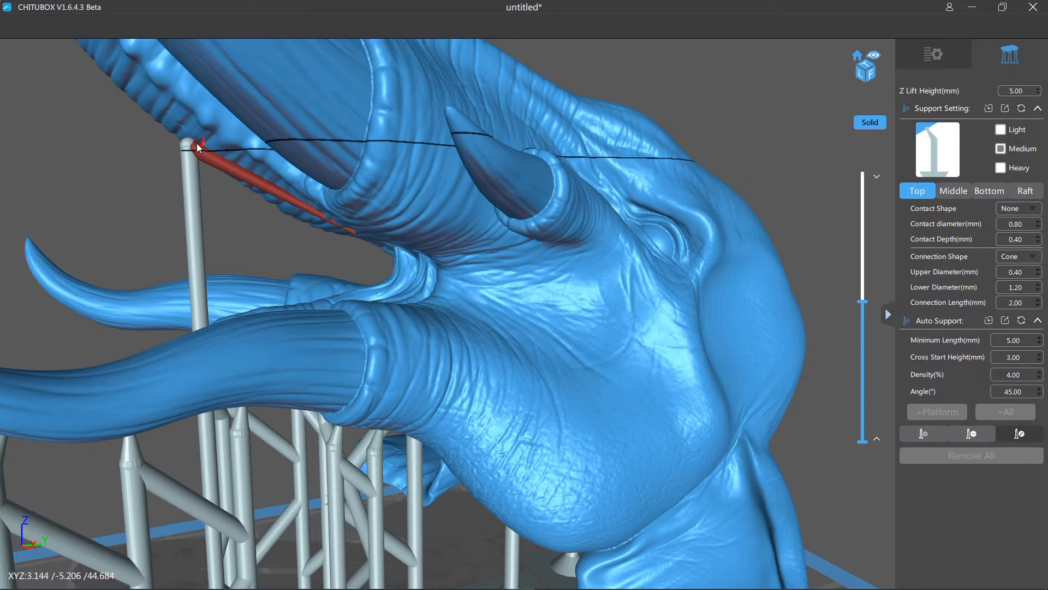
- Lower the edited support's upper joint below the overhang and shift its pillar inward, closer beneath the contact tip
drag(186, 145, 208, 286)
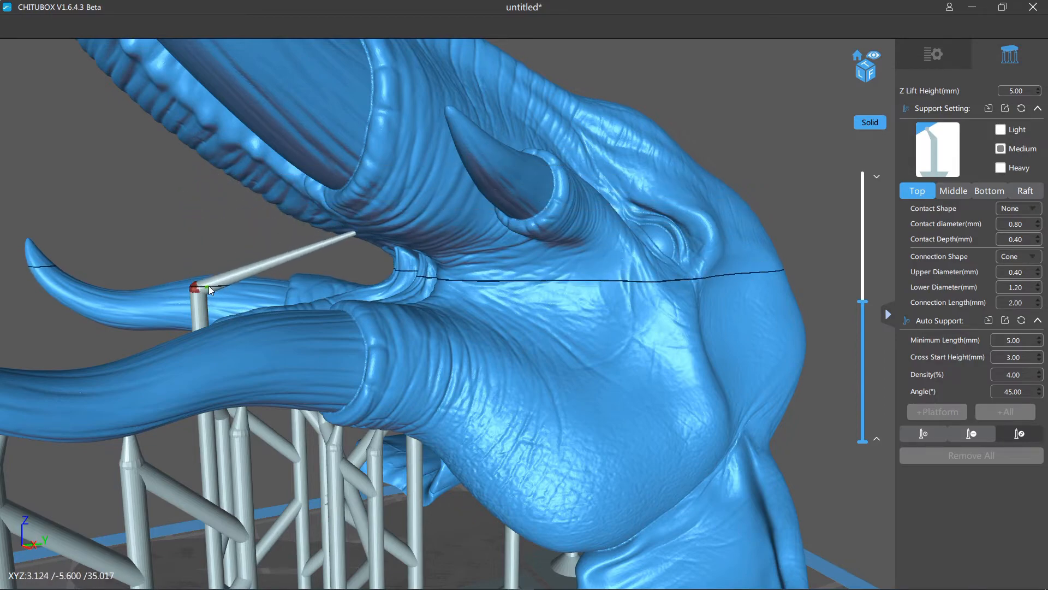
click(201, 313)
mouse_move(170, 320)
right_down()
mouse_move(244, 321)
mouse_move(172, 335)
right_up()
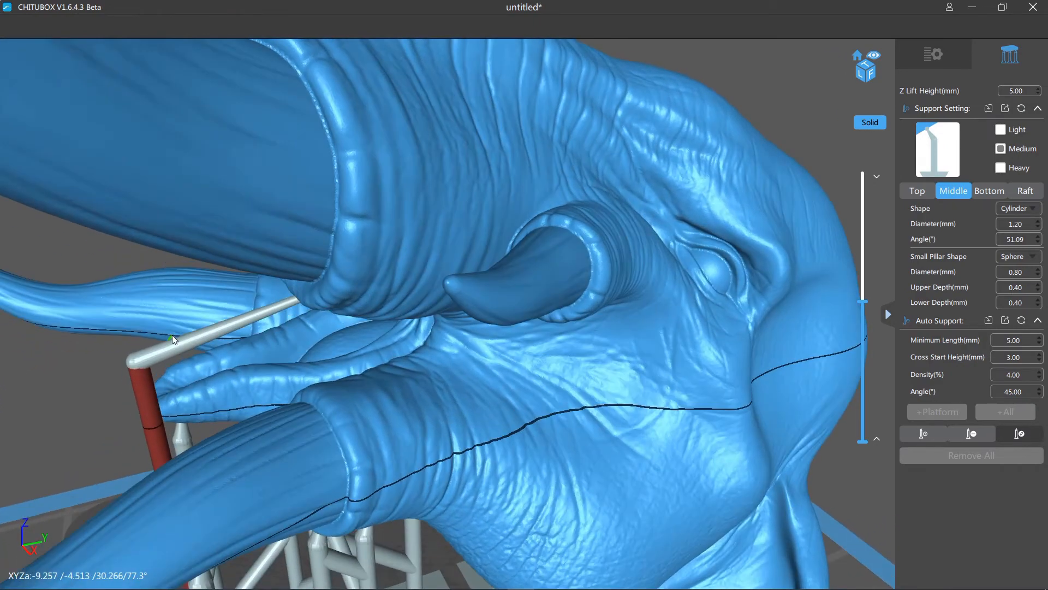
drag(157, 404, 270, 395)
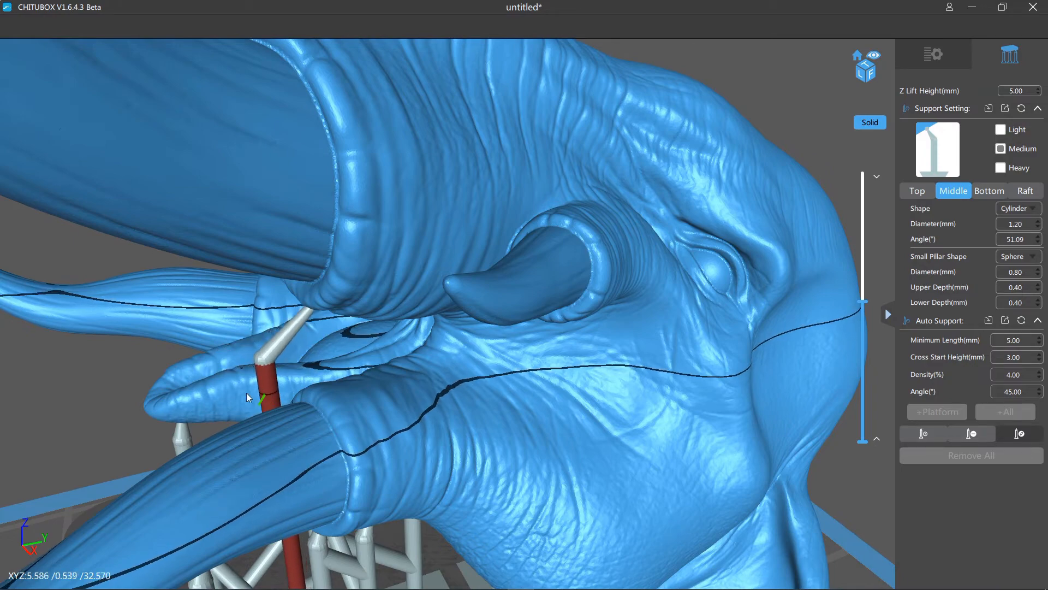
right_drag(204, 389, 314, 306)
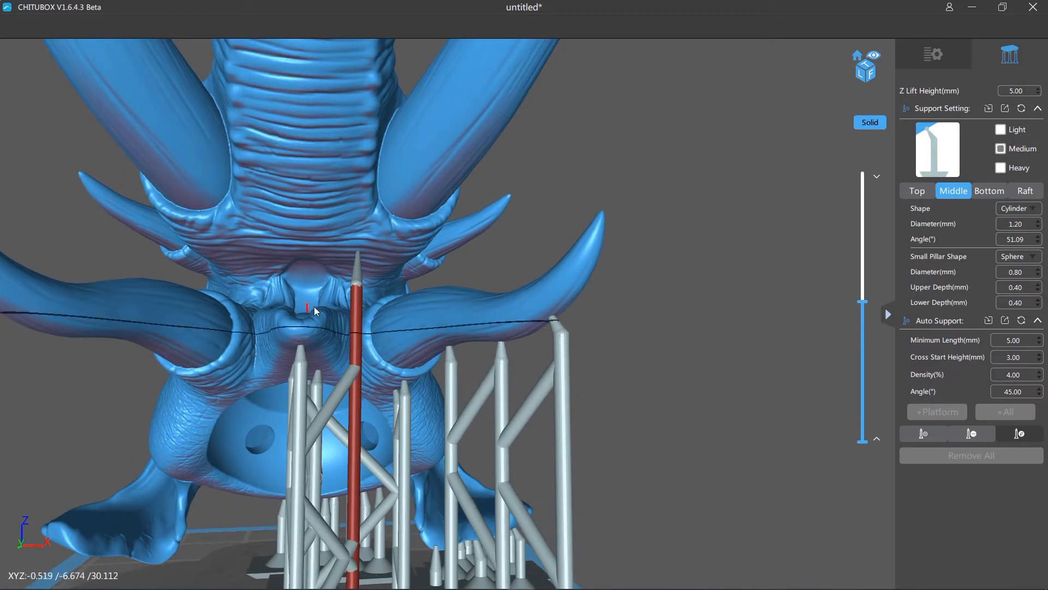
- Move the support's contact tip toward the centre of the overhang and adjust the pillar's position beside the mouth
click(356, 260)
drag(346, 254, 322, 261)
right_drag(322, 261, 225, 318)
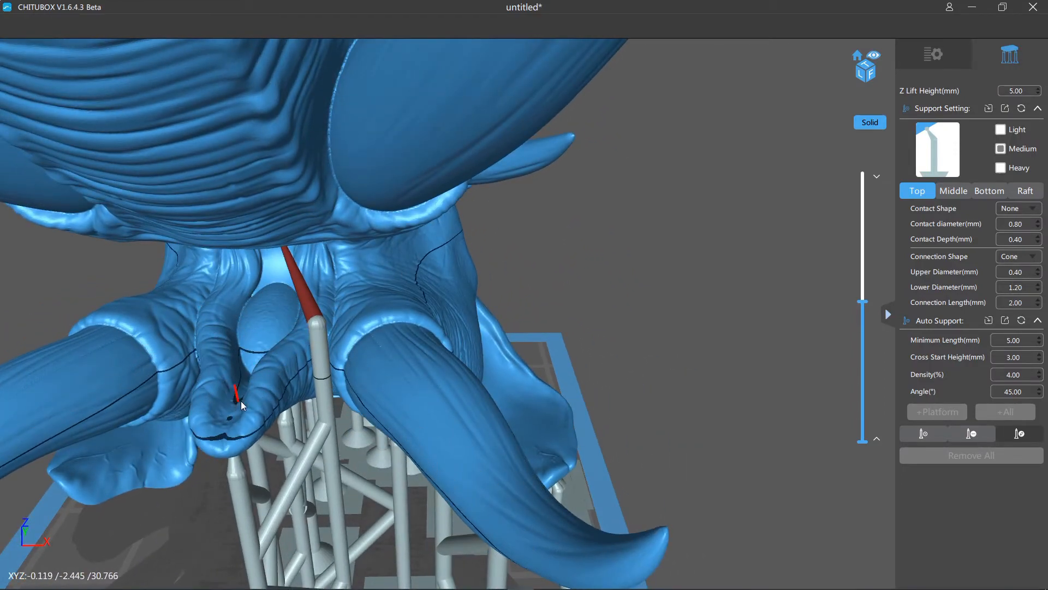
right_drag(241, 400, 323, 395)
click(320, 401)
drag(320, 402, 321, 416)
right_drag(321, 416, 296, 350)
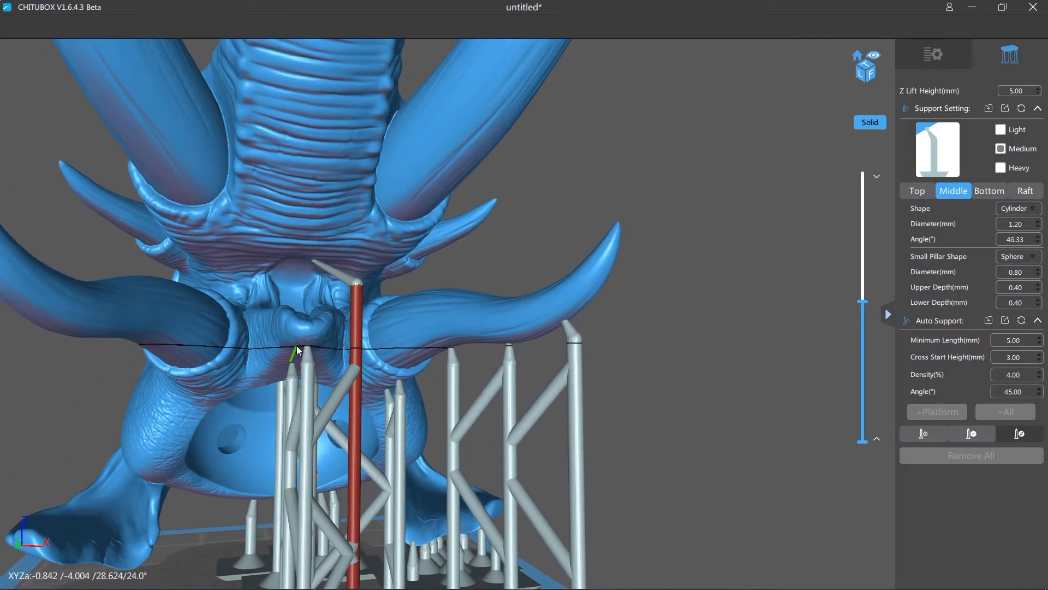
- Move the contact tip back along the overhang toward its pillar and check the support from several angles
click(318, 264)
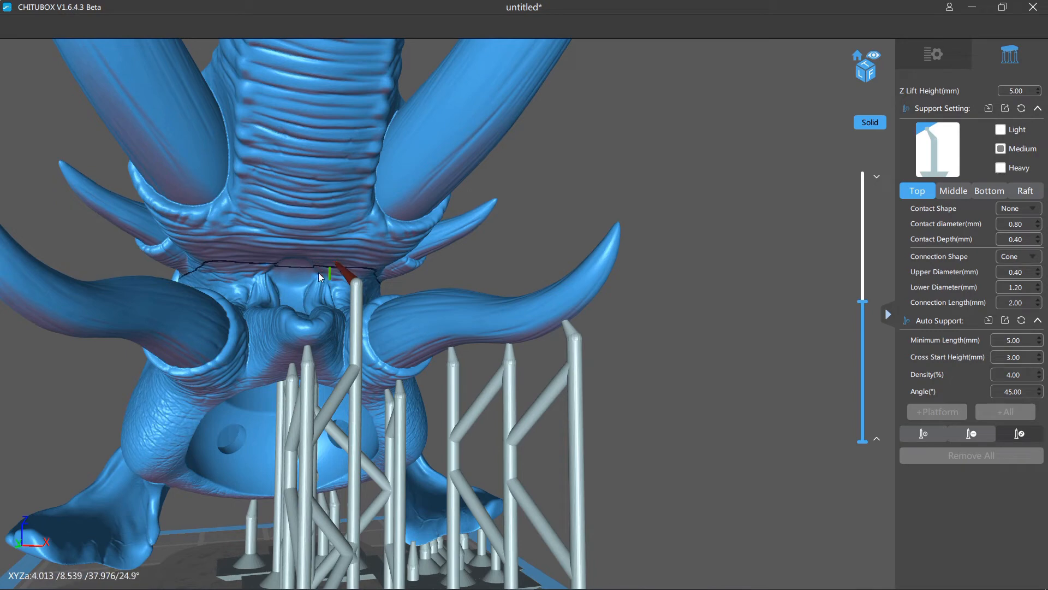
right_drag(318, 273, 306, 303)
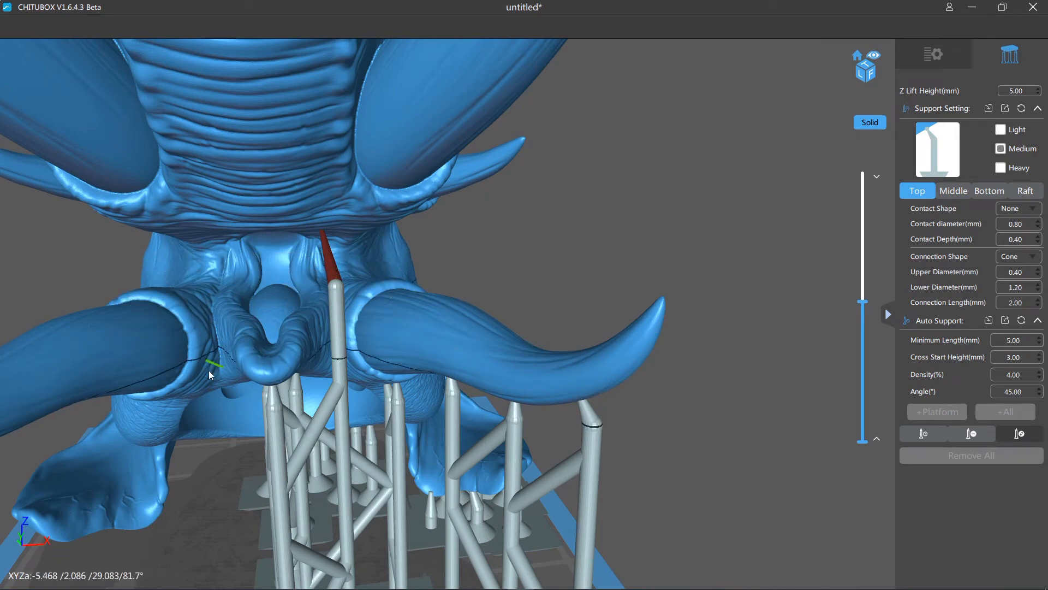
right_drag(228, 324, 586, 195)
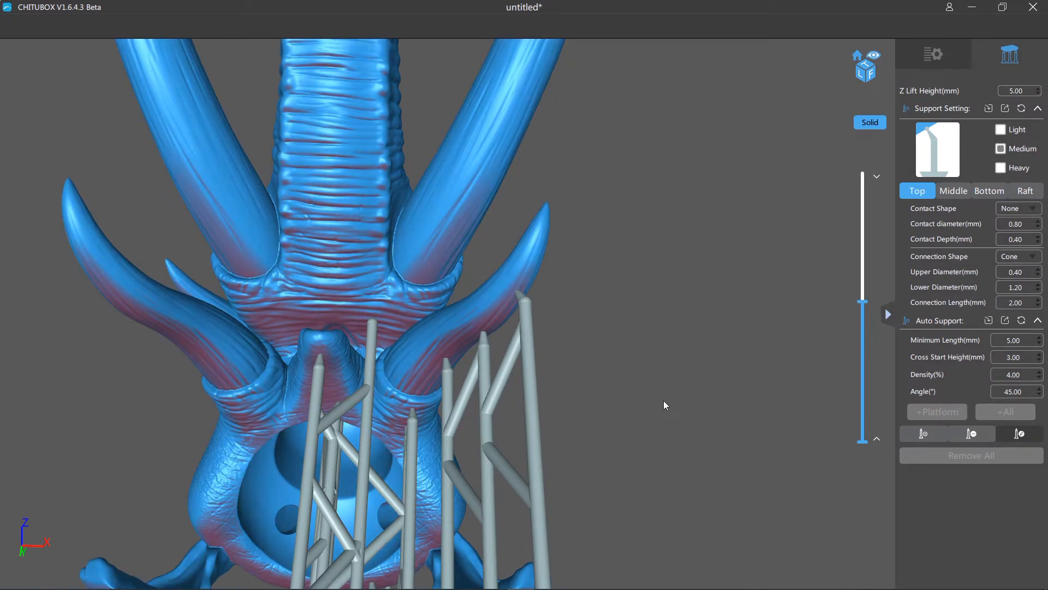
right_drag(680, 418, 800, 431)
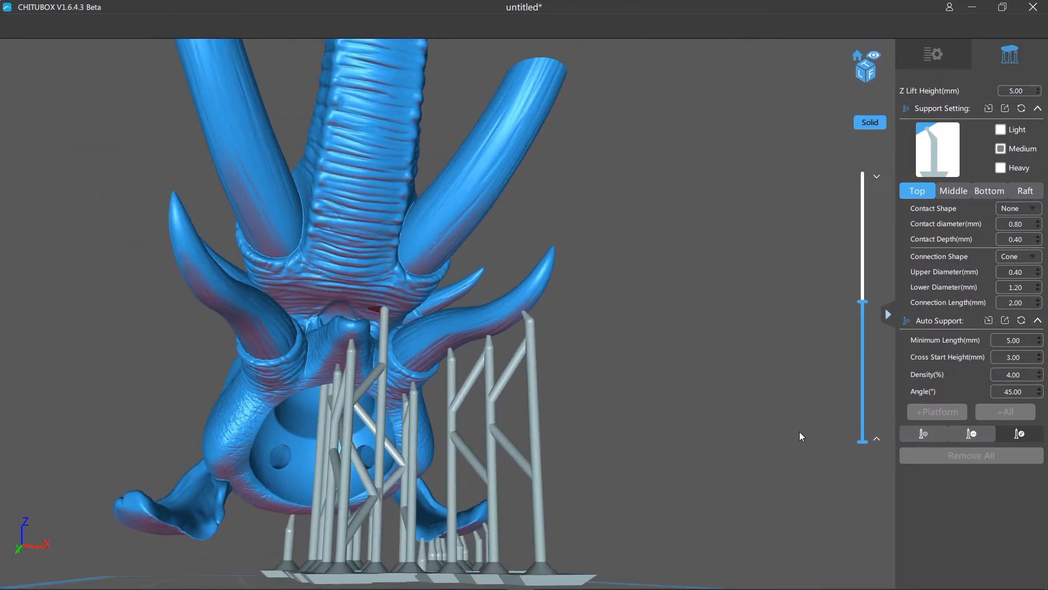
- Return to adding supports and lower the section to about 40.2 mm, exposing the base of the small side tusk
click(925, 436)
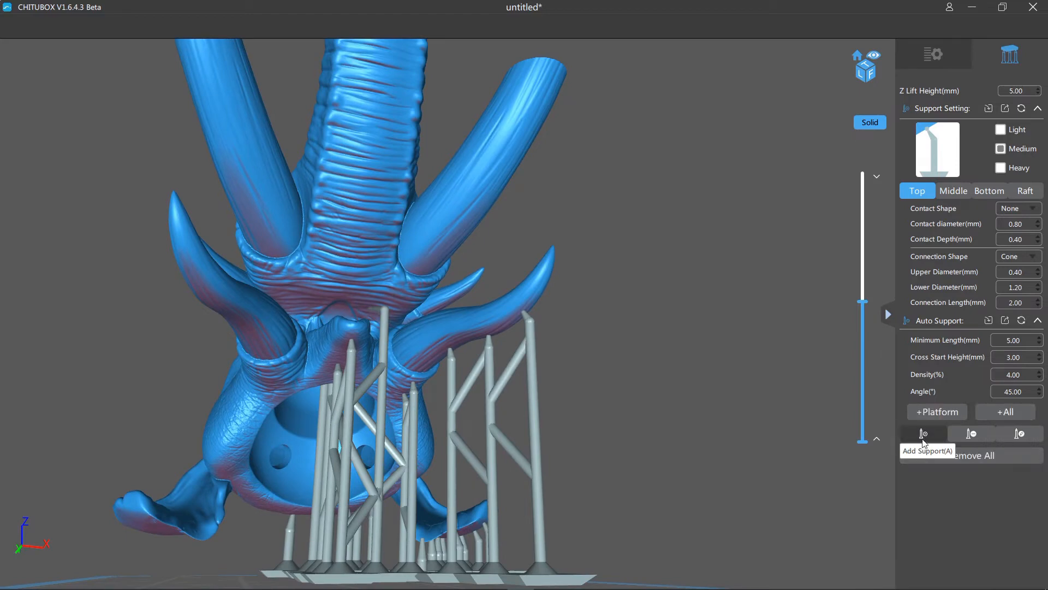
right_drag(735, 384, 712, 366)
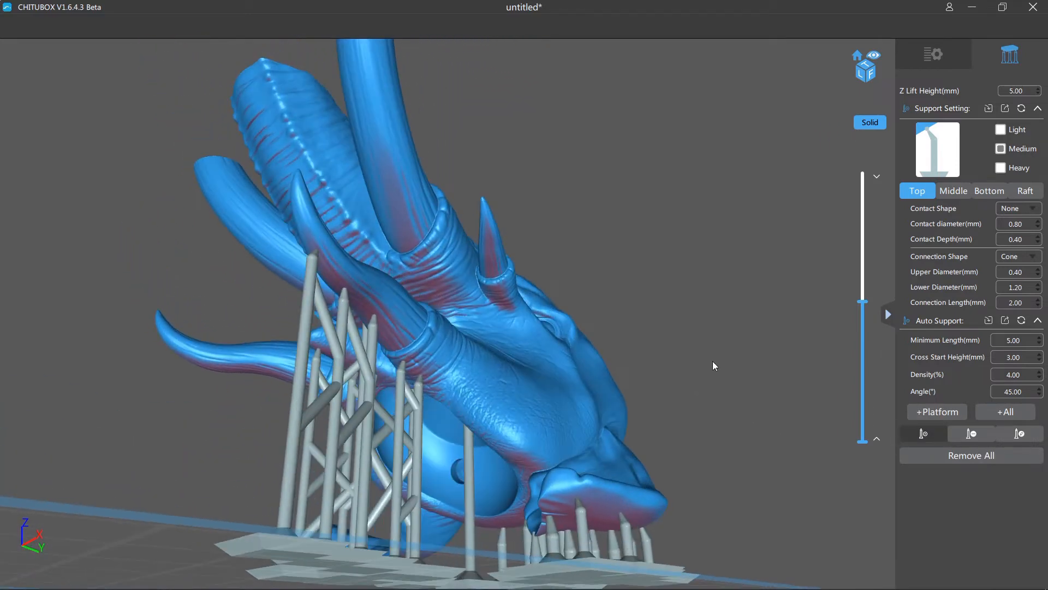
drag(861, 310, 868, 362)
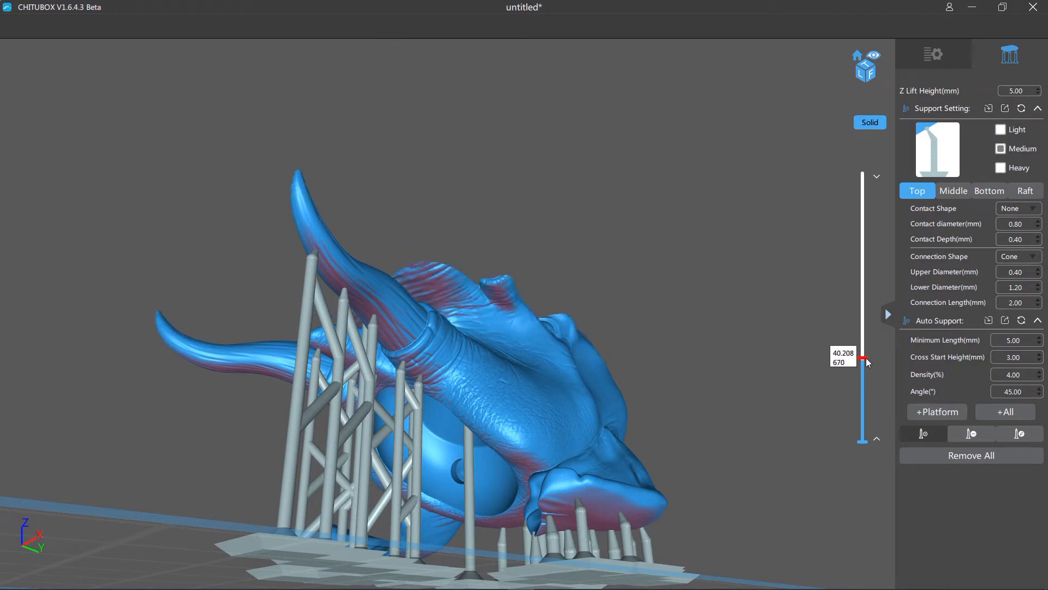
right_drag(819, 385, 765, 380)
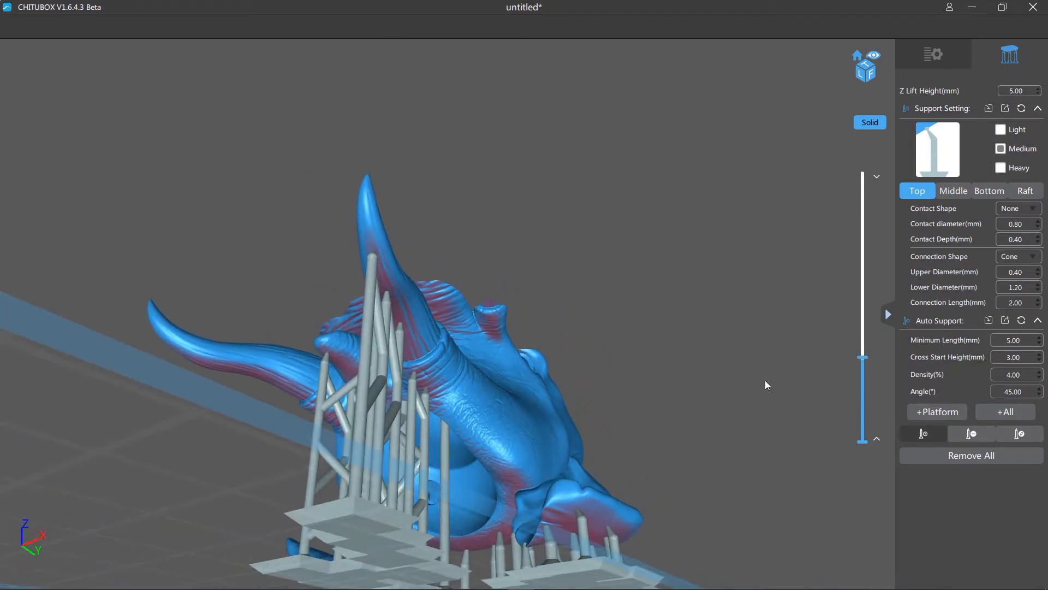
- Try a medium support under the base of the small side tusk and undo it
right_drag(557, 349, 666, 392)
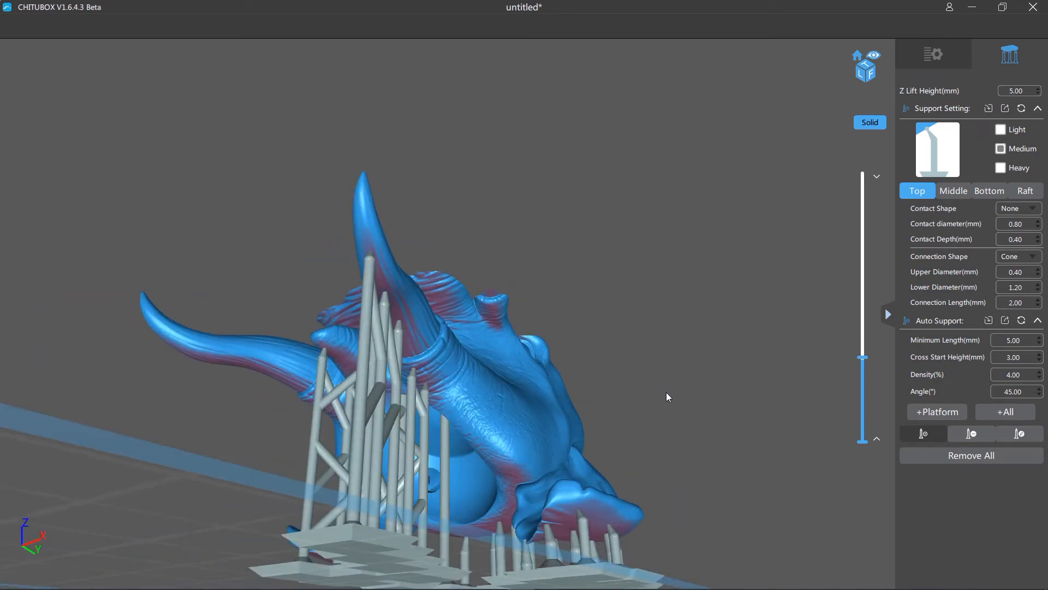
click(493, 306)
right_drag(493, 307, 511, 371)
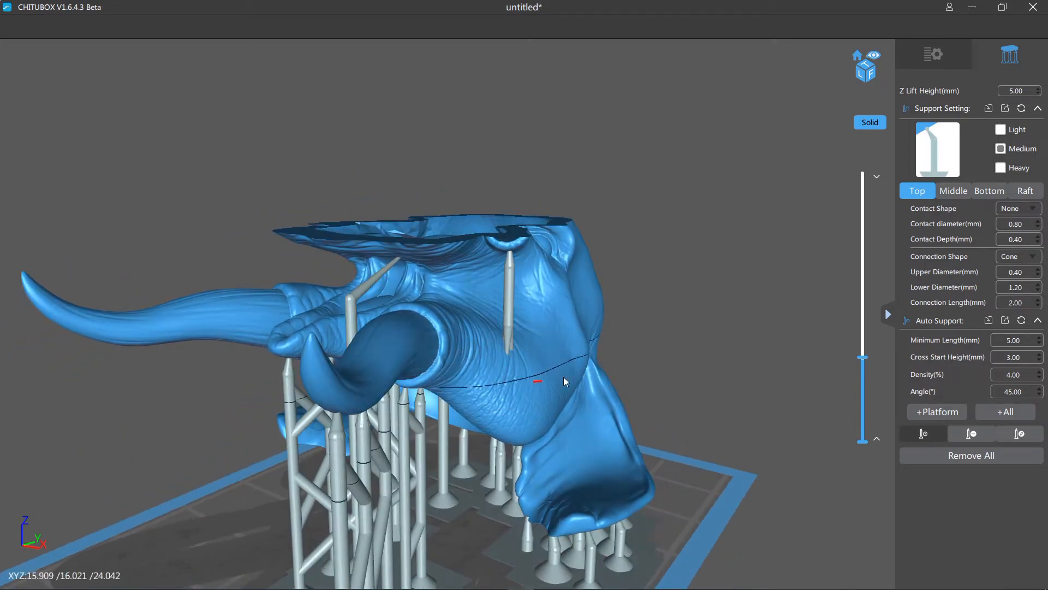
key(ctrl+z)
right_drag(701, 344, 690, 317)
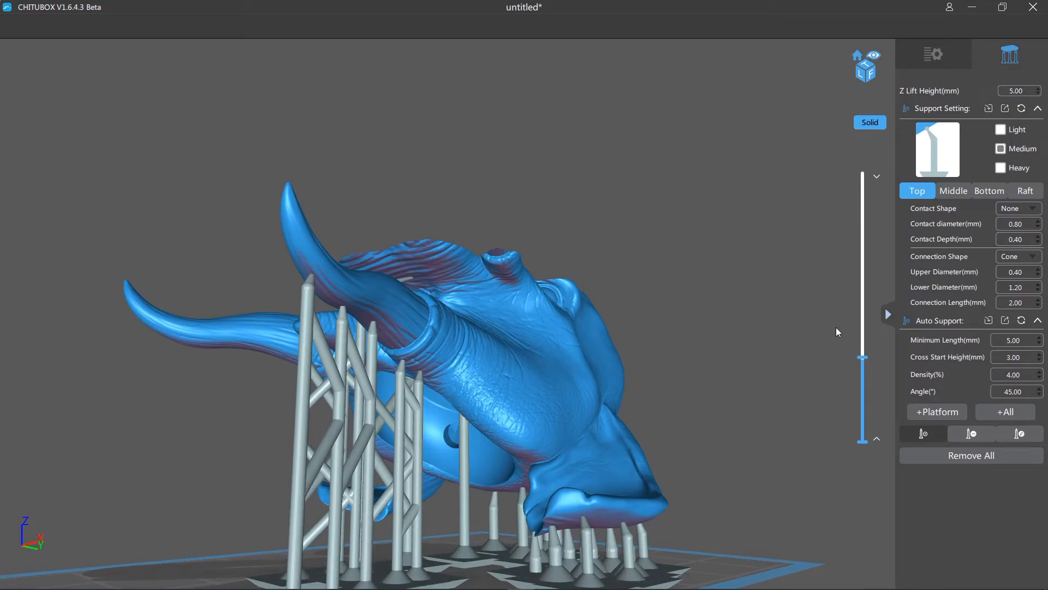
- Raise the section to about 59.8 mm and add a medium support at the base of the small side tusk
drag(864, 359, 864, 319)
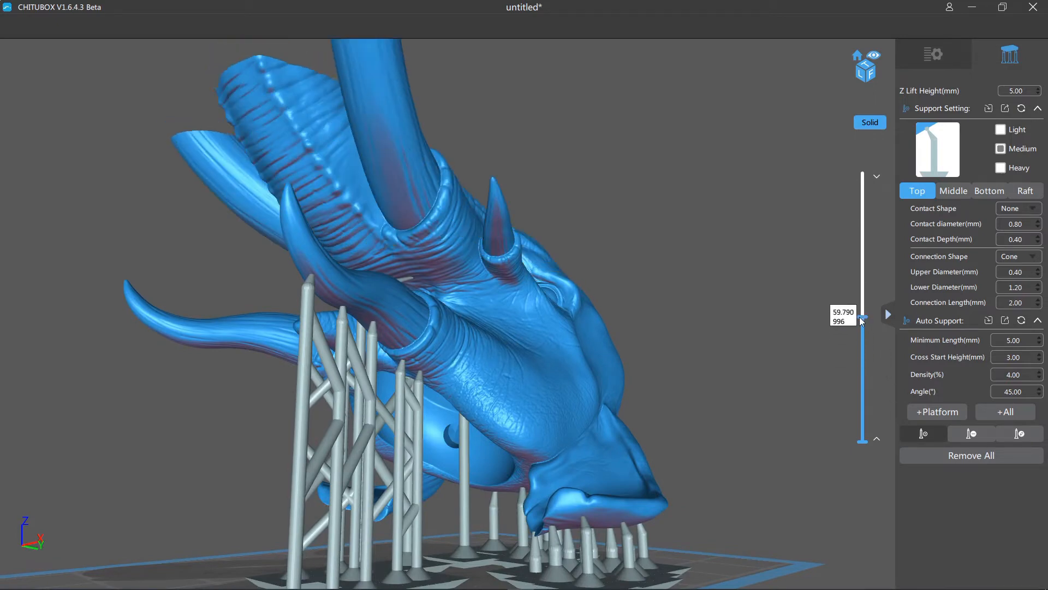
mouse_move(751, 315)
right_down()
mouse_move(739, 329)
mouse_move(748, 332)
right_up()
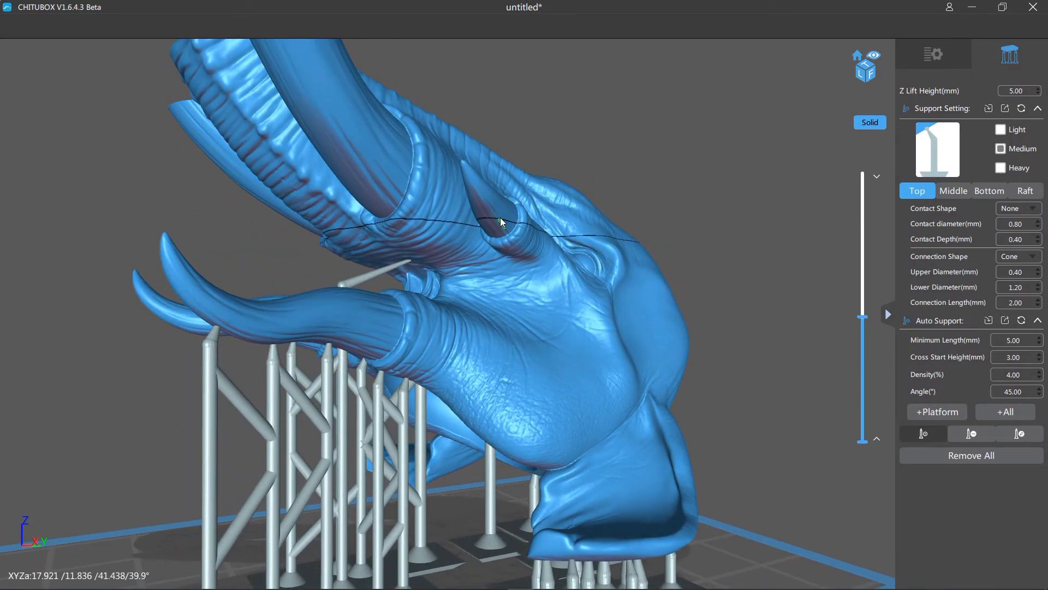
click(507, 215)
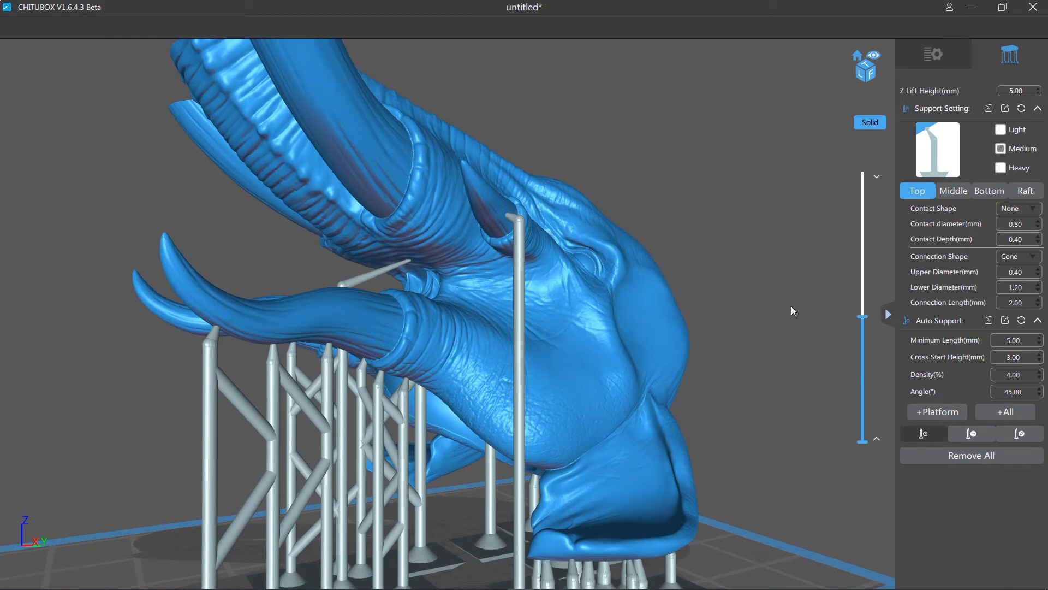
- Lower the top of the new support's pillar and move its contact tip beneath the rim of the small tusk's socket
click(1019, 434)
drag(804, 387, 816, 382)
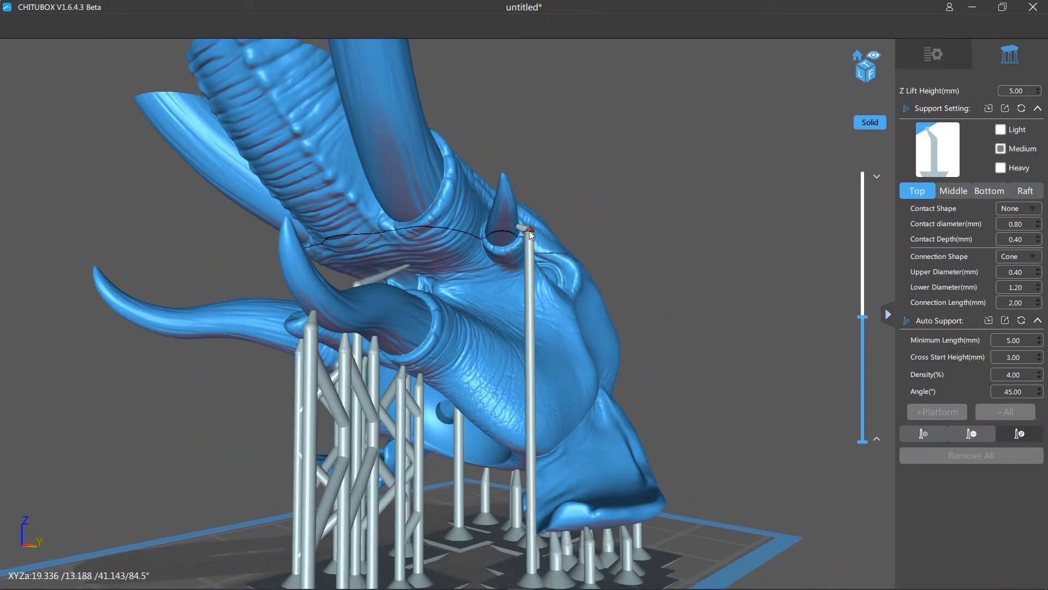
drag(529, 231, 527, 279)
right_drag(718, 284, 689, 251)
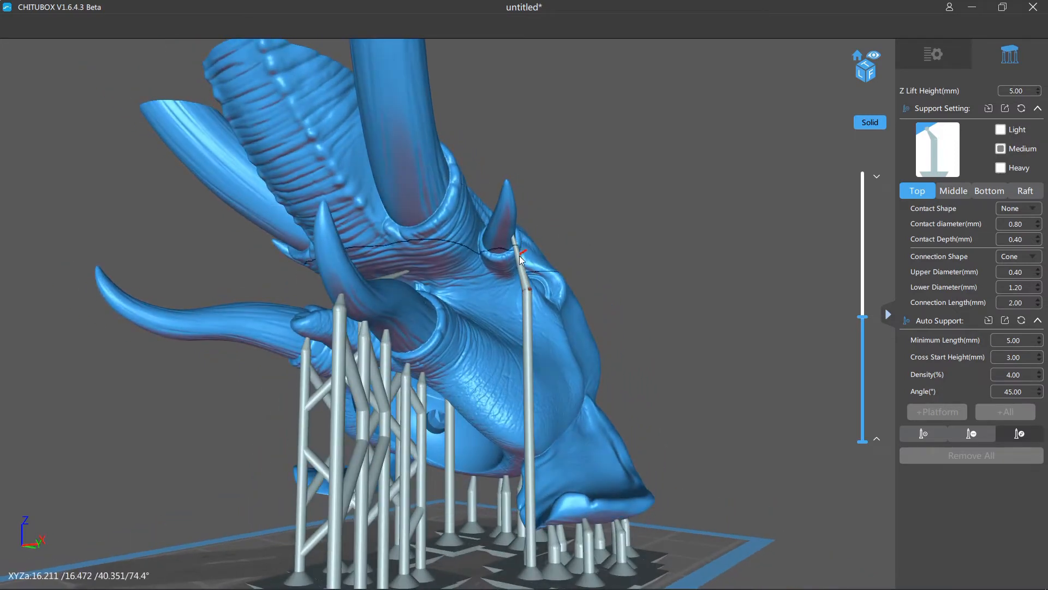
scroll(549, 211, up, 5)
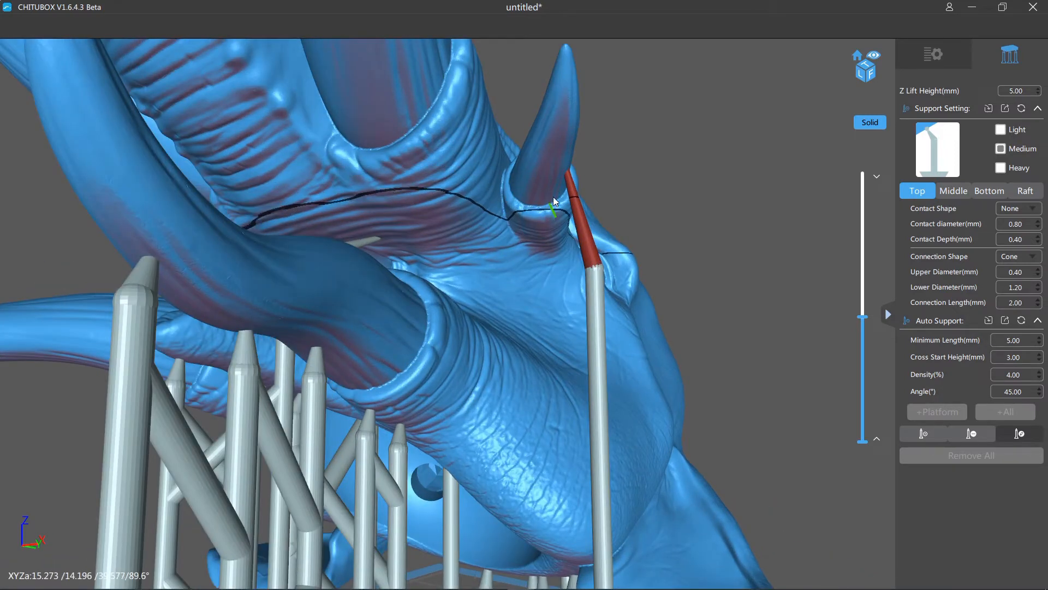
drag(569, 176, 552, 229)
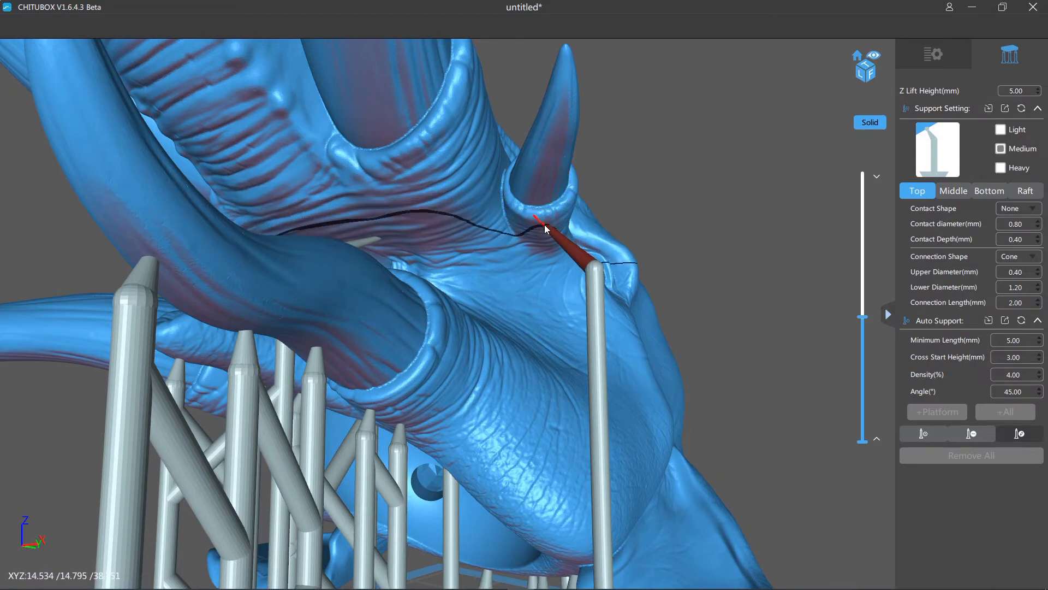
right_drag(544, 225, 614, 344)
scroll(596, 359, down, 10)
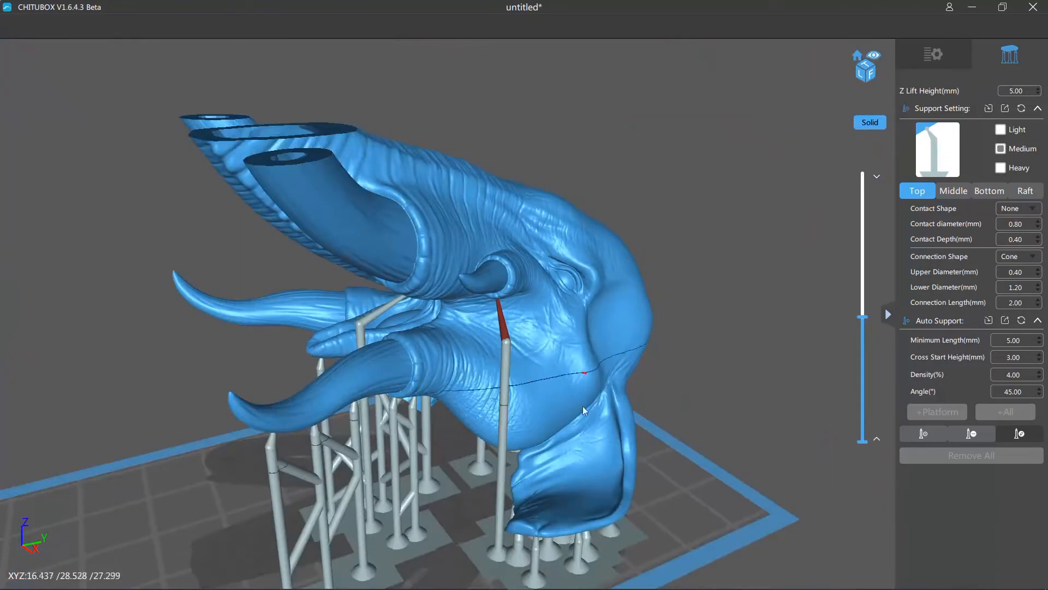
- Shift the base of the pillar under the small tusk slightly and check the support from several angles
right_drag(582, 405, 476, 454)
click(287, 453)
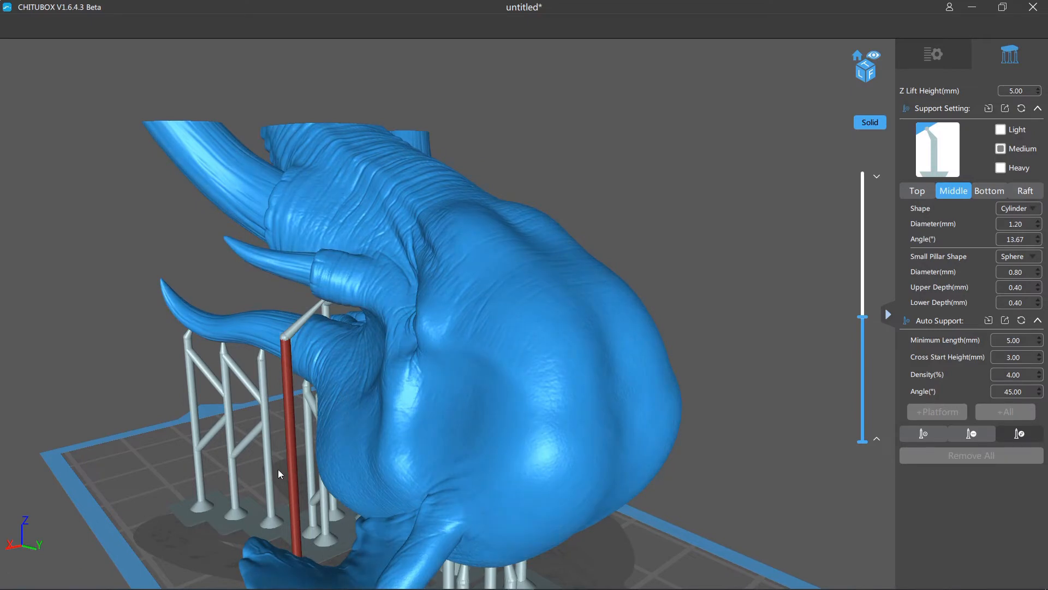
scroll(297, 490, up, 2)
scroll(297, 487, down, 1)
right_drag(297, 487, 360, 493)
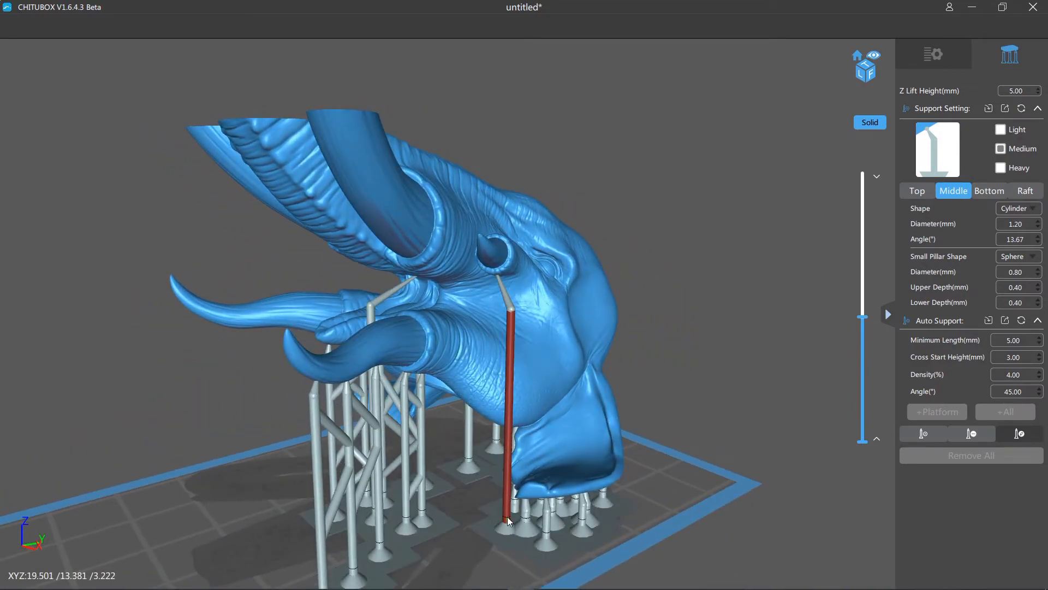
drag(507, 516, 494, 518)
right_drag(494, 518, 682, 425)
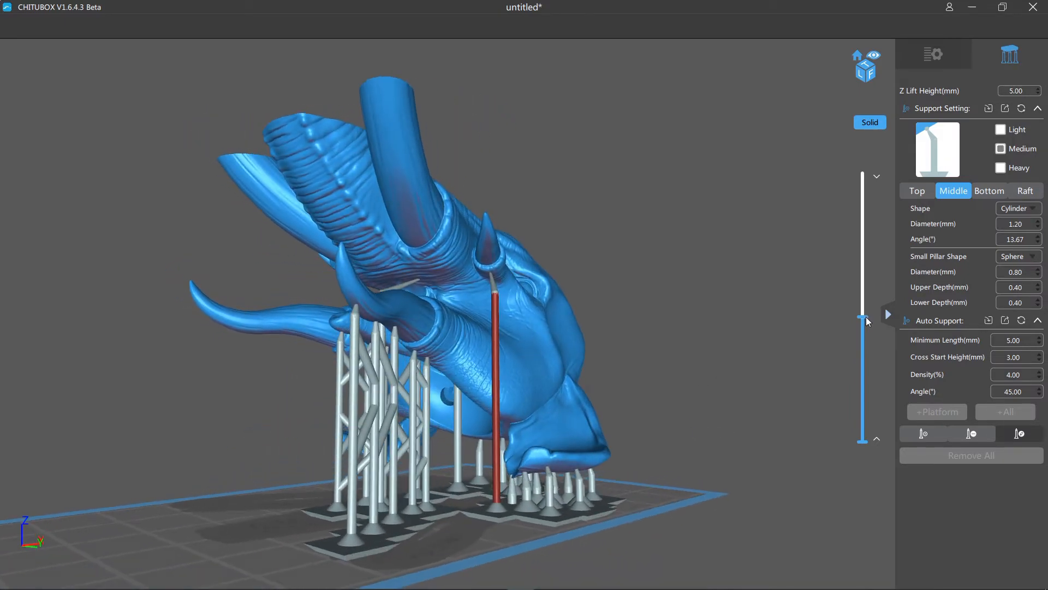
- Lower the section slightly while keeping the underside of the large upper tusk's base exposed
drag(867, 320, 864, 336)
right_drag(811, 345, 723, 368)
drag(862, 350, 857, 328)
right_drag(740, 314, 746, 292)
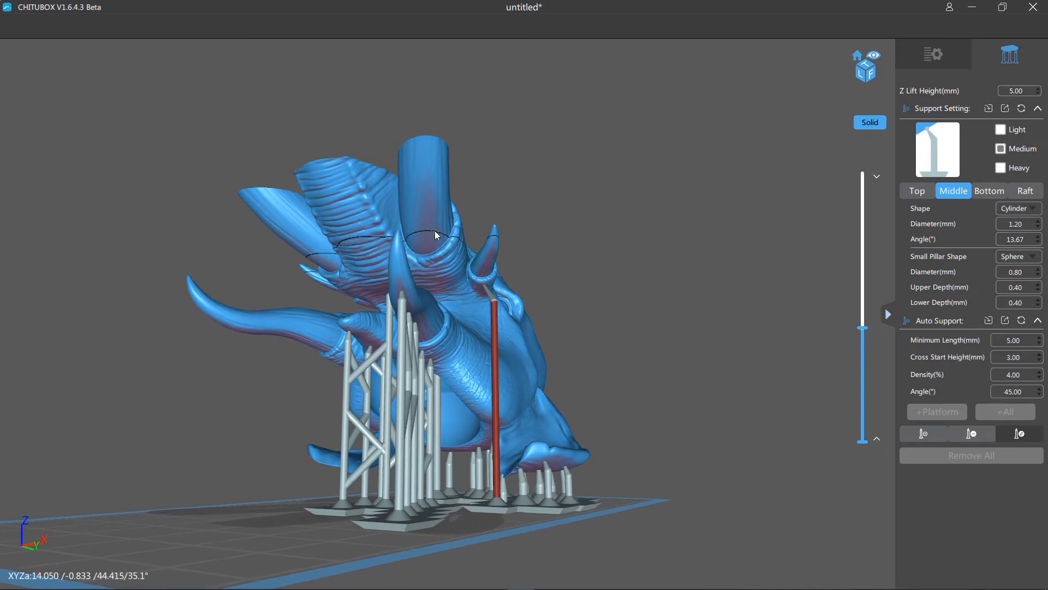
- Return to adding supports and try a medium support under the base of the large upper tusk
click(924, 436)
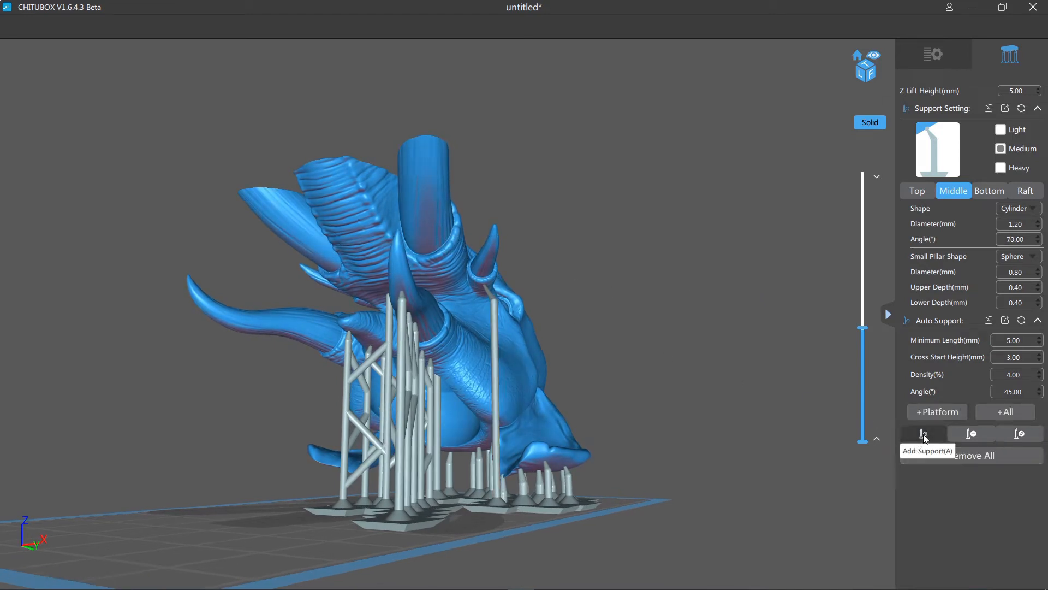
click(428, 228)
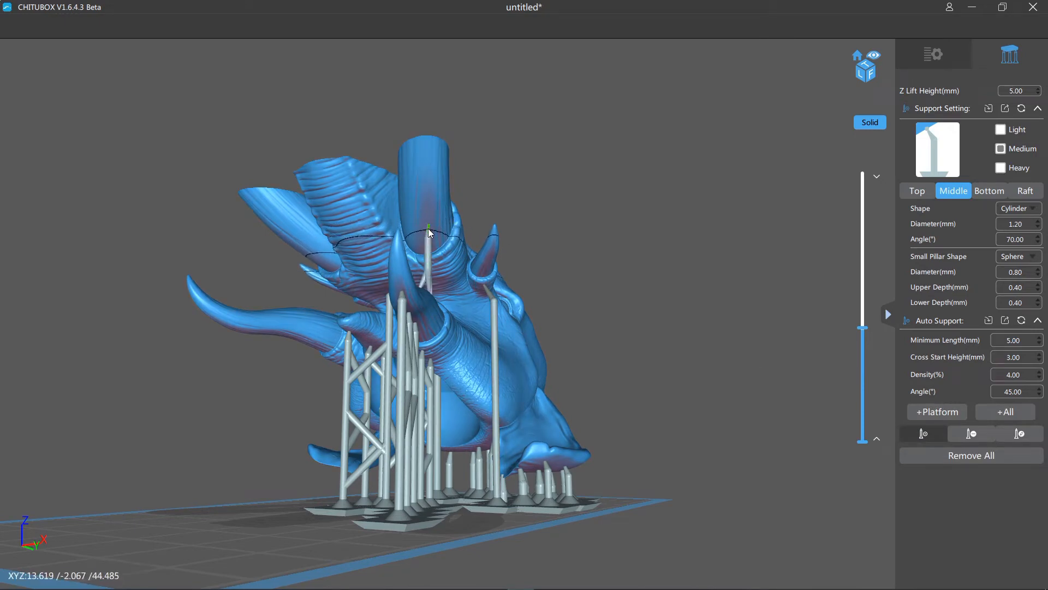
right_drag(462, 222, 544, 251)
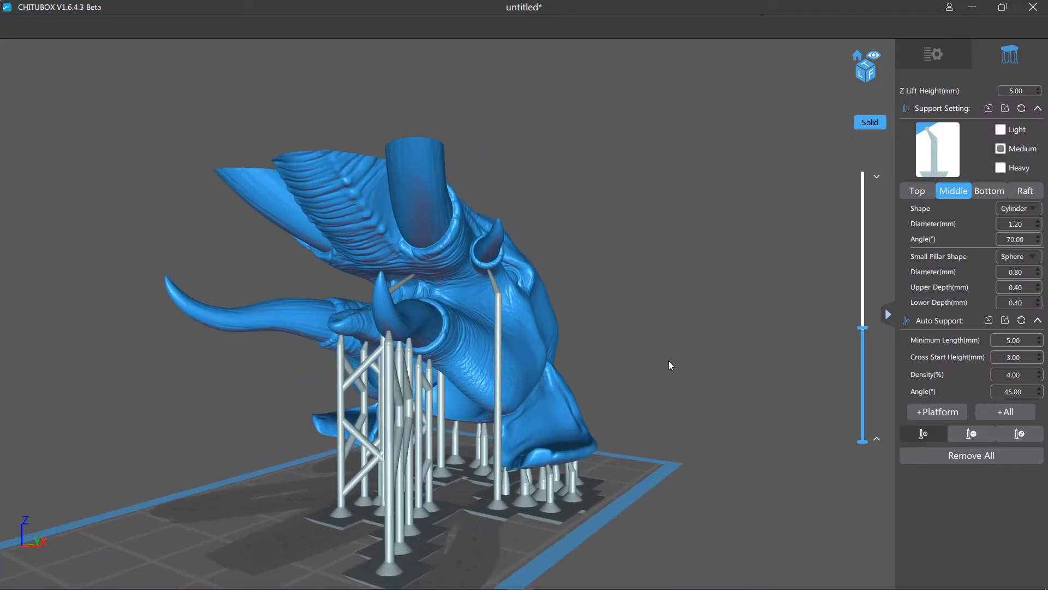
- Add a medium support at the side of the large upper tusk near its base
right_drag(669, 360, 724, 365)
scroll(734, 354, up, 3)
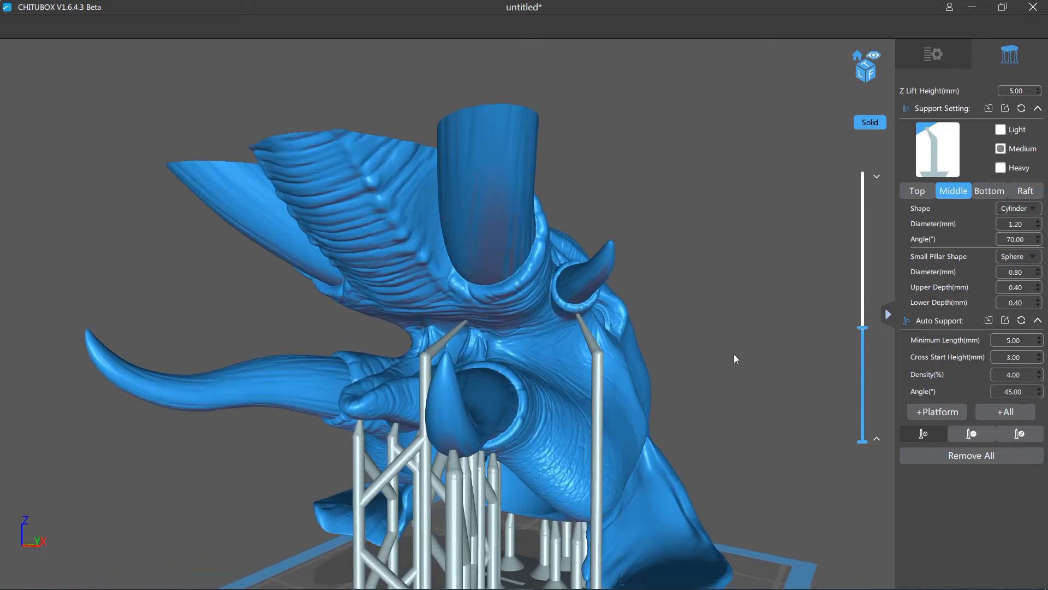
scroll(749, 359, up, 4)
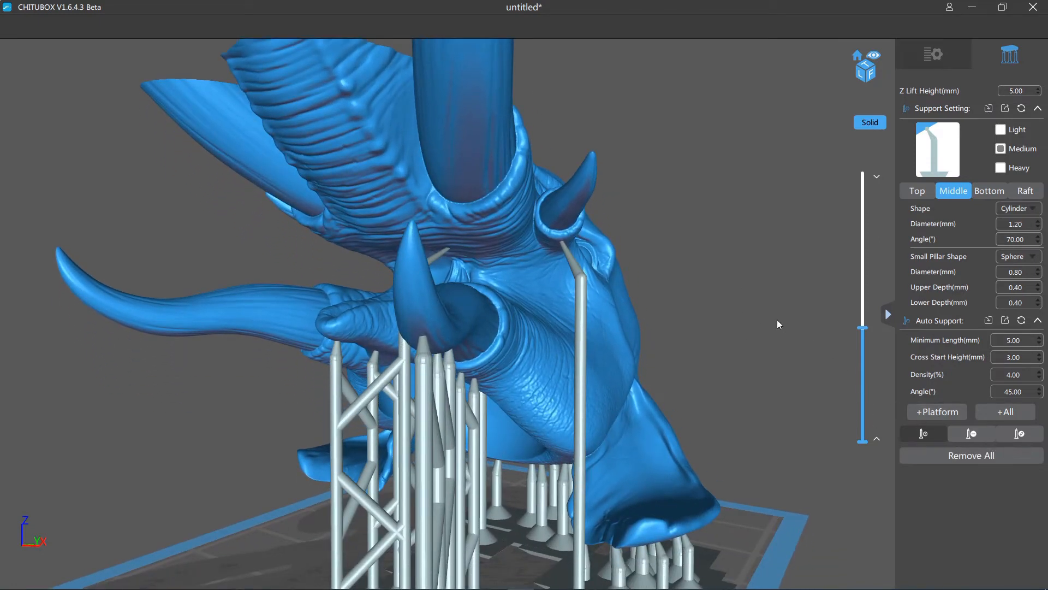
right_drag(777, 319, 744, 321)
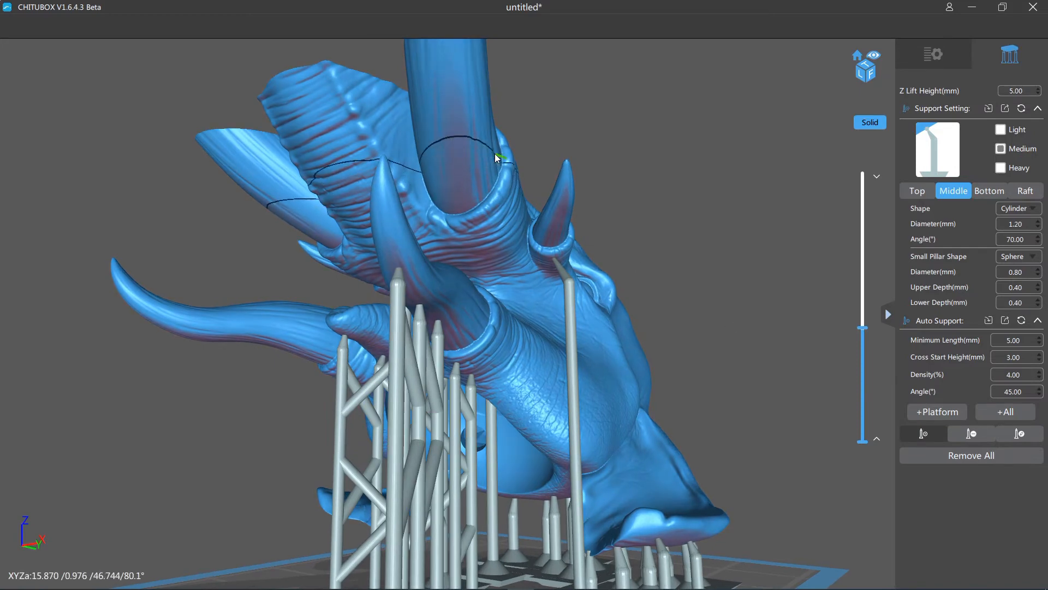
click(489, 155)
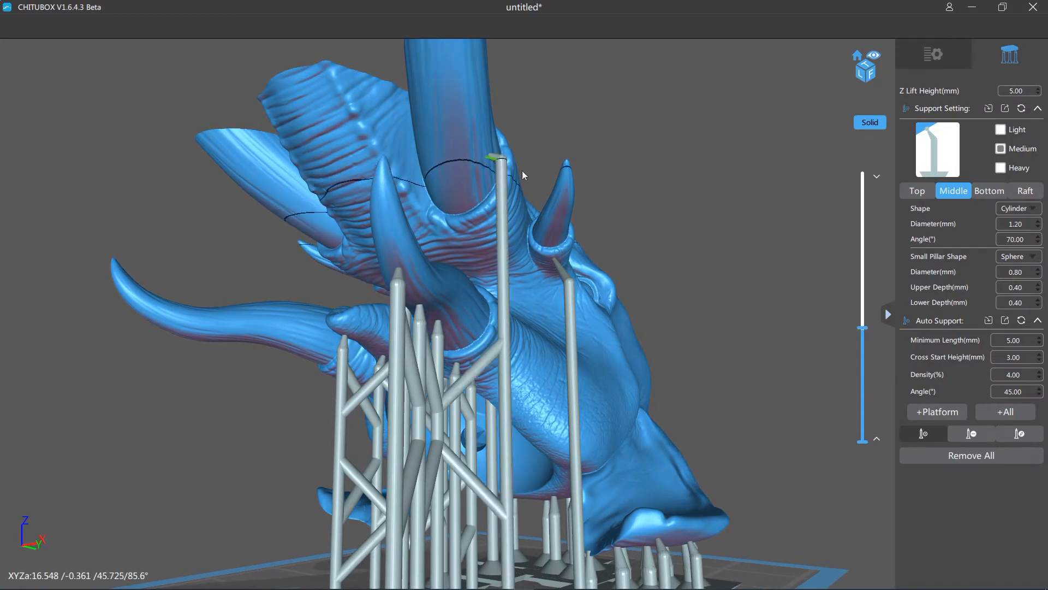
- Move the support's contact tip to the centre of the large tusk's underside and lower the top of its pillar
click(1018, 437)
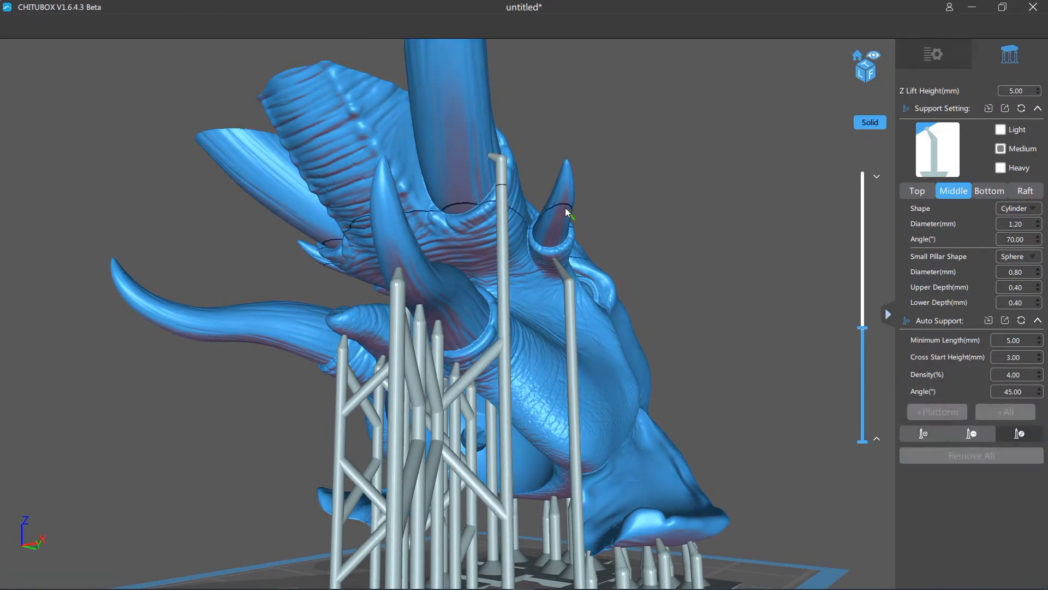
click(492, 161)
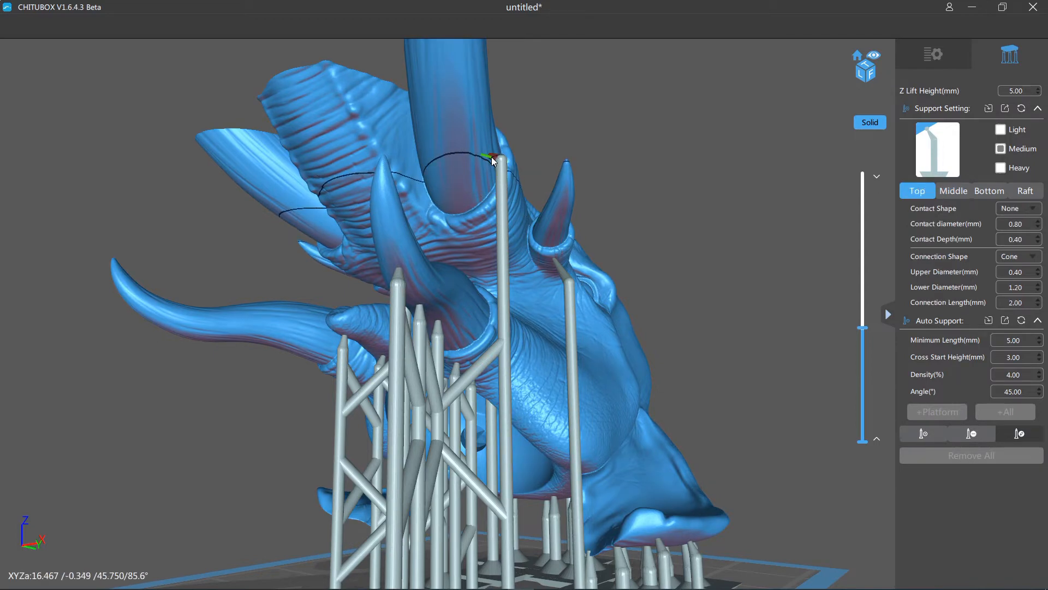
drag(476, 177, 458, 187)
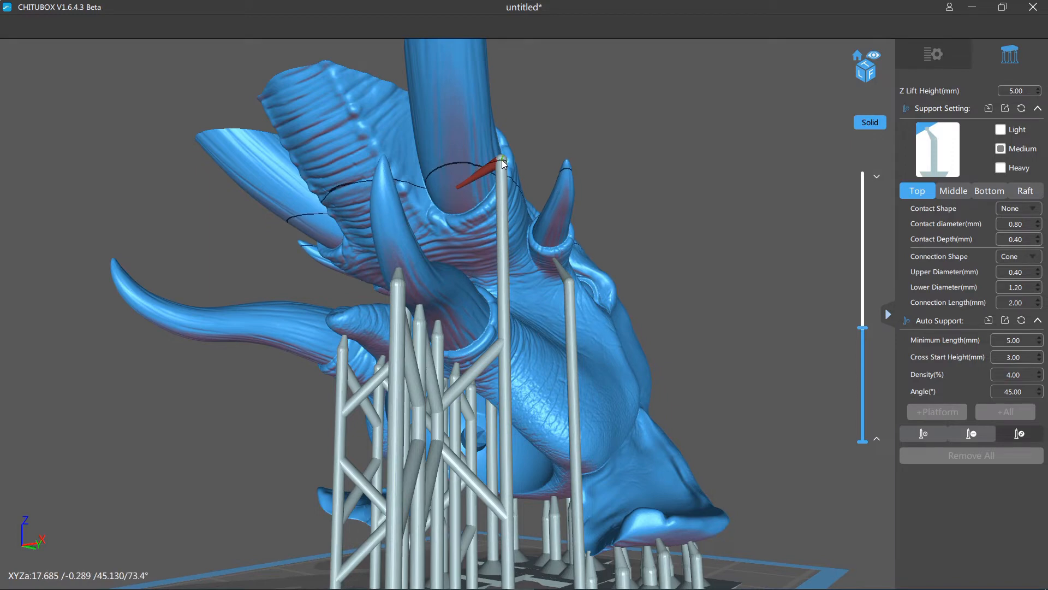
drag(502, 160, 497, 223)
right_drag(725, 244, 693, 289)
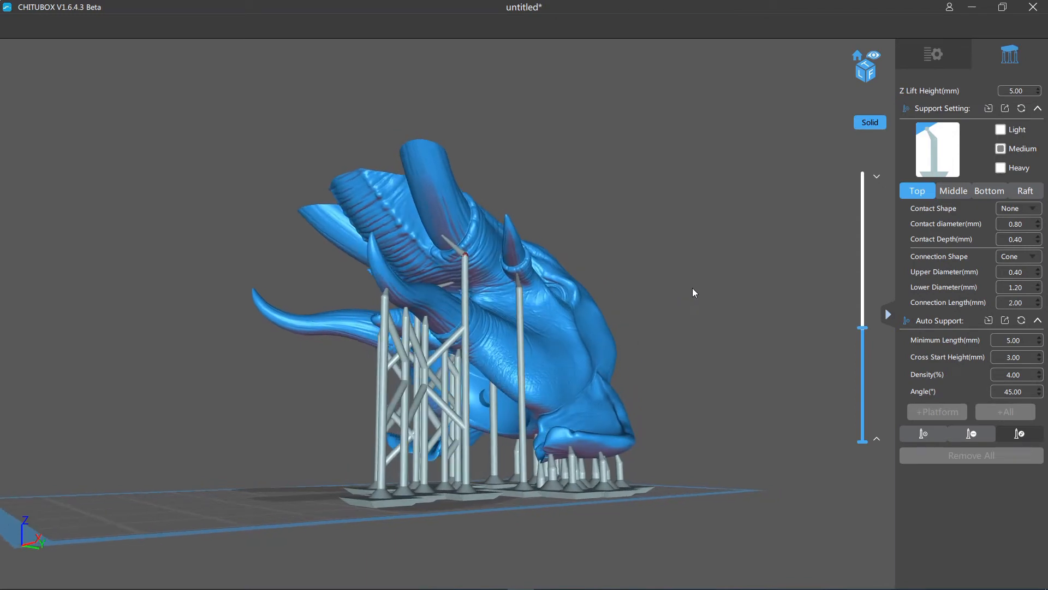
scroll(692, 293, up, 3)
scroll(701, 225, down, 1)
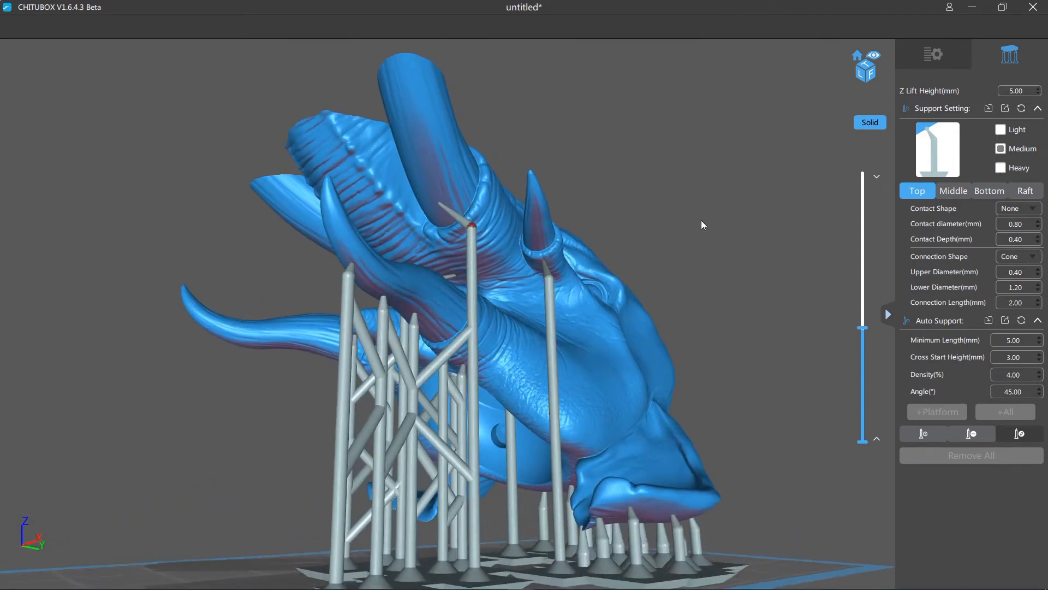
right_drag(701, 222, 711, 217)
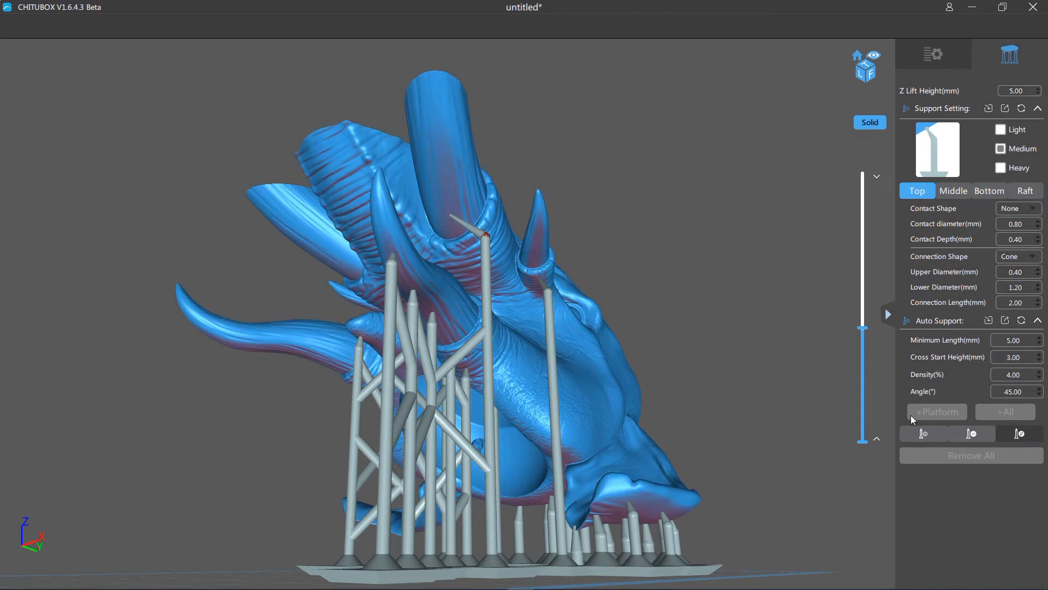
- Add a second medium support under the small side tusk, just in front of its socket
click(922, 440)
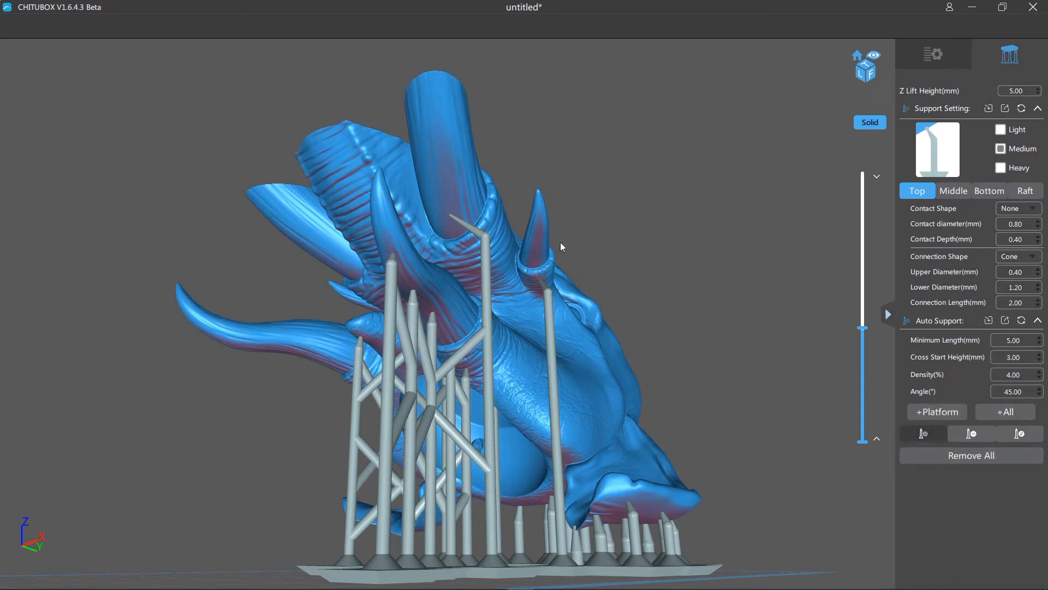
click(537, 247)
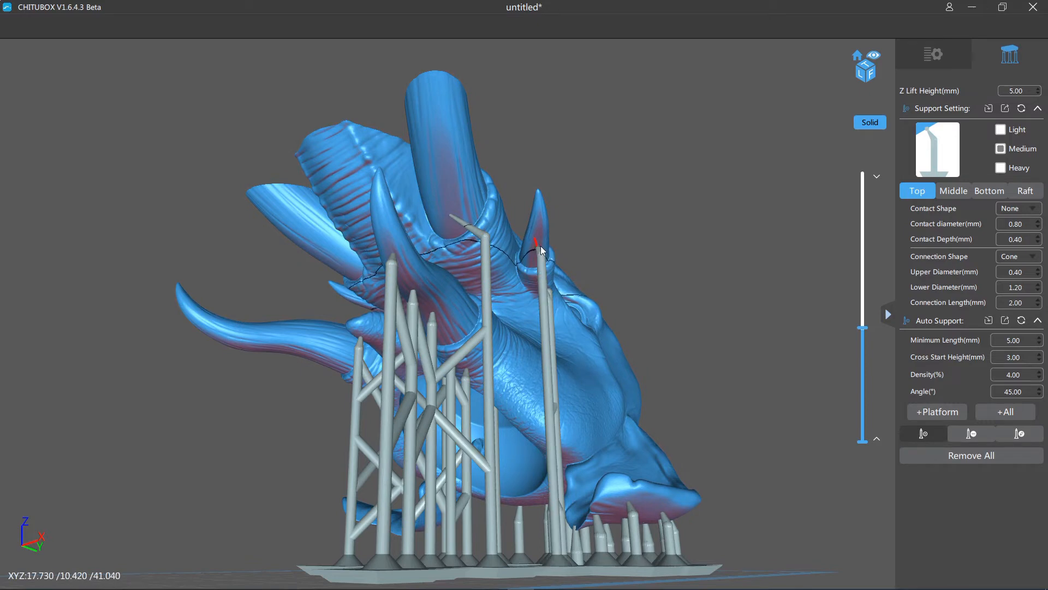
right_drag(541, 246, 759, 267)
right_drag(676, 267, 673, 270)
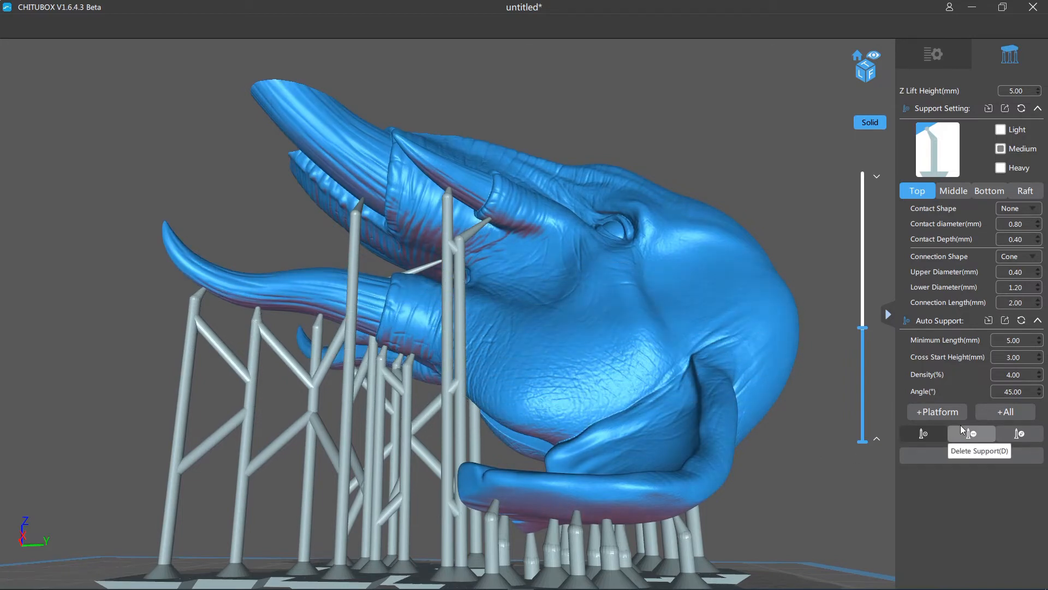
- Move the second small-tusk support's pillar slightly away from the neighbouring pillar
click(1019, 434)
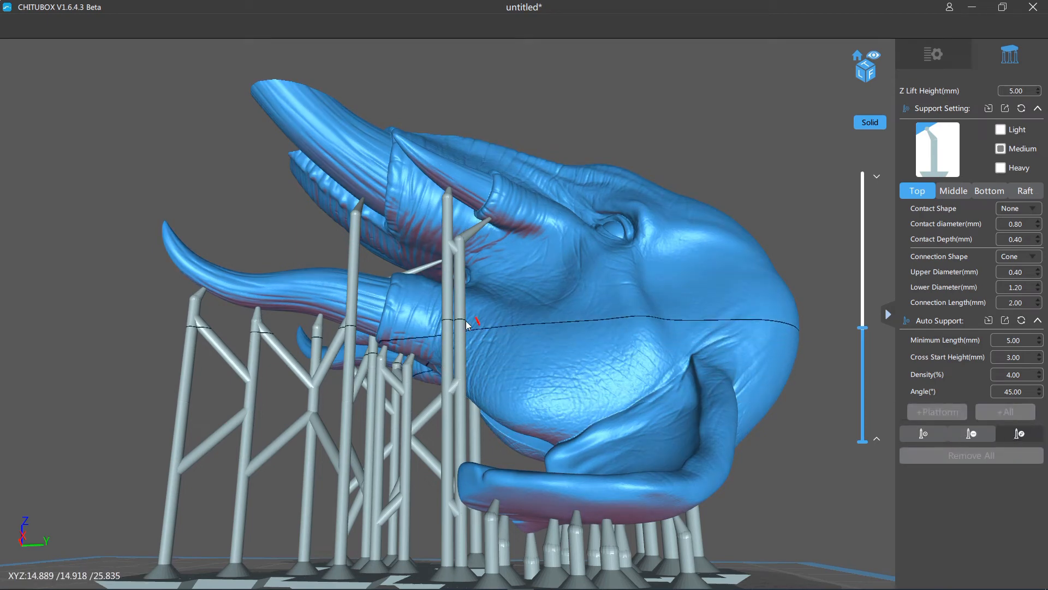
click(443, 316)
drag(442, 315, 433, 315)
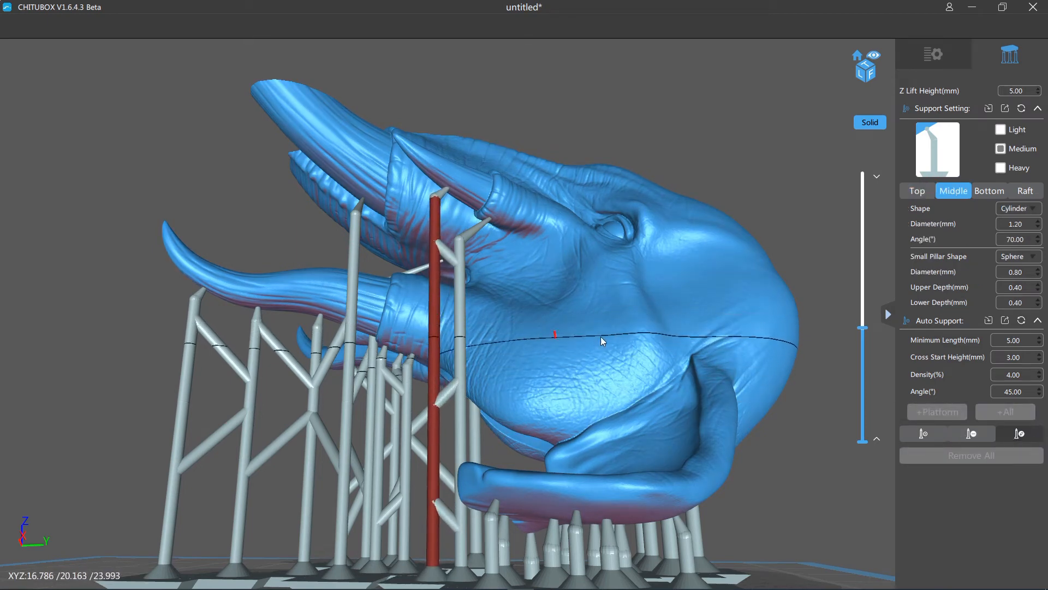
- Return to adding supports and place another medium support under the small side tusk, closer to its point
click(923, 433)
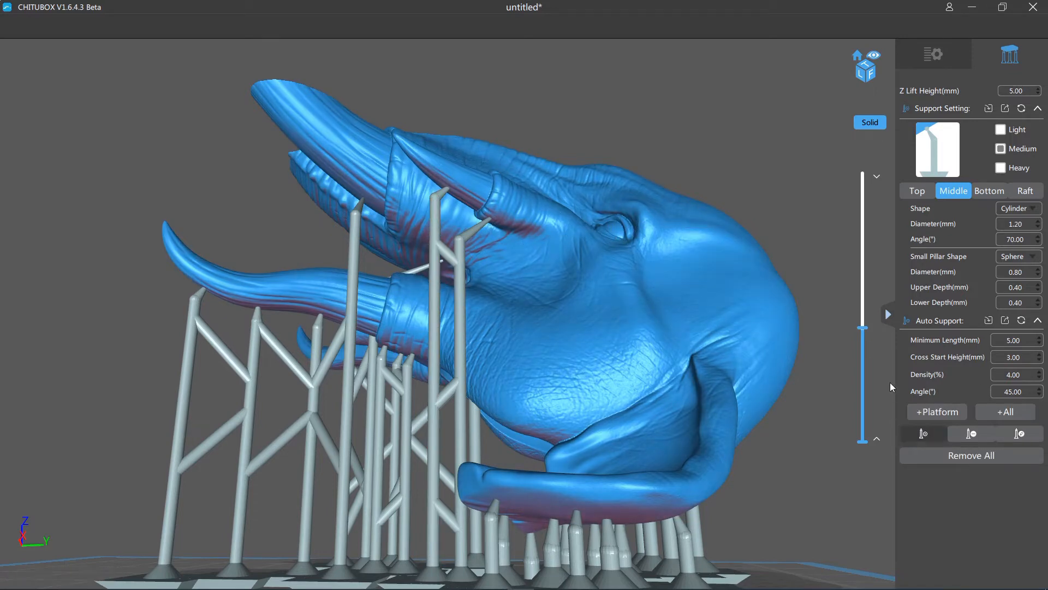
mouse_move(679, 142)
right_down()
mouse_move(702, 135)
mouse_move(670, 132)
right_up()
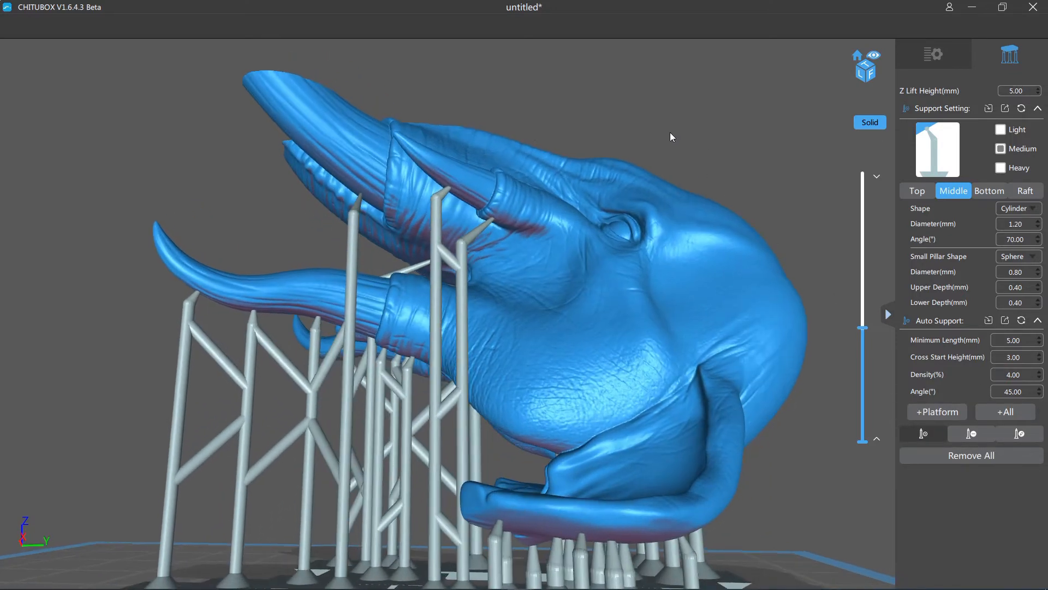
right_drag(414, 156, 548, 230)
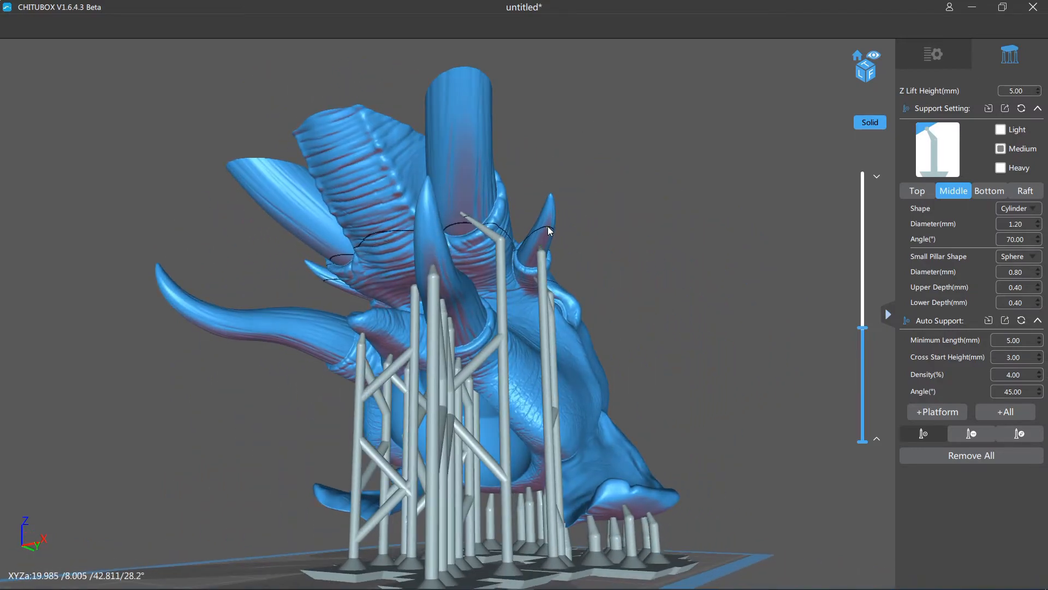
right_drag(561, 222, 476, 199)
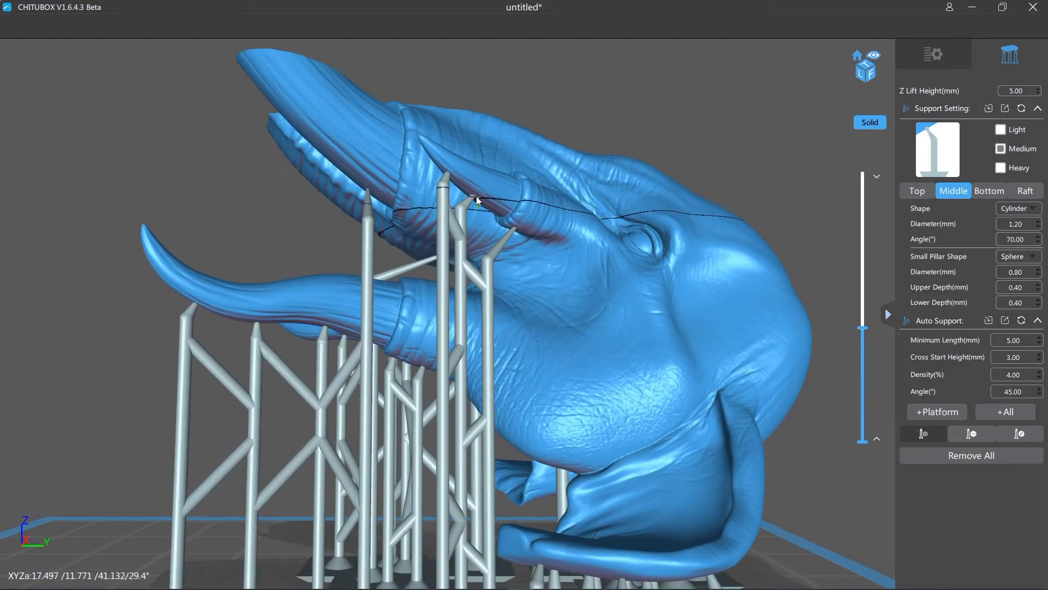
scroll(669, 236, up, 10)
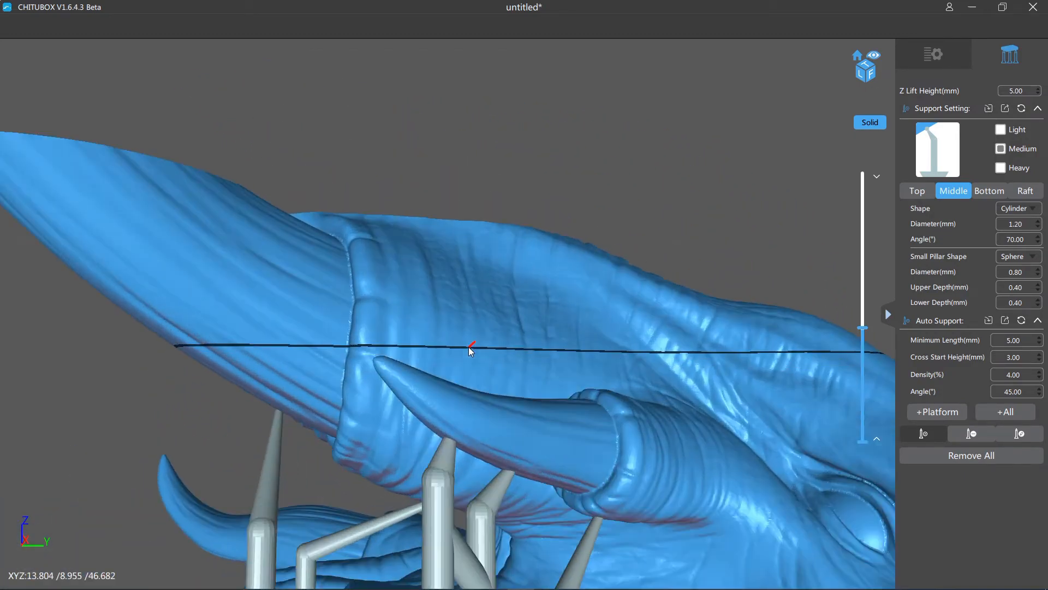
- Shift the contact tip of the foremost small-tusk support slightly along the tusk's underside, and return to adding supports
right_drag(526, 328, 533, 306)
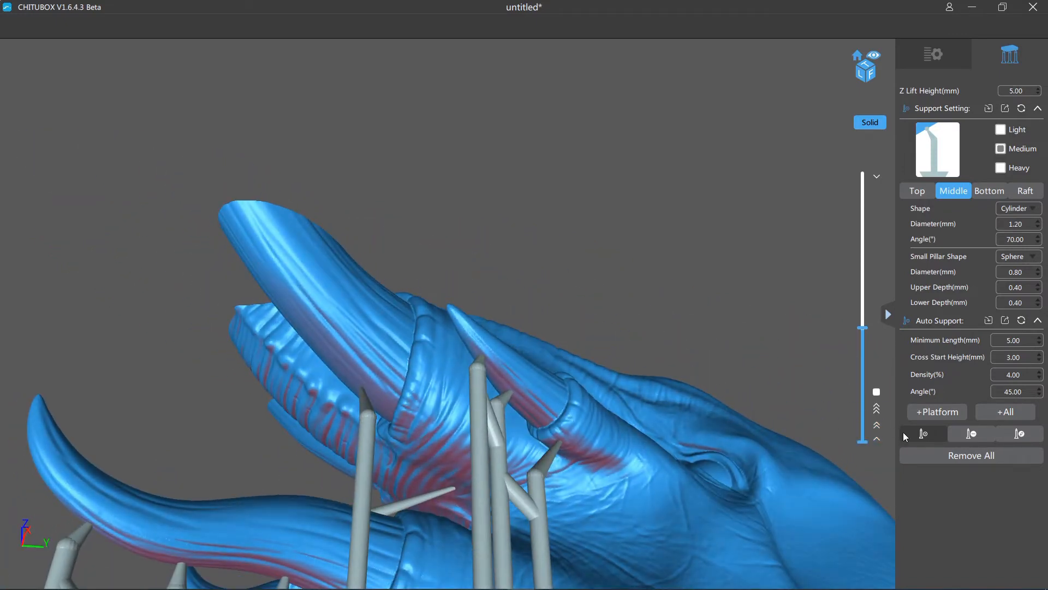
click(1018, 434)
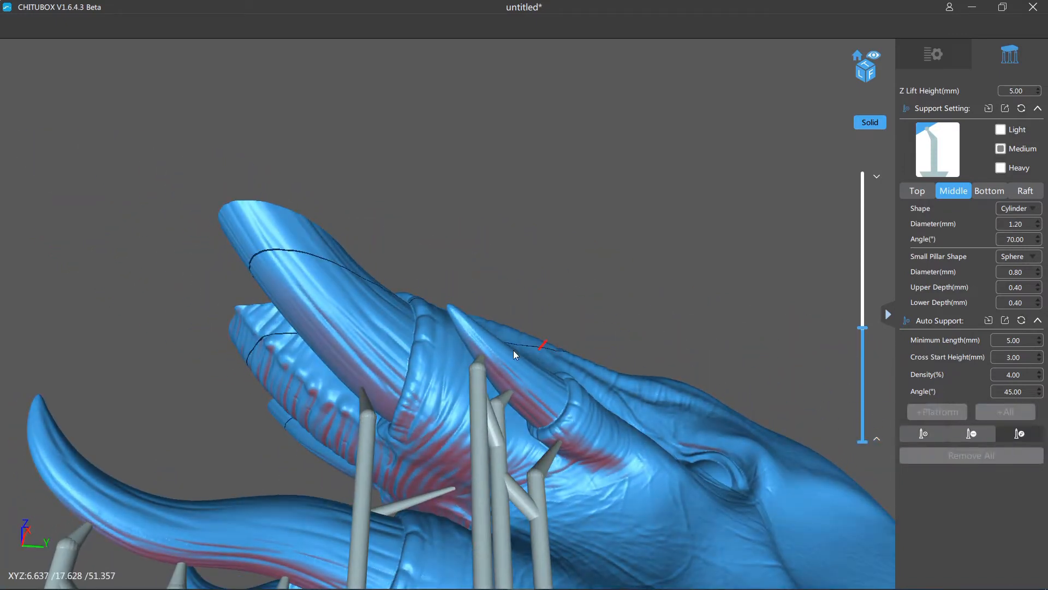
click(482, 356)
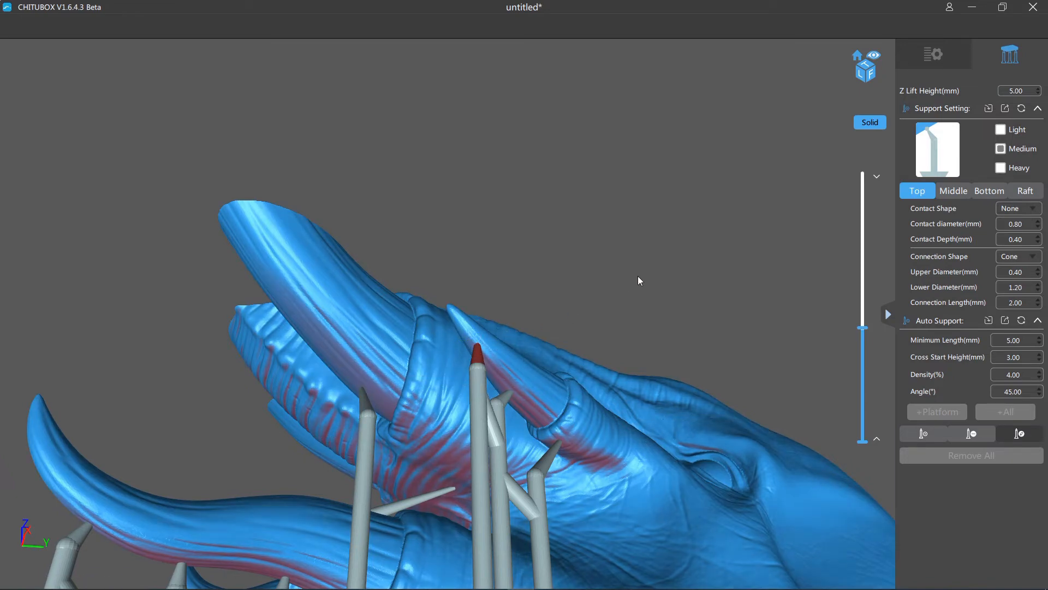
right_drag(637, 277, 713, 329)
scroll(613, 270, down, 6)
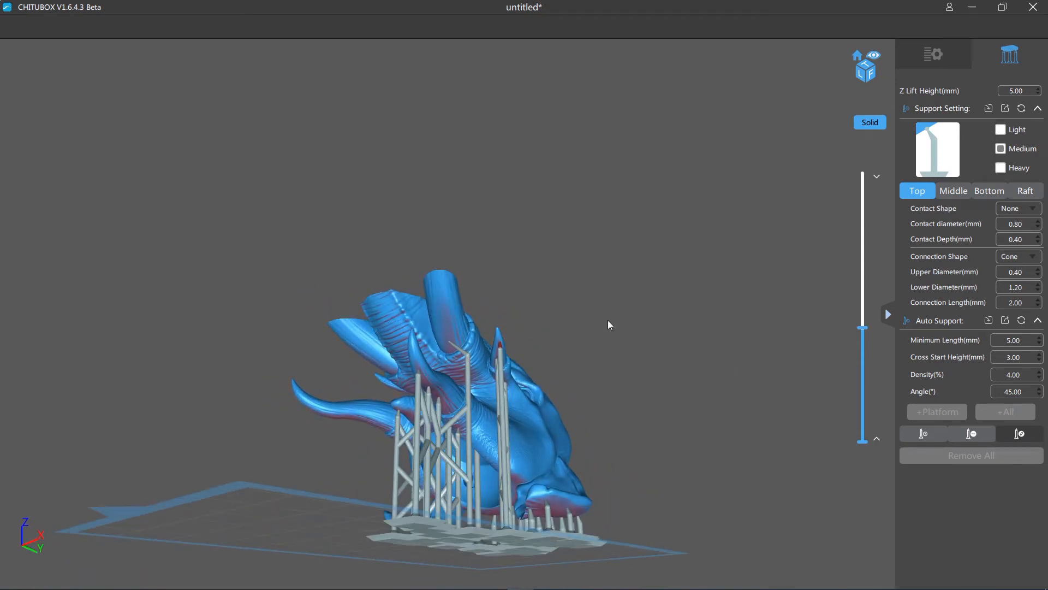
scroll(696, 320, up, 3)
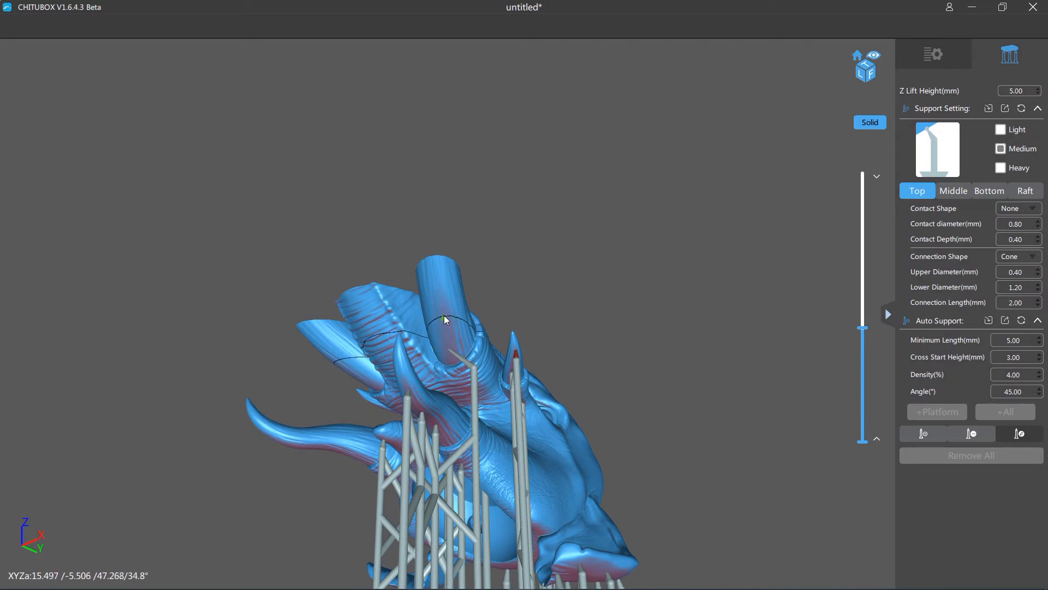
click(922, 436)
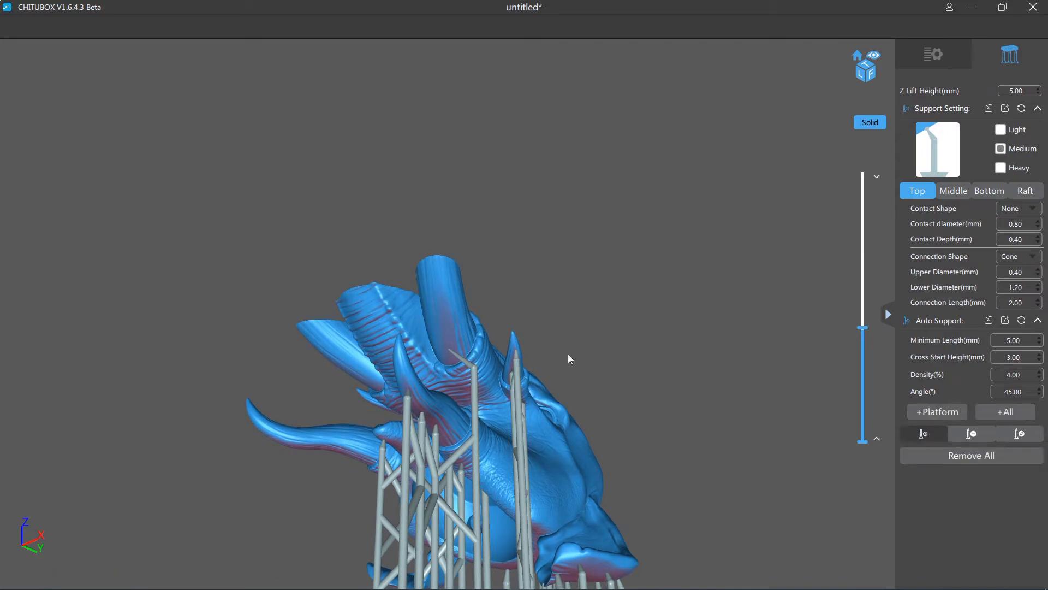
click(447, 320)
right_drag(577, 307, 583, 343)
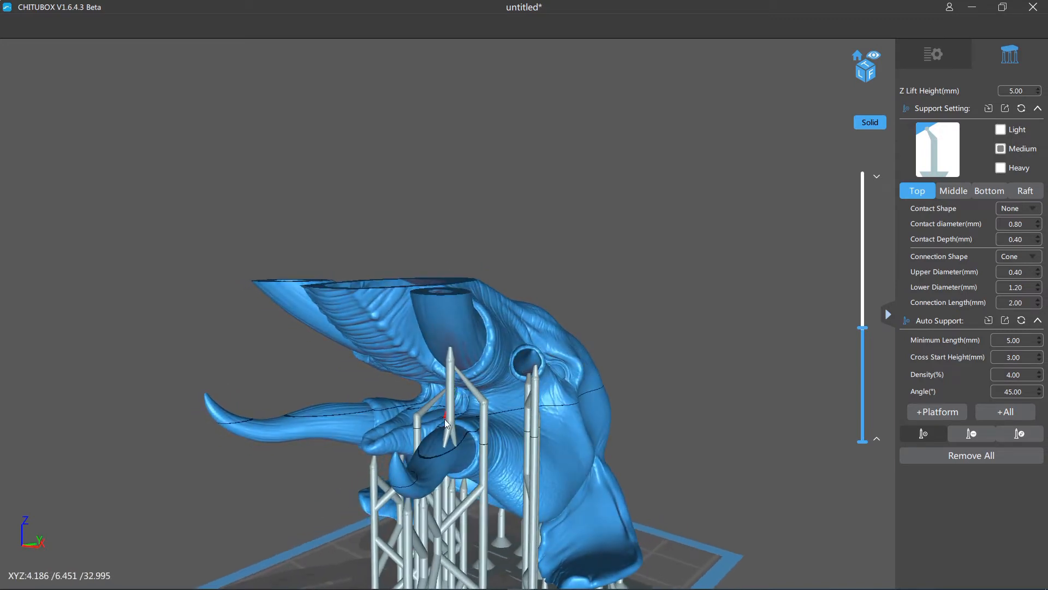
right_drag(603, 402, 756, 382)
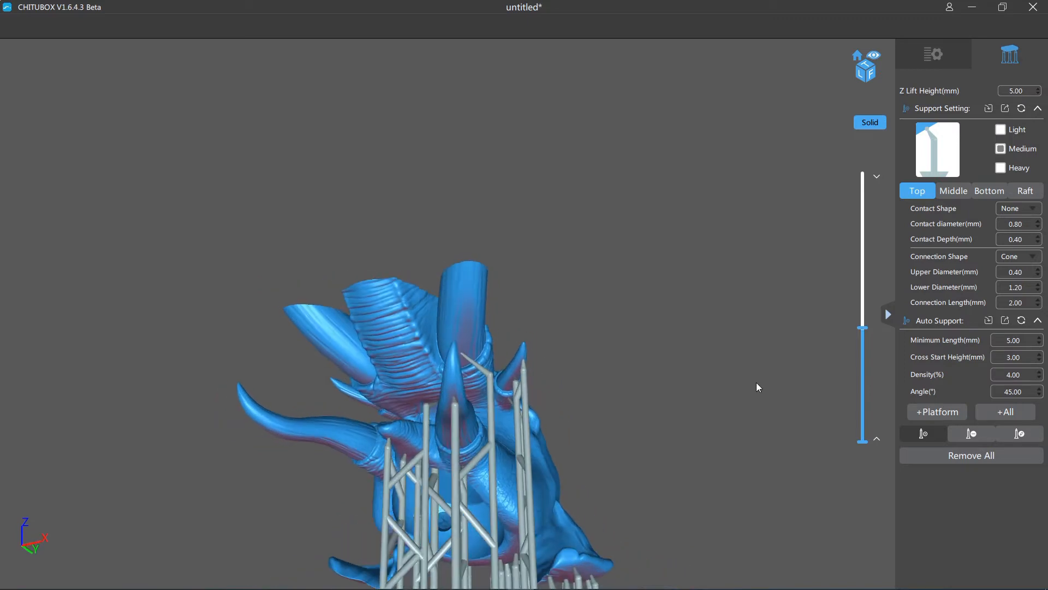
- Add a medium support on the outer edge of the large tusk's underside, above the existing one, and select its pillar for editing
click(475, 311)
right_drag(634, 345, 544, 319)
click(1019, 433)
click(490, 323)
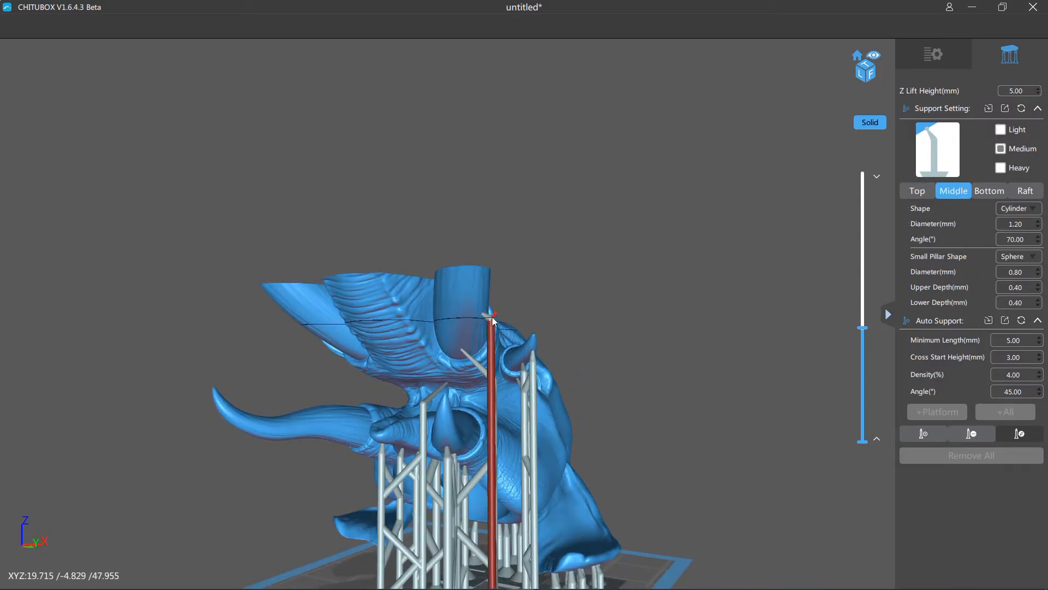
- Lower the joint between the new large-tusk support's tip and pillar, giving it a longer, steeper tip
right_drag(526, 333, 542, 364)
click(503, 367)
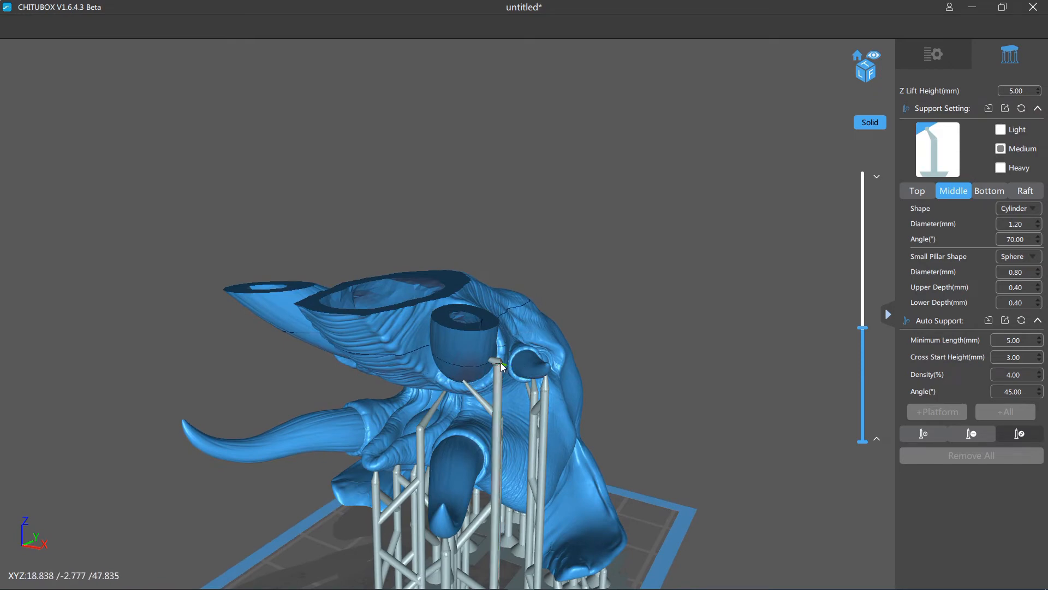
click(500, 367)
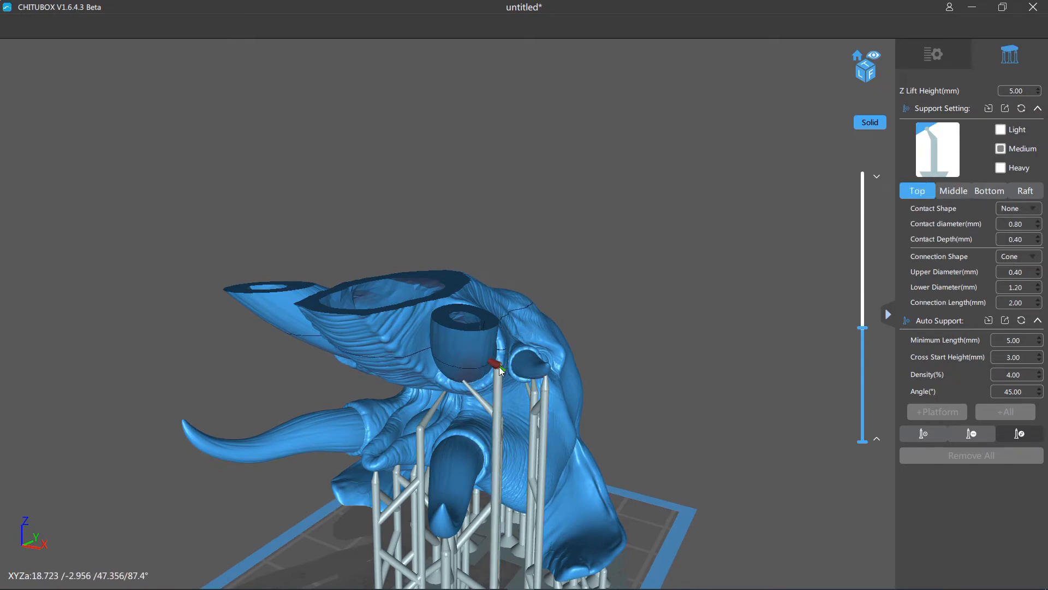
scroll(532, 364, up, 2)
scroll(546, 426, up, 3)
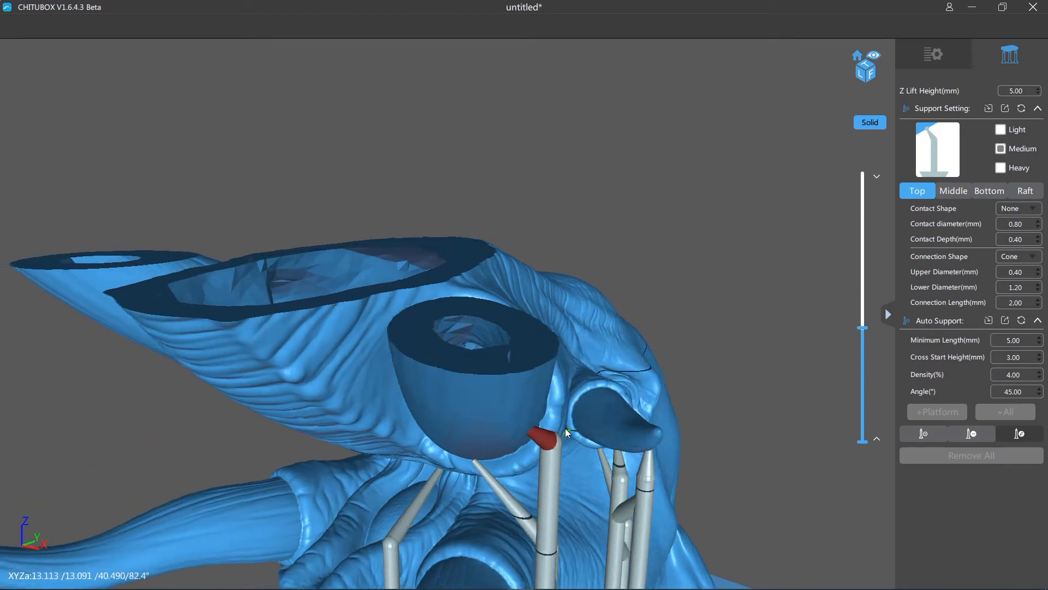
drag(493, 432, 496, 516)
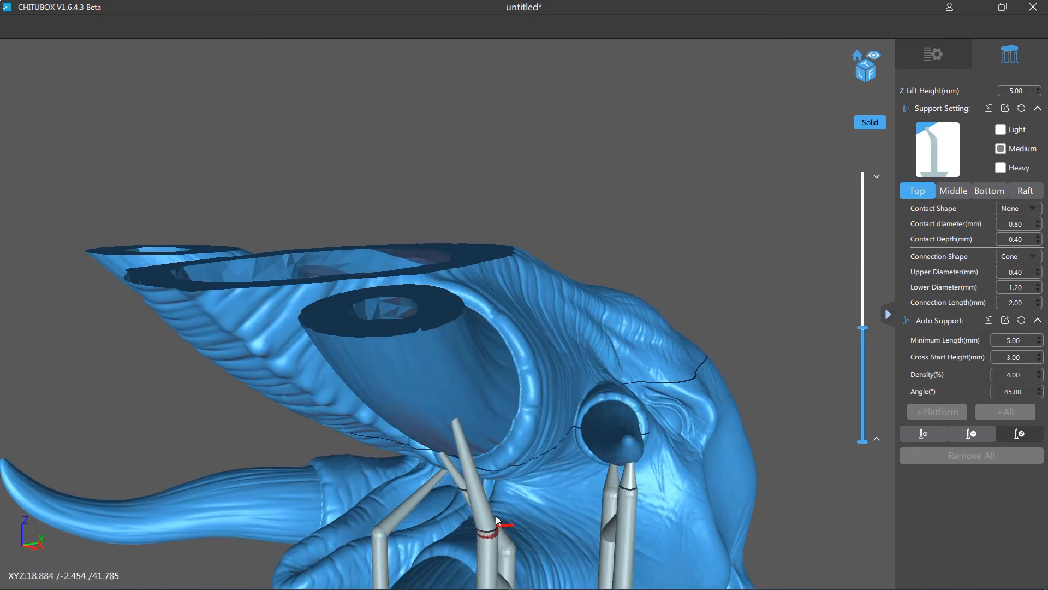
- Move the new support's contact tip to the centre of the large tusk's underside
scroll(525, 471, down, 4)
right_drag(526, 469, 496, 352)
drag(496, 353, 464, 323)
right_drag(464, 323, 633, 333)
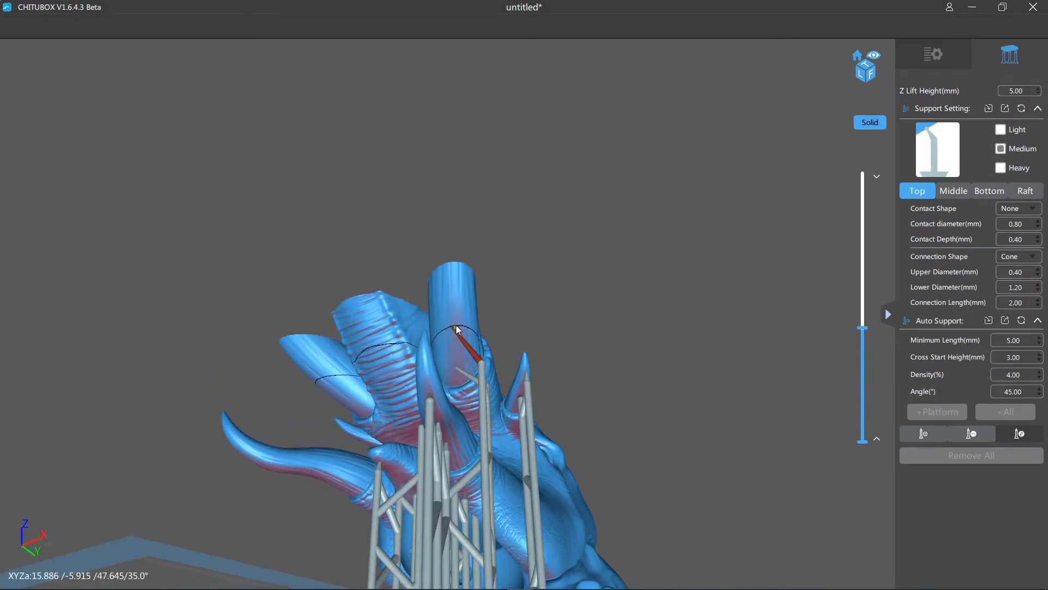
drag(462, 326, 457, 328)
- Add three more medium supports around the existing one on the rounded ball inside the neck socket
right_drag(458, 328, 707, 421)
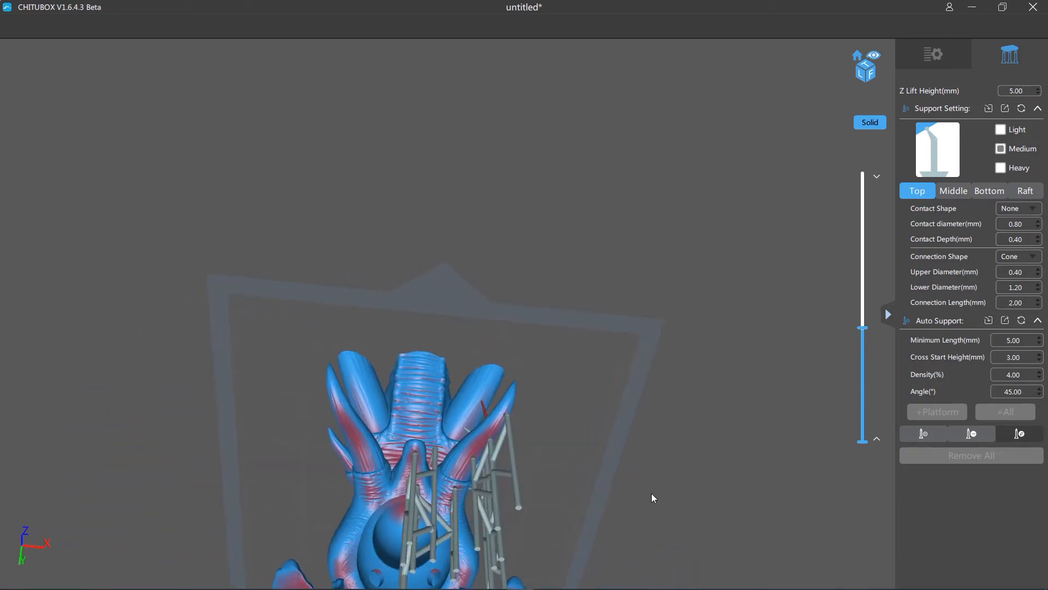
right_drag(652, 497, 719, 414)
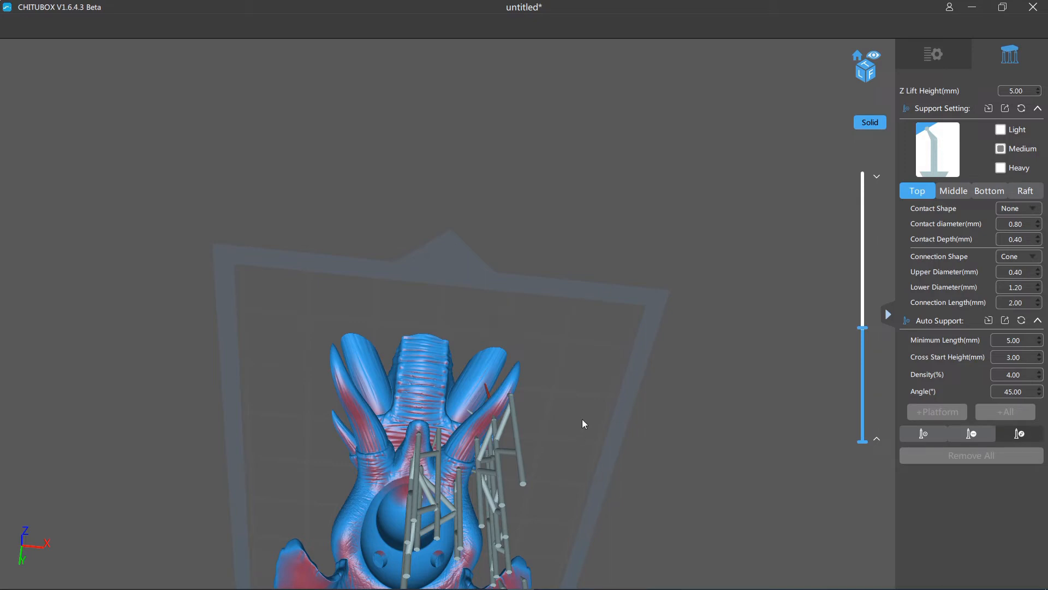
click(928, 435)
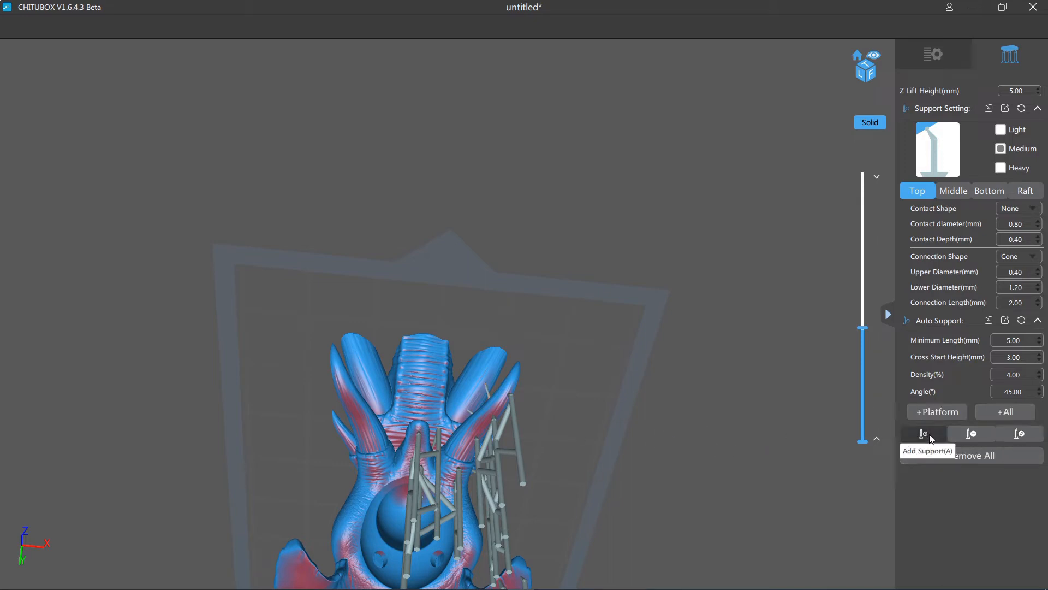
right_drag(660, 442, 601, 352)
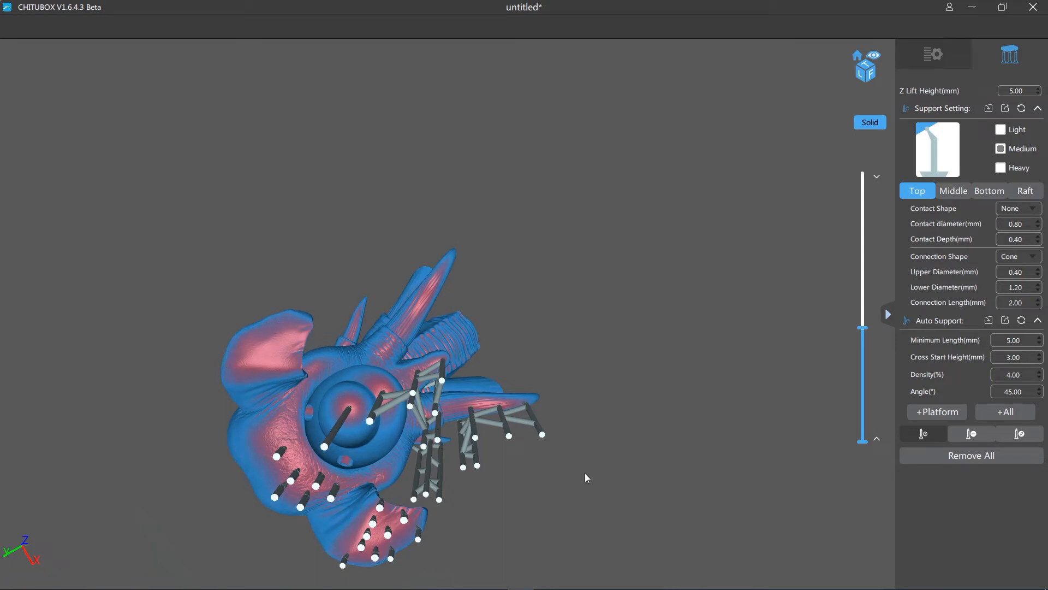
scroll(585, 473, up, 5)
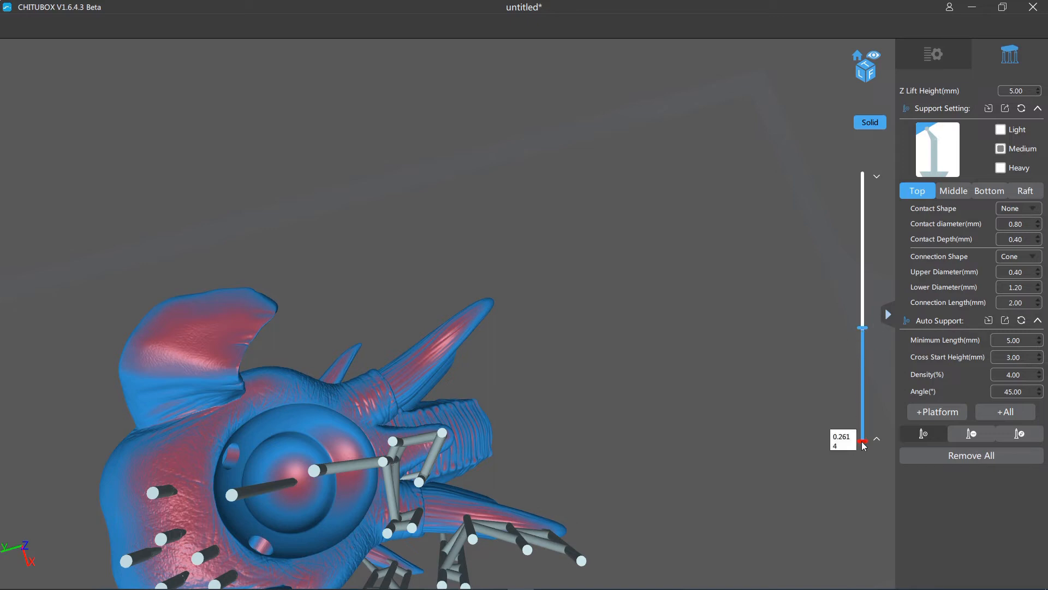
mouse_move(863, 443)
mouse_down()
mouse_move(867, 400)
mouse_move(864, 444)
mouse_up()
right_drag(622, 405, 653, 418)
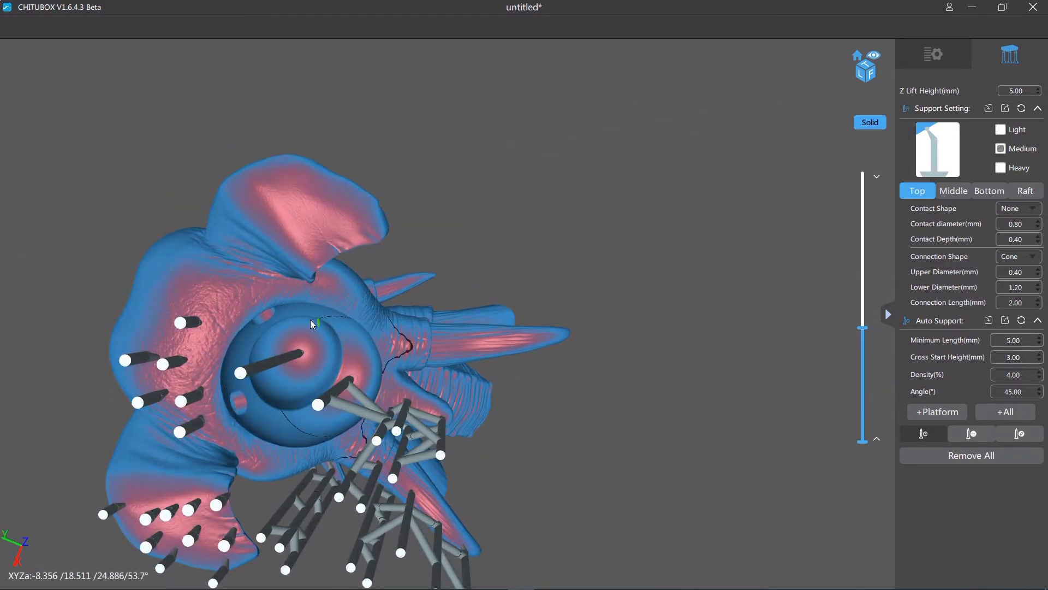
click(293, 330)
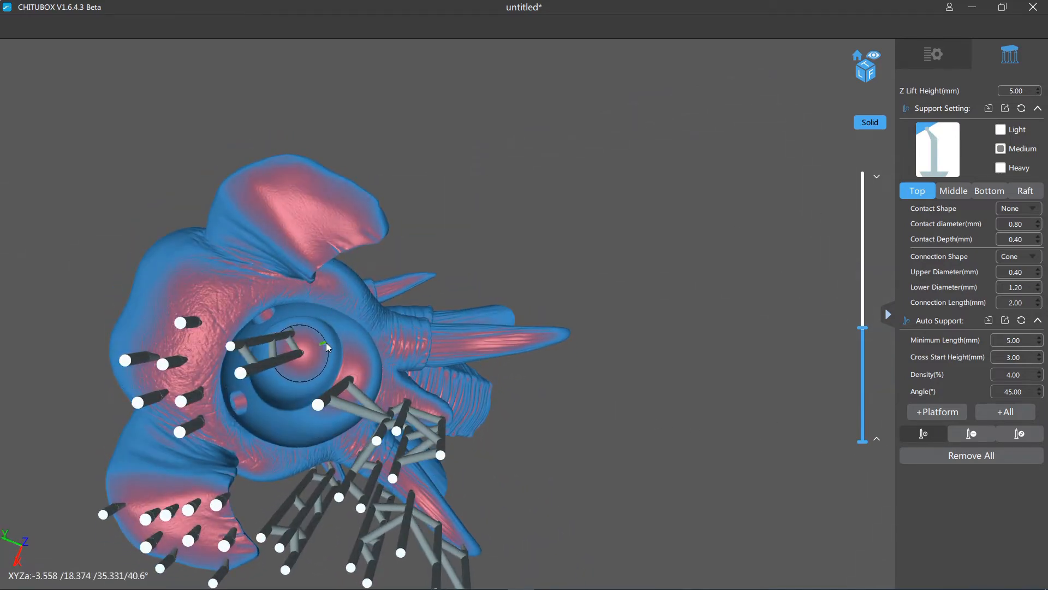
click(322, 350)
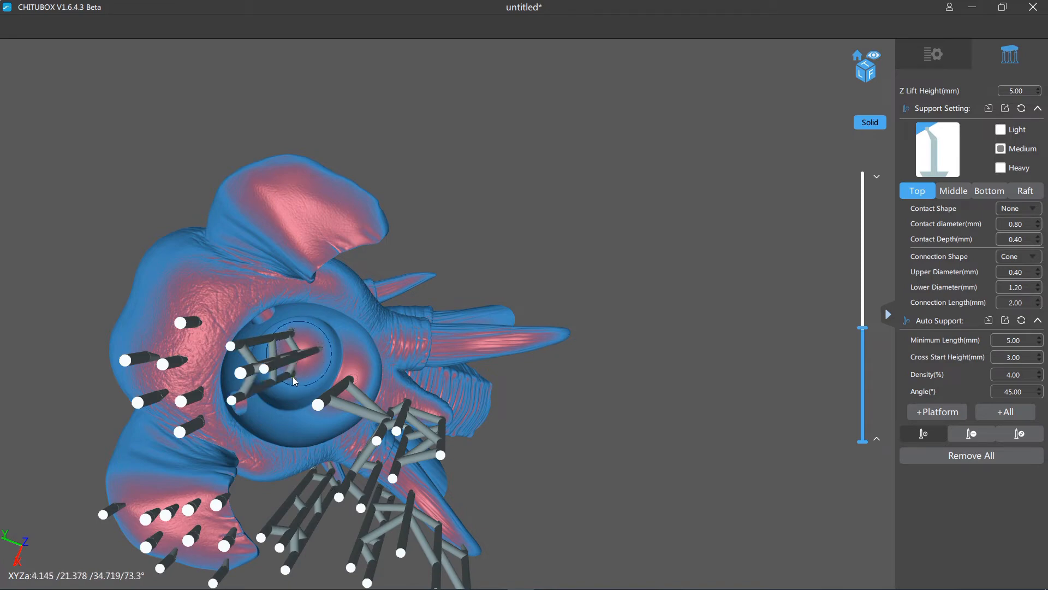
- Raise the section height to 69.189 mm and examine the trunk and large tusks for unsupported areas
drag(474, 261, 585, 352)
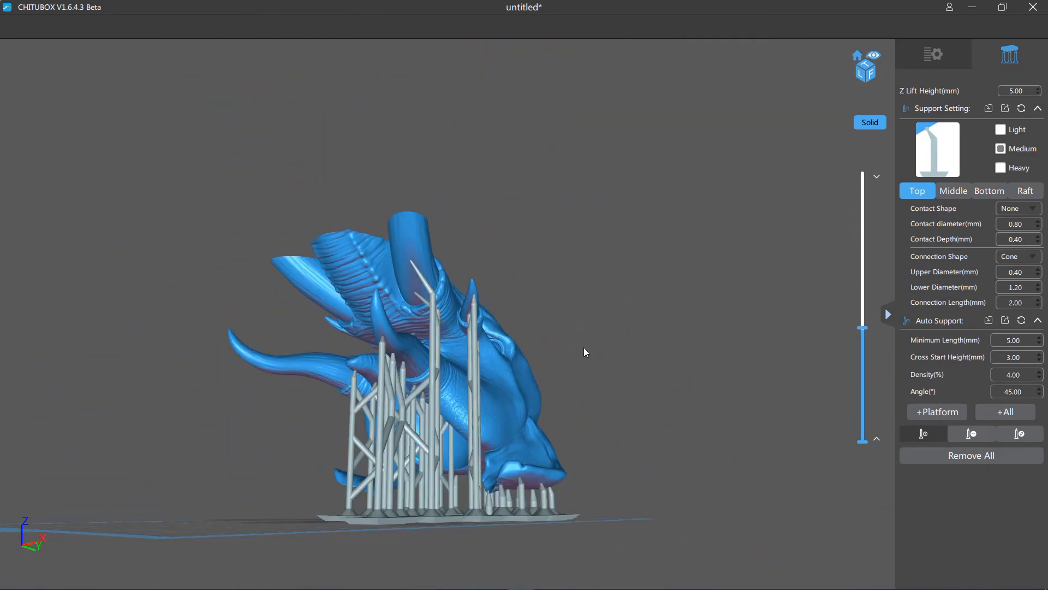
drag(867, 328, 867, 317)
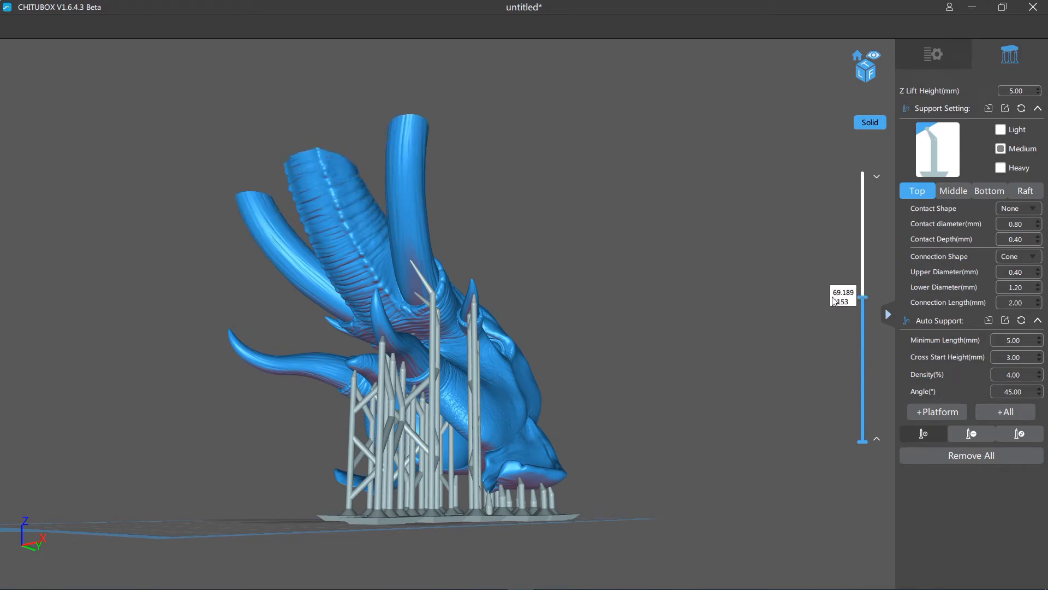
drag(791, 317, 722, 330)
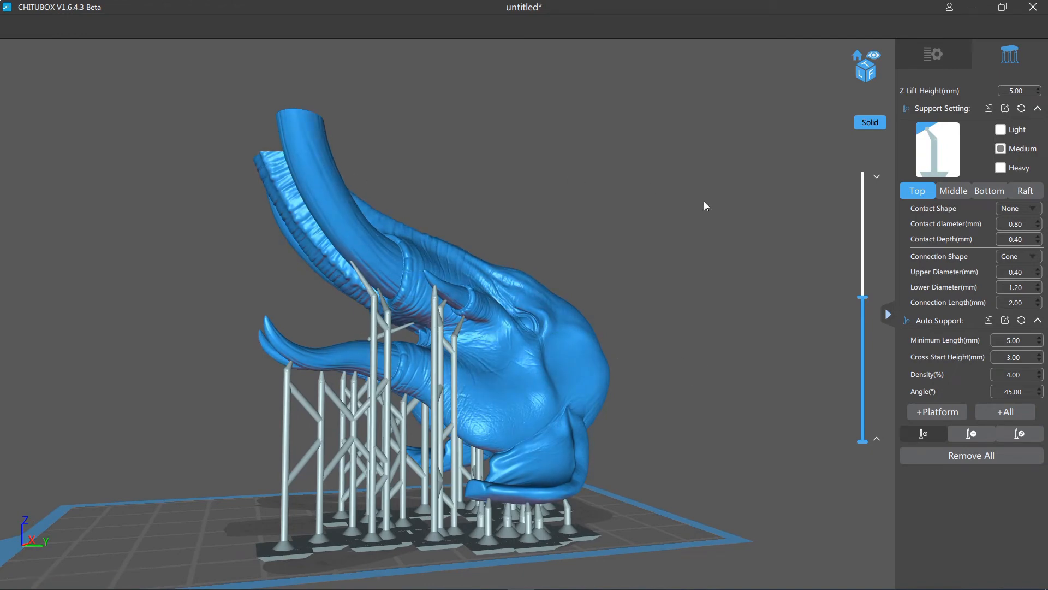
drag(704, 202, 803, 361)
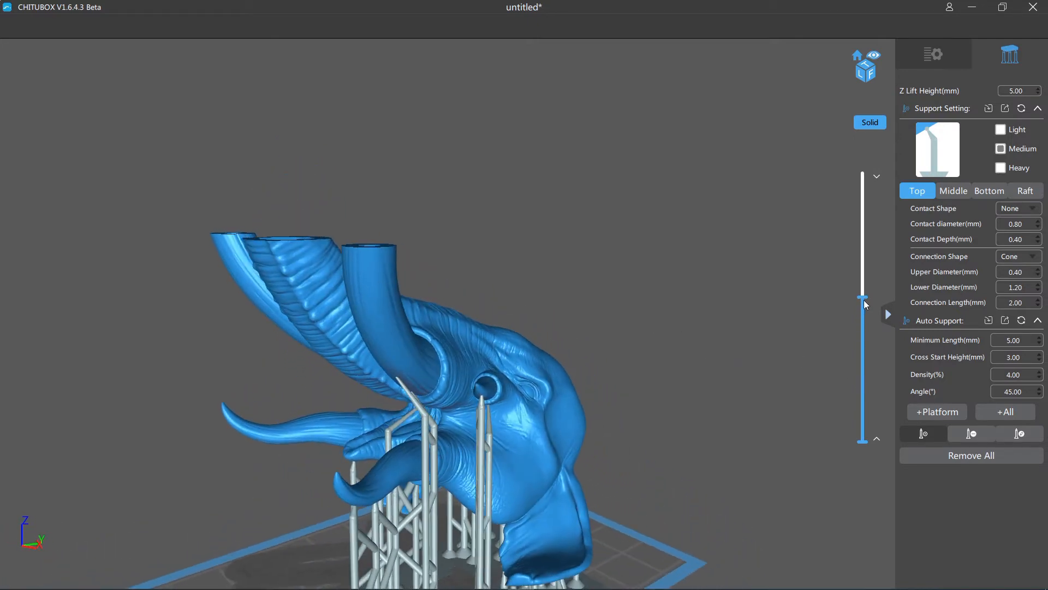
- Raise the section height to 85.376 mm and add a medium support under the nearer isolated slice of the large tusk's point
drag(863, 300, 865, 263)
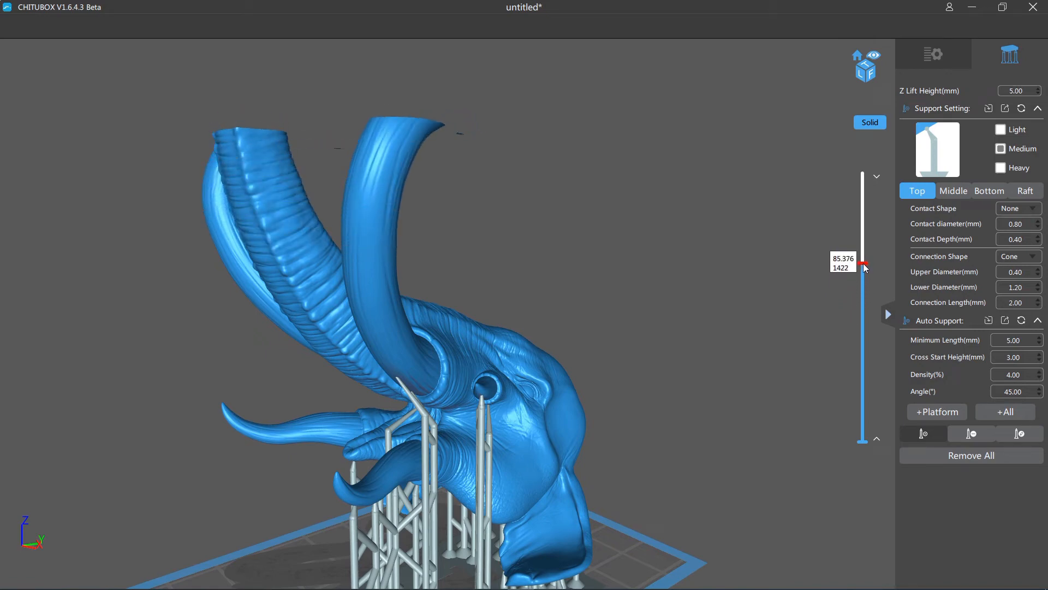
drag(731, 267, 717, 294)
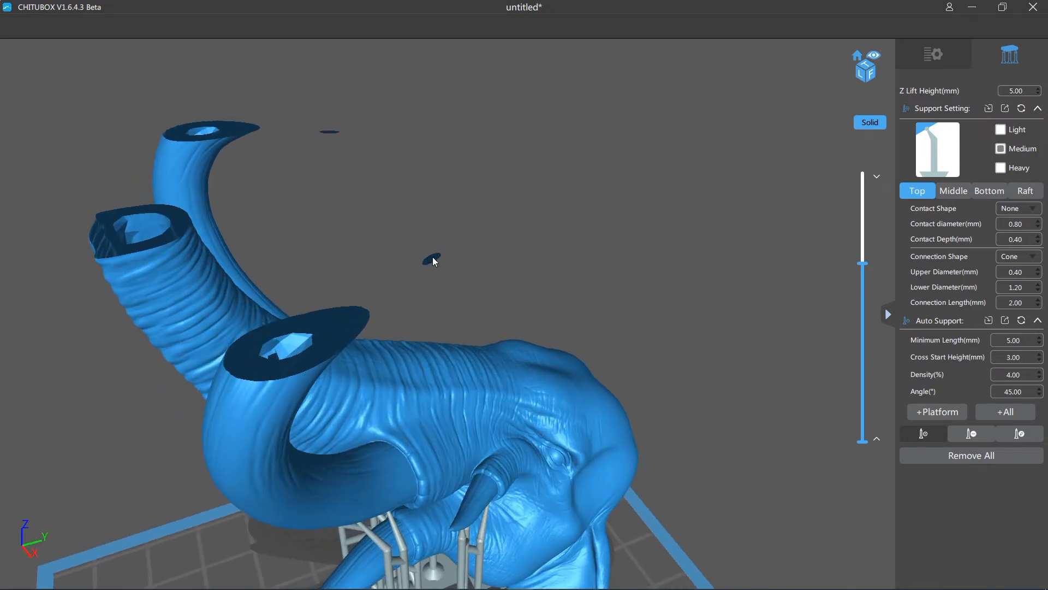
right_drag(663, 278, 667, 257)
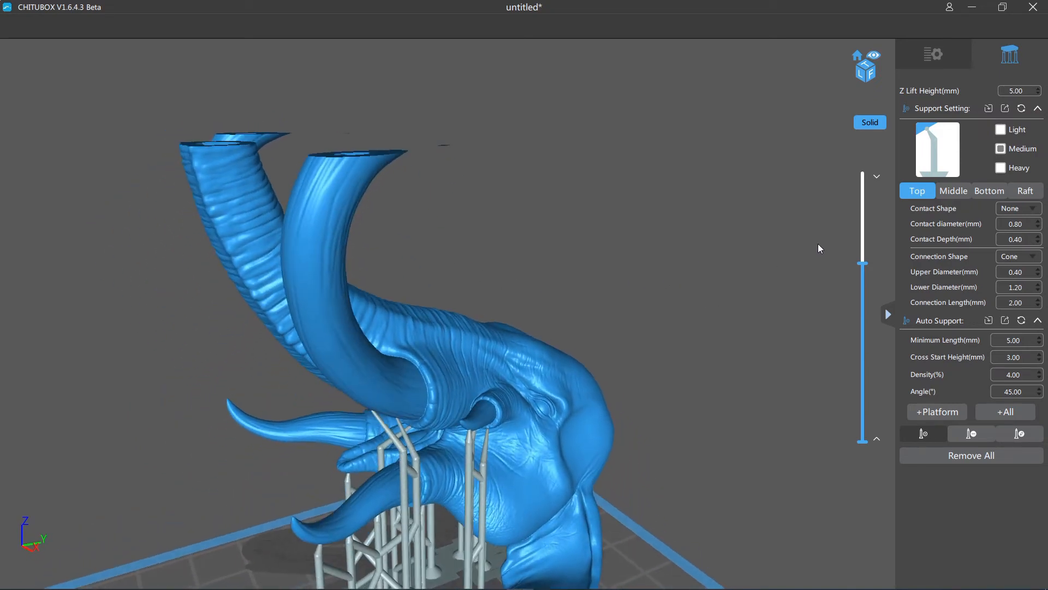
right_drag(451, 185, 554, 160)
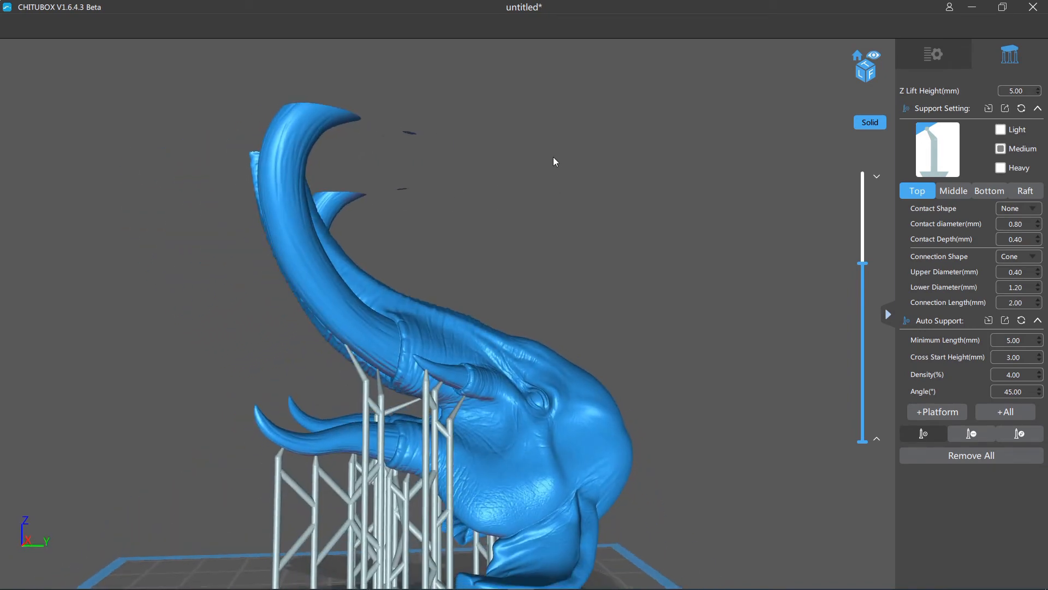
click(411, 137)
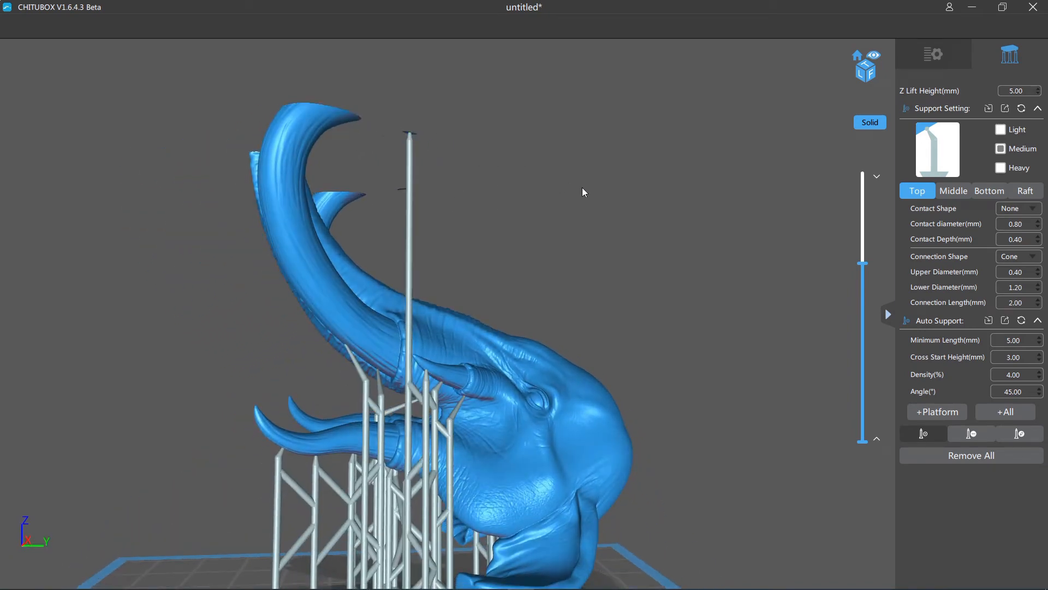
- Select the tusk-point support's pillar in edit mode, return to adding supports, and examine its route past the small tusk
right_drag(582, 188, 620, 238)
click(1017, 432)
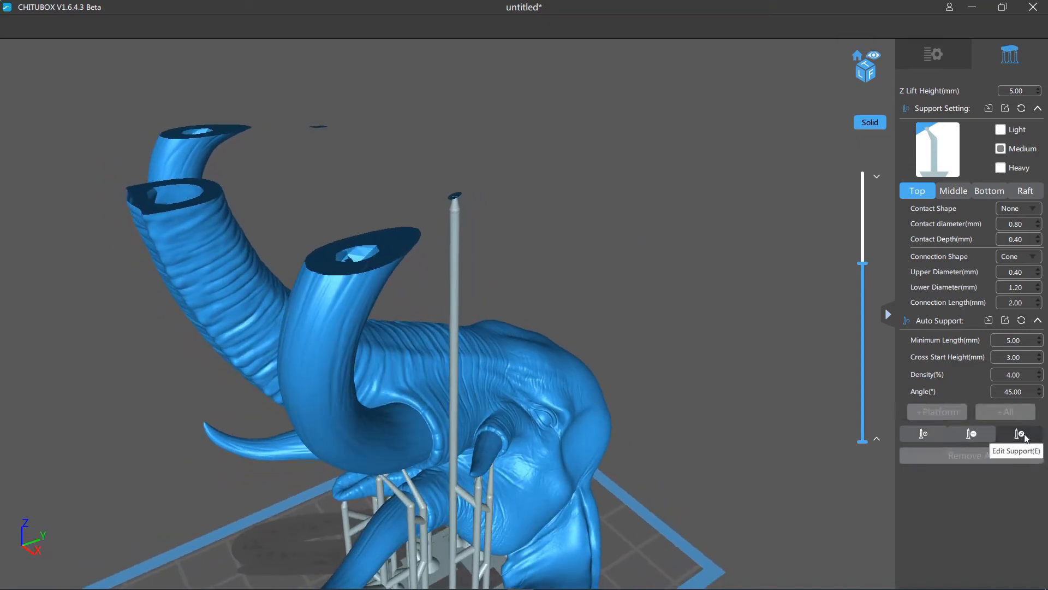
click(455, 342)
right_drag(742, 367, 656, 373)
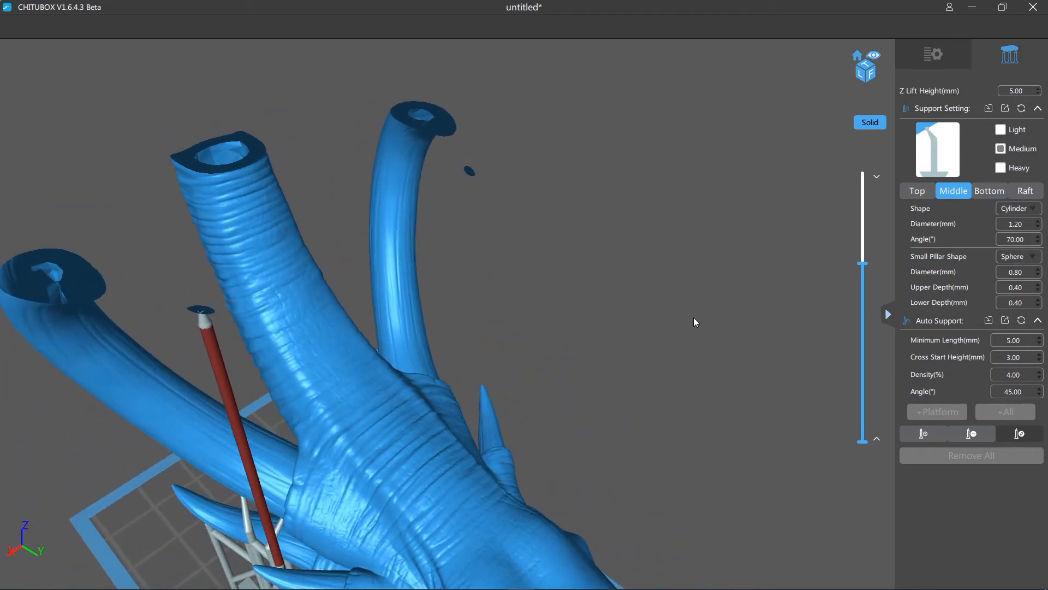
click(924, 437)
middle_drag(668, 457, 709, 223)
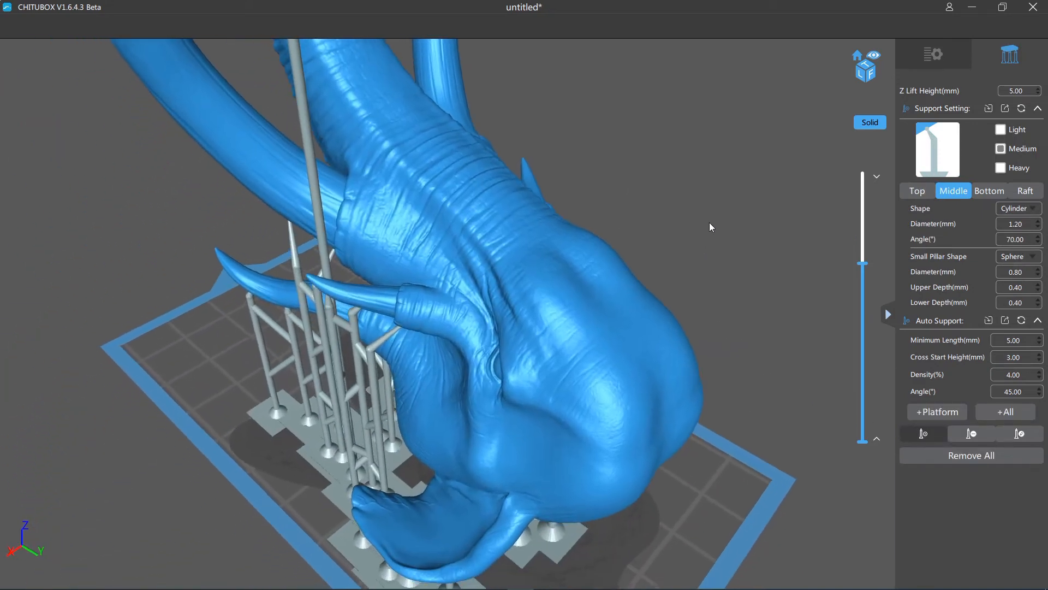
right_drag(709, 222, 756, 257)
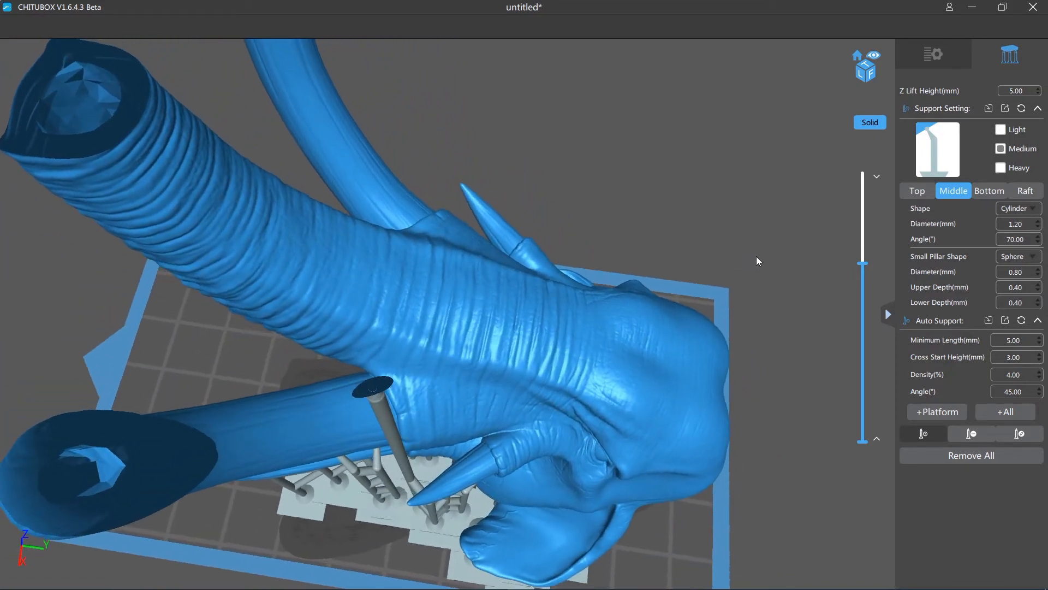
- Move the pillar of the nearer tusk-point support outward, clear of the small tusk, and return to adding supports
click(1030, 440)
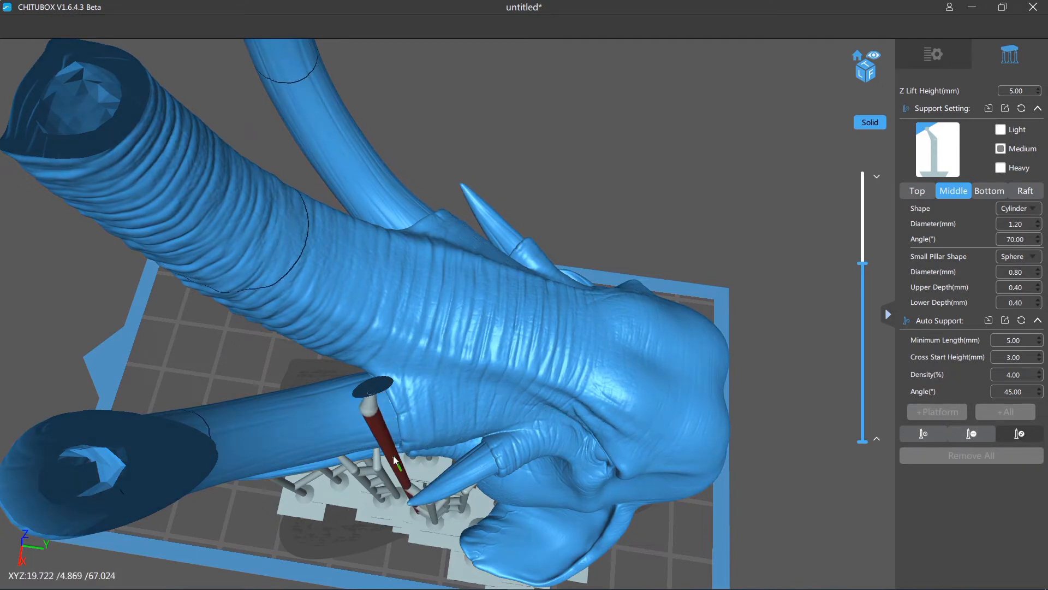
drag(394, 459, 370, 487)
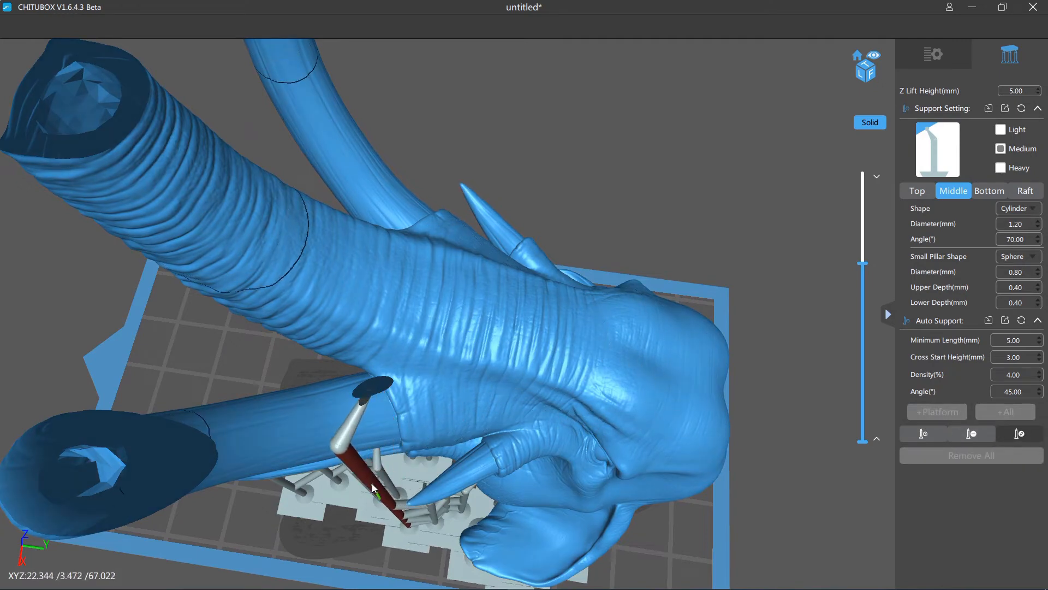
right_drag(390, 448, 637, 209)
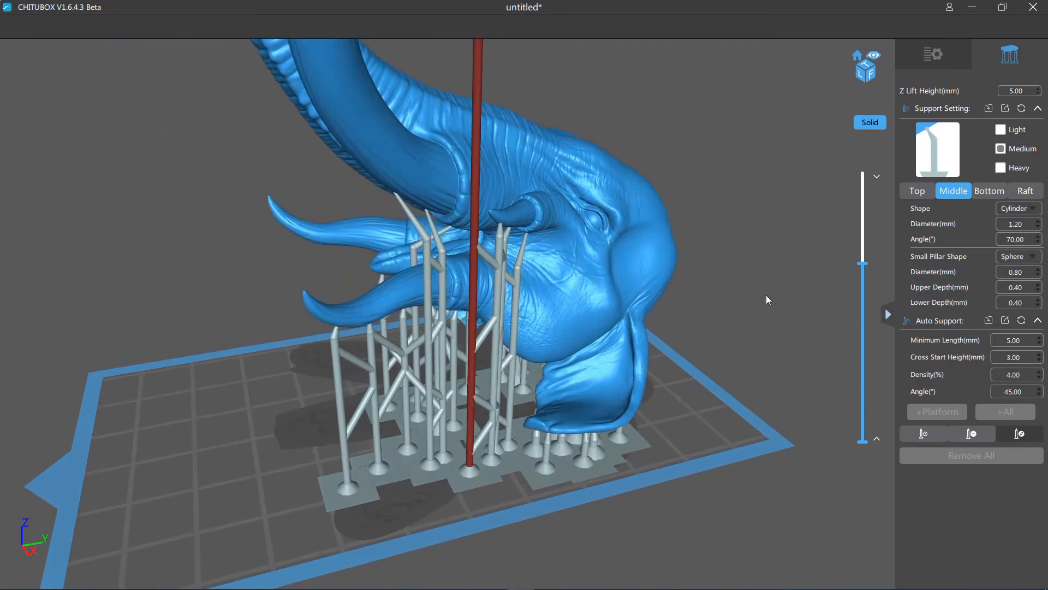
click(916, 433)
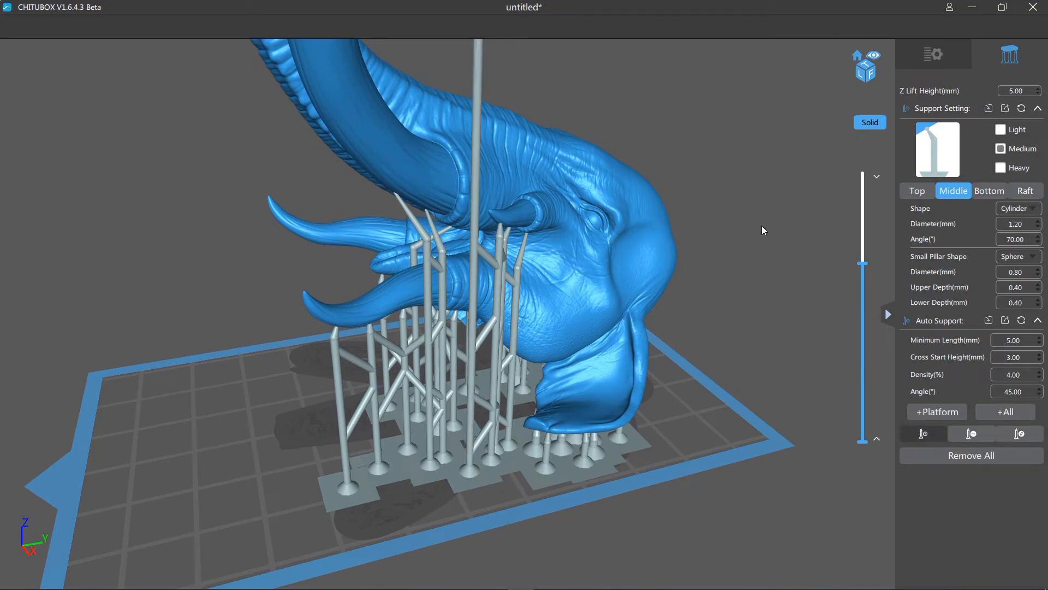
- Raise the section height above 92 mm in stages and examine the underside of the large tusks' curved points
right_drag(761, 225, 762, 466)
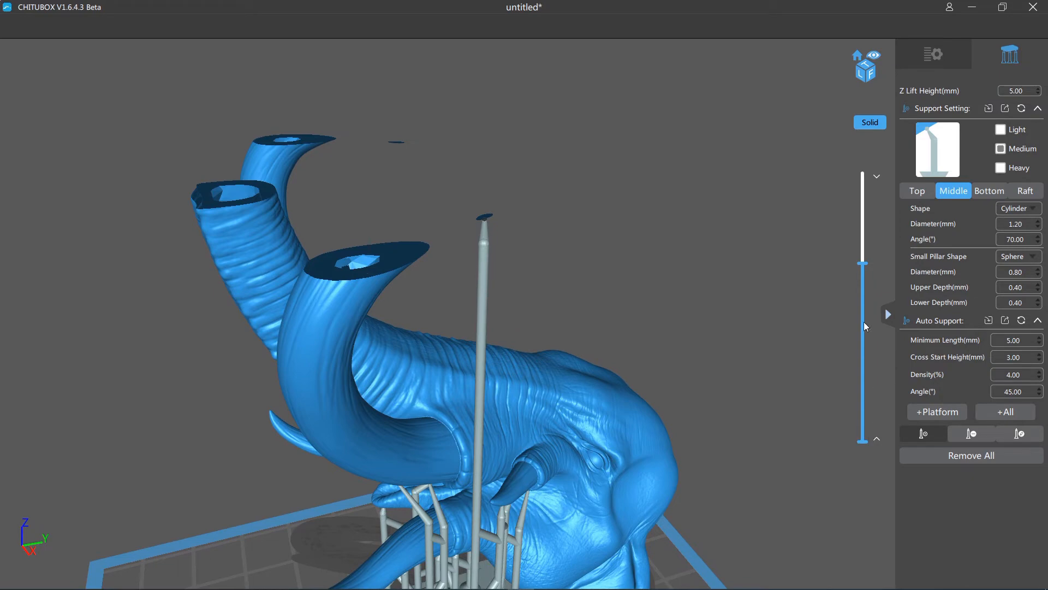
drag(864, 265, 863, 260)
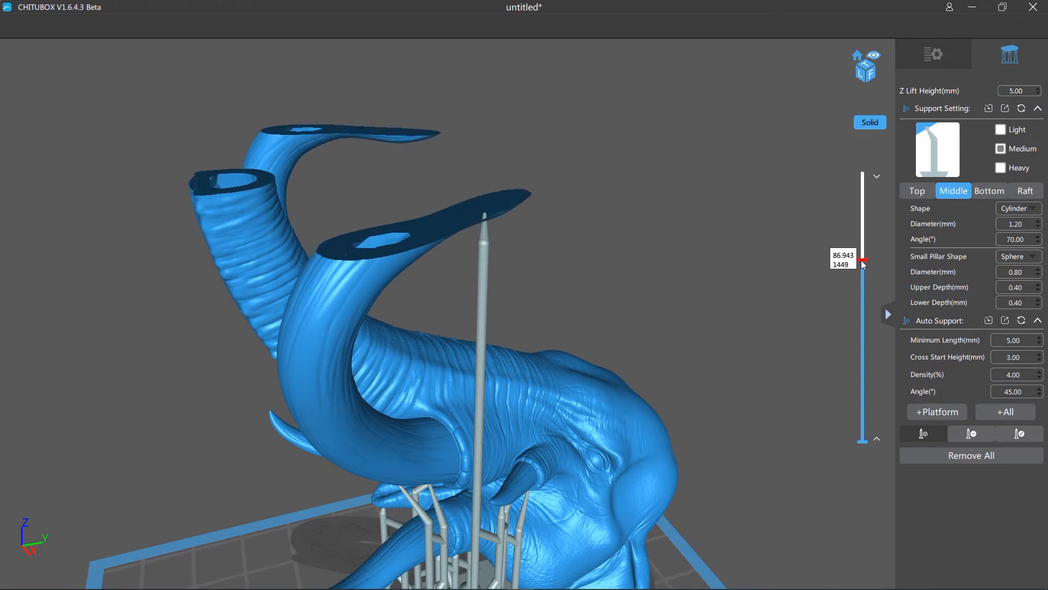
right_drag(709, 273, 713, 246)
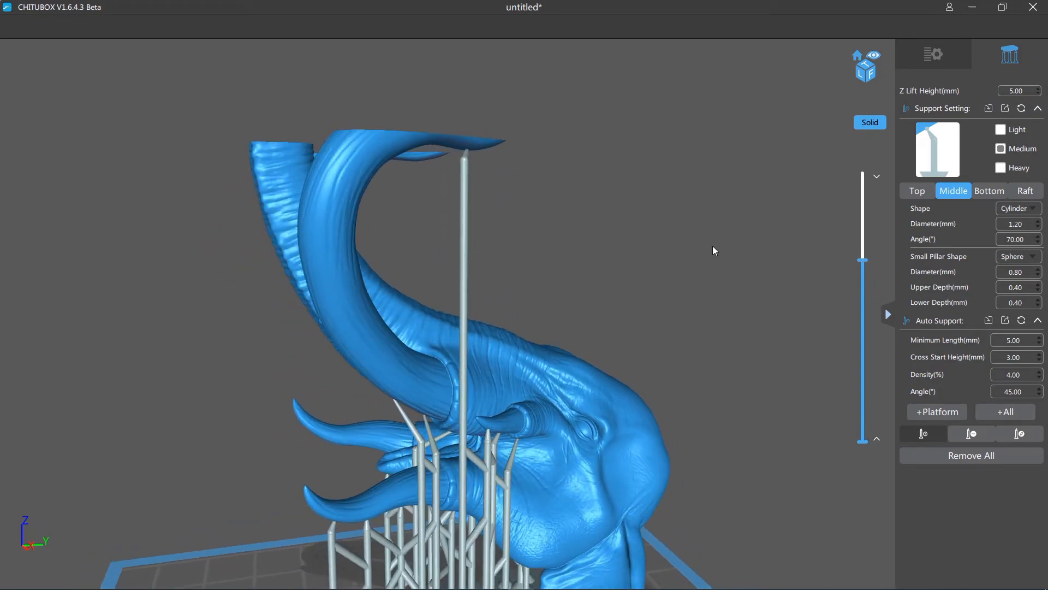
drag(863, 261, 863, 253)
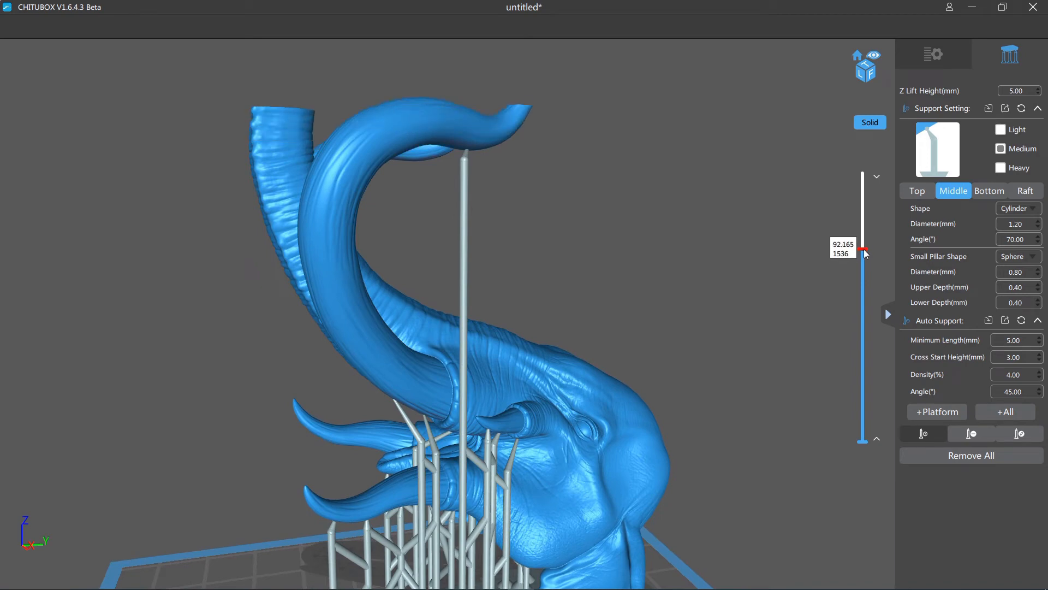
right_drag(705, 273, 652, 218)
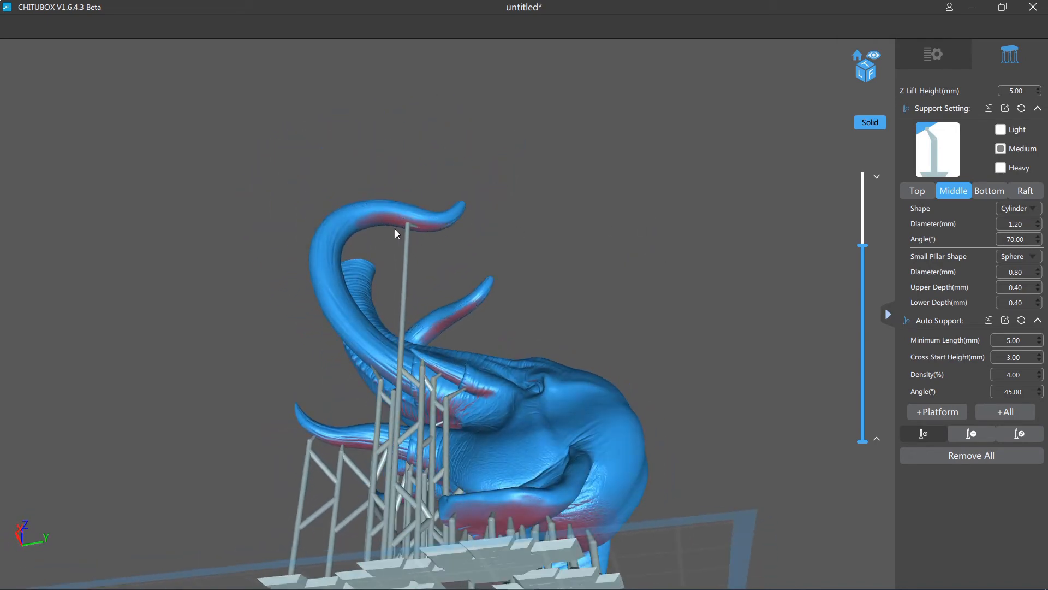
- Try to add a second medium support farther toward the nearer large tusk's point, check where it lands, and undo it
click(438, 226)
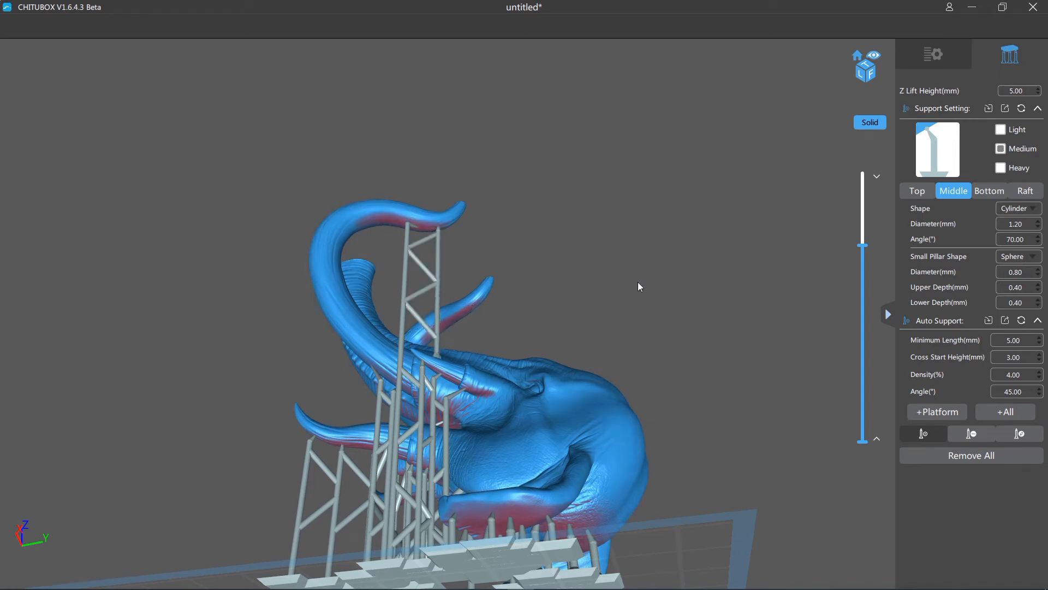
right_drag(637, 282, 615, 355)
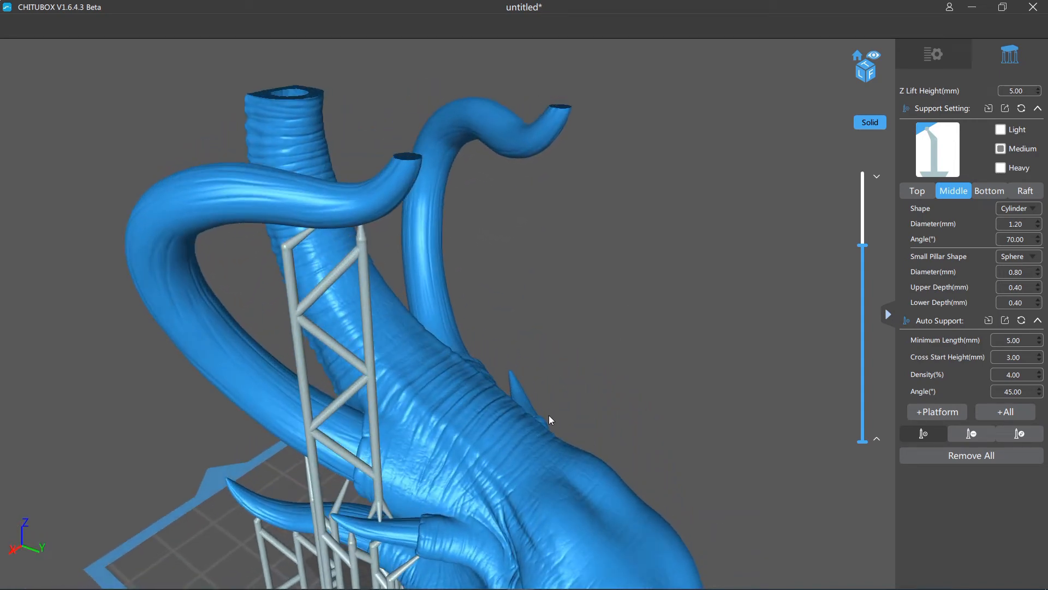
right_drag(590, 432, 660, 381)
key(ctrl+z)
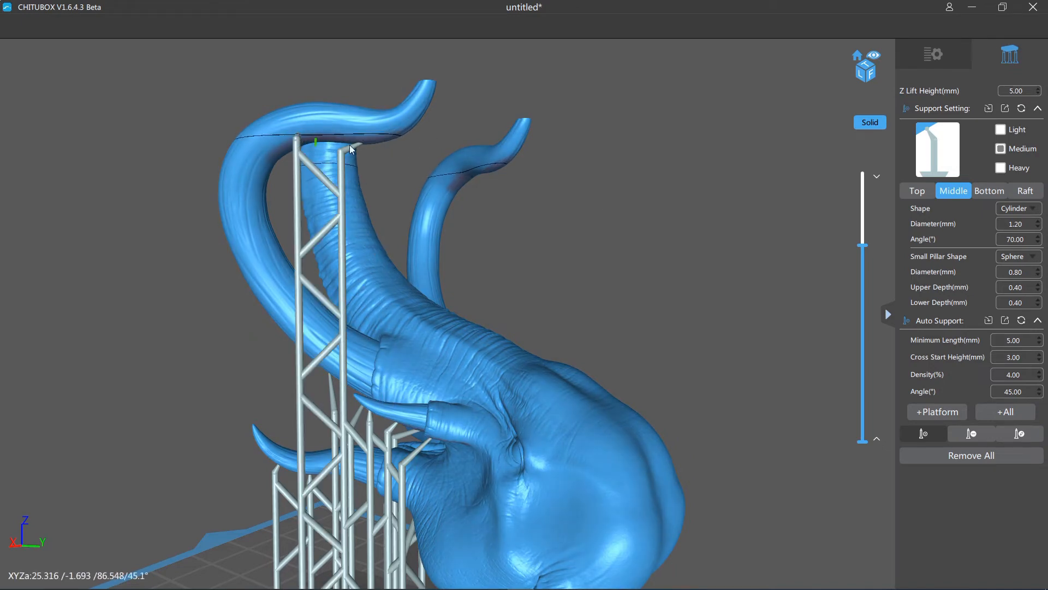
- In support edit mode, move the newest large-tusk support's contact along the tusk's underside toward the point
click(1019, 433)
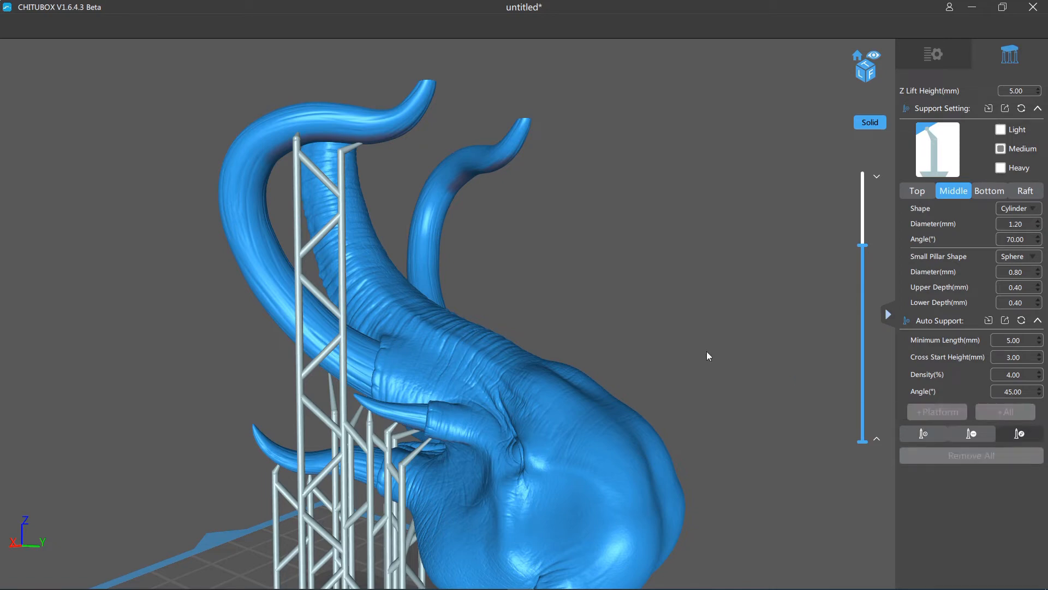
drag(309, 157, 492, 234)
right_drag(493, 235, 496, 236)
click(313, 175)
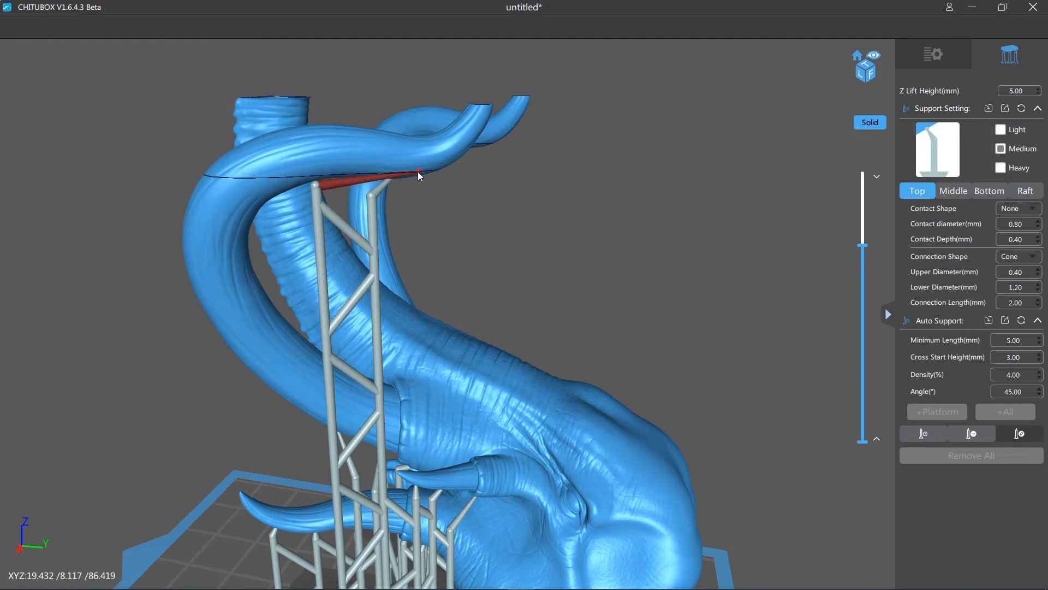
click(419, 172)
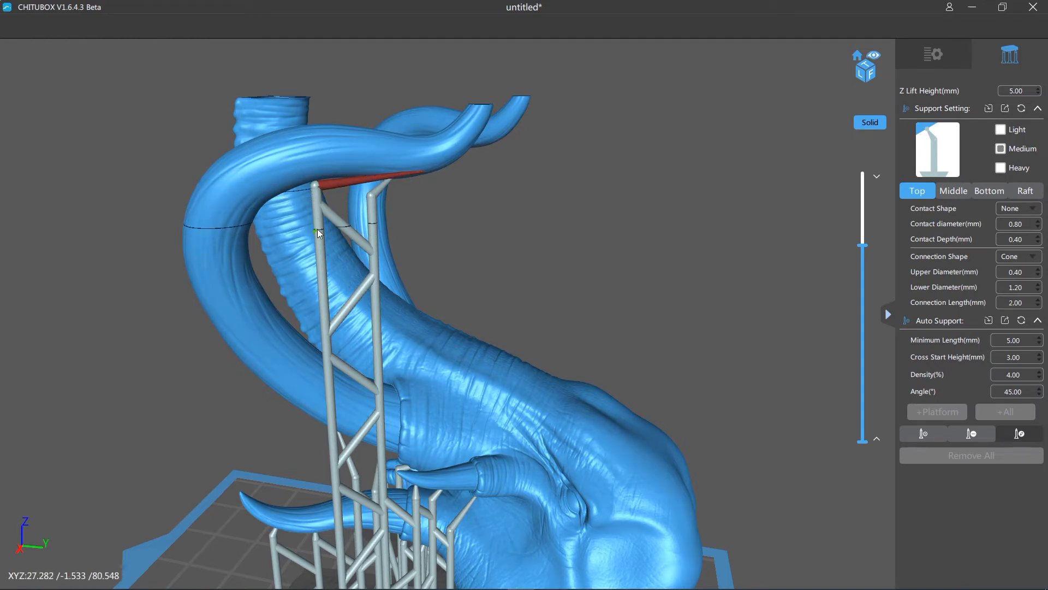
- Move that support's pillar to stand beside the tusk point, outside the small tusk, and return to adding supports
drag(317, 232, 440, 257)
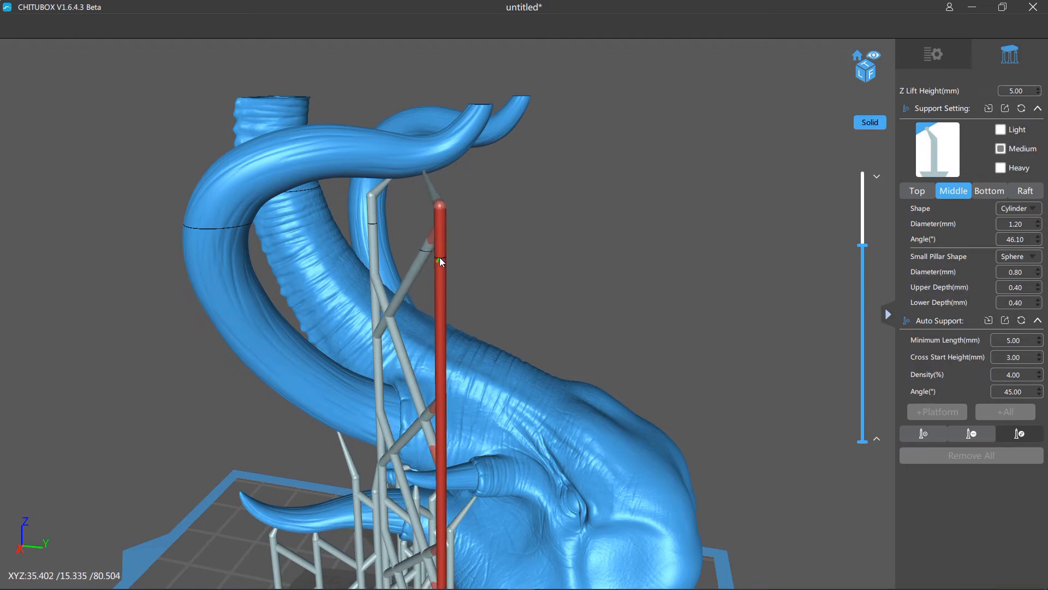
right_drag(579, 281, 553, 317)
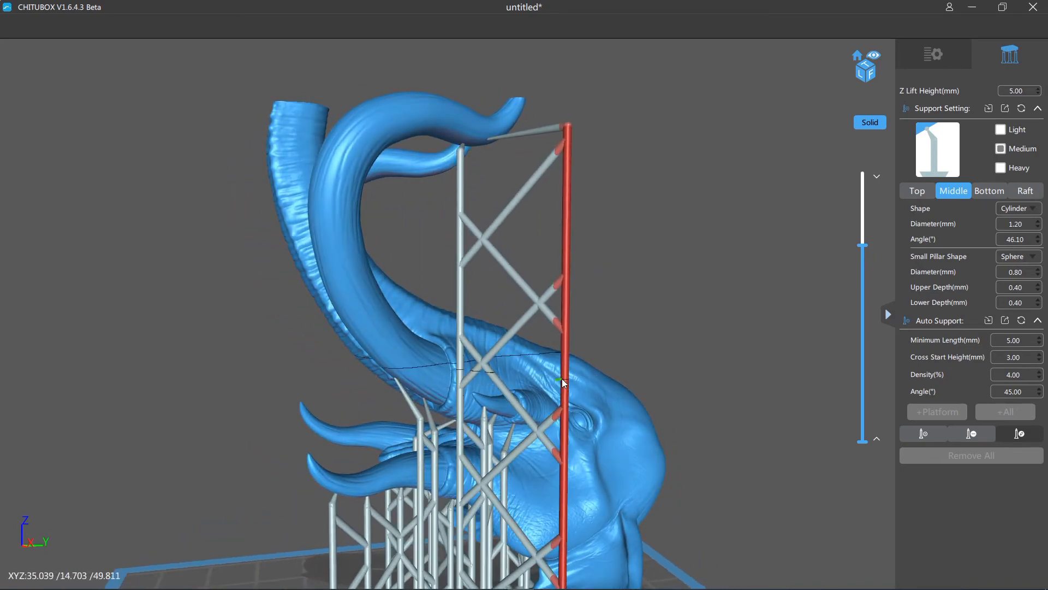
drag(562, 379, 509, 378)
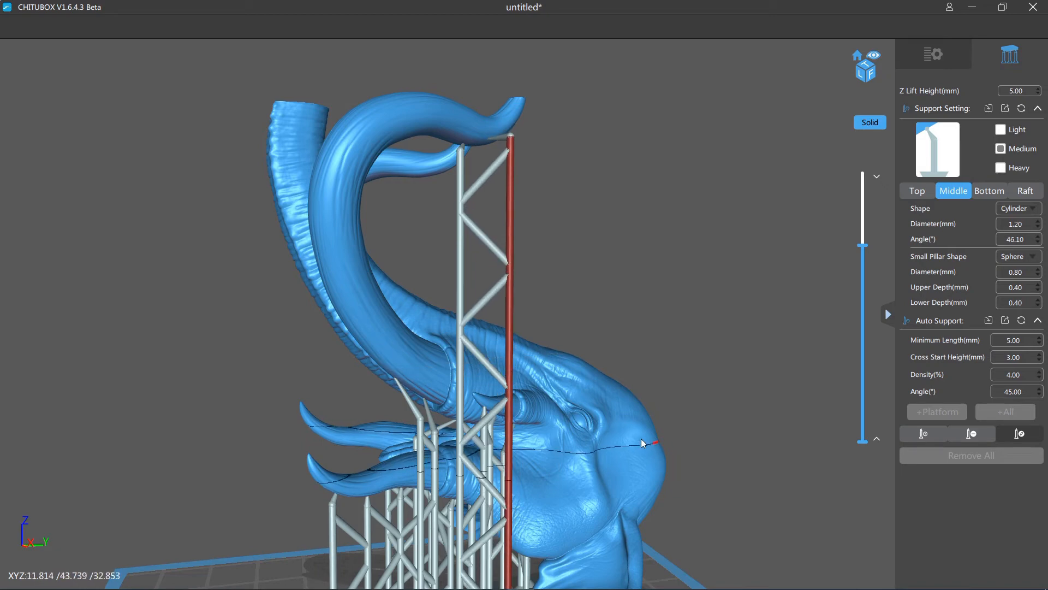
scroll(638, 438, down, 2)
drag(720, 486, 615, 508)
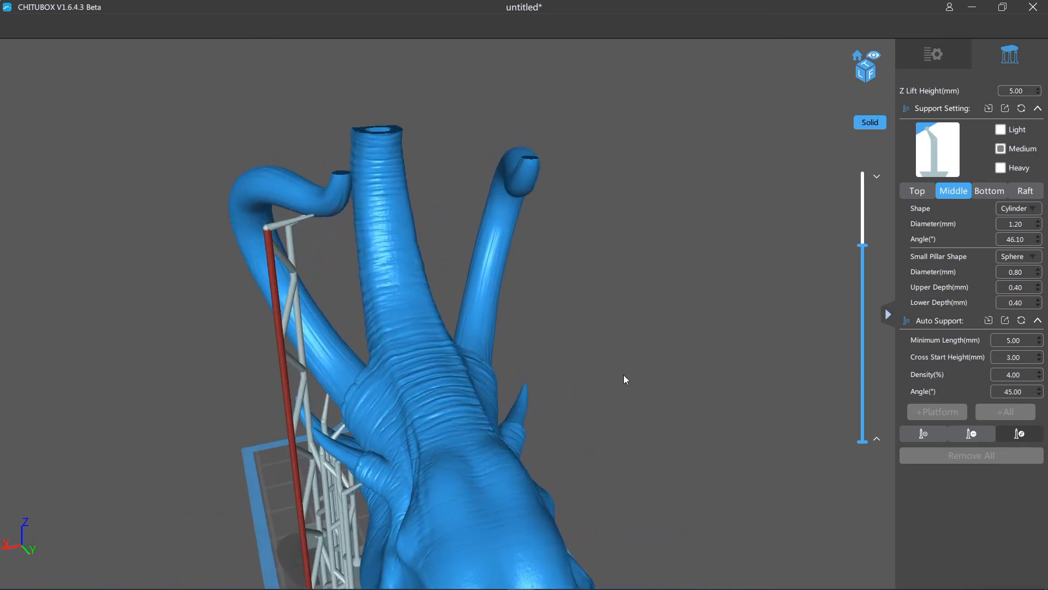
click(906, 436)
- Check the pillar's clearance down to its base, and lower its upper joint in edit mode for a steeper tusk-point connection
drag(608, 440, 687, 278)
click(393, 518)
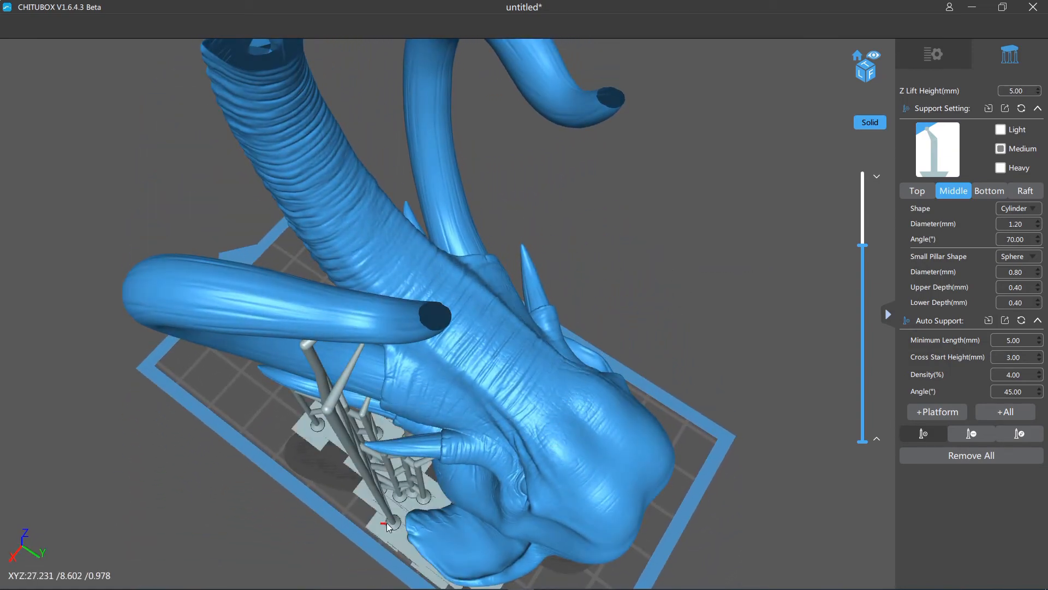
click(411, 516)
right_drag(606, 355, 700, 316)
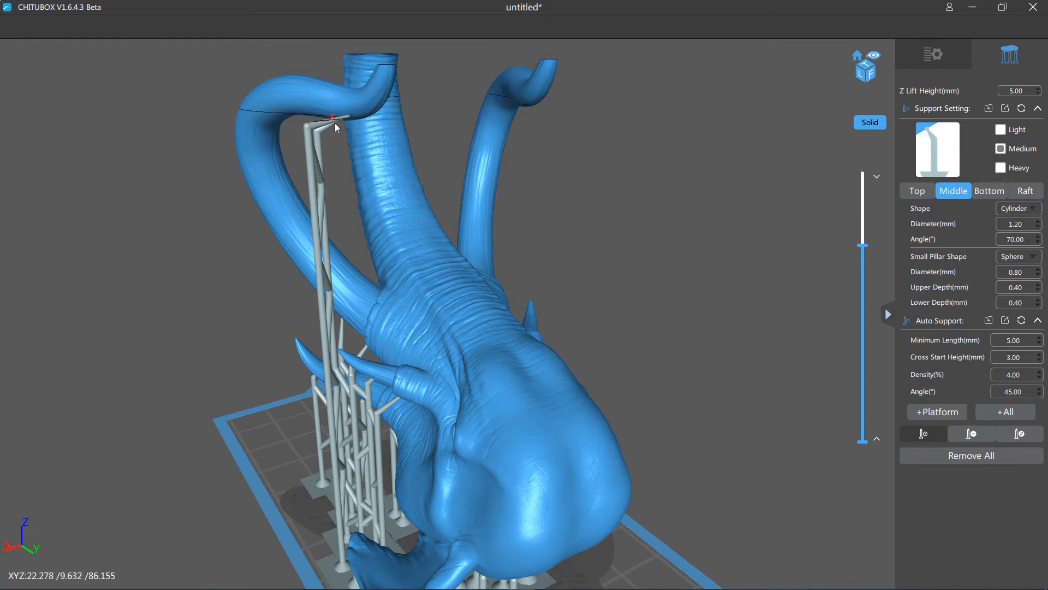
click(1019, 433)
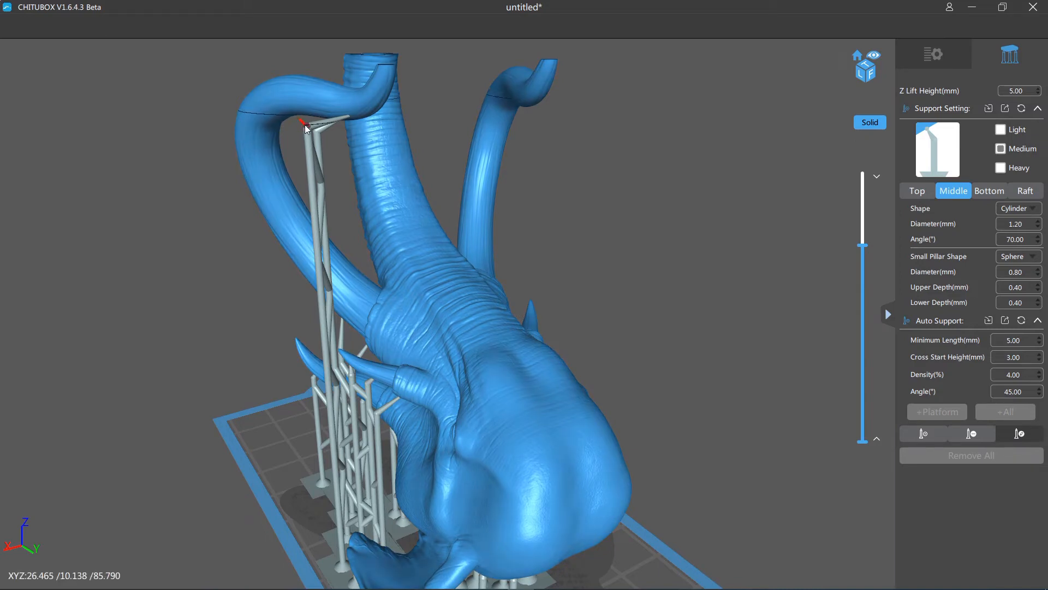
drag(304, 124, 307, 149)
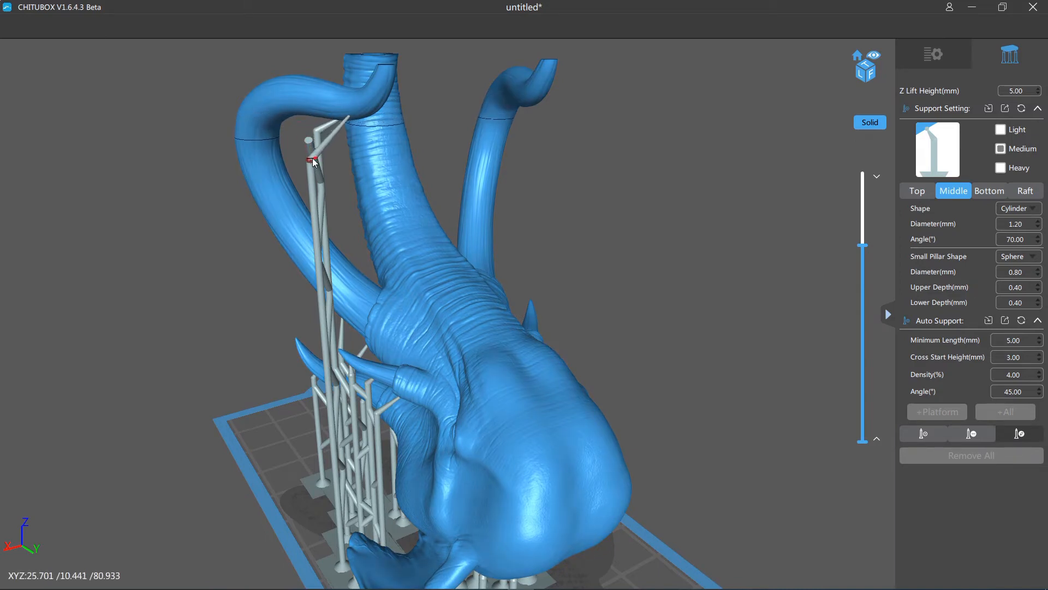
drag(460, 208, 637, 227)
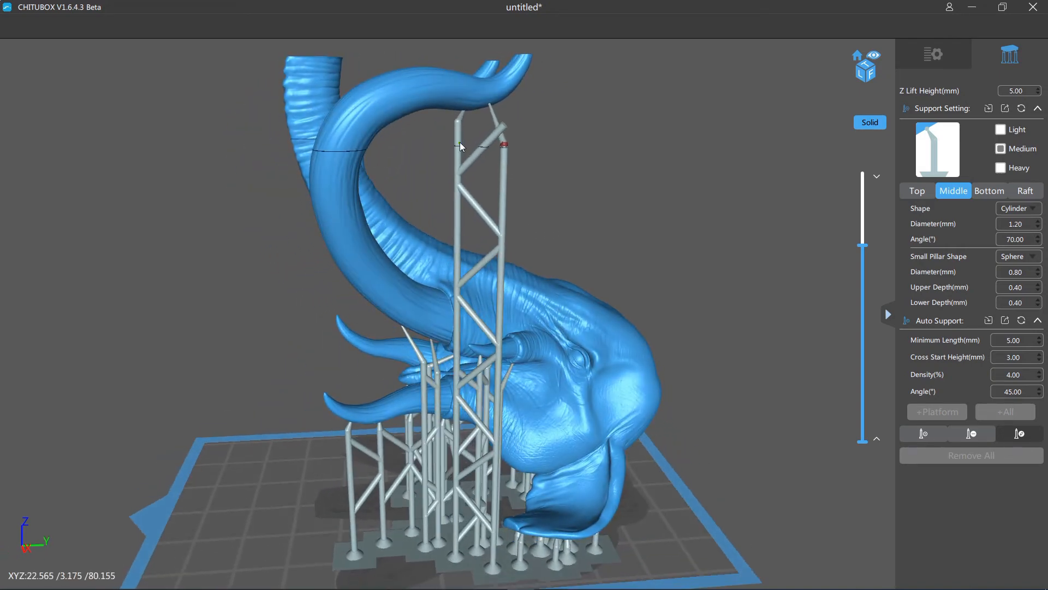
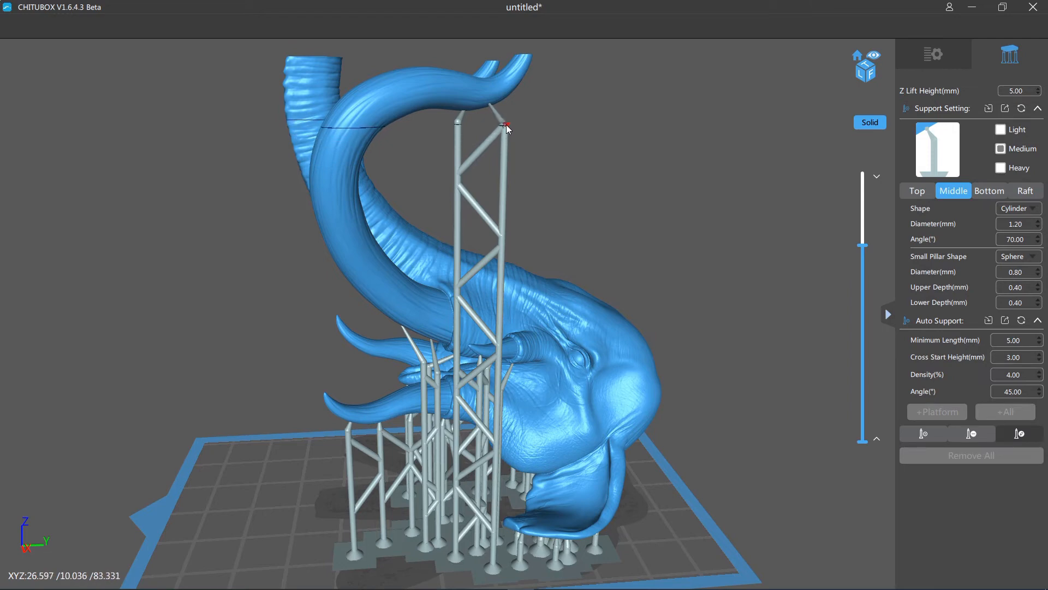
- Settle the upper joint of the tusk-point support's pillar below the large tusk, and return to adding supports
click(506, 123)
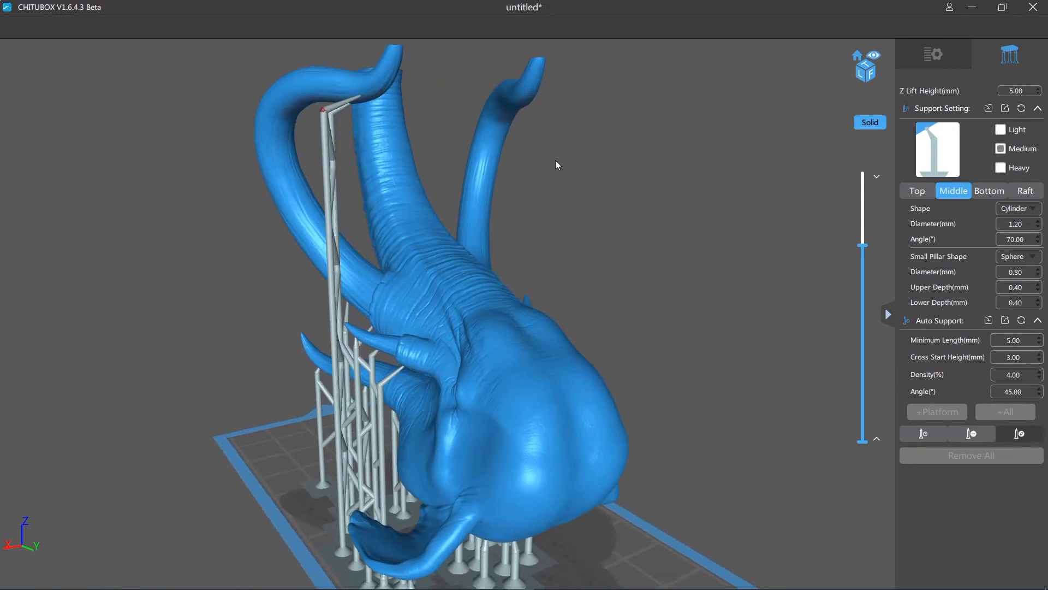
scroll(555, 159, up, 2)
scroll(617, 211, up, 2)
mouse_move(617, 217)
mouse_down()
mouse_move(661, 214)
mouse_move(604, 217)
mouse_move(643, 230)
mouse_move(604, 205)
mouse_up()
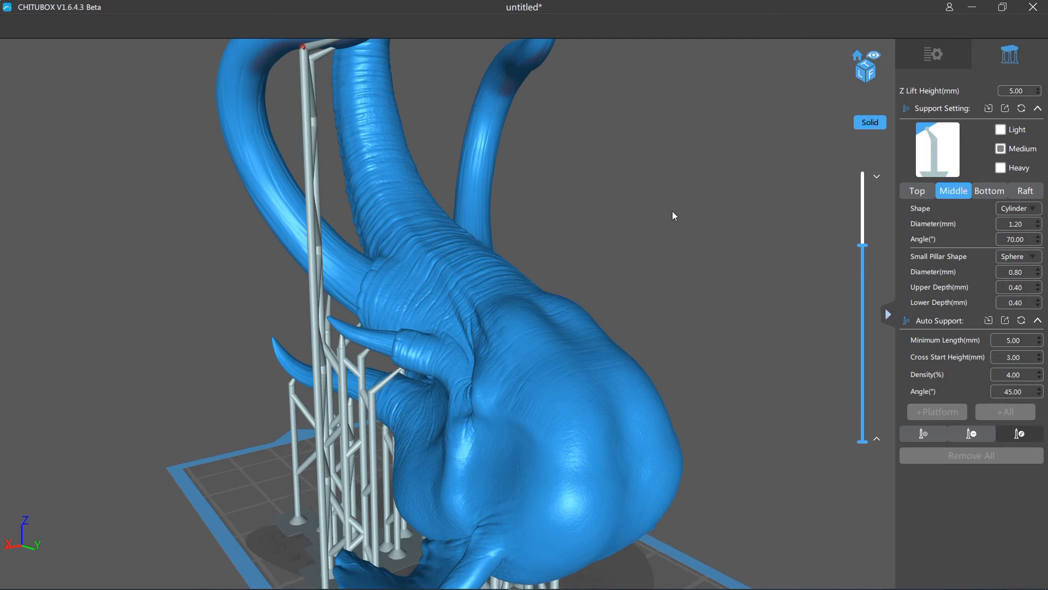
click(929, 439)
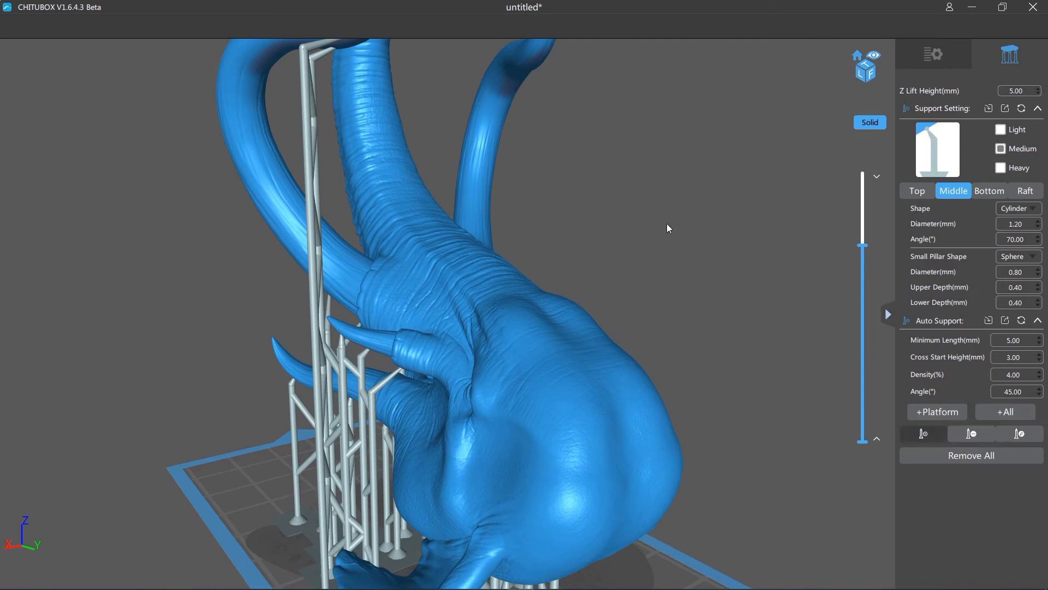
- Try to add another medium support under the overhang near the supported large tusk's point, and undo it
drag(666, 227, 660, 316)
scroll(332, 141, up, 3)
scroll(333, 143, up, 2)
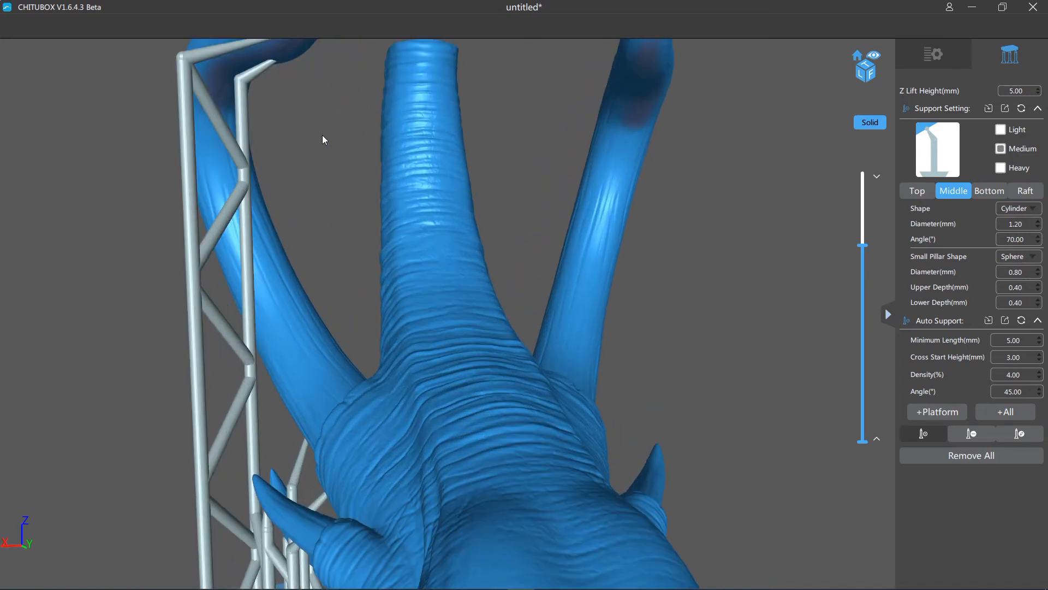
middle_drag(325, 147, 370, 304)
drag(369, 304, 363, 278)
click(373, 287)
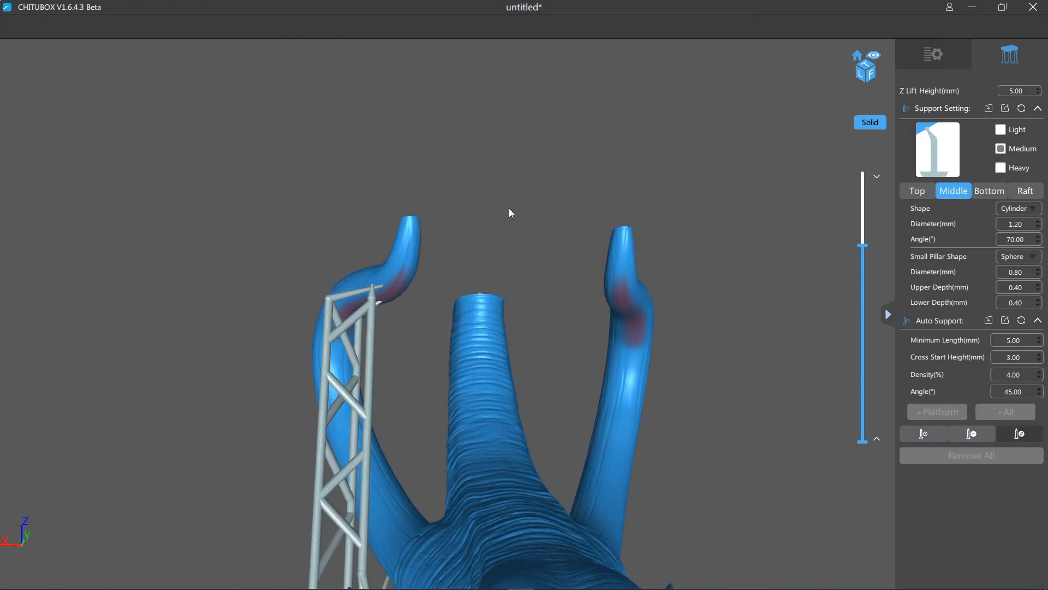
key(ctrl+z)
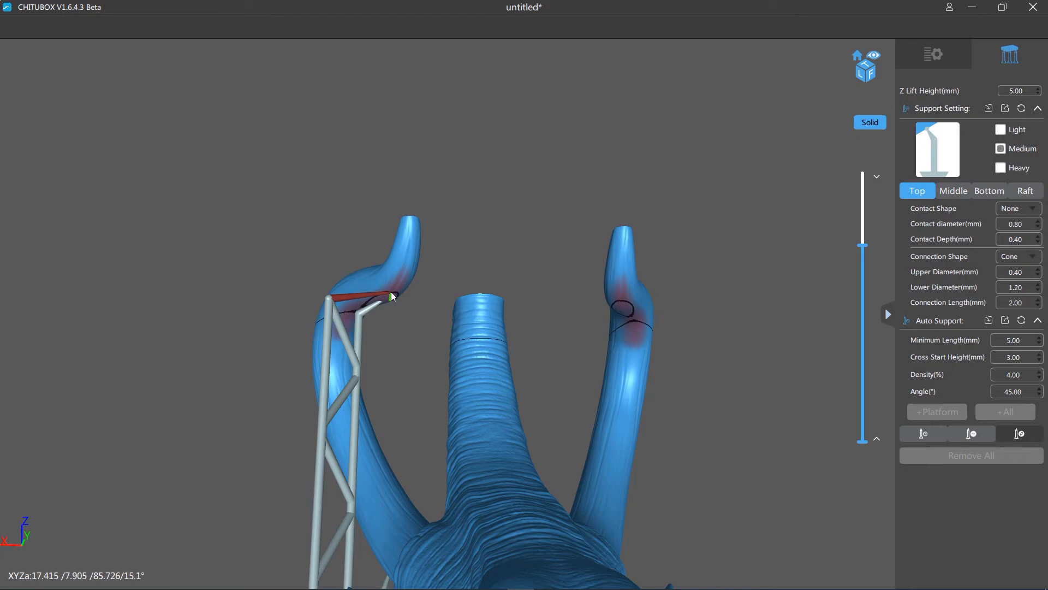
- Move the existing support's contact farther toward the large tusk's point, check it from the side and underneath, and return to adding supports
drag(728, 445, 700, 419)
scroll(702, 420, down, 2)
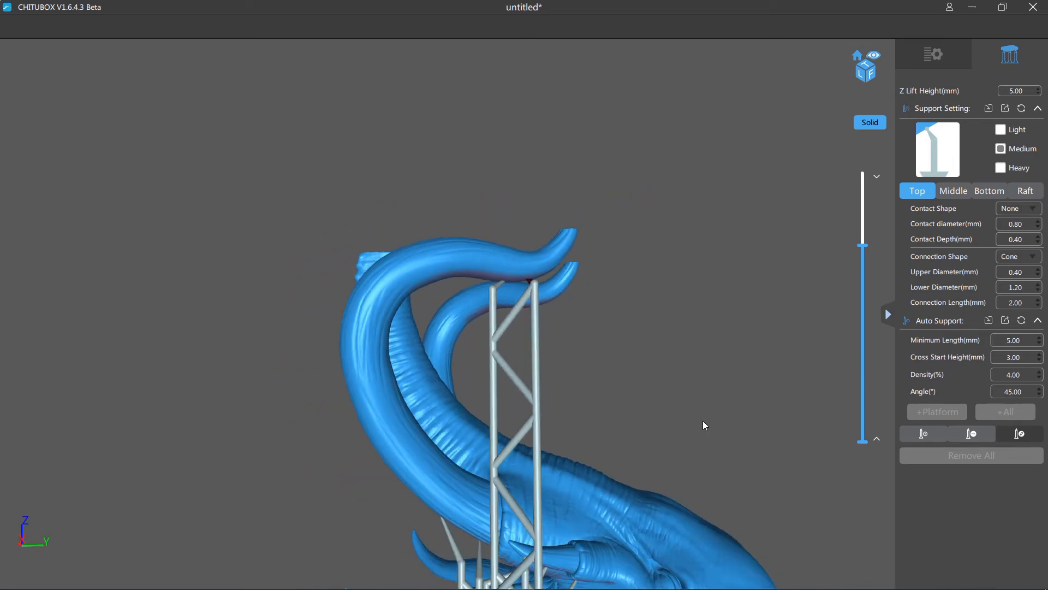
scroll(686, 417, down, 1)
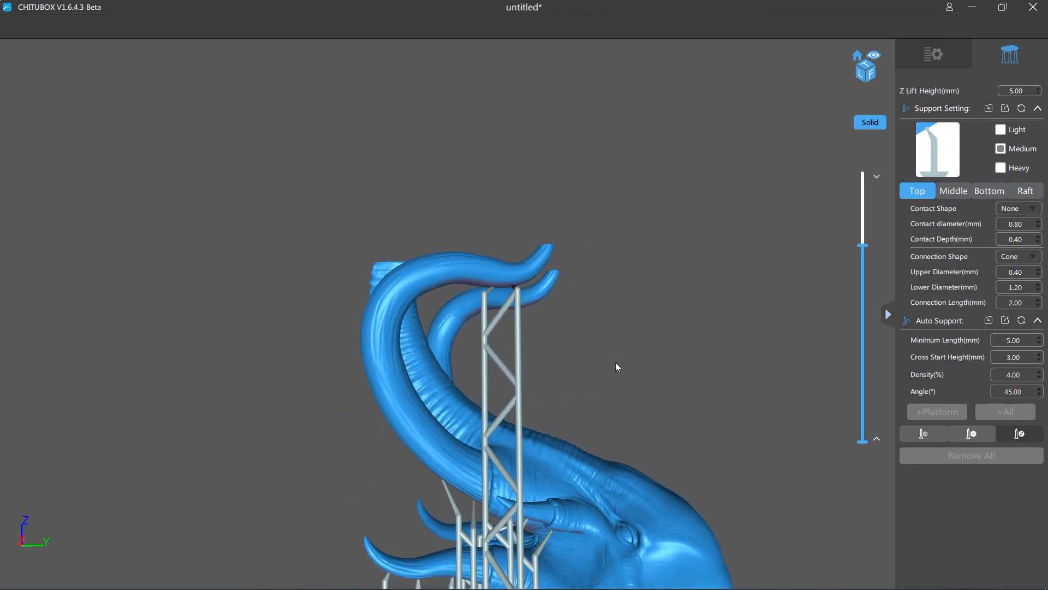
drag(615, 362, 632, 315)
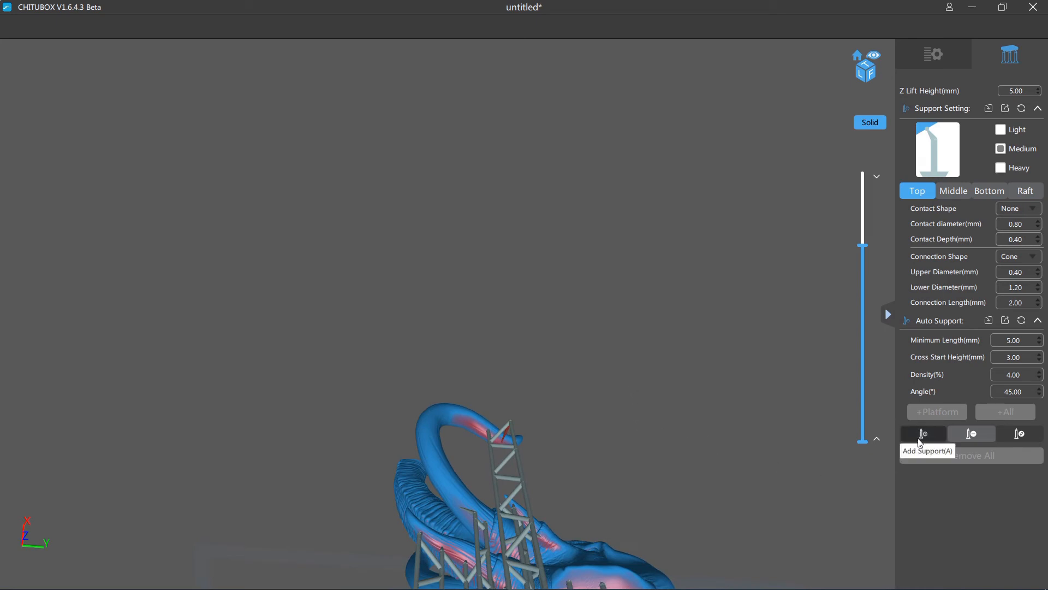
drag(640, 293, 596, 225)
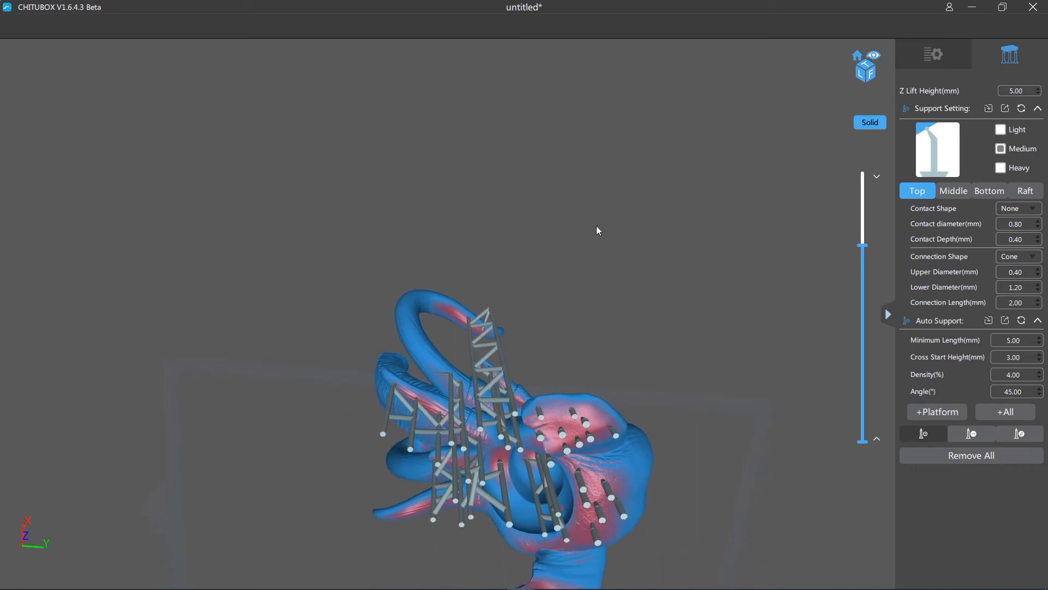
- In support edit mode, nudge the tall pillar of the tusk-point support slightly, and return to adding supports
right_drag(596, 225, 769, 261)
scroll(516, 310, up, 3)
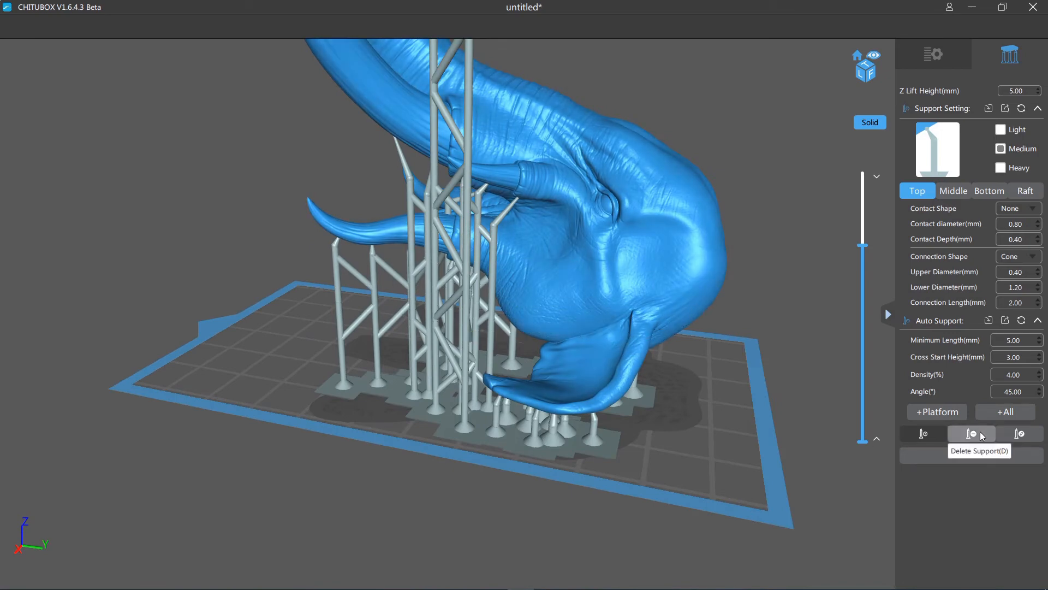
click(1019, 433)
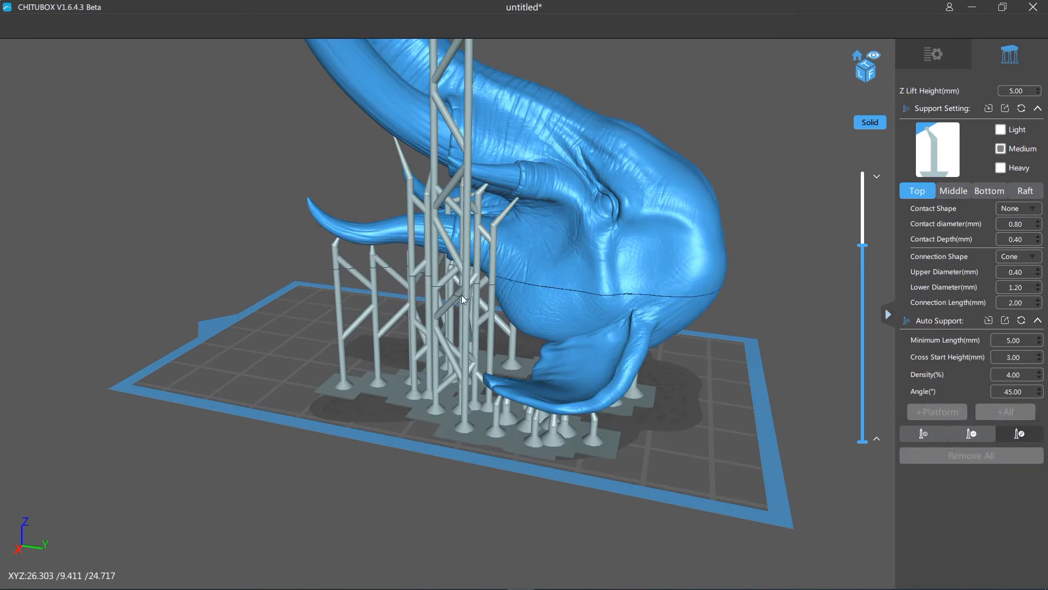
mouse_move(467, 119)
mouse_down()
mouse_move(483, 173)
mouse_move(569, 137)
mouse_move(621, 130)
mouse_move(634, 142)
mouse_move(653, 131)
mouse_move(539, 130)
mouse_move(468, 114)
mouse_up()
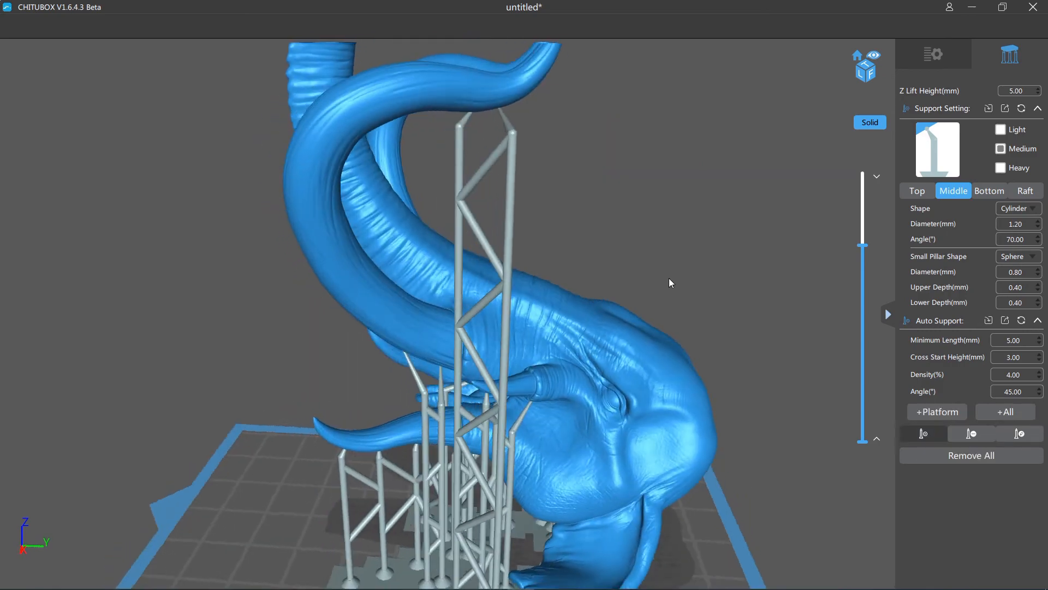
right_drag(669, 278, 604, 265)
scroll(604, 265, down, 3)
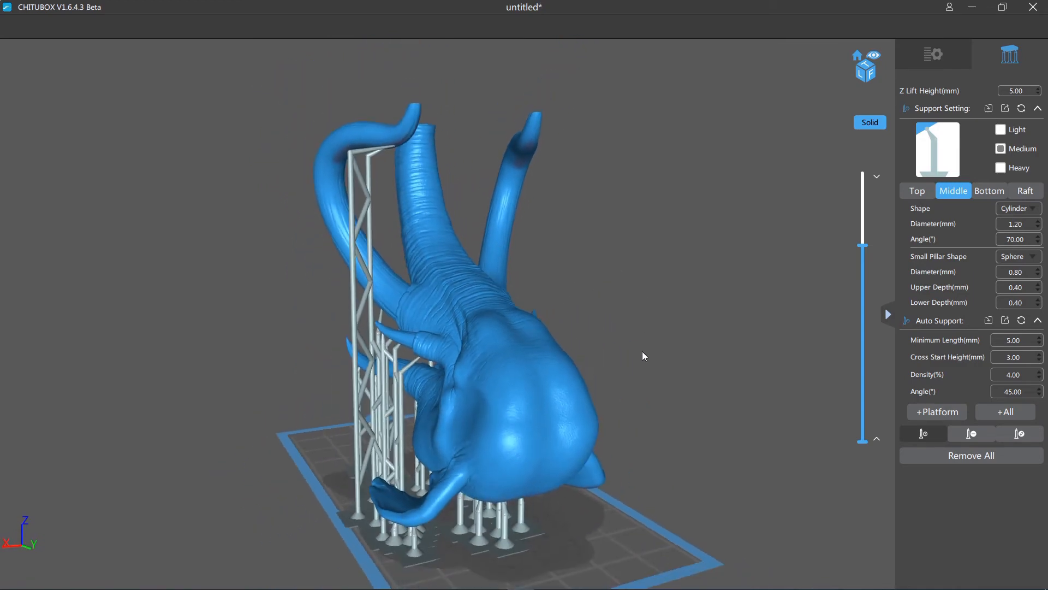
- In support edit mode, reposition the tusk-point support's pillar and base beside the ear so they stand clear of it
right_drag(664, 297, 782, 421)
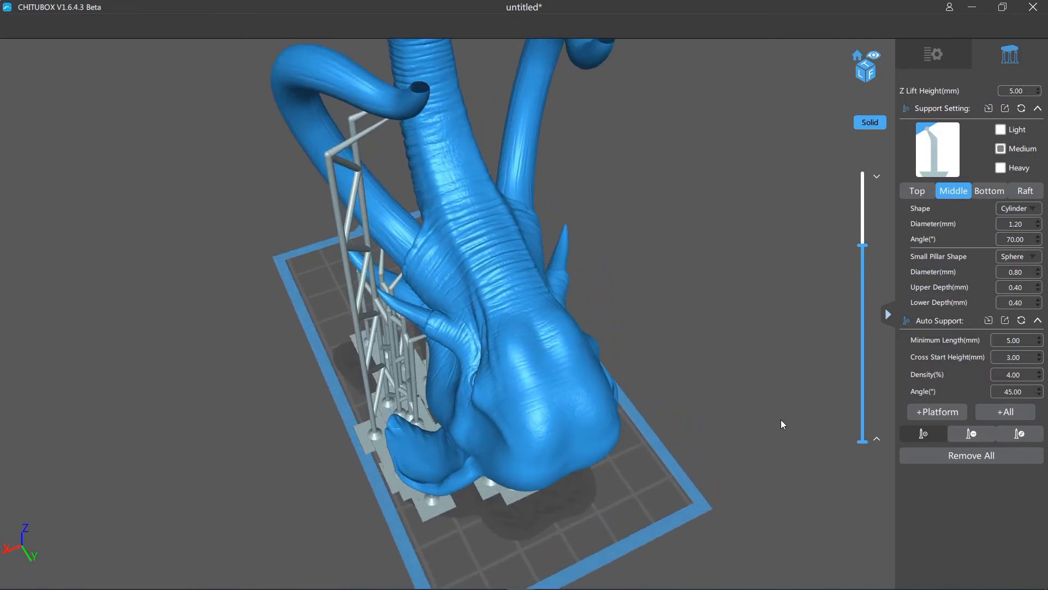
click(1019, 434)
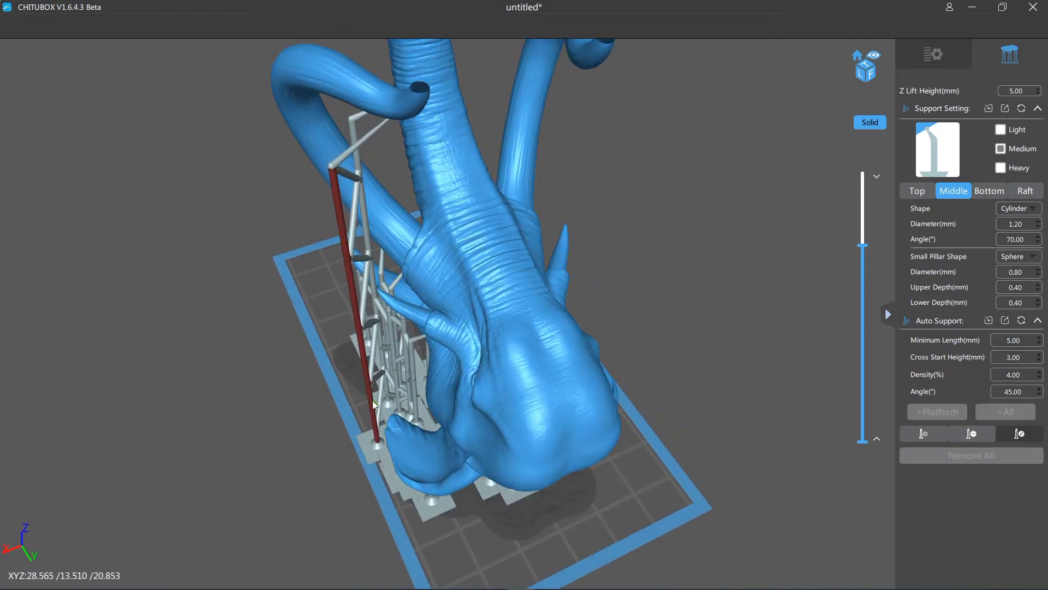
right_drag(372, 410, 644, 421)
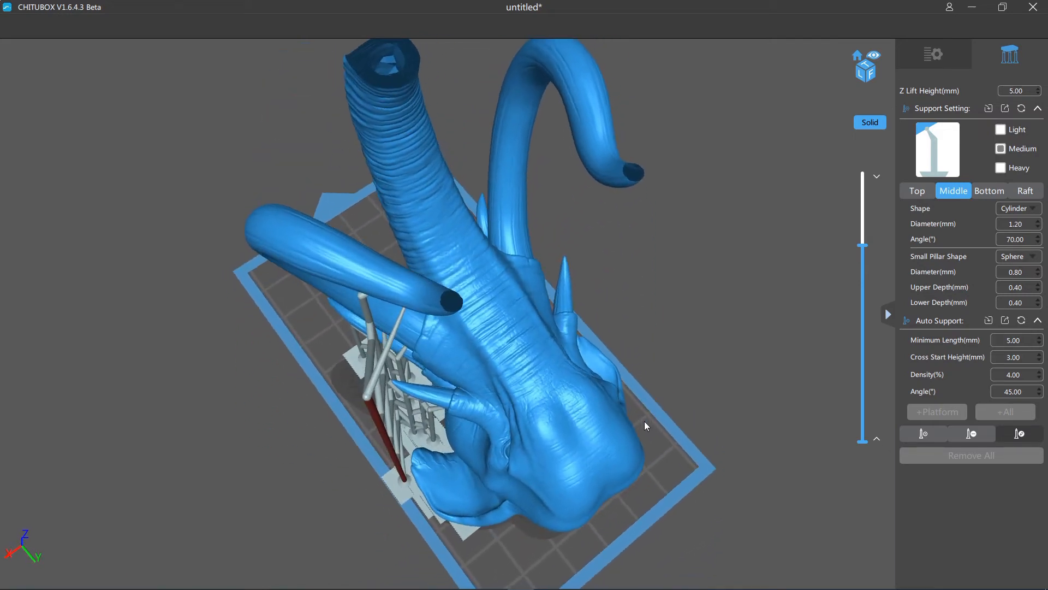
click(405, 477)
drag(409, 476, 406, 474)
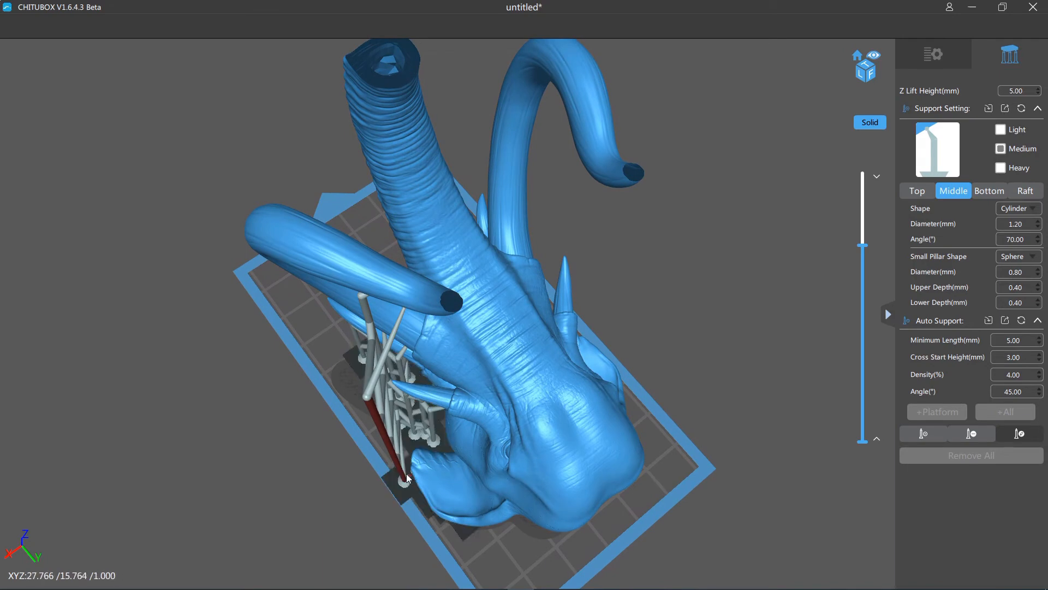
scroll(407, 479, up, 4)
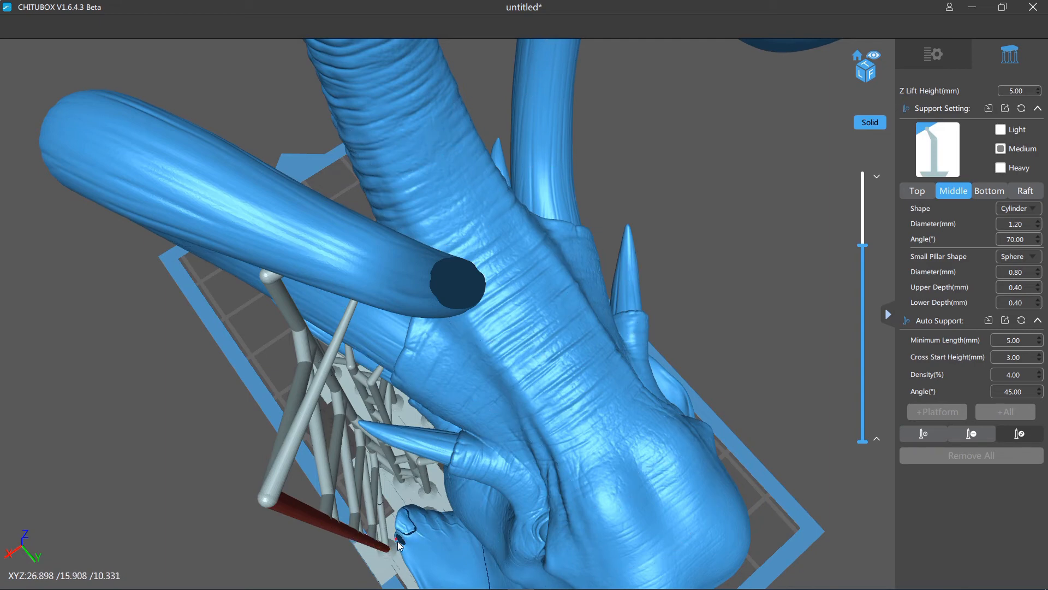
right_drag(300, 544, 297, 523)
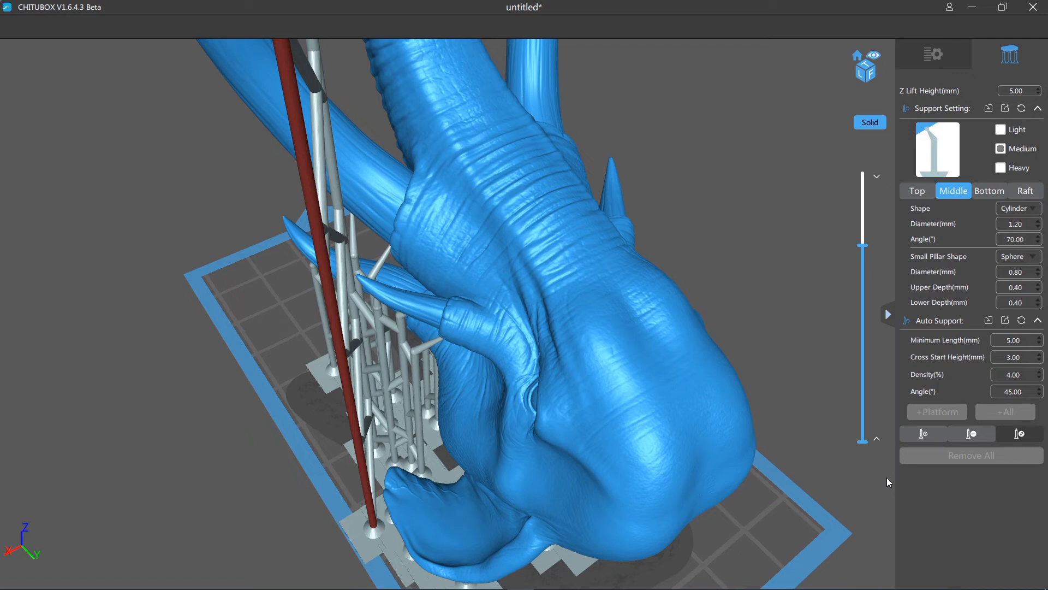
- Leave support editing and raise the layer view in stages until the whole model is shown
drag(750, 204, 738, 458)
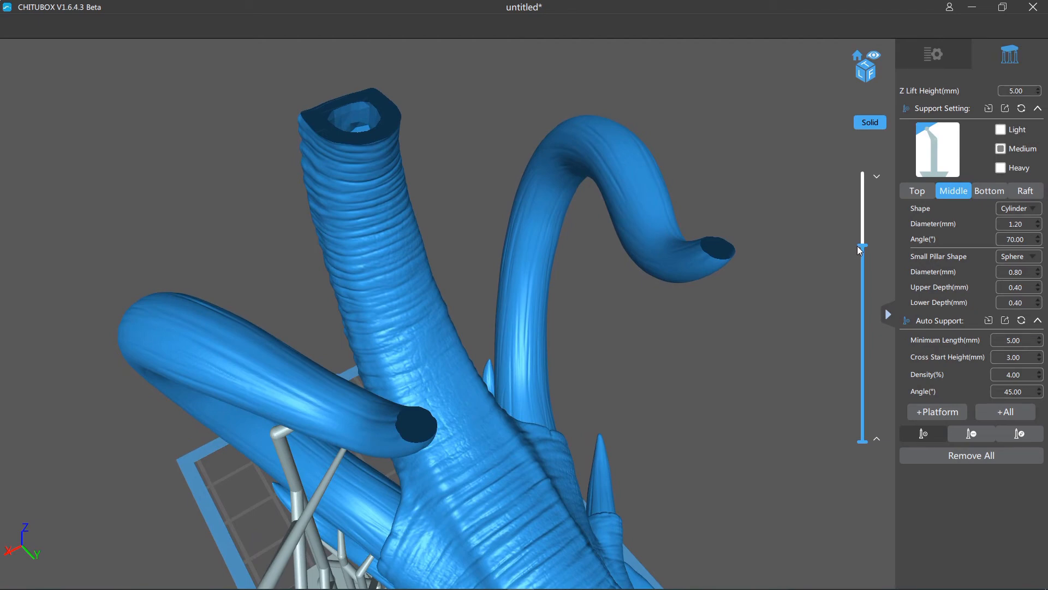
drag(862, 246, 863, 224)
drag(736, 384, 712, 477)
scroll(713, 477, down, 1)
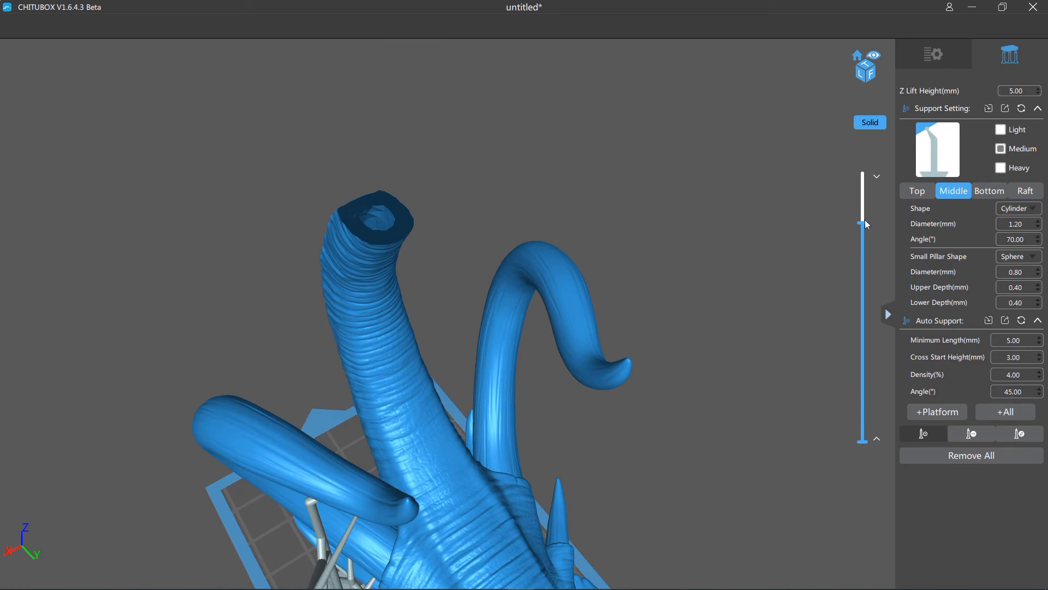
drag(865, 224, 864, 181)
- Switch to the light support preset and check the tusk-point support's shallow connection from several sides
drag(771, 268, 703, 274)
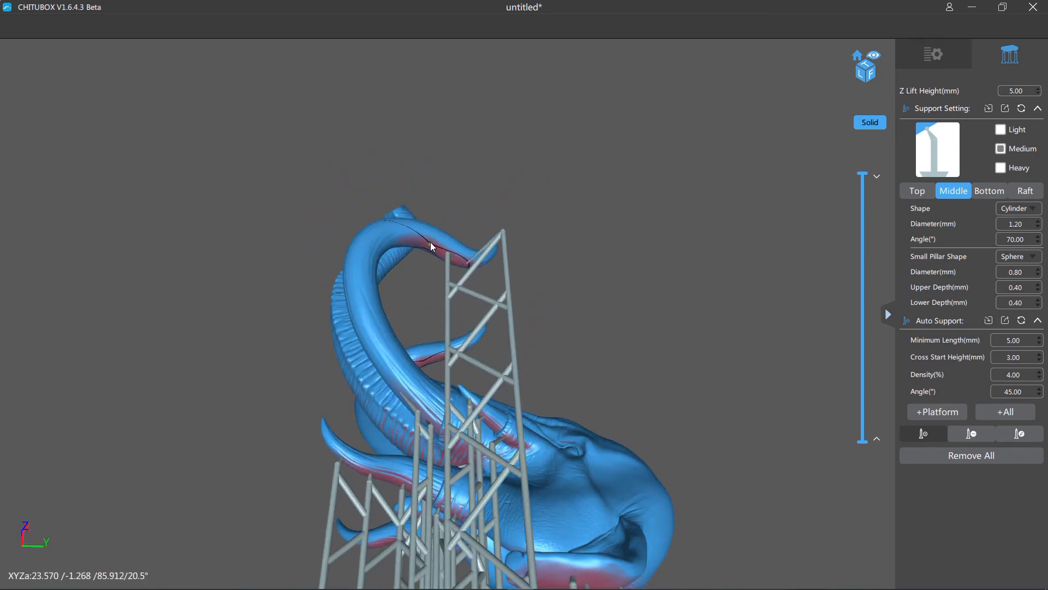
drag(615, 297, 627, 321)
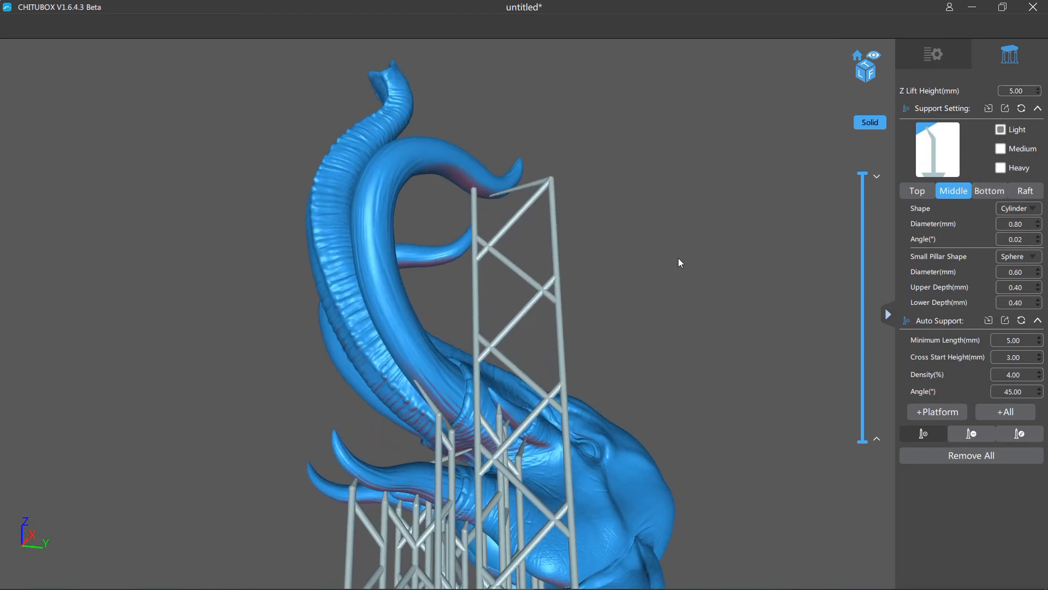
drag(678, 257, 704, 271)
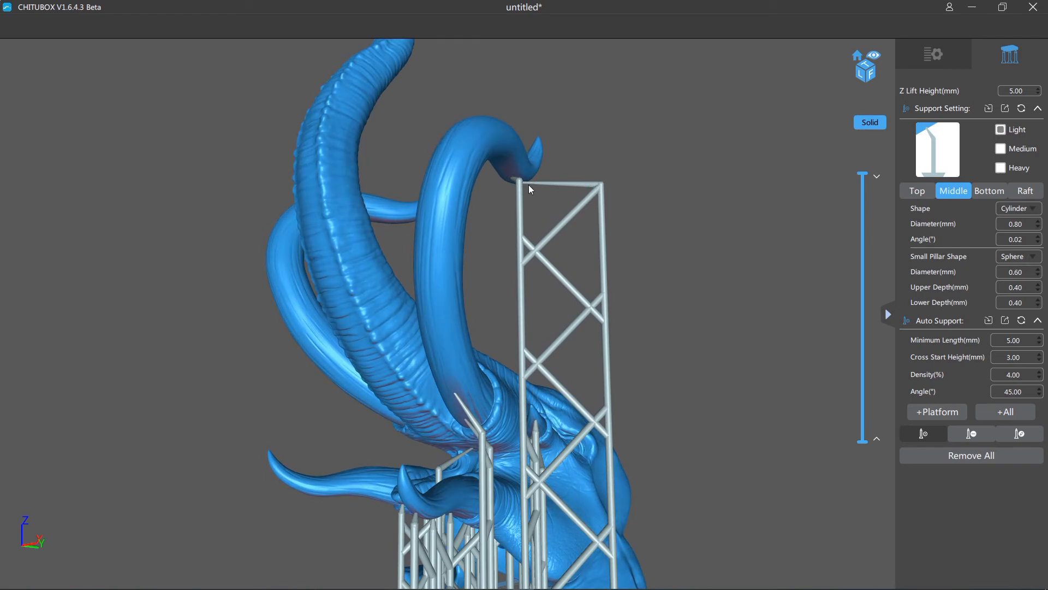
drag(755, 241, 690, 219)
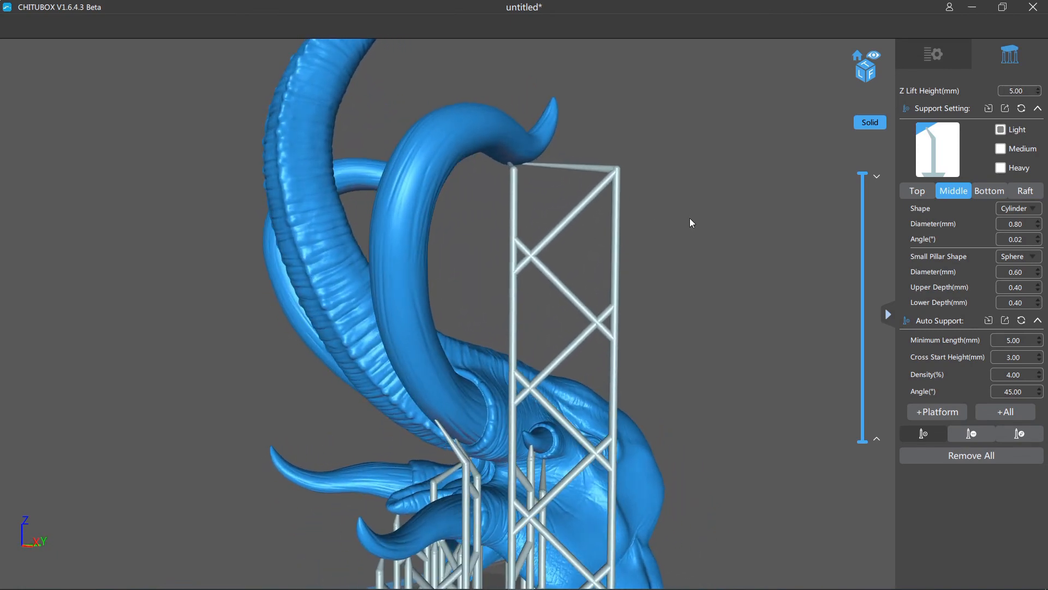
- In support edit mode, lower the upper joint of the tusk-point support's outer pillar to steepen its connection to the tusk
click(1019, 433)
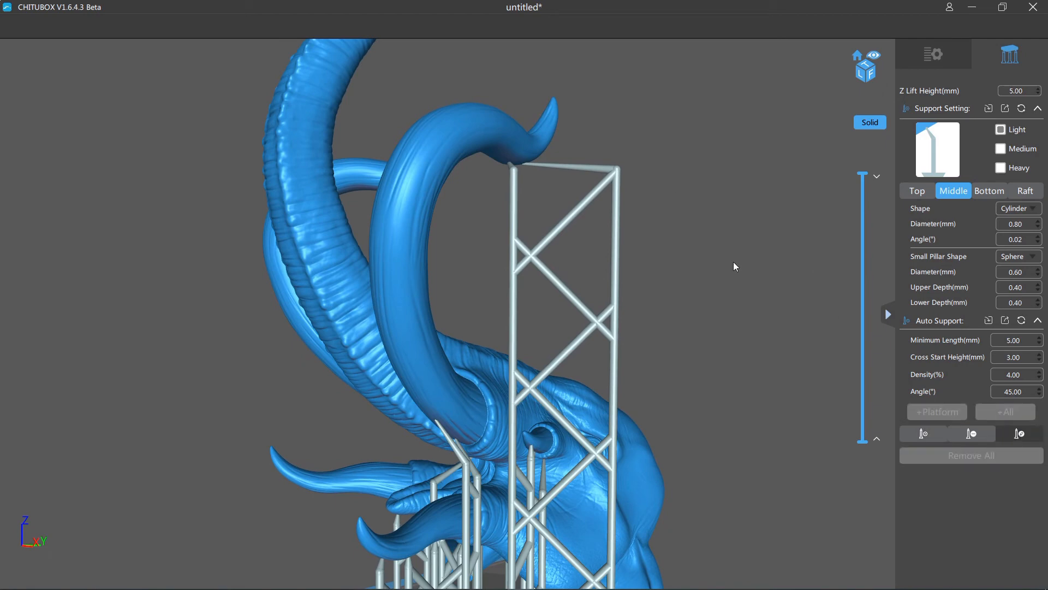
click(618, 169)
click(618, 168)
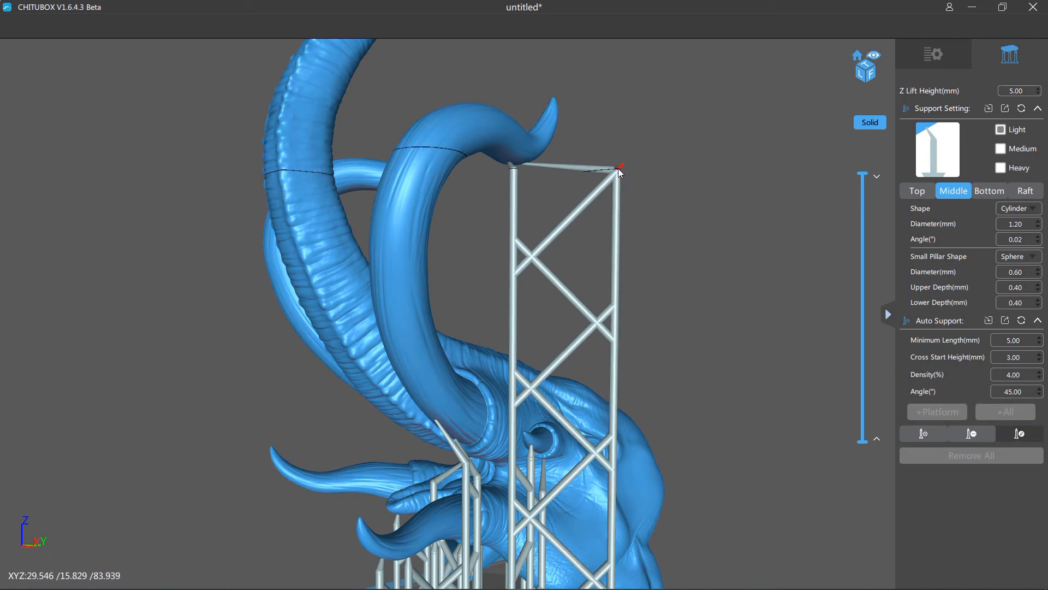
drag(618, 168, 615, 240)
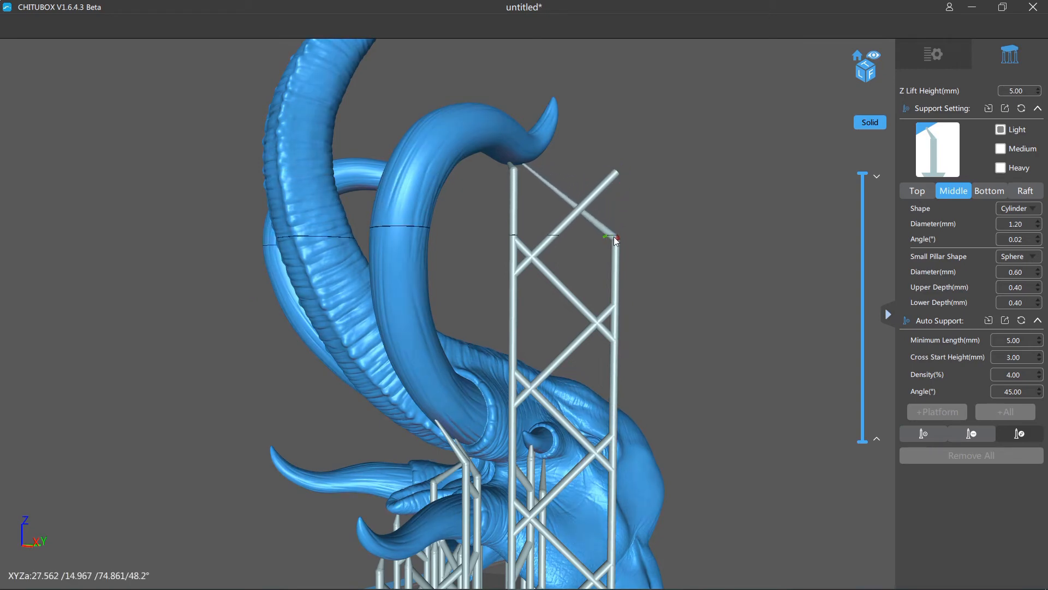
drag(602, 181, 652, 229)
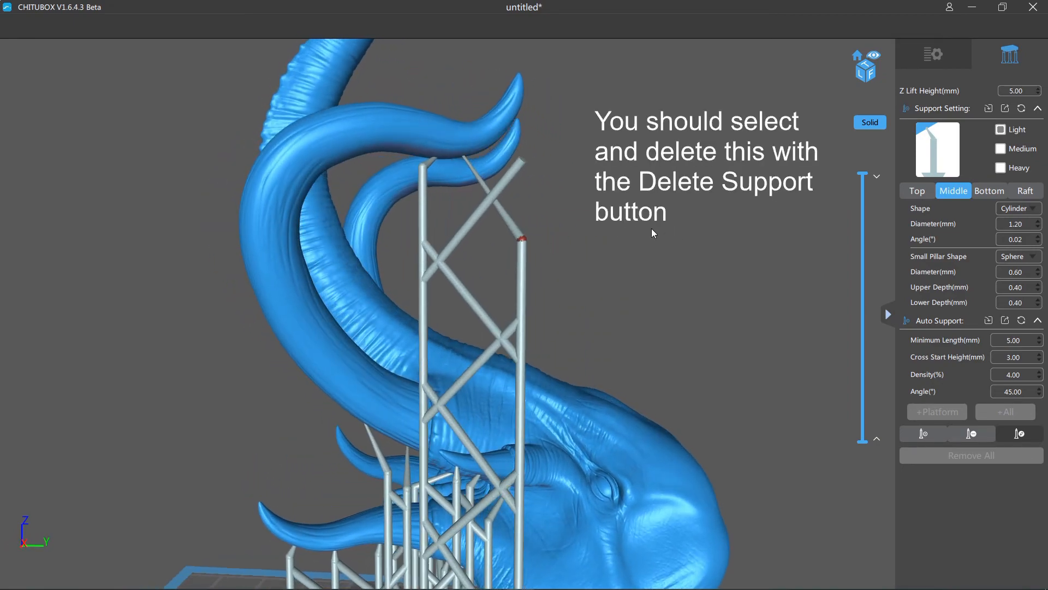
right_drag(656, 231, 670, 181)
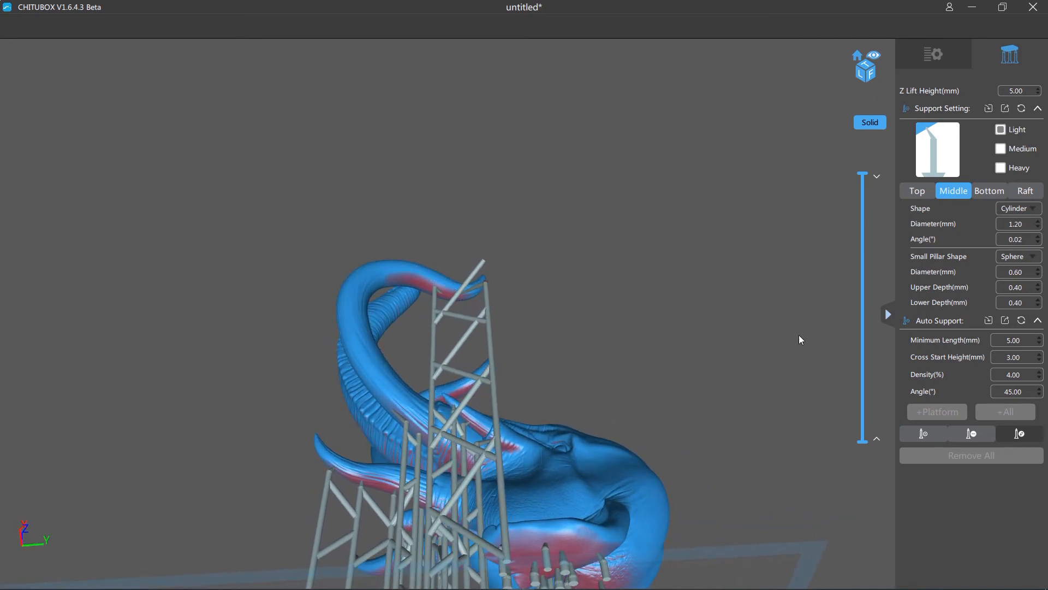
- Return to adding supports and place light supports under the large tusk's overhang, back from the existing pillars toward the bend
click(906, 433)
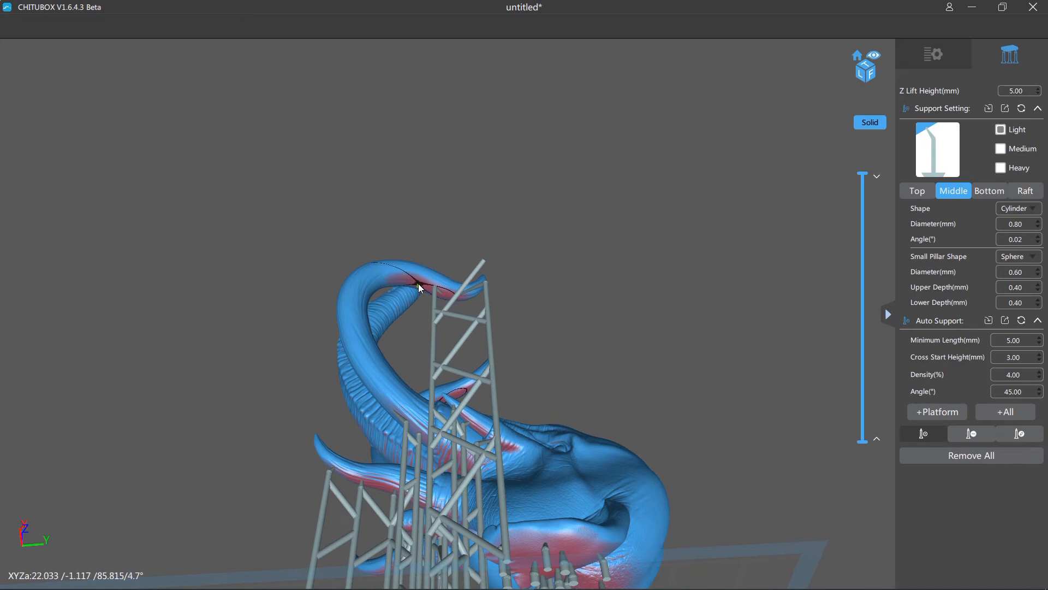
click(418, 283)
drag(502, 289, 700, 401)
right_drag(699, 407, 619, 308)
scroll(618, 307, up, 5)
scroll(617, 306, down, 5)
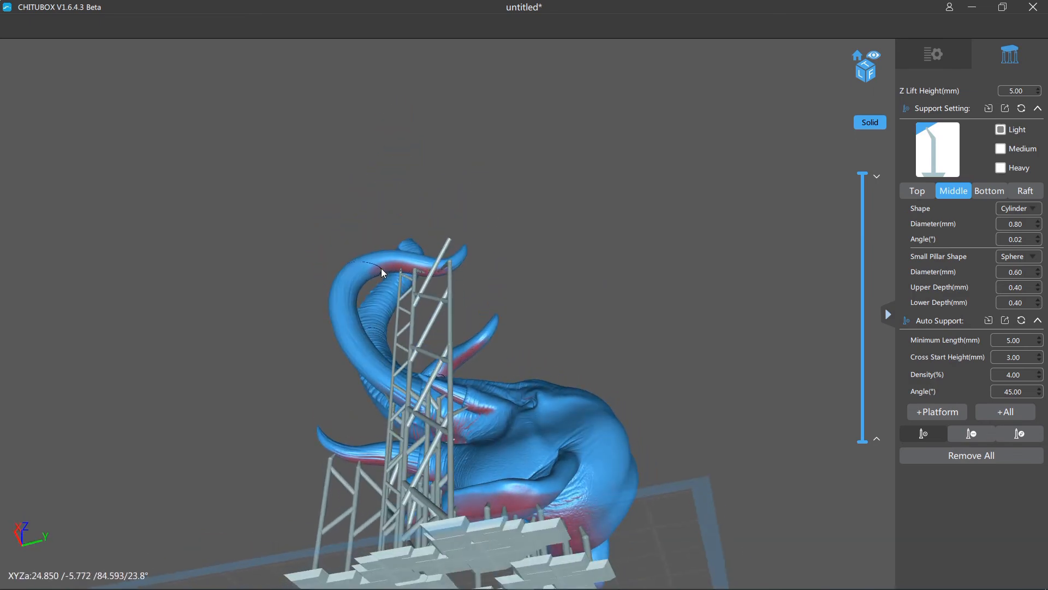
right_drag(381, 267, 664, 327)
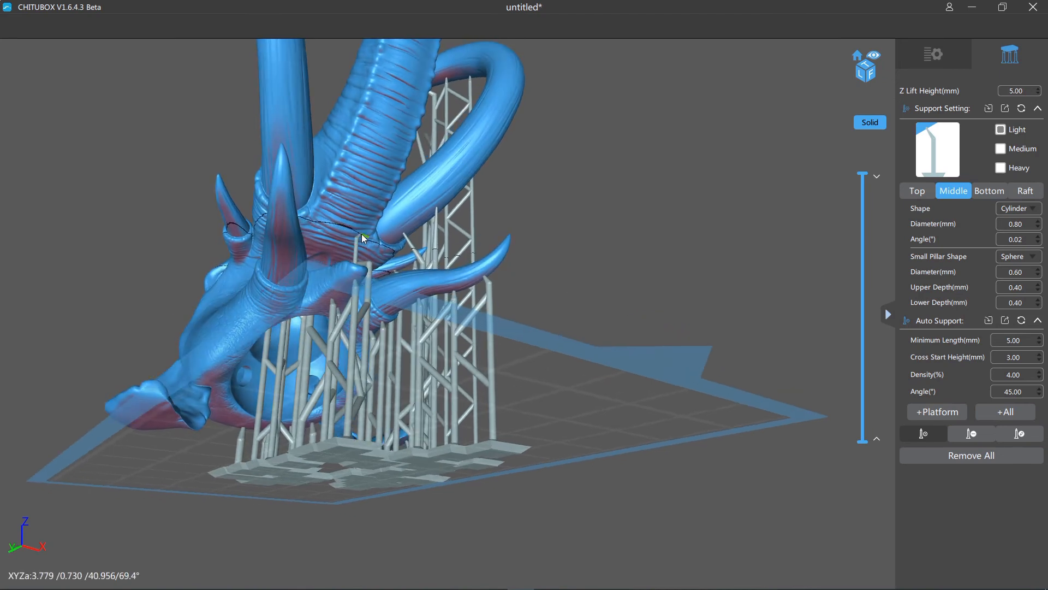
- Add a light support under the base of the trunk, above the mouth
right_drag(447, 258, 535, 300)
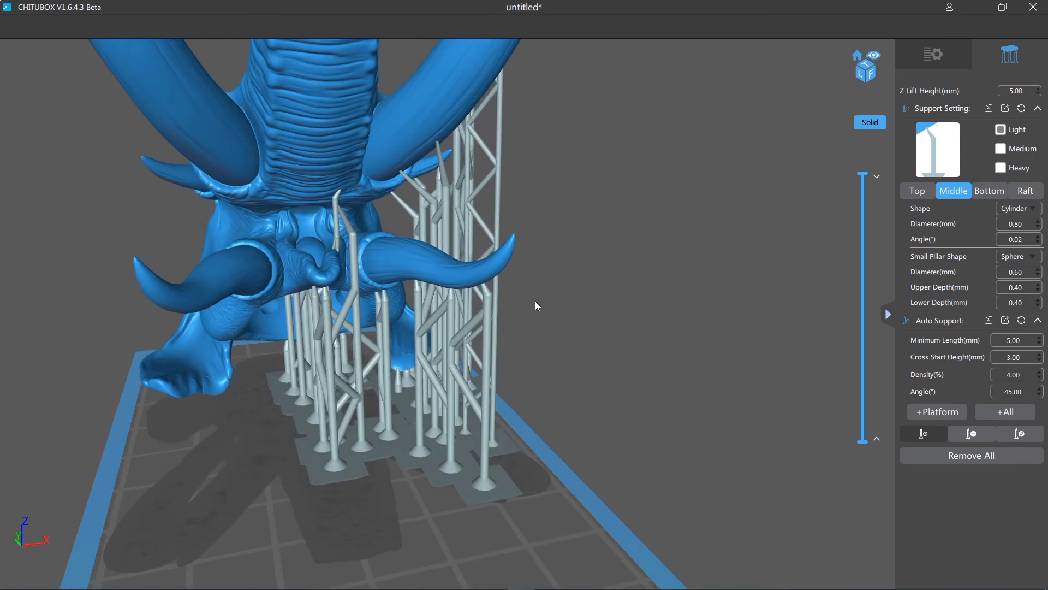
click(345, 167)
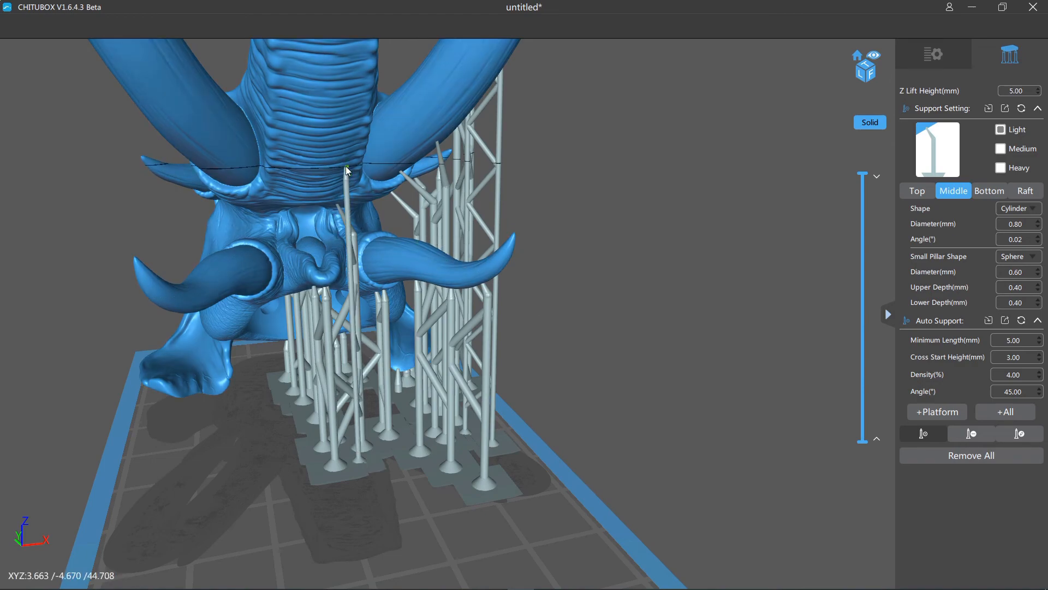
- Switch to the medium support preset and place a support under the ribbed underside of the trunk, beyond its base
right_drag(573, 280, 667, 241)
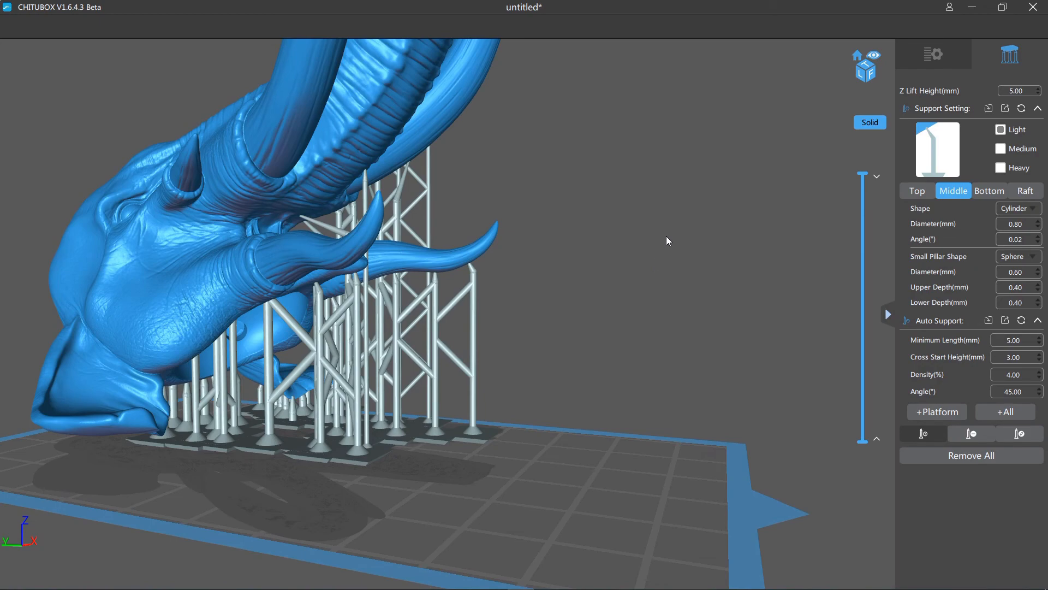
click(1000, 149)
right_drag(630, 211, 412, 193)
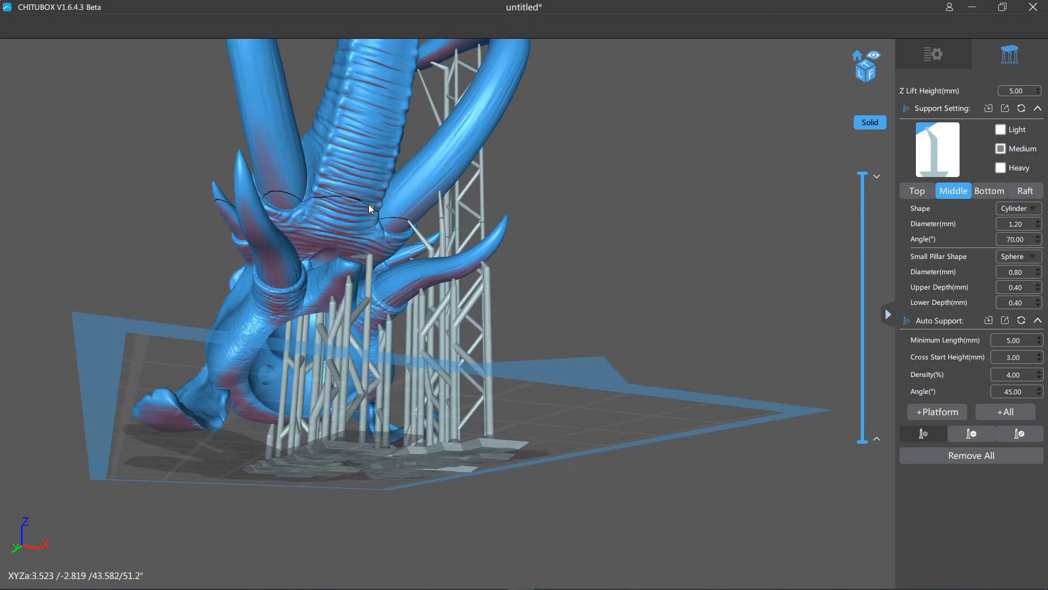
right_drag(493, 214, 603, 243)
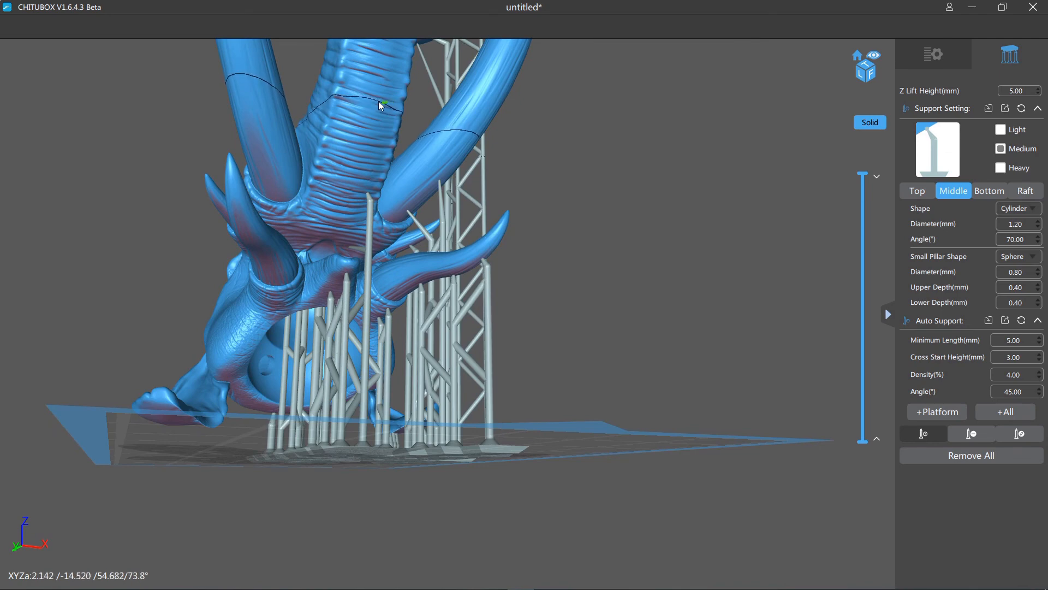
click(375, 99)
right_drag(375, 100, 653, 201)
scroll(653, 201, down, 4)
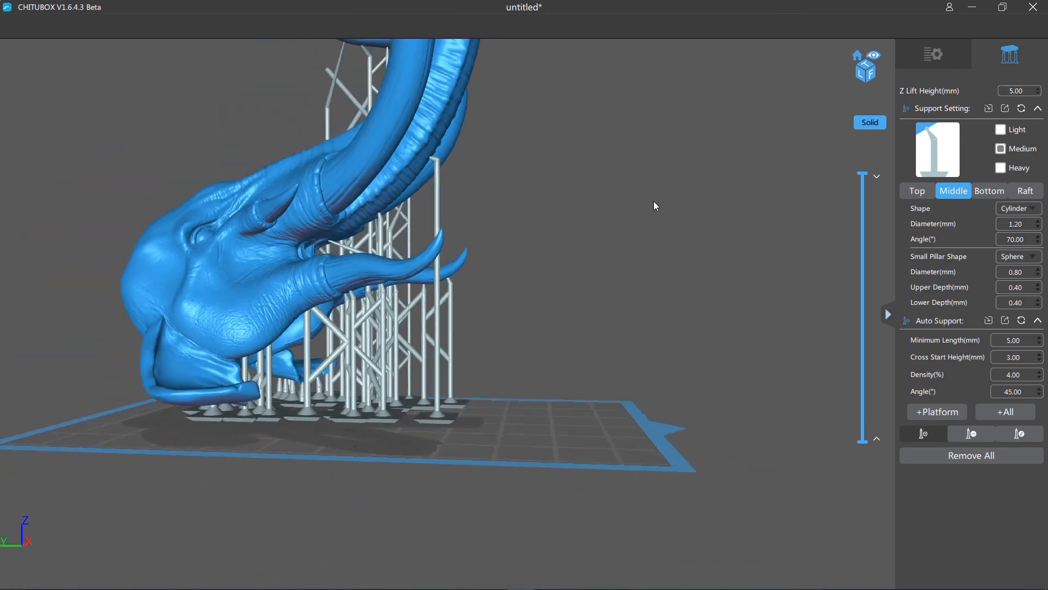
- Replace the single medium trunk support with two side by side across the trunk's underside
scroll(653, 202, up, 1)
right_drag(415, 138, 506, 221)
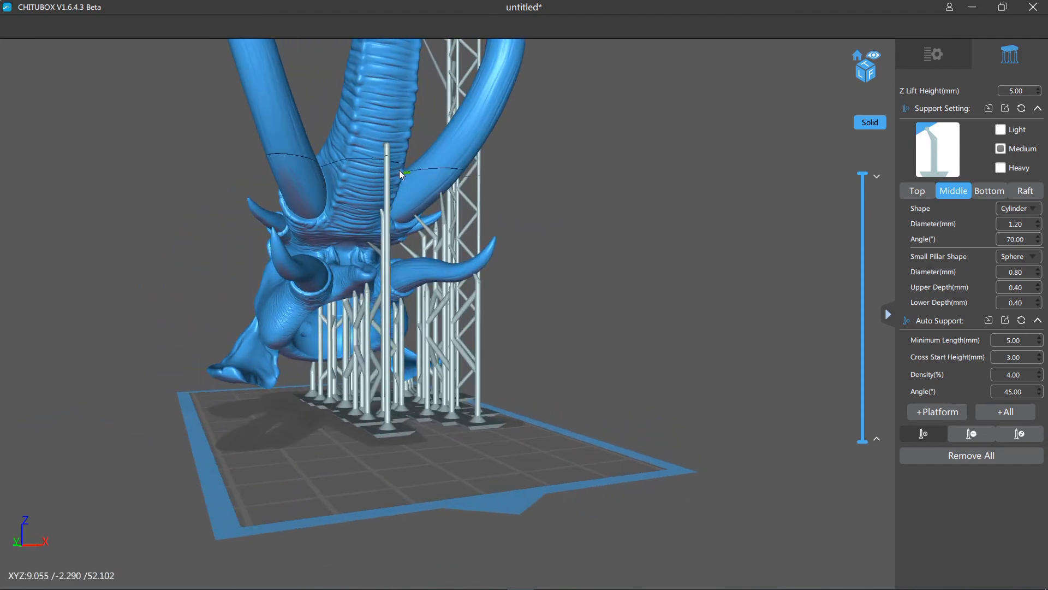
click(399, 147)
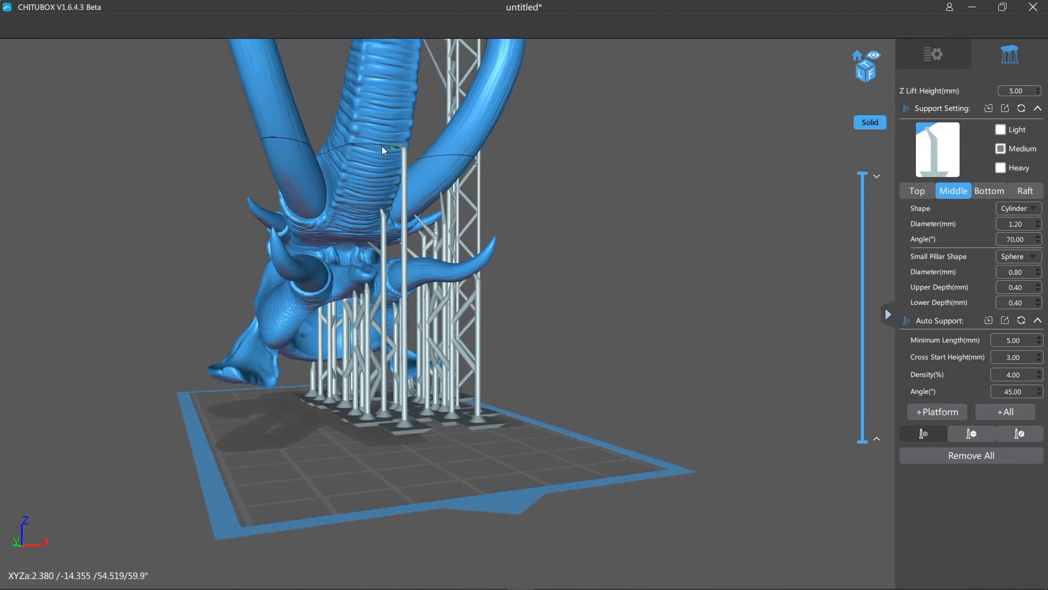
click(362, 146)
right_drag(464, 155, 734, 202)
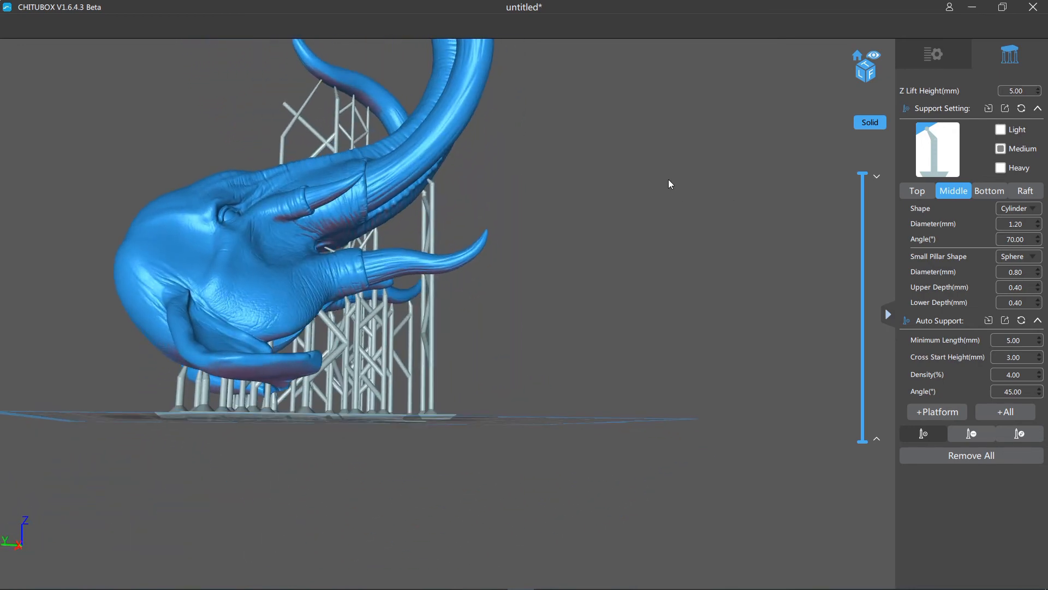
- Inspect the trunk, tusk and head supports from all sides and check the remaining unsupported overhangs
right_drag(681, 227, 375, 329)
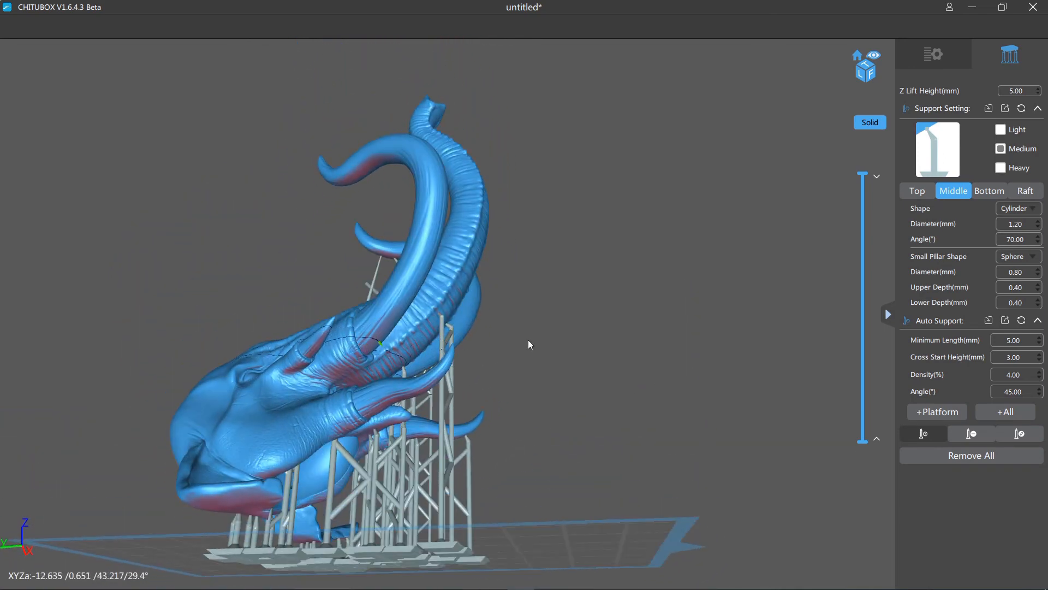
right_drag(529, 344, 513, 361)
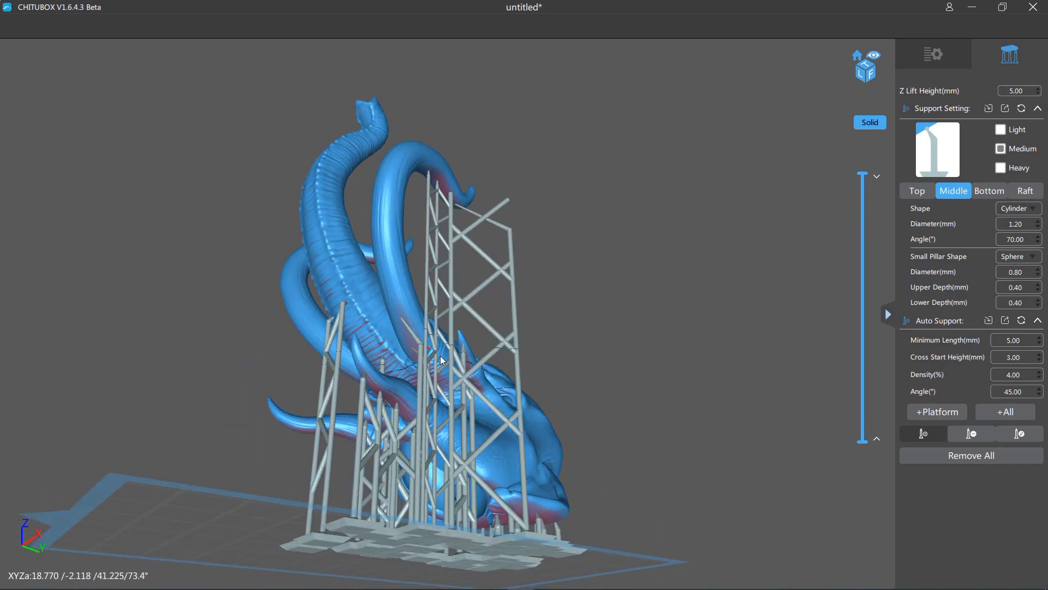
scroll(689, 395, up, 5)
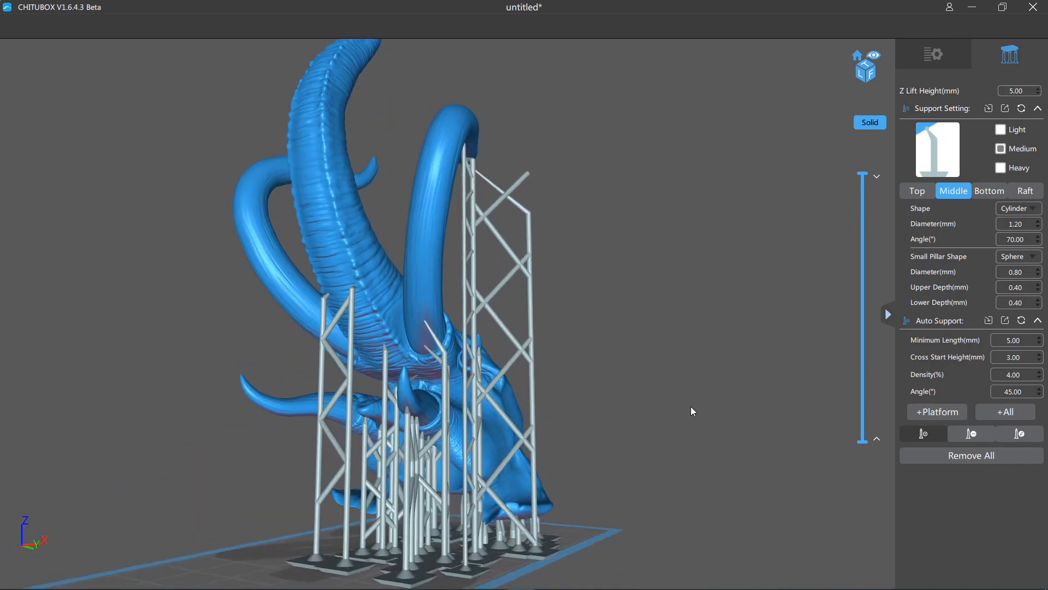
right_drag(690, 411, 473, 427)
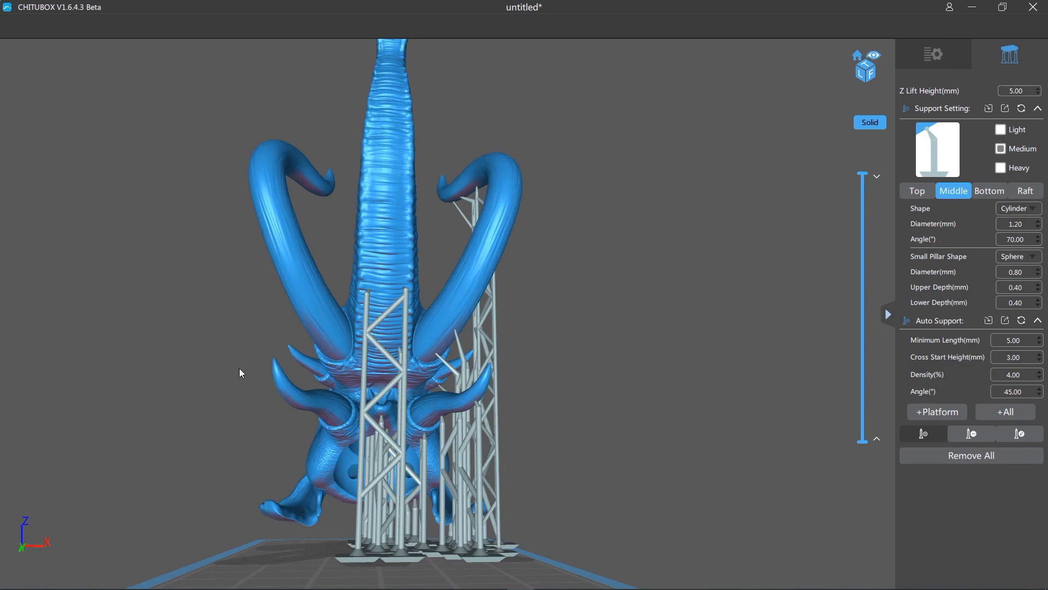
right_drag(575, 325, 497, 403)
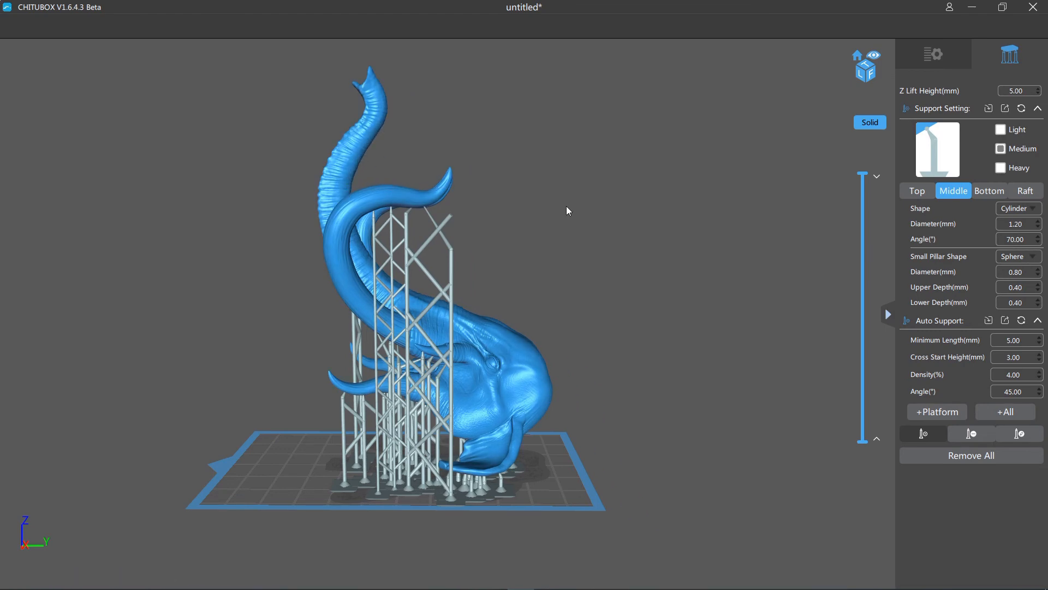
mouse_move(566, 205)
right_down()
mouse_move(569, 214)
mouse_move(525, 216)
mouse_move(566, 218)
right_up()
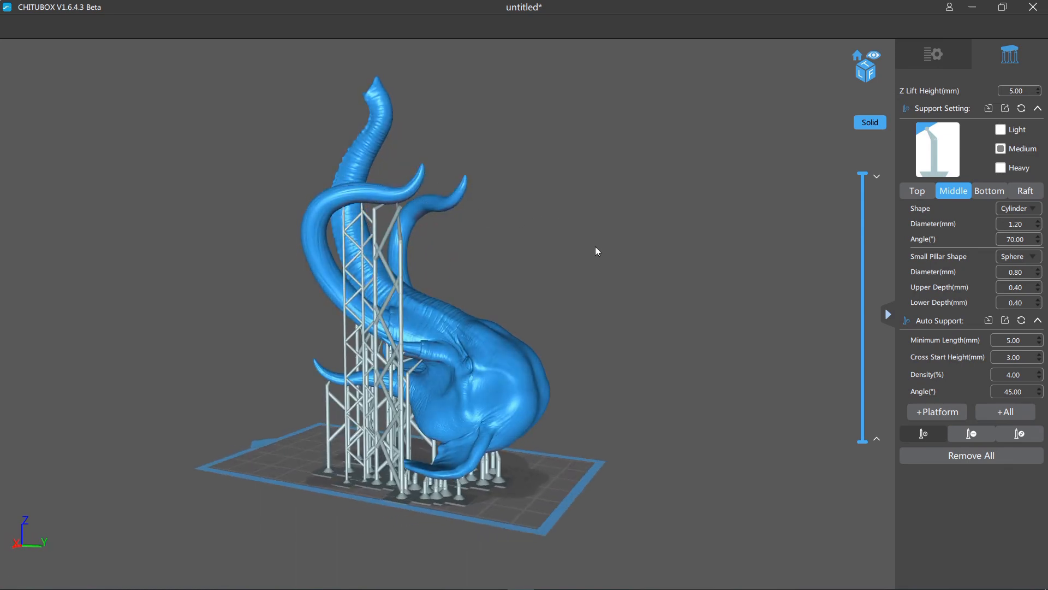
right_drag(595, 247, 633, 256)
scroll(547, 243, up, 4)
scroll(631, 264, up, 2)
scroll(638, 263, down, 3)
scroll(636, 263, down, 3)
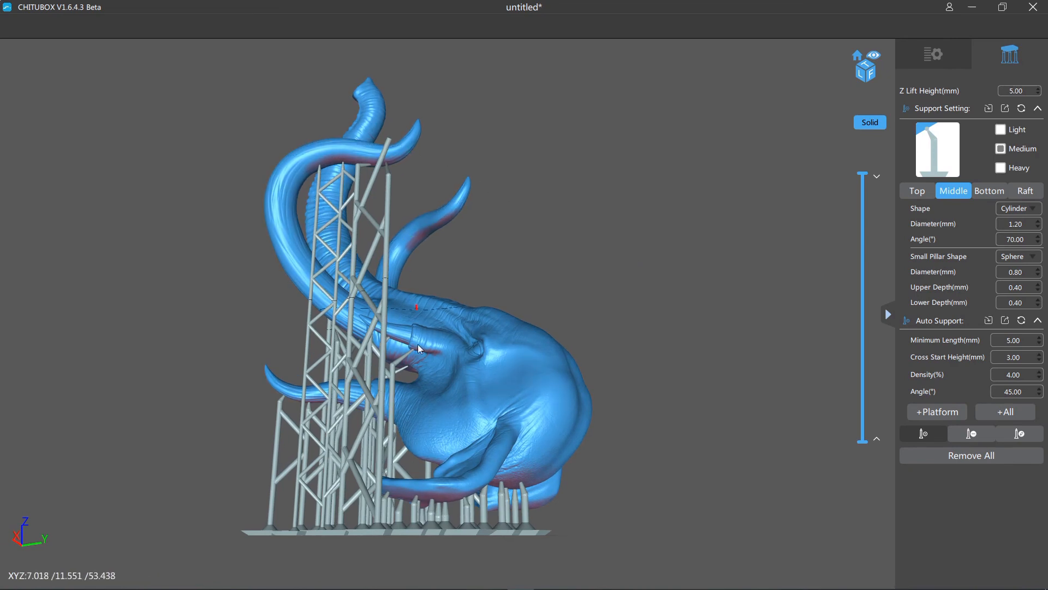
- Place a trial medium support on the side of the head, just above the base of the ear
right_drag(666, 316, 706, 369)
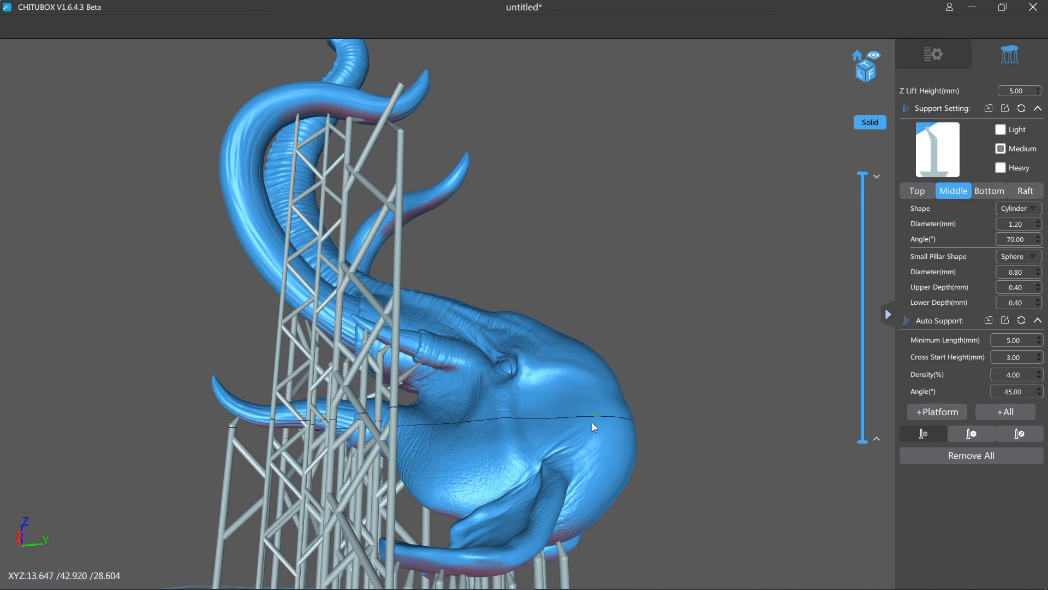
click(584, 439)
drag(727, 456, 740, 465)
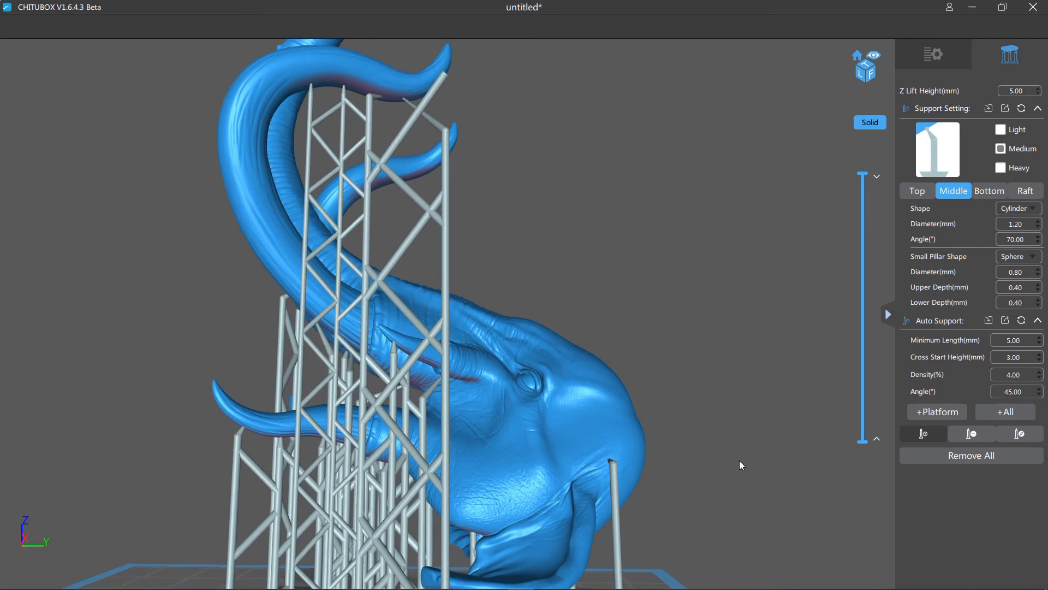
- In support edit mode, try shifting the ear-side support's pillar outward and relocating its contact tip forward across the cheek
click(1019, 433)
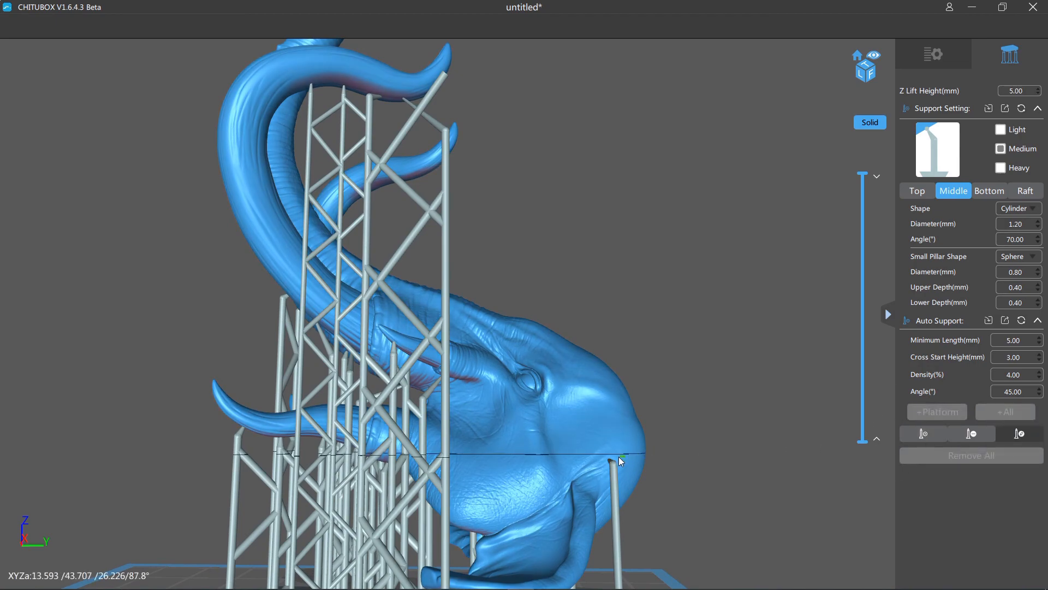
right_drag(607, 460, 621, 486)
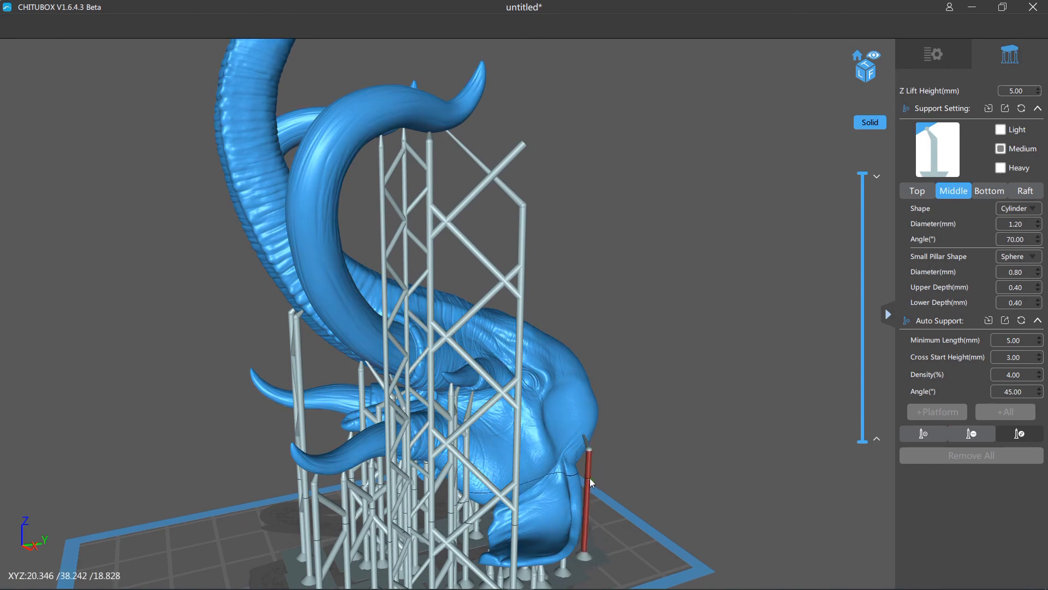
drag(589, 478, 592, 478)
click(586, 436)
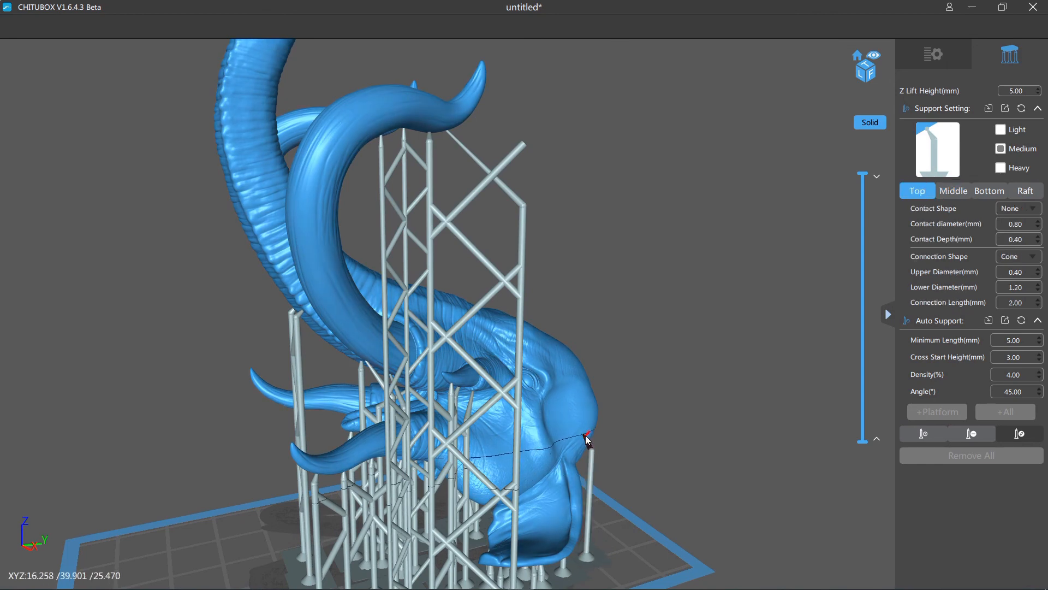
right_drag(556, 412, 526, 378)
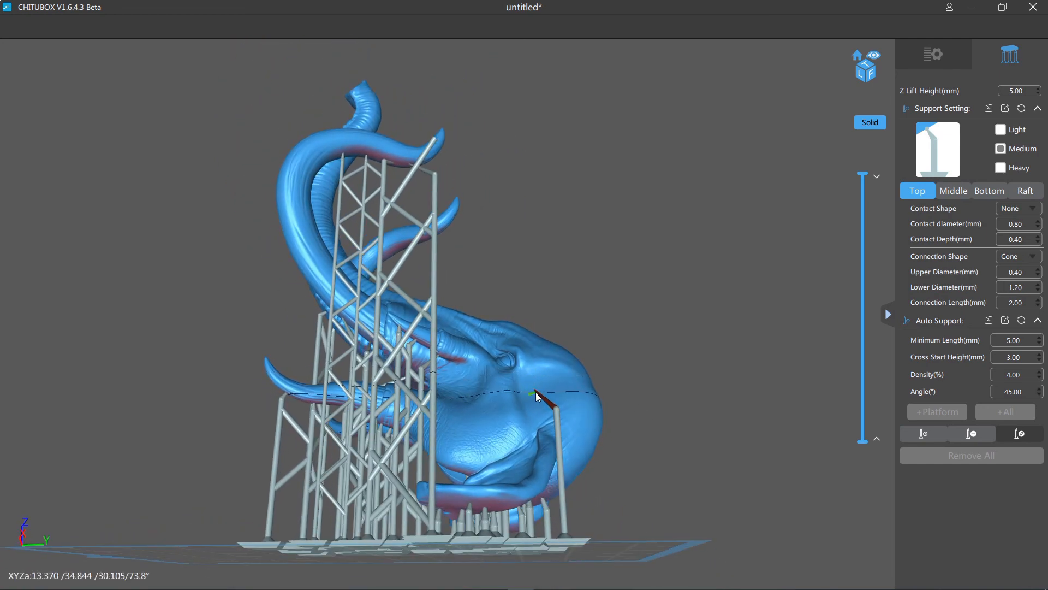
click(464, 360)
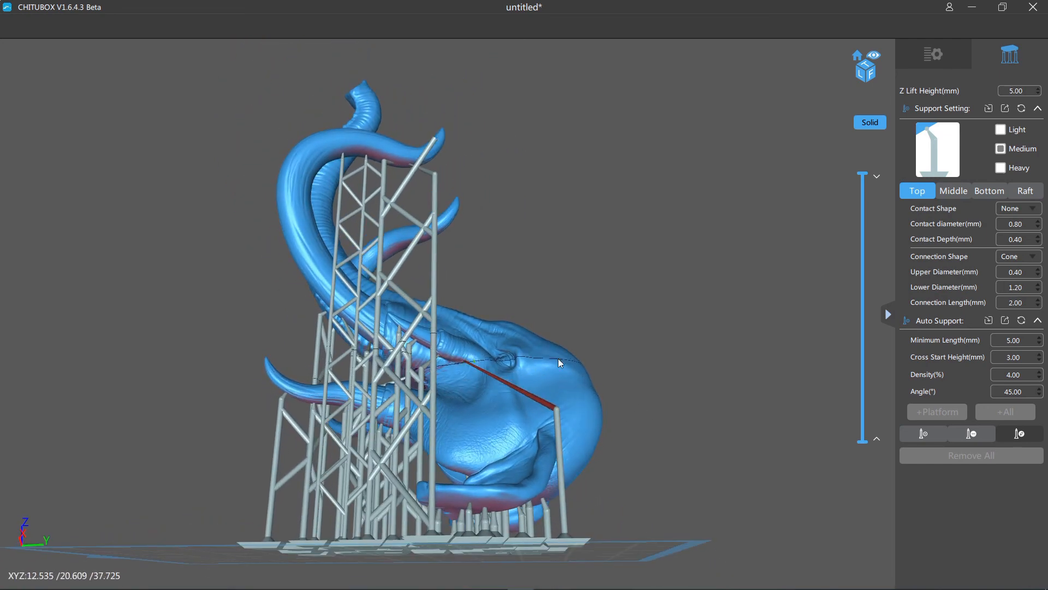
right_drag(558, 363, 725, 398)
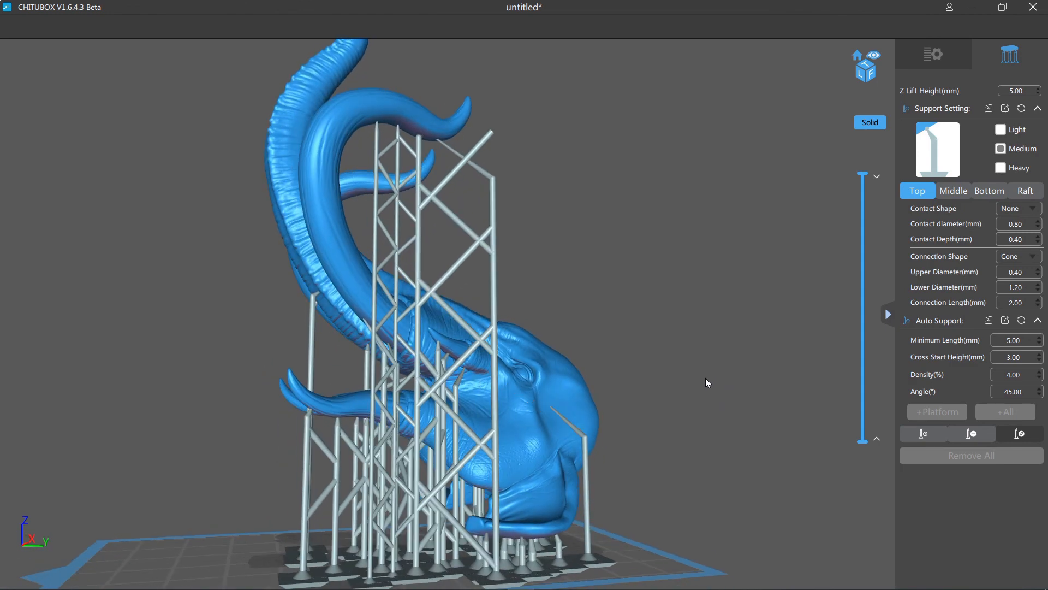
- Undo the tip and pillar edits and the placement of the trial support beside the ear
key(ctrl+z)
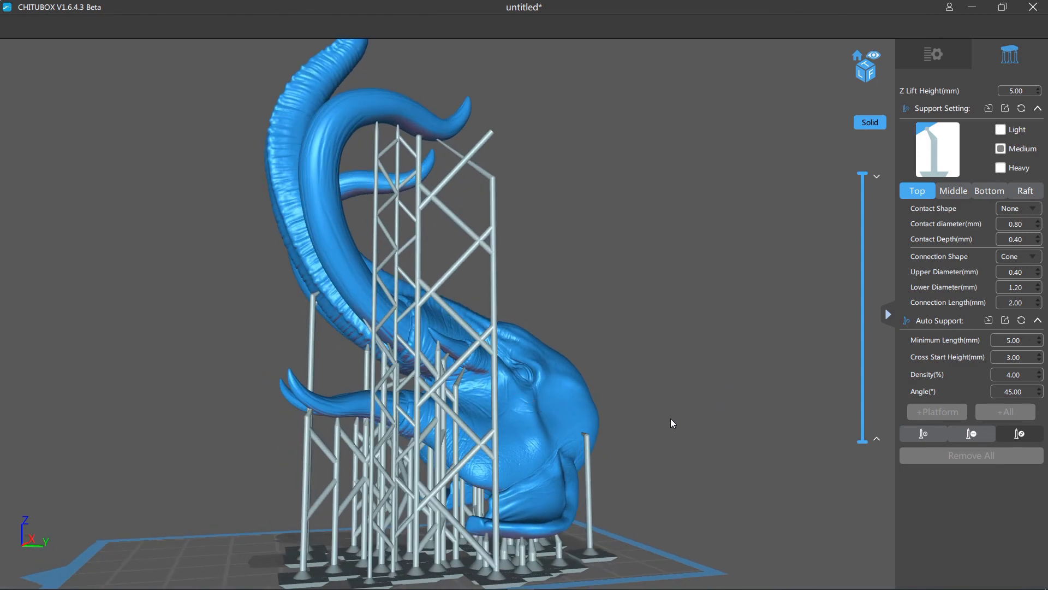
right_drag(670, 419, 578, 453)
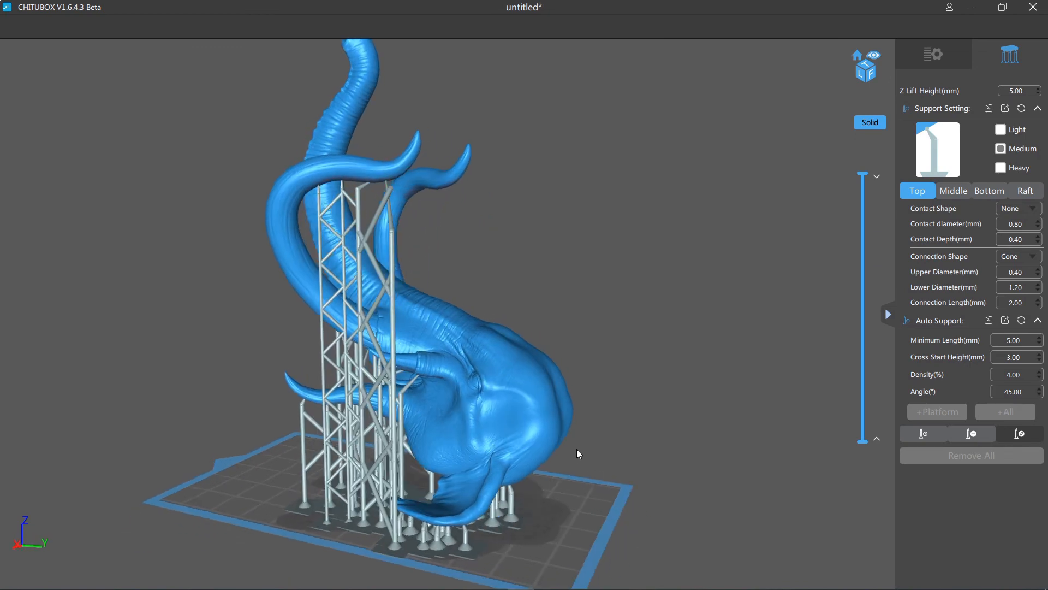
right_drag(675, 396, 664, 418)
drag(653, 432, 600, 458)
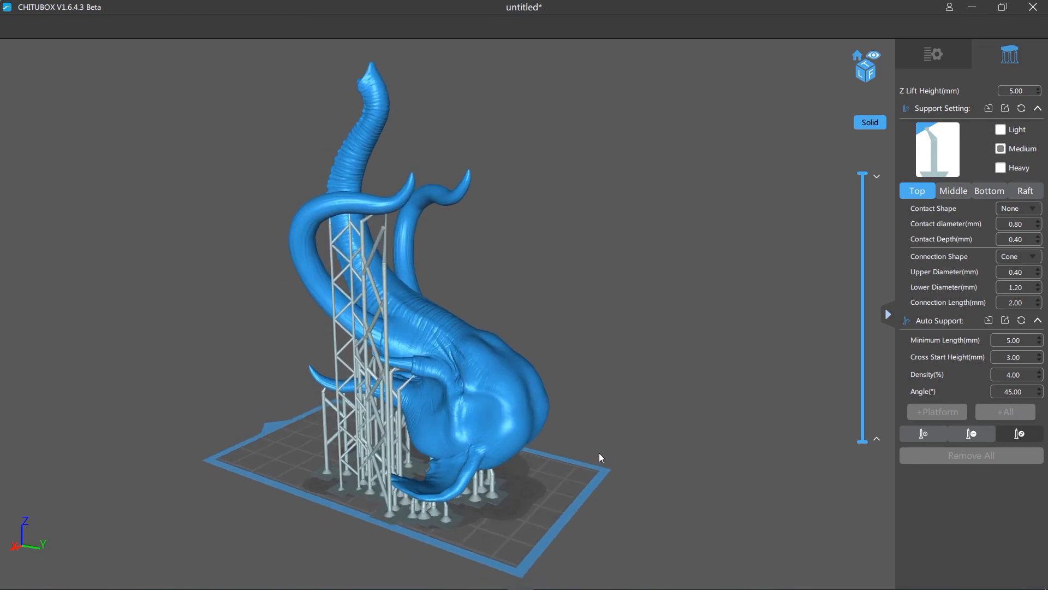
- Slice the supported head, run the layer preview up to the top layer, and collapse the print parameters
click(929, 59)
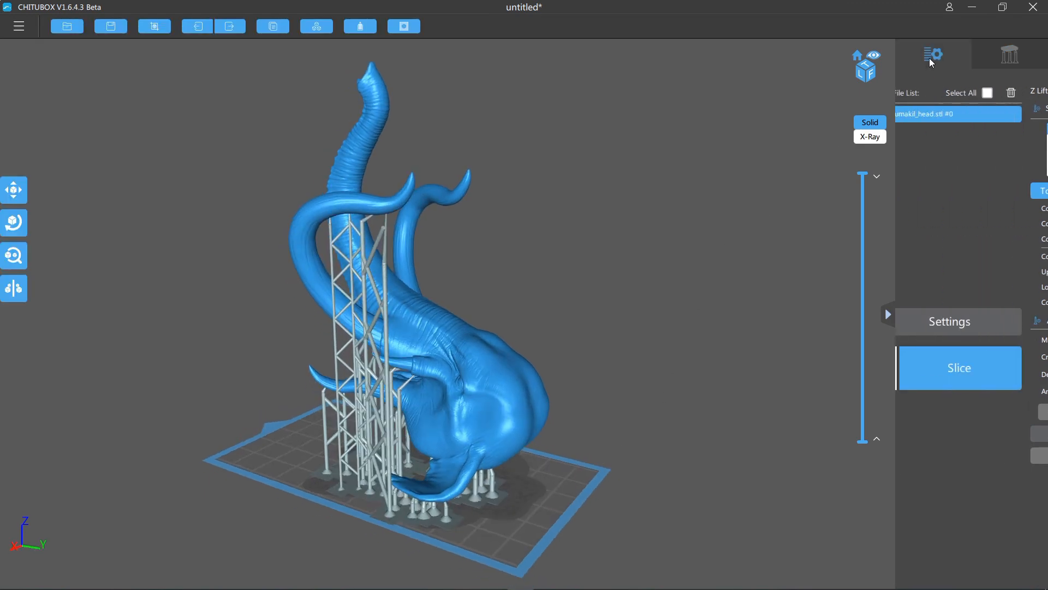
click(981, 365)
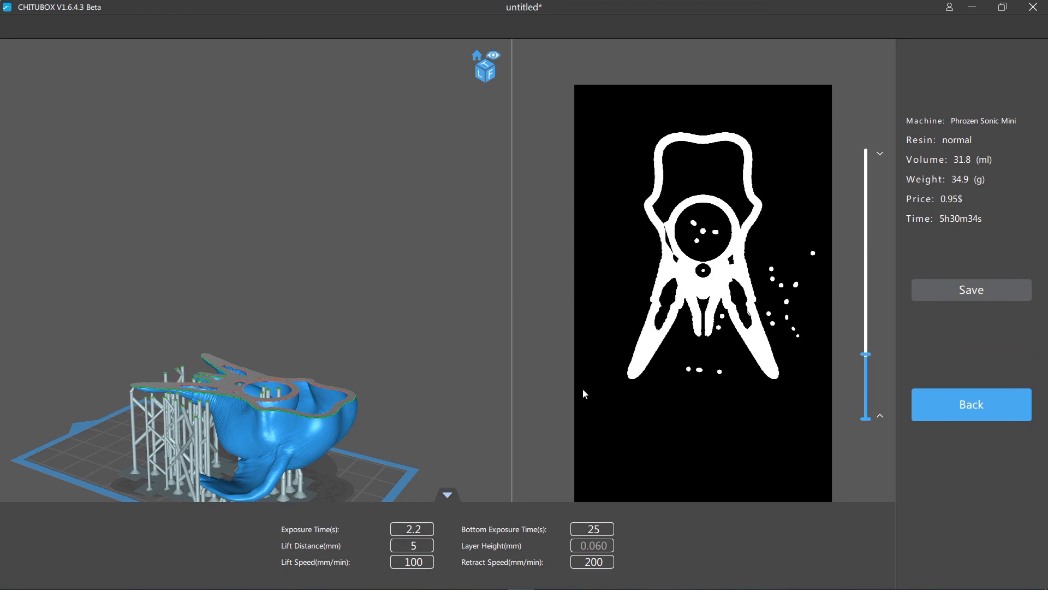
drag(868, 356, 869, 143)
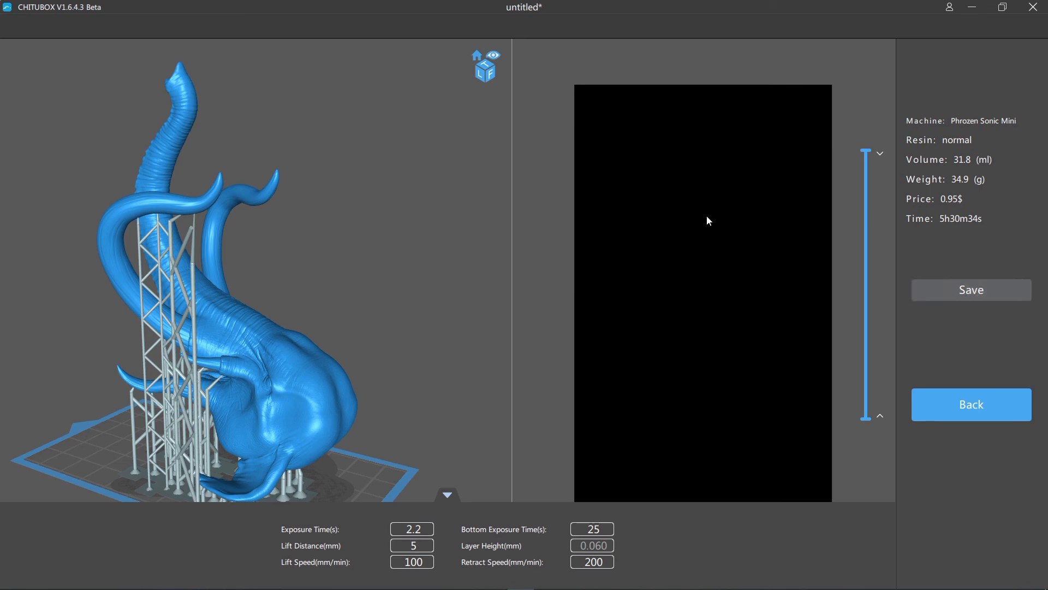
click(447, 494)
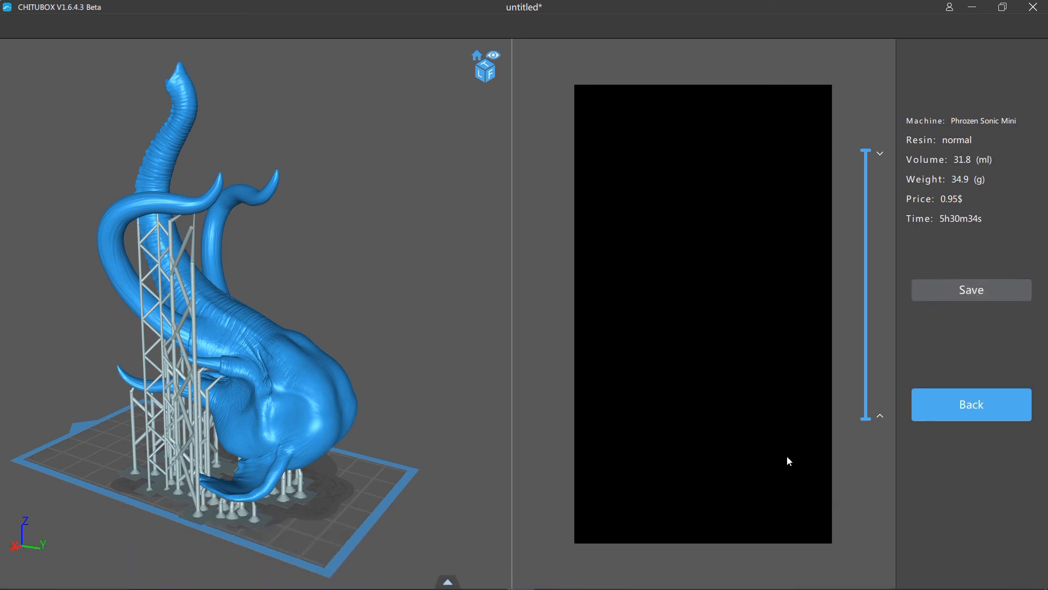
- Return from the slice preview to the model workspace and review the supported head from several sides
click(975, 408)
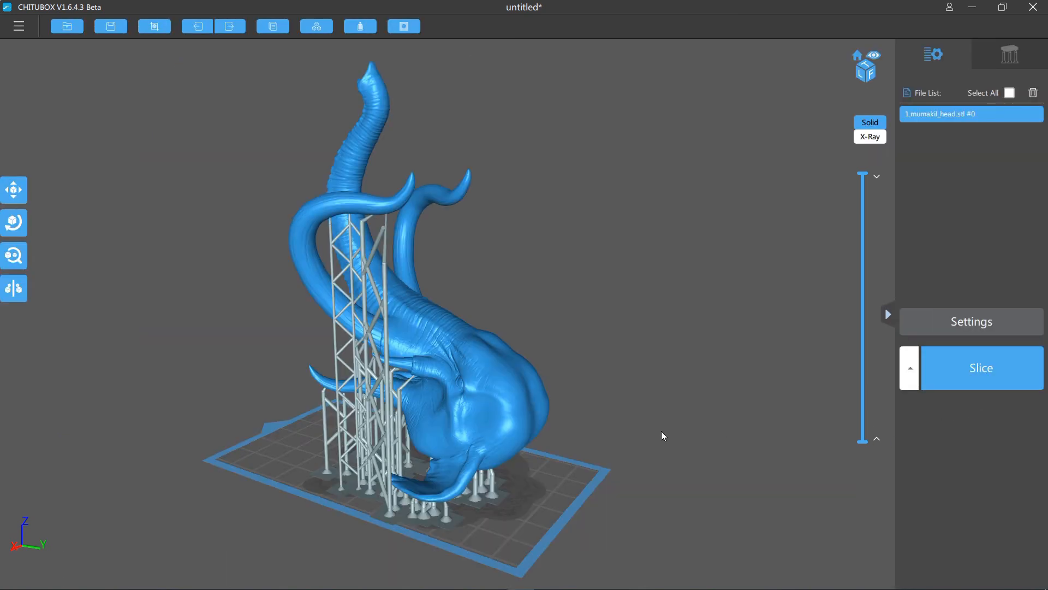
drag(664, 435, 725, 454)
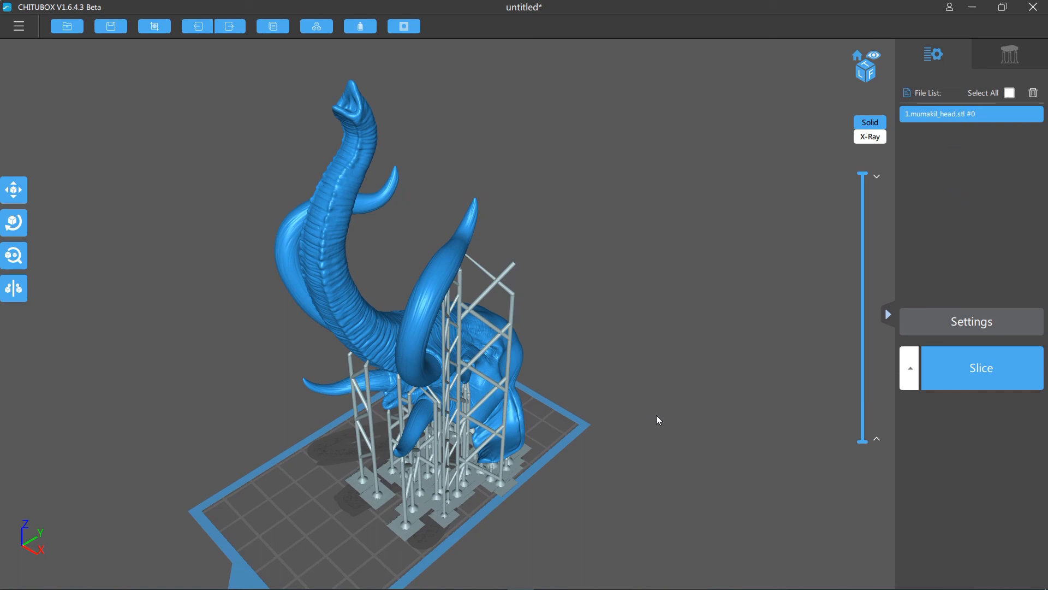
drag(679, 447, 613, 446)
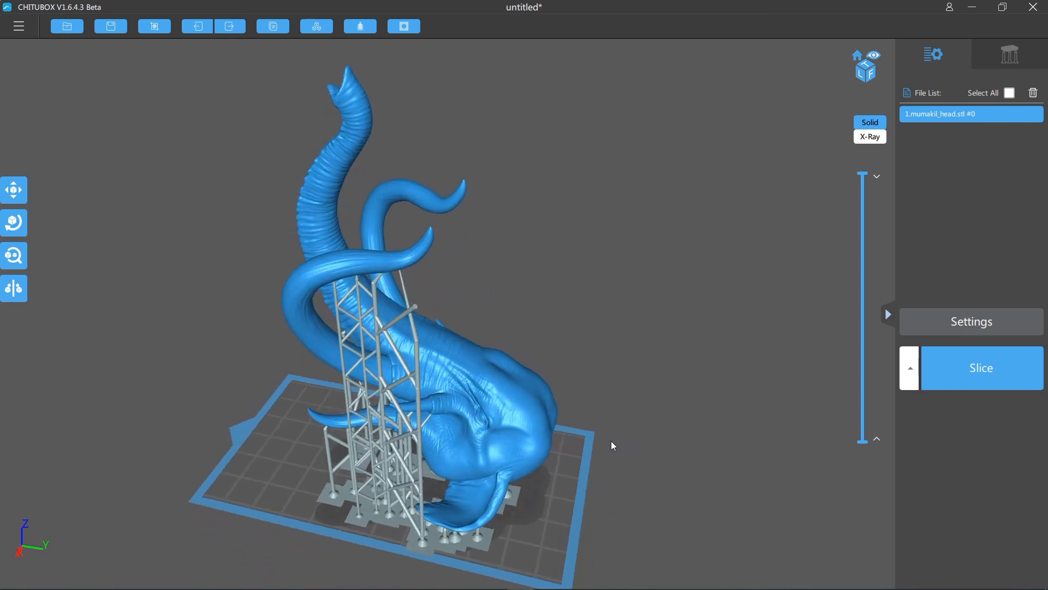